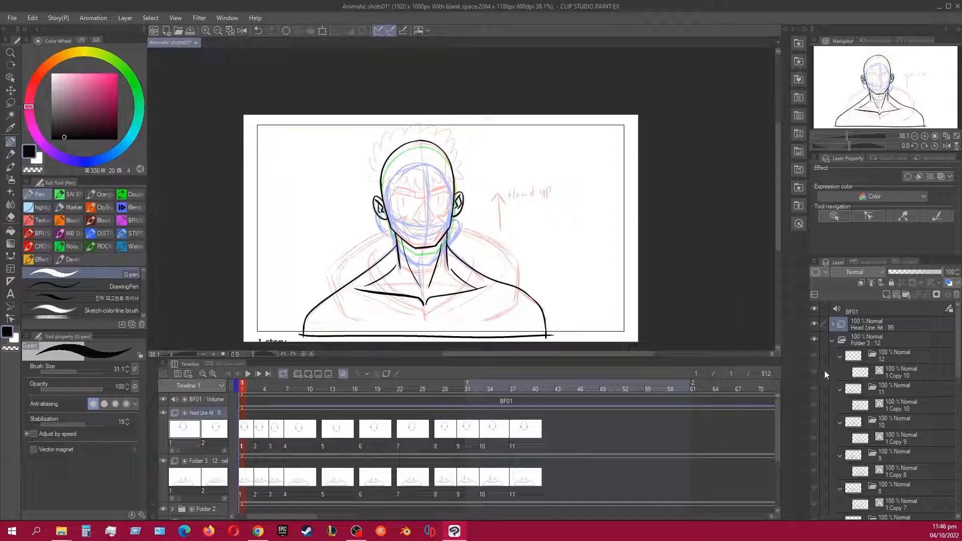
- Look through the animatic's layer folders and scrub the timeline to frame 3
scroll(904, 362, "down", 5)
scroll(901, 369, "down", 3)
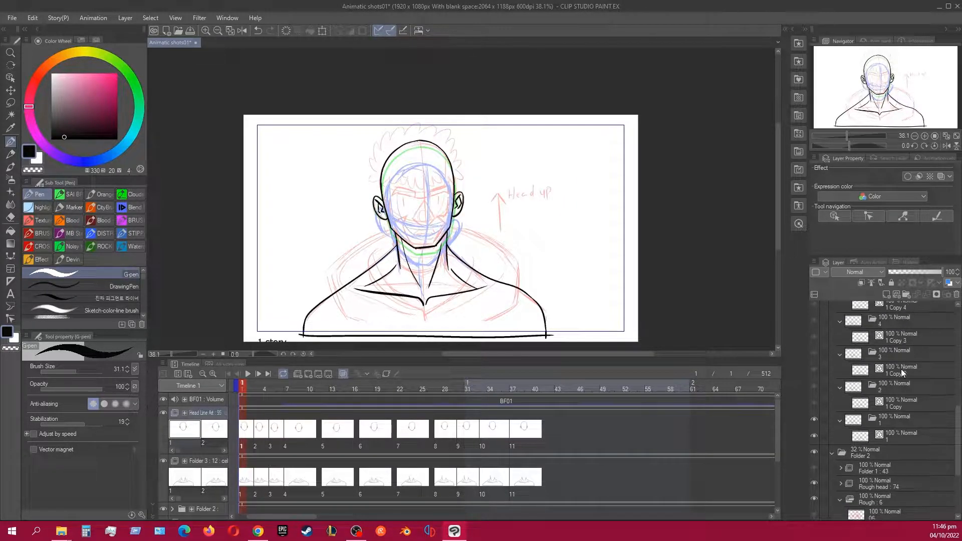
scroll(927, 489, "down", 4)
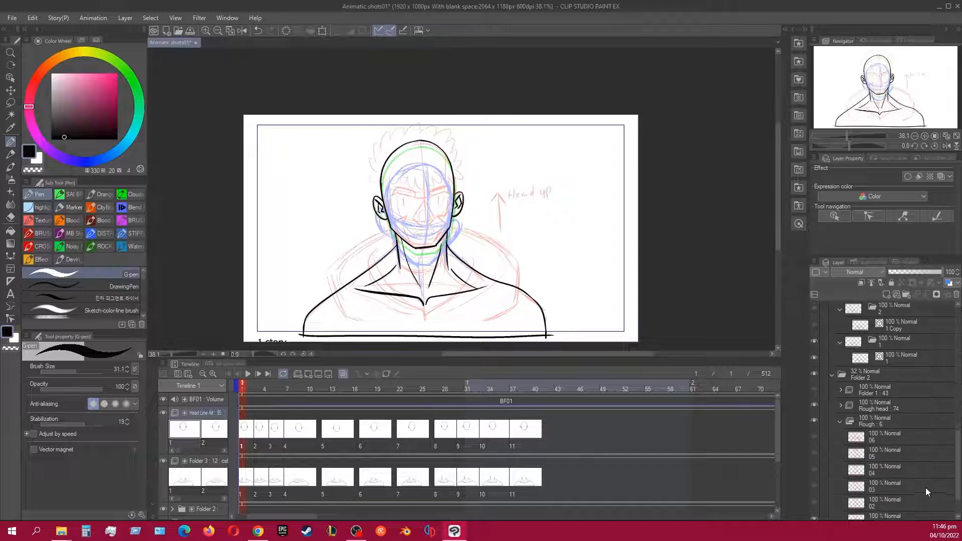
scroll(904, 475, "up", 5)
scroll(887, 475, "up", 1)
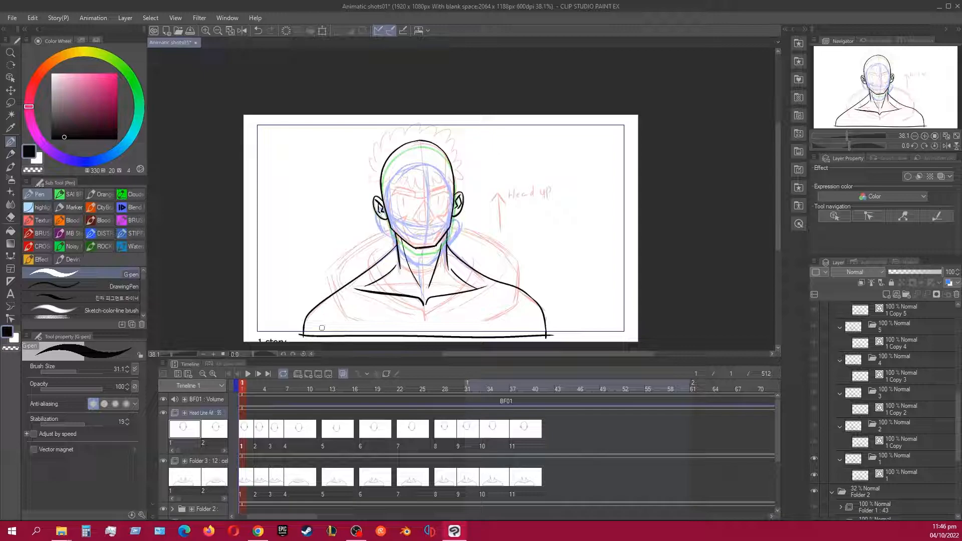
left_click_drag(244, 387, 267, 390)
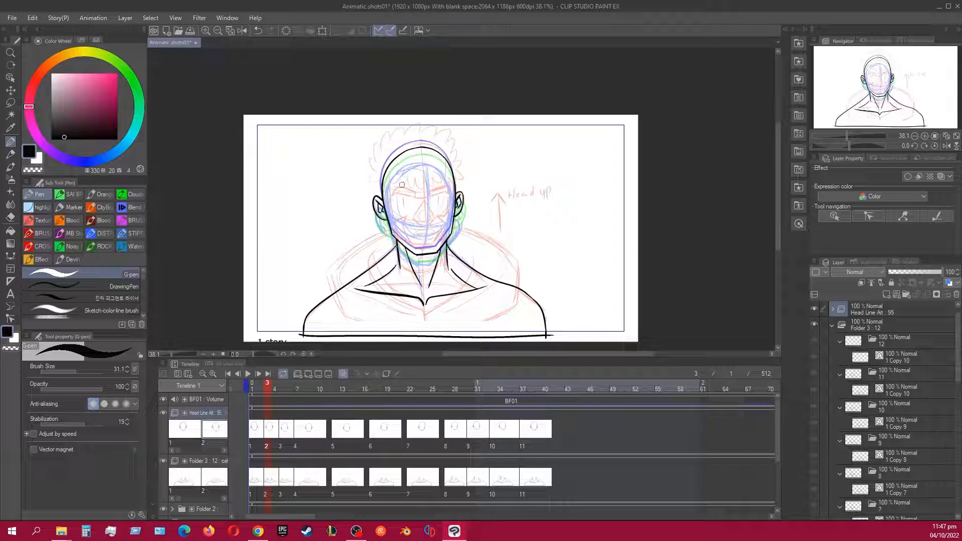
- Create a new 1920 × 1080 px animation file at 30 fps, with file management using folders turned off
left_click(15, 19)
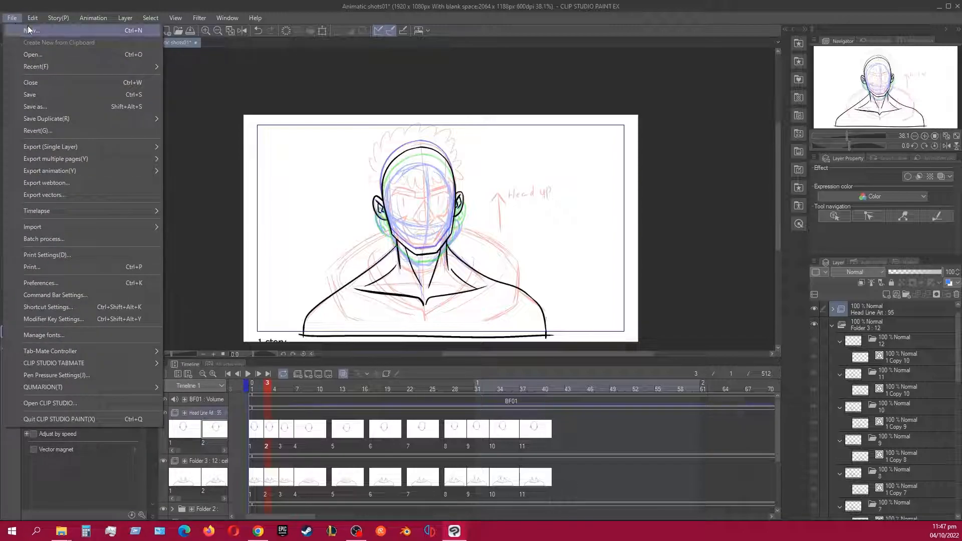
left_click(29, 31)
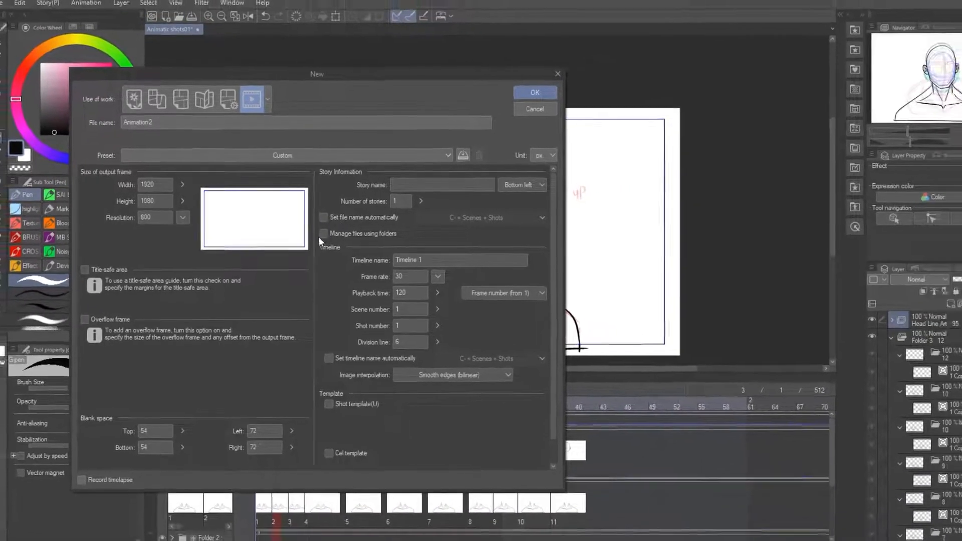
left_click(353, 243)
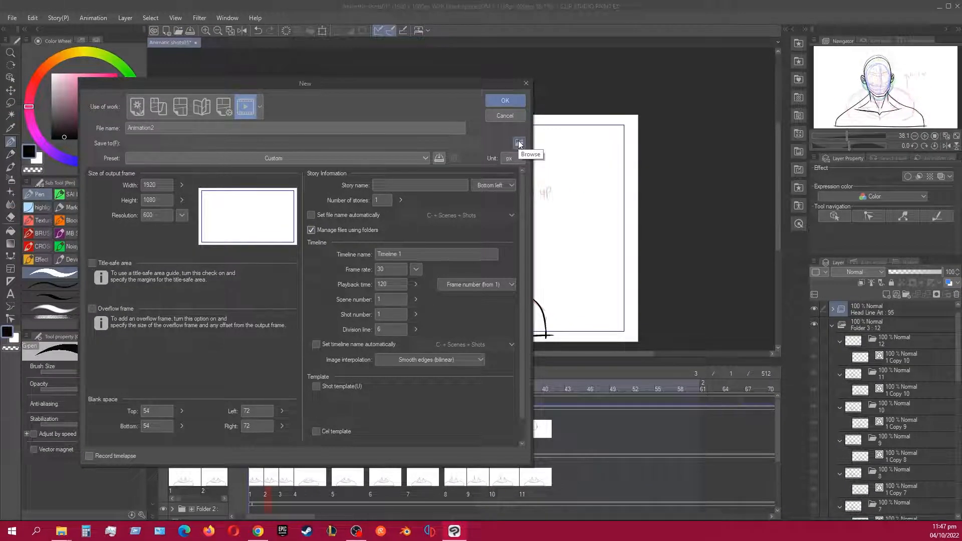
left_click(520, 144)
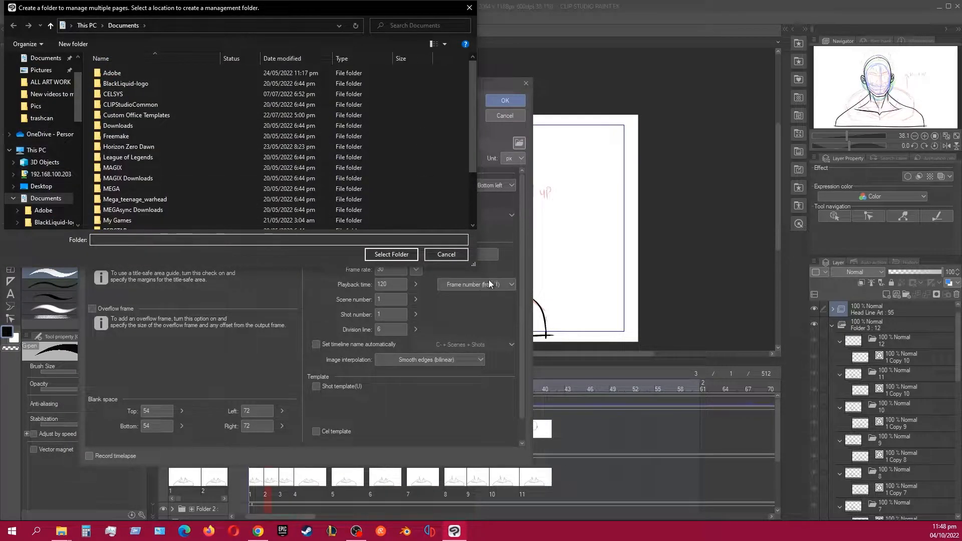
left_click(446, 254)
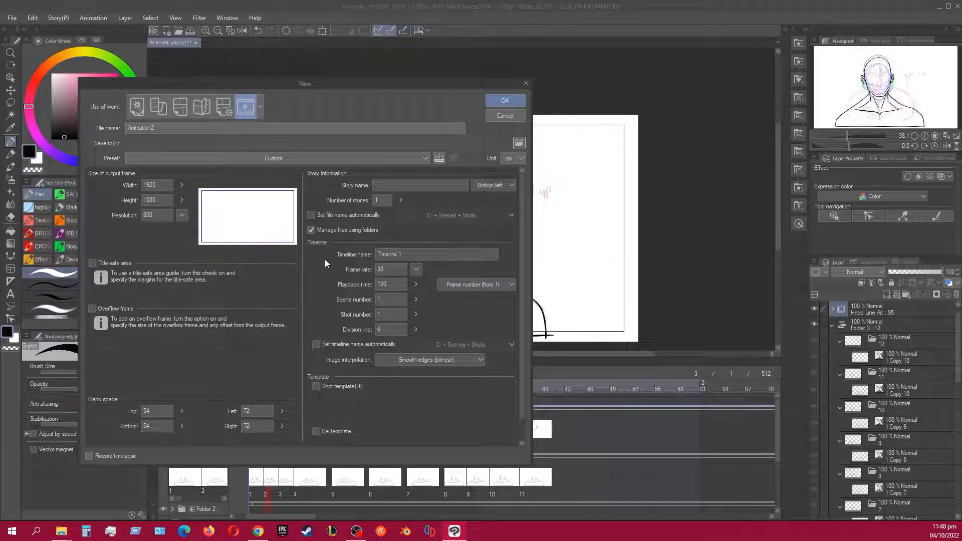
left_click(314, 230)
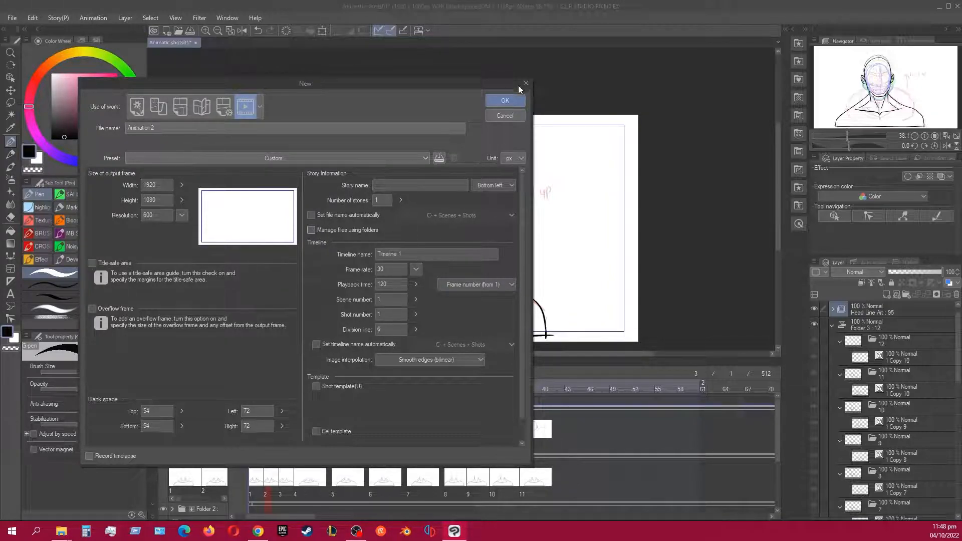
left_click(505, 101)
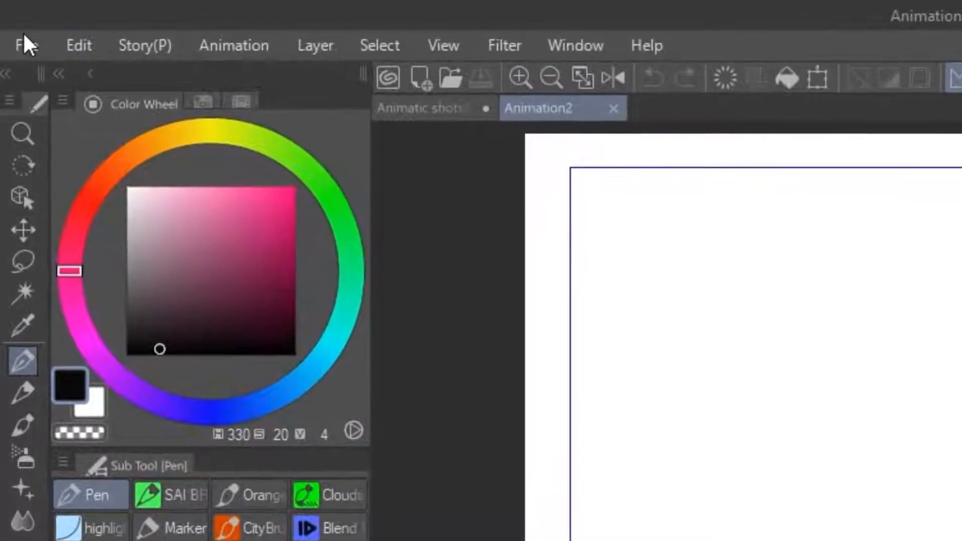
- Open the shortcut settings and examine the Animation command shortcuts for new animation layers, new cels and Play/Stop
left_click(22, 40)
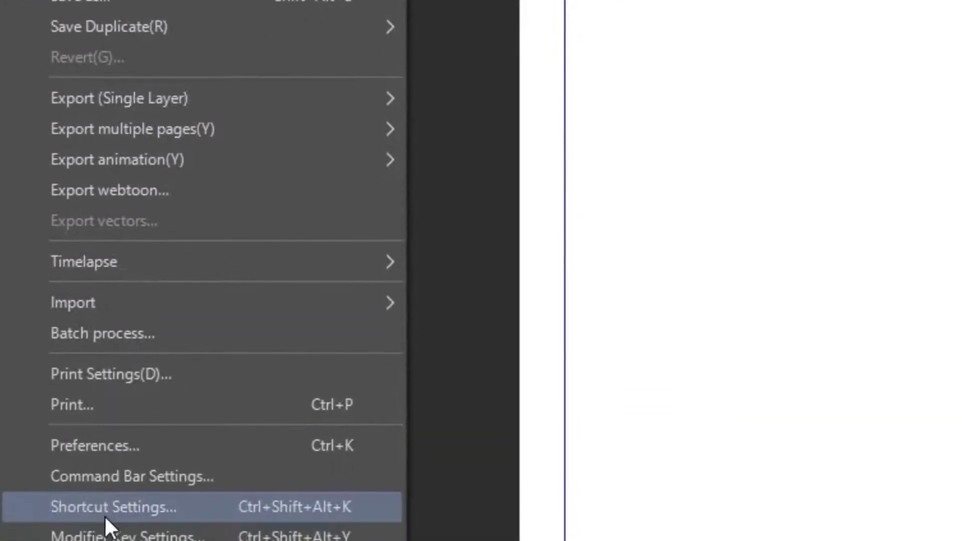
left_click(115, 327)
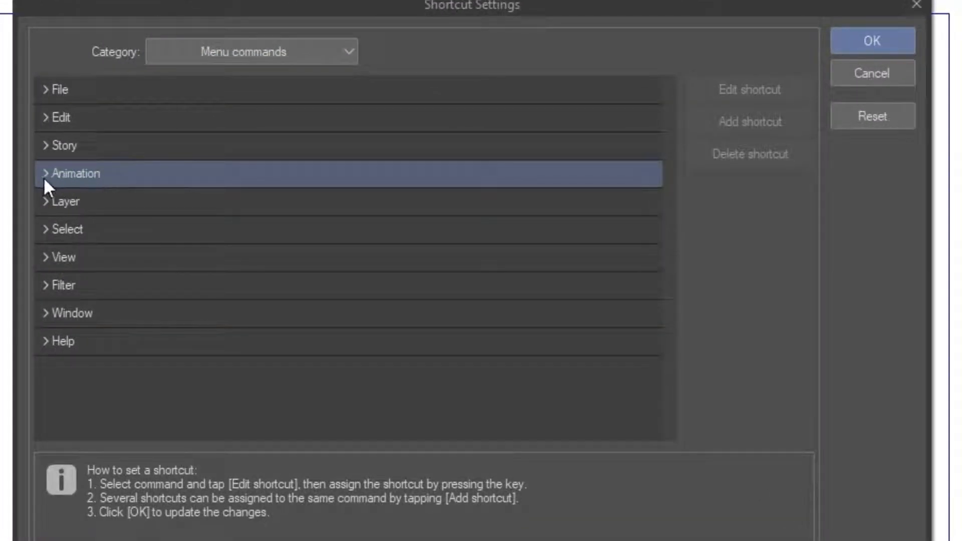
left_click(45, 173)
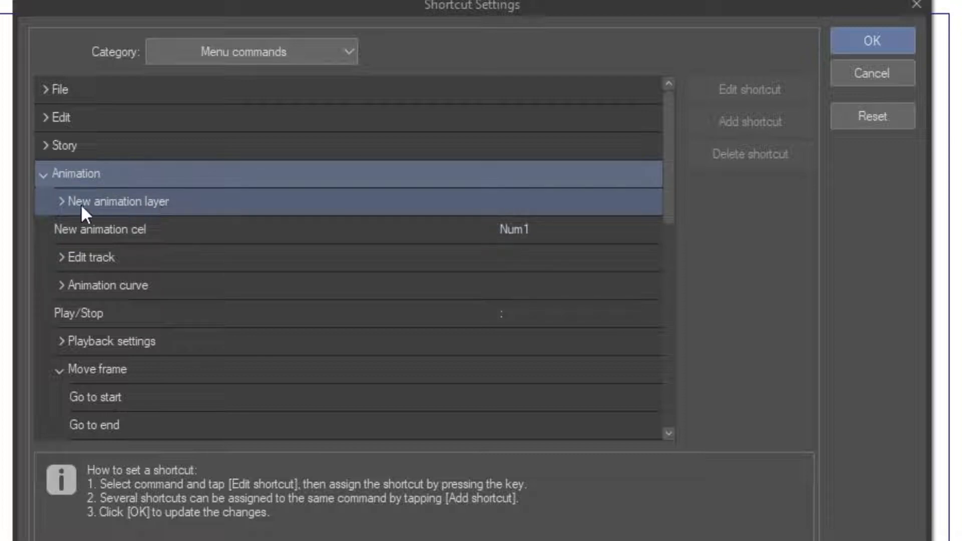
left_click(63, 202)
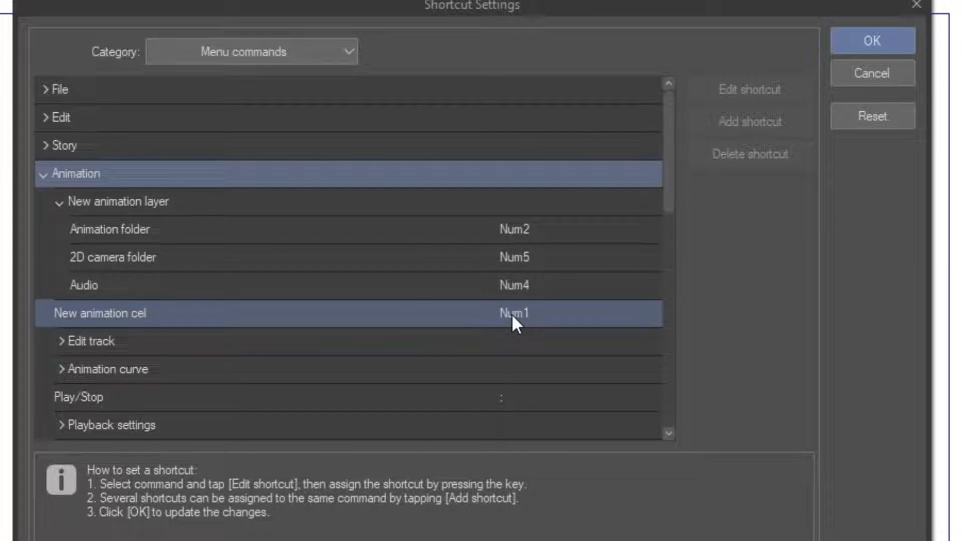
scroll(512, 314, "down", 1)
left_click(281, 331)
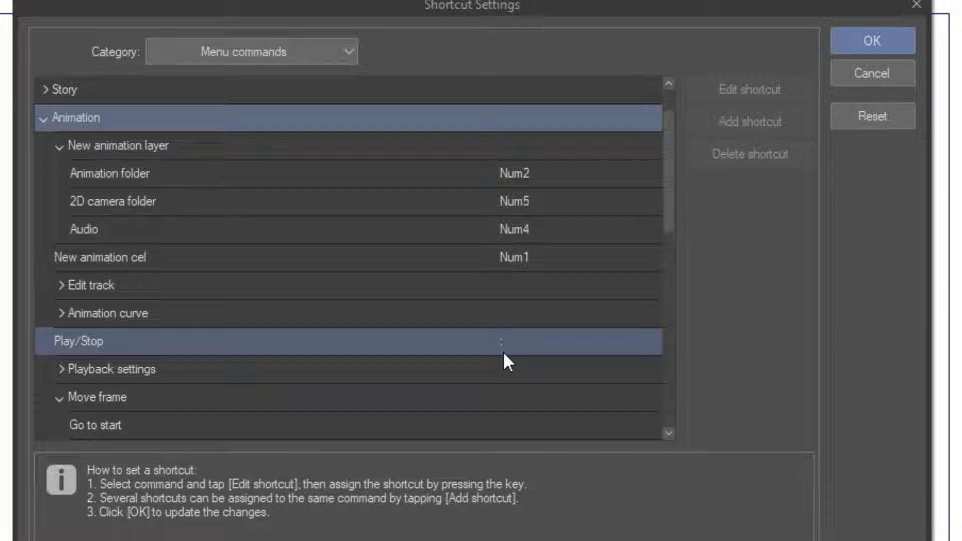
- Examine the Move frame shortcuts for going to the previous and next frame
scroll(503, 351, "down", 3)
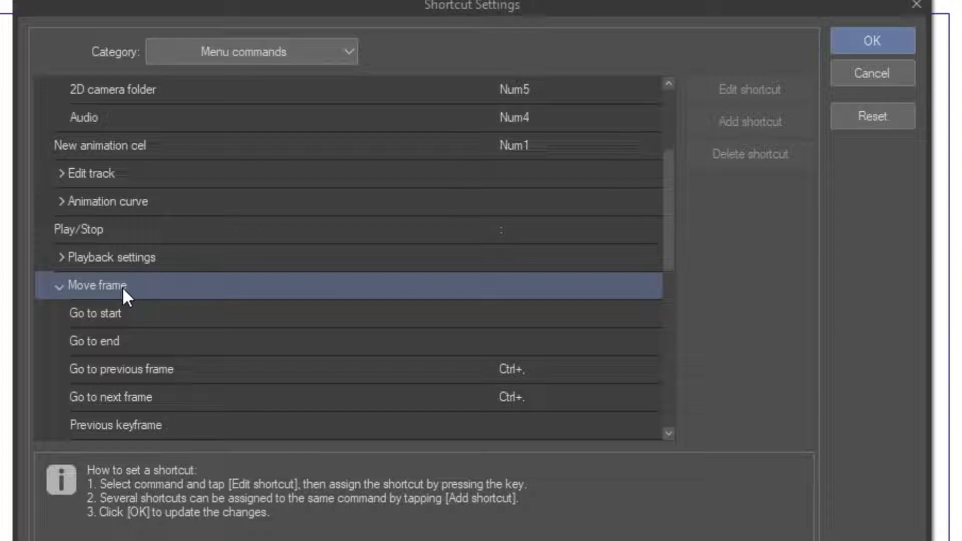
left_click(59, 287)
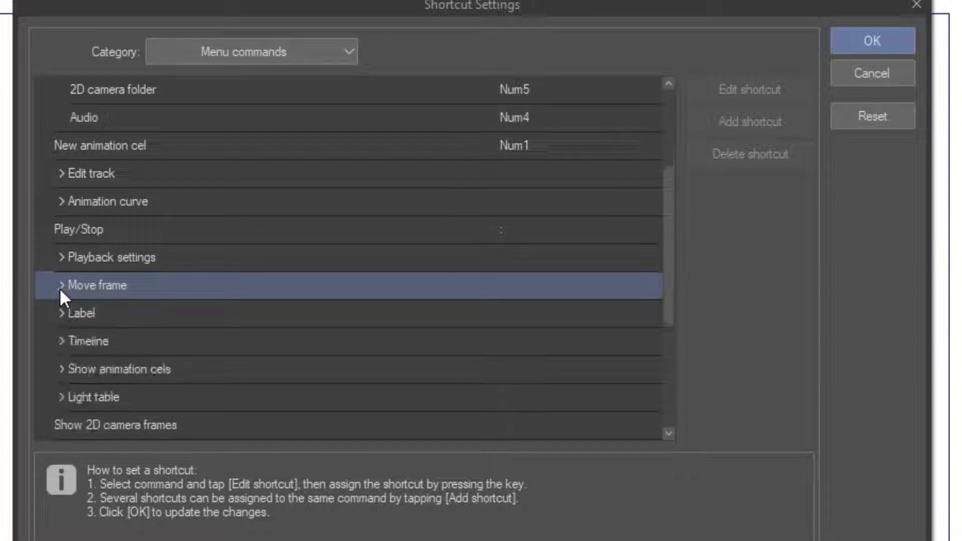
left_click(62, 287)
left_click(61, 287)
left_click(61, 286)
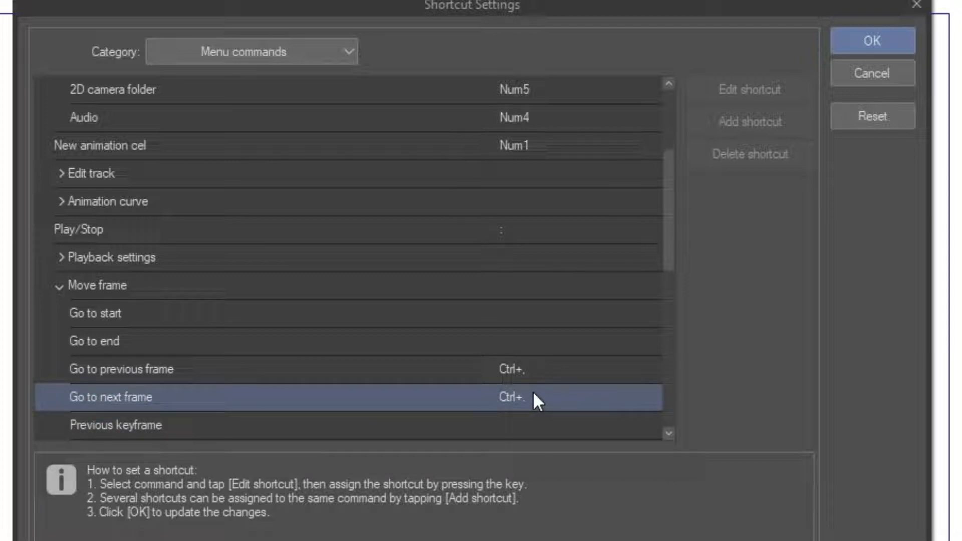
scroll(534, 394, "down", 3)
scroll(530, 396, "down", 5)
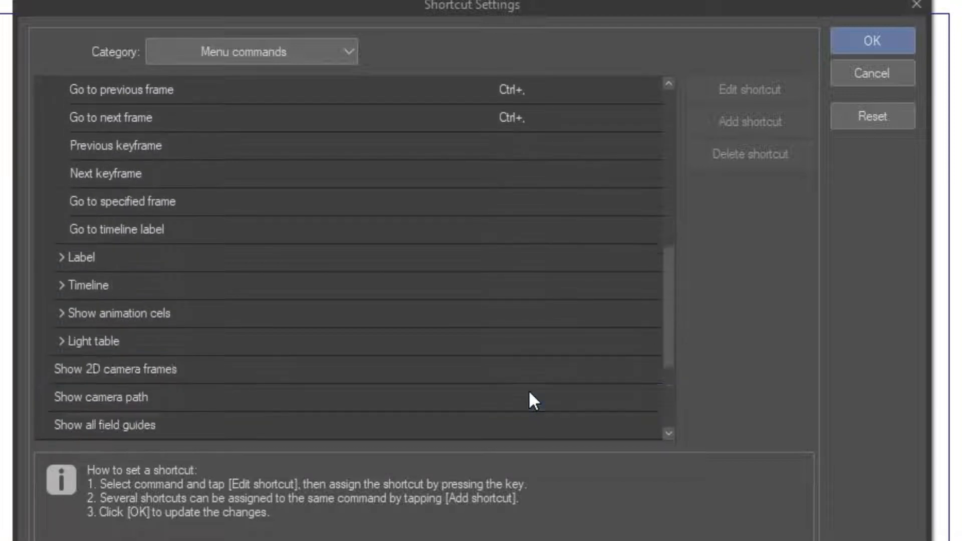
scroll(524, 396, "up", 3)
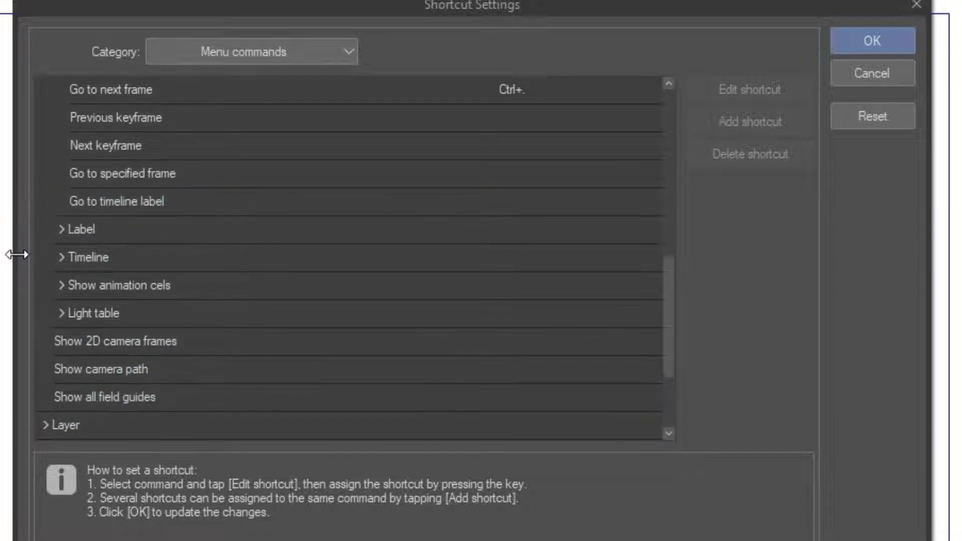
- Expand the Timeline commands and examine their shortcuts for switching timelines, changing settings and changing frame rate
left_click(62, 257)
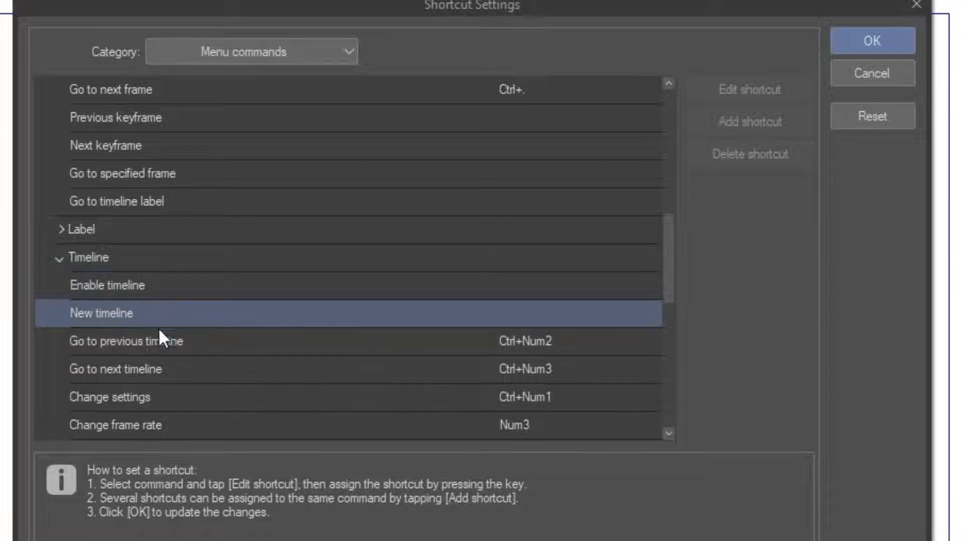
scroll(166, 346, "down", 1)
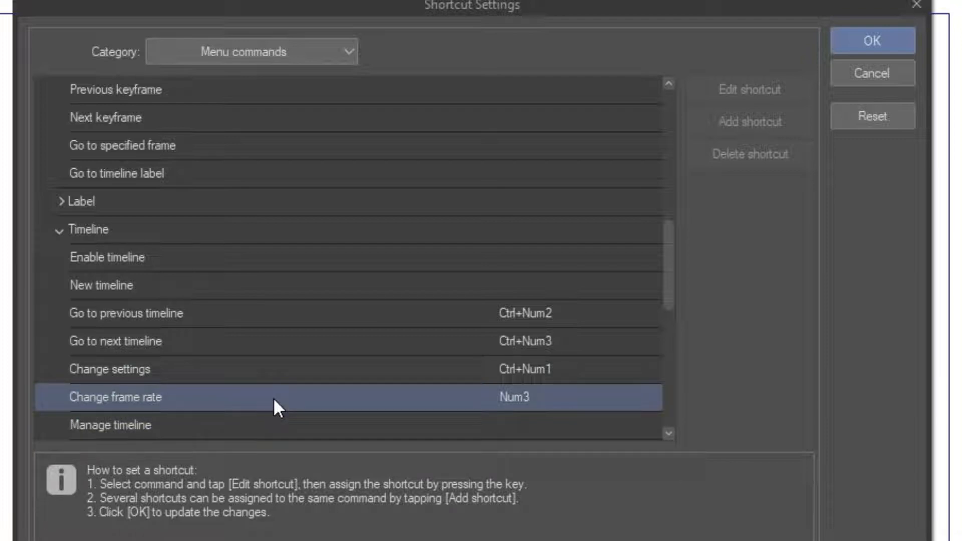
scroll(289, 400, "down", 2)
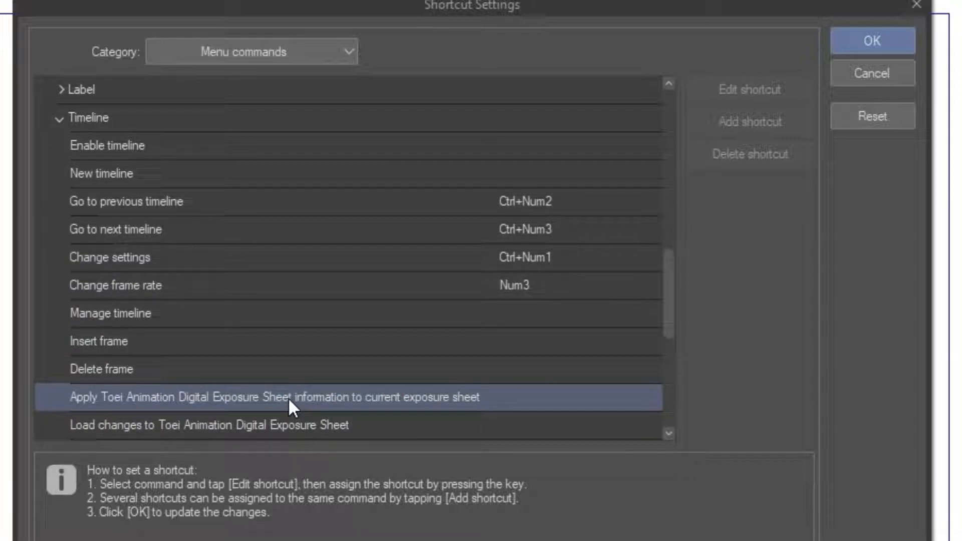
scroll(289, 399, "down", 3)
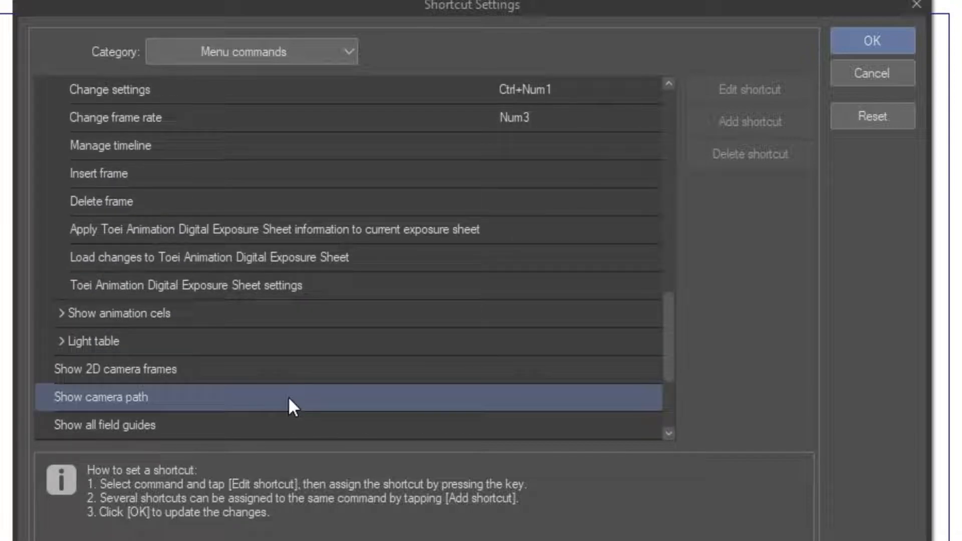
- Examine the shortcuts for showing animation cels, including onion skin, and for the Light table commands, then collapse the Light table group
left_click(55, 312)
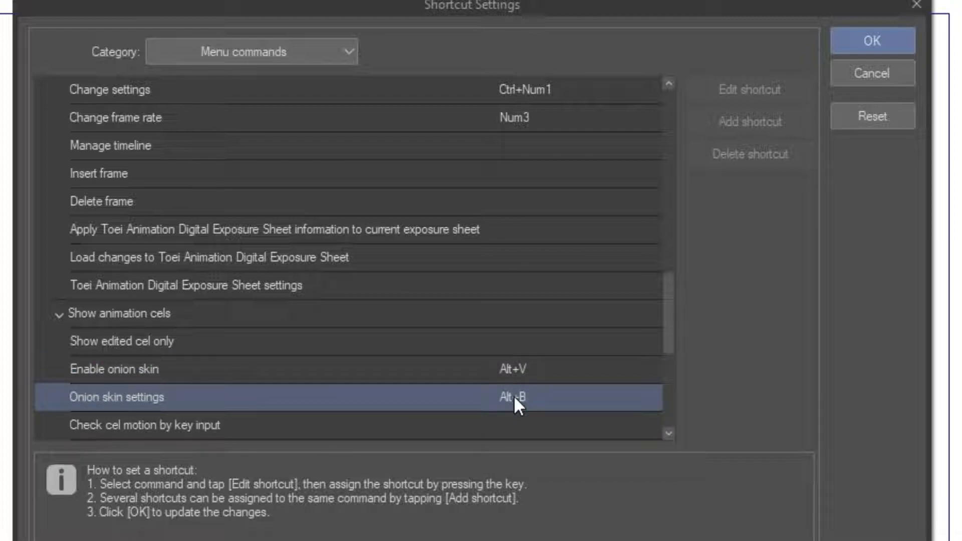
scroll(513, 395, "down", 3)
scroll(509, 397, "down", 1)
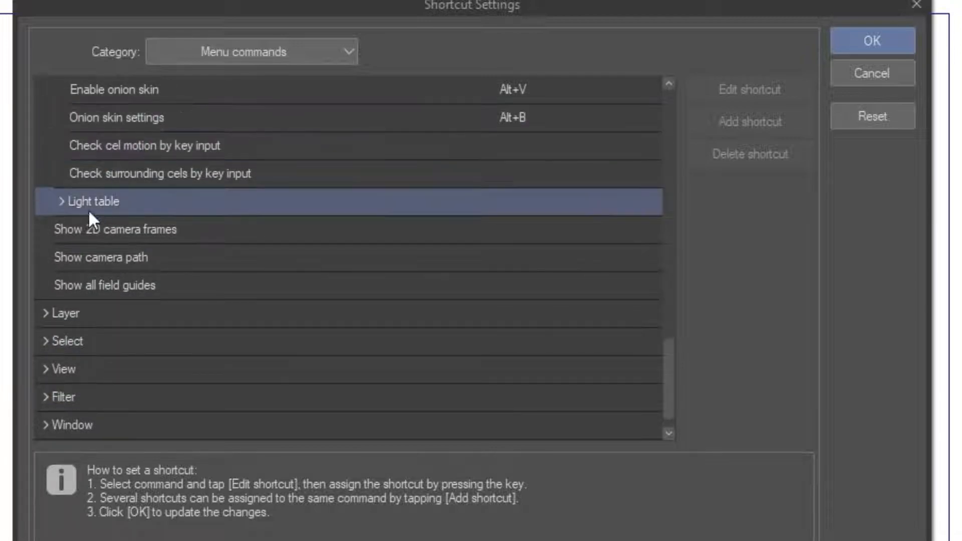
left_click(62, 198)
scroll(82, 216, "down", 2)
scroll(82, 220, "up", 2)
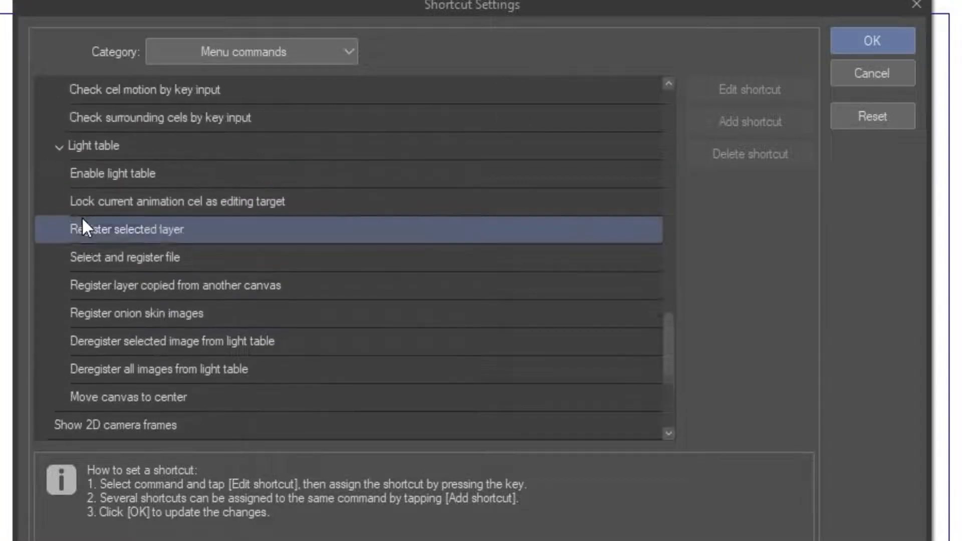
left_click(59, 174)
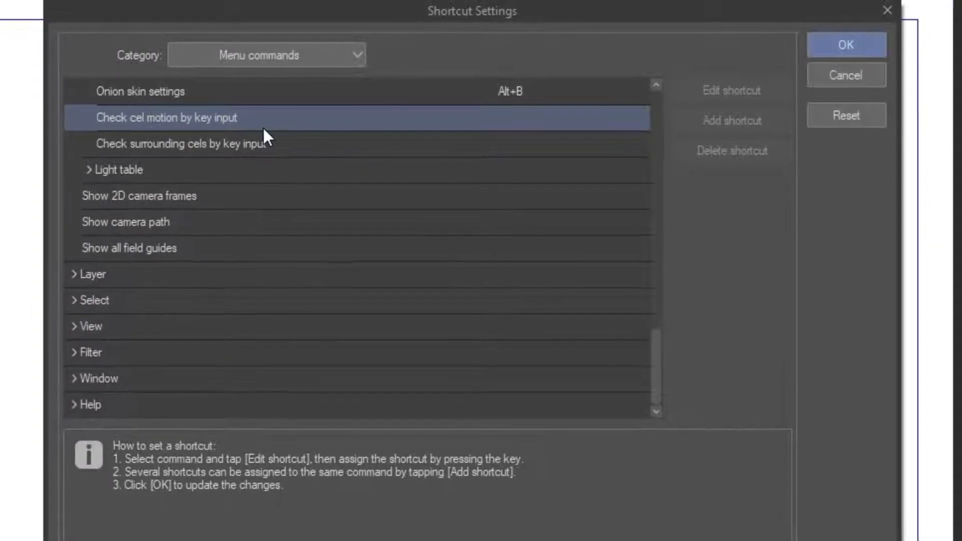
- Review the animation shortcuts back to the beginning of the list and confirm the shortcut settings
scroll(552, 160, "up", 3)
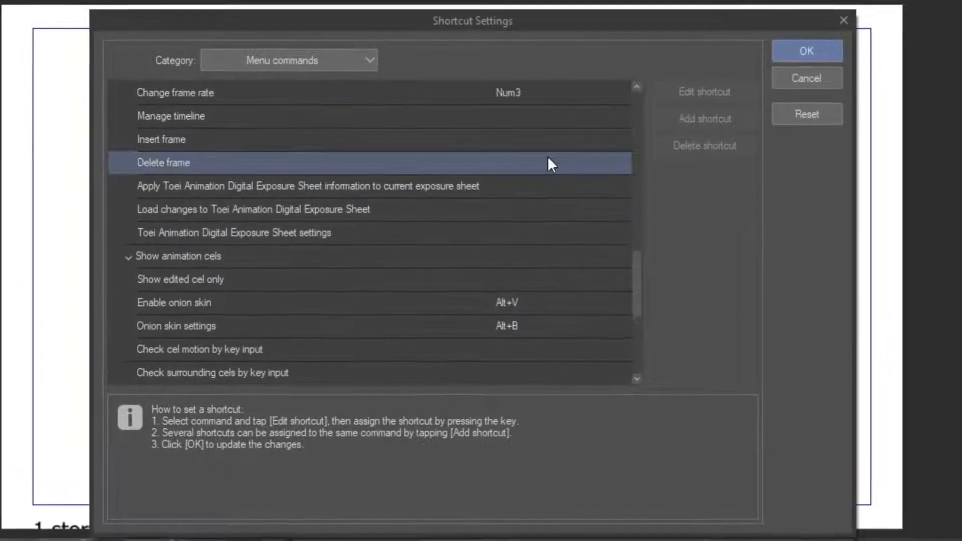
scroll(548, 159, "up", 6)
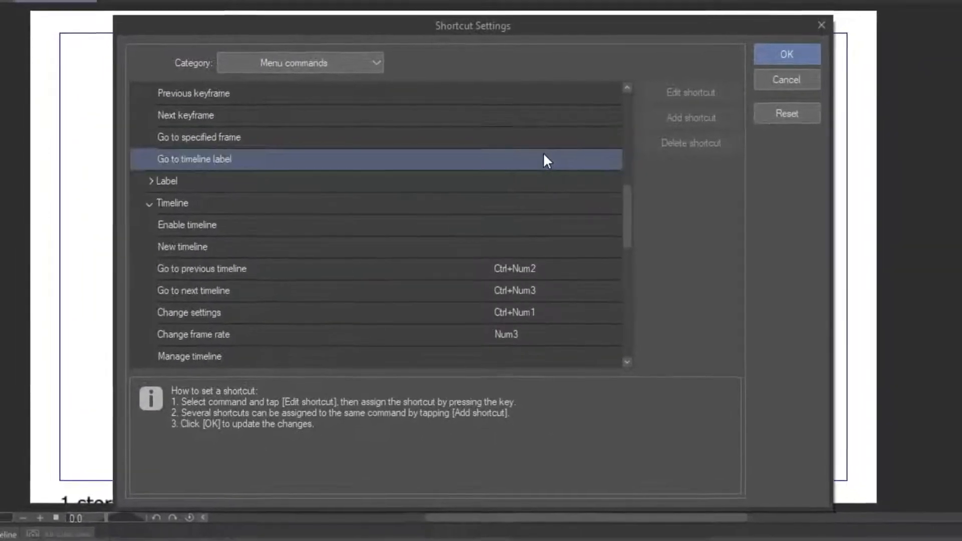
scroll(540, 157, "up", 3)
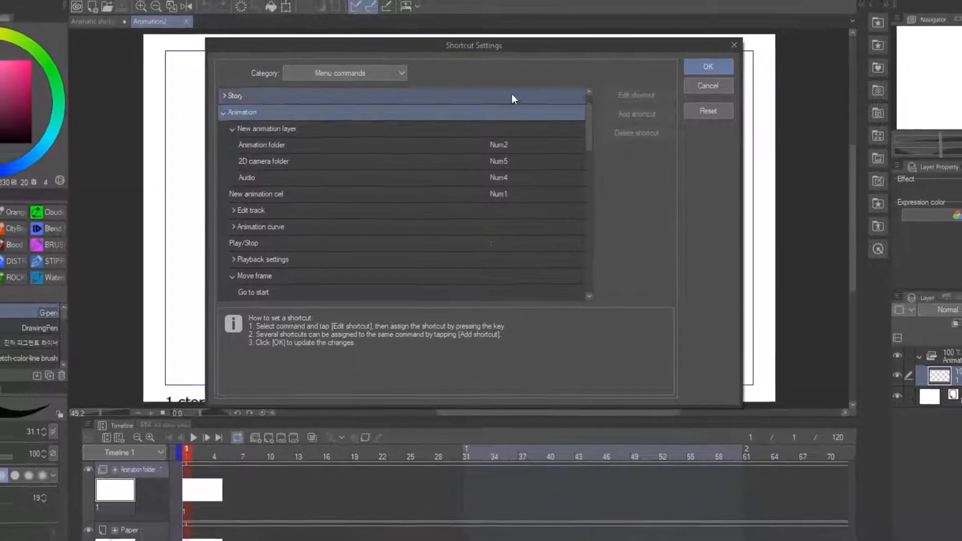
scroll(548, 179, "up", 1)
scroll(538, 167, "up", 1)
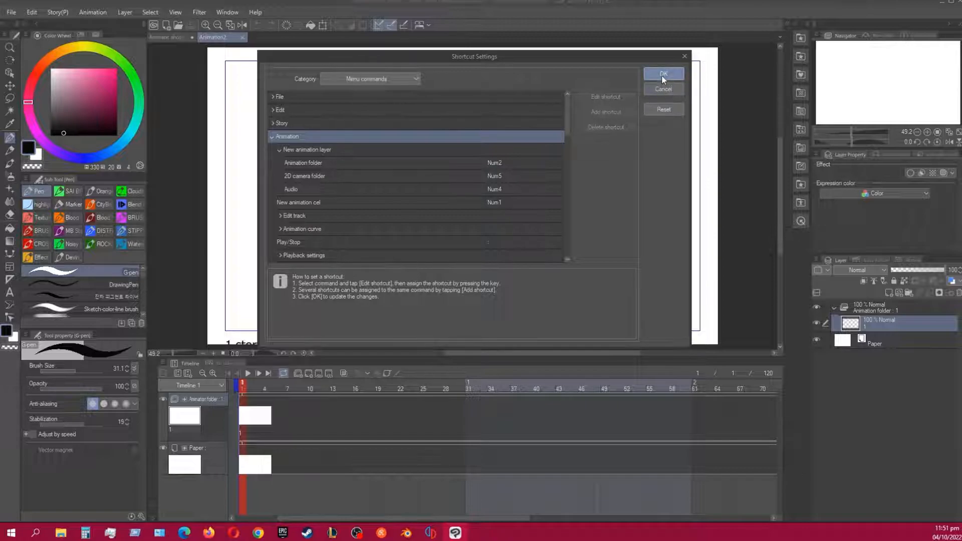
left_click(662, 74)
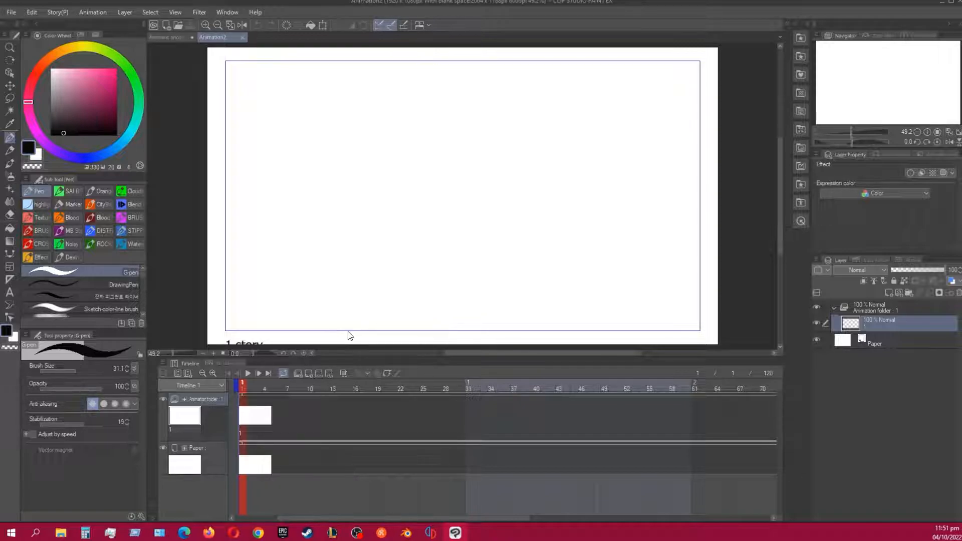
- Step forward and back through the frames of the new animation's timeline
key("Right")
key("Right")
key("Right")
key("Right")
key("Left")
key("Right")
key("Right")
key("Right")
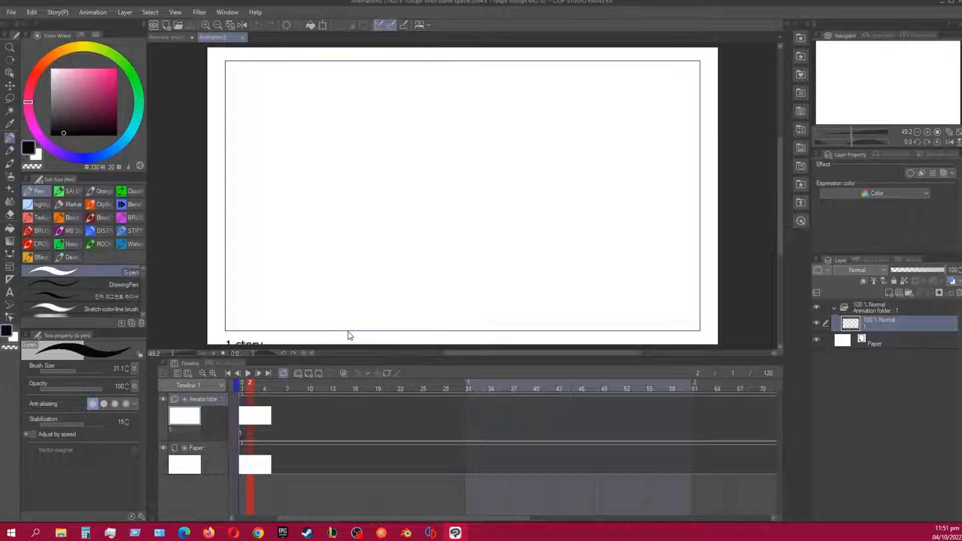
- Move back and forth between the opening frames of the timeline, ending on frame 3
key("Right")
key("Right")
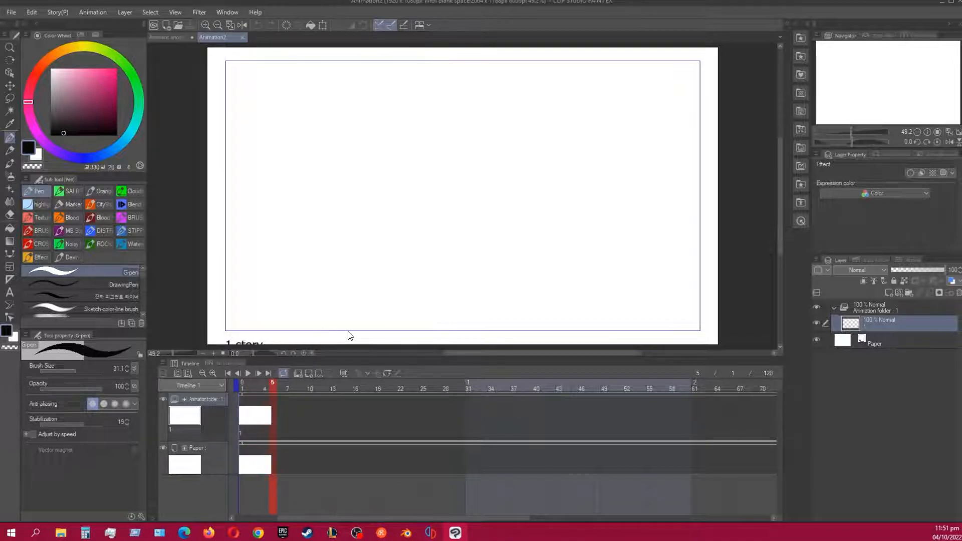
key("Left")
key("Right")
key("Right")
key("Right")
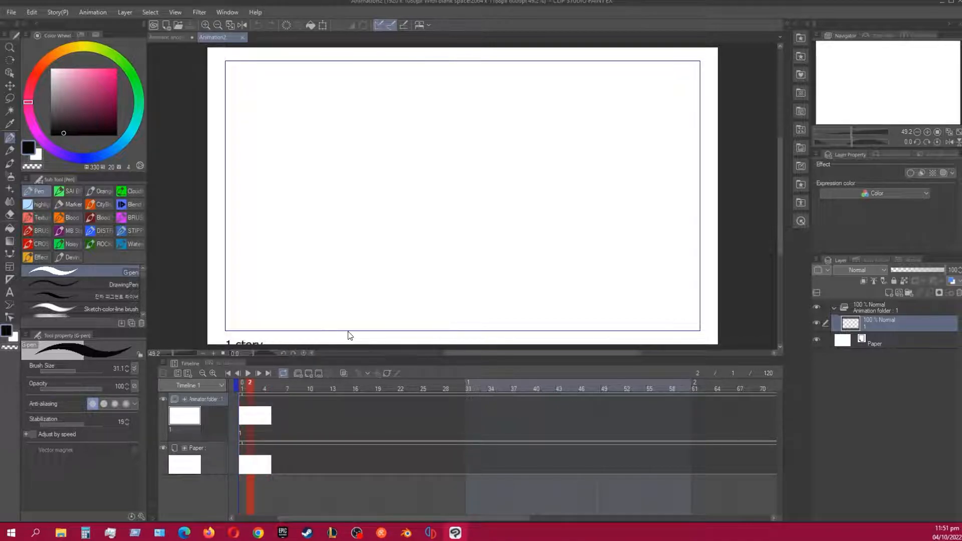
key("Left")
key("Left")
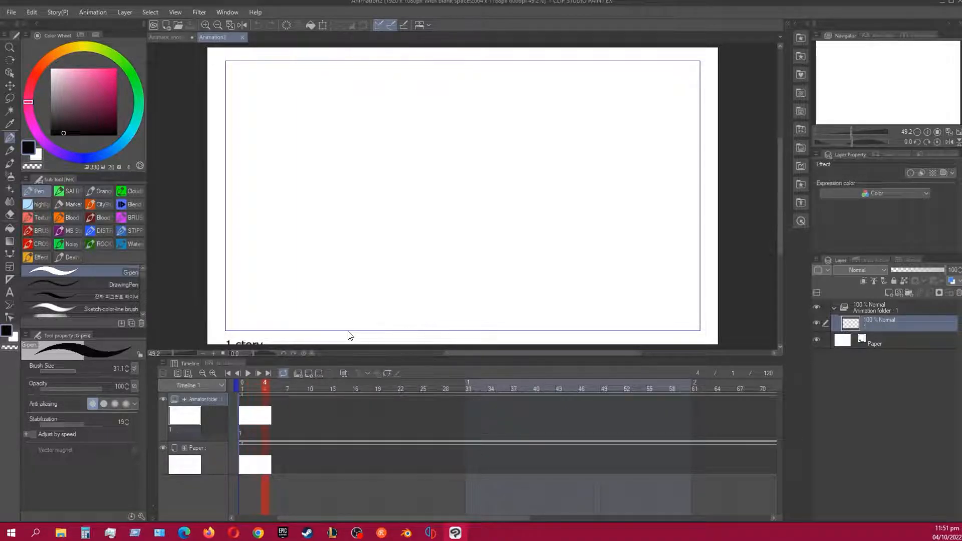
key("Left")
key("Left")
key("Right")
key("Right")
key("Right")
key("Left")
key("Left")
key("Right")
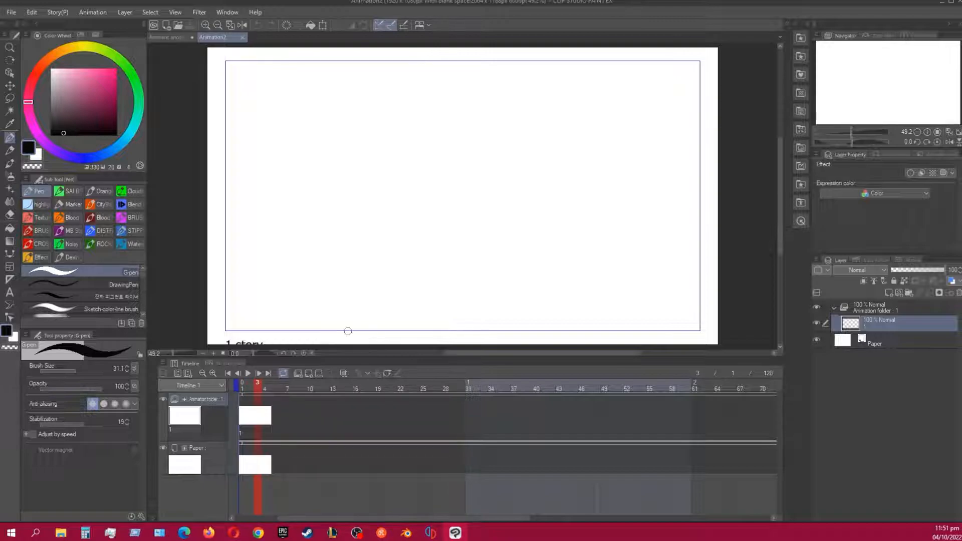
- Add a new animation cel at frame 3 and create a new animation folder with one cel of its own
key("alt+n")
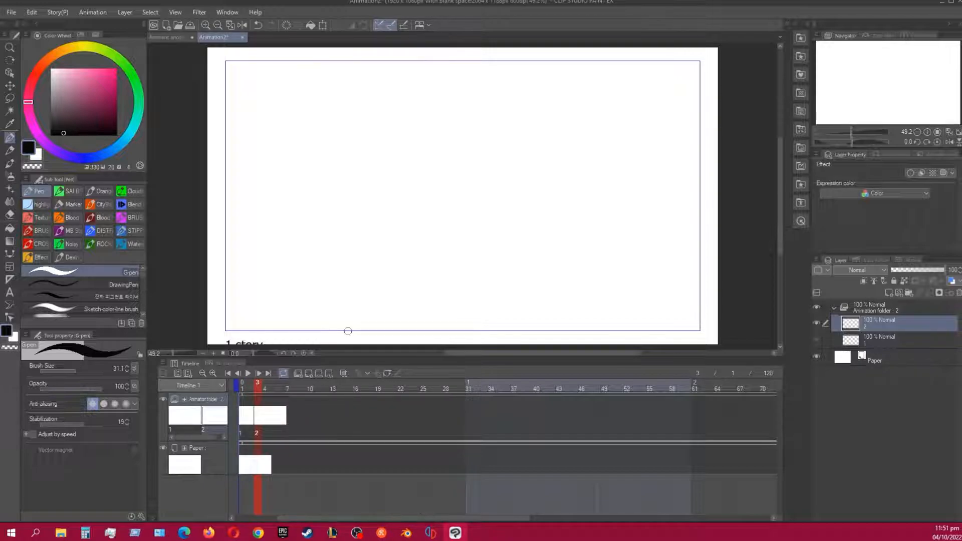
key("alt+shift+n")
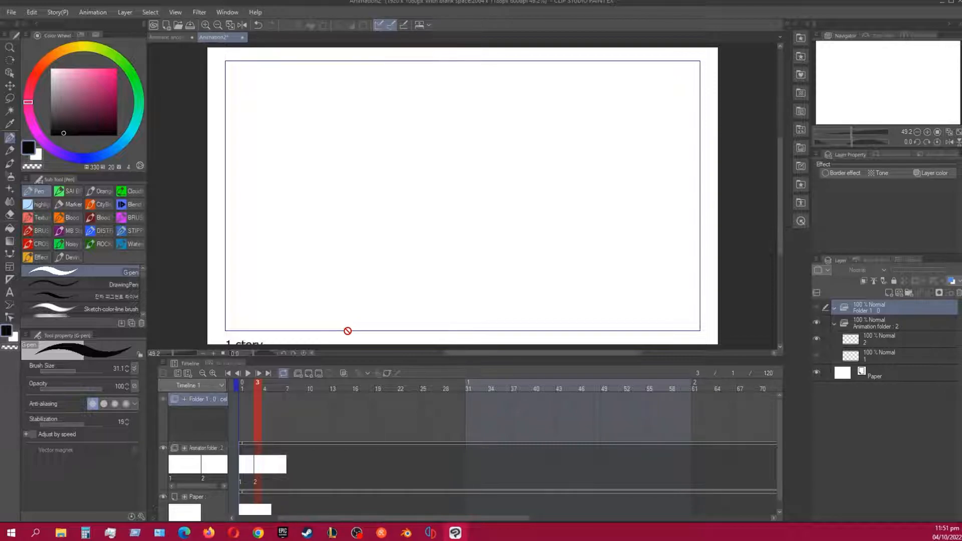
key("alt+n")
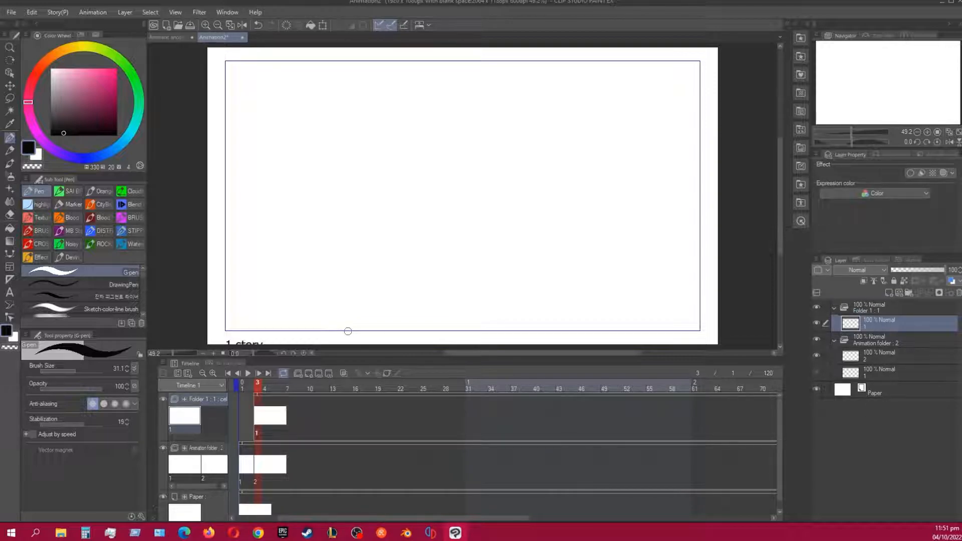
- Open the frame rate change settings and cancel them, and undo the added layers, folders and cels back to a single cel
key("alt+f")
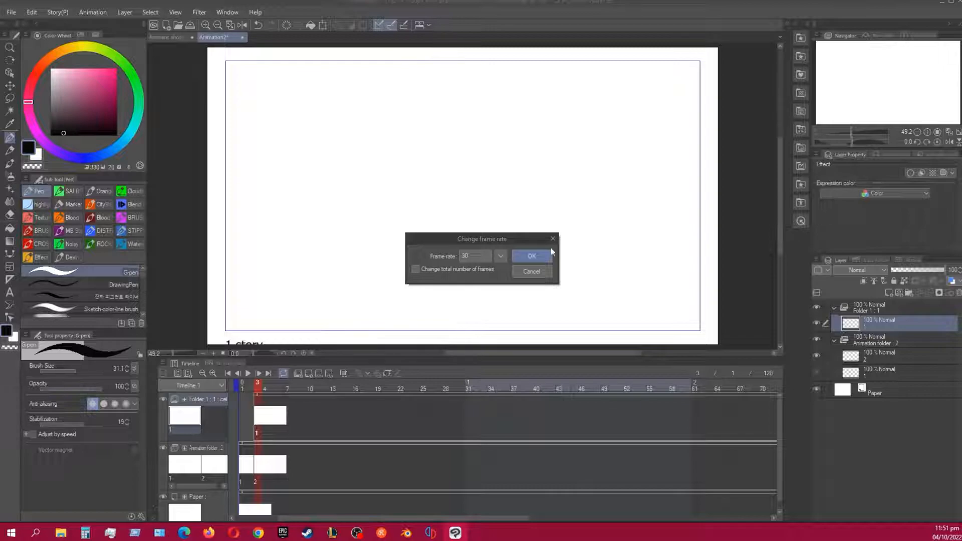
left_click(532, 272)
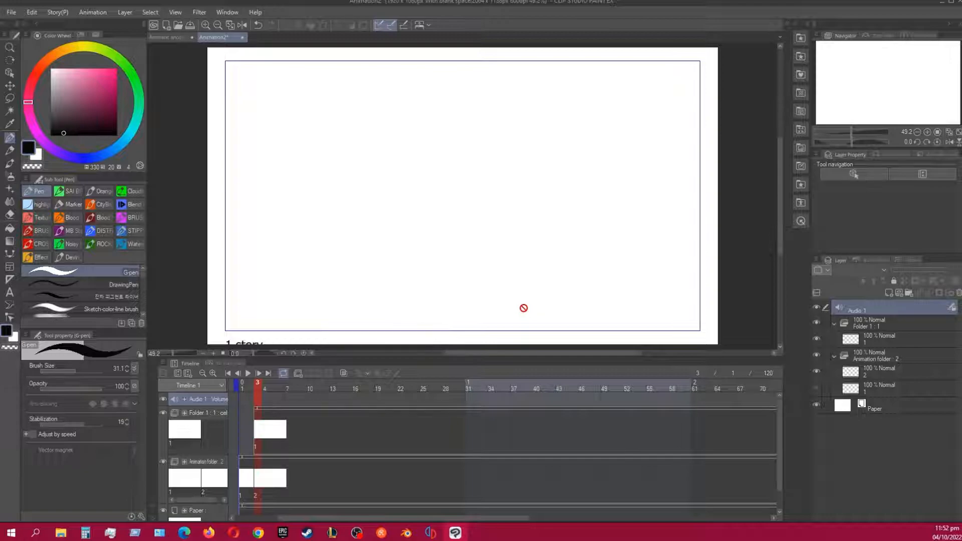
key("ctrl+z")
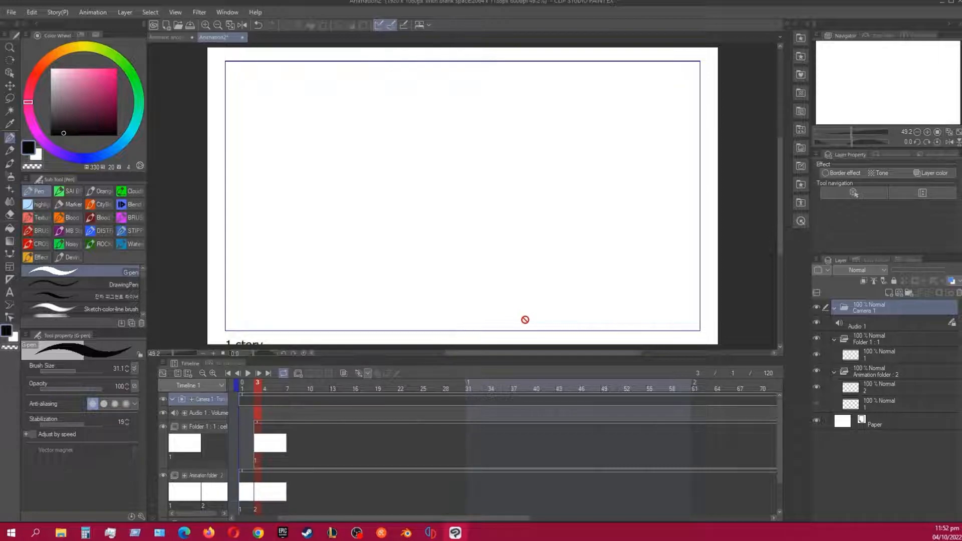
key("ctrl+z")
key("ctrl+z")
key("ctrl+z")
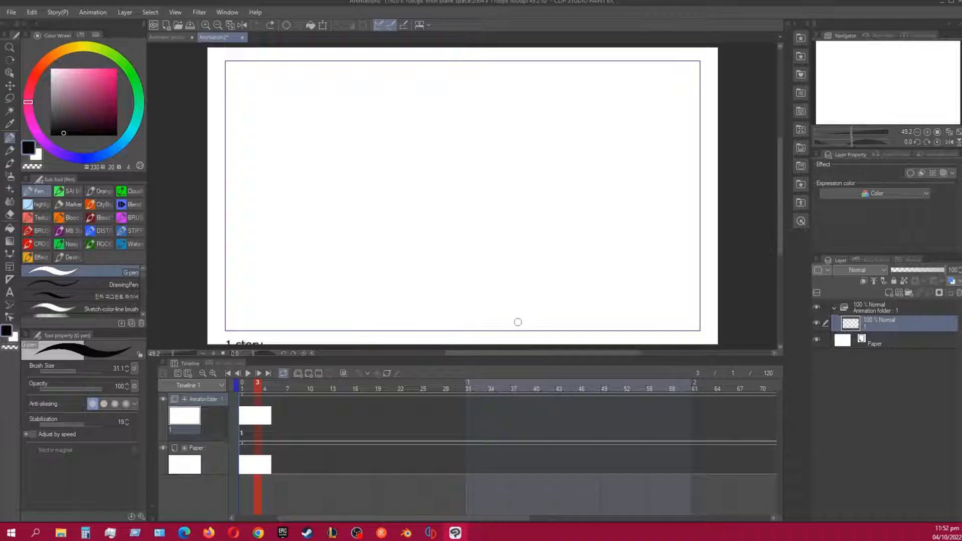
- Check the commands for the clip at frame 1, return to frame 3 and redo the second animation cel there
key("Left")
key("Left")
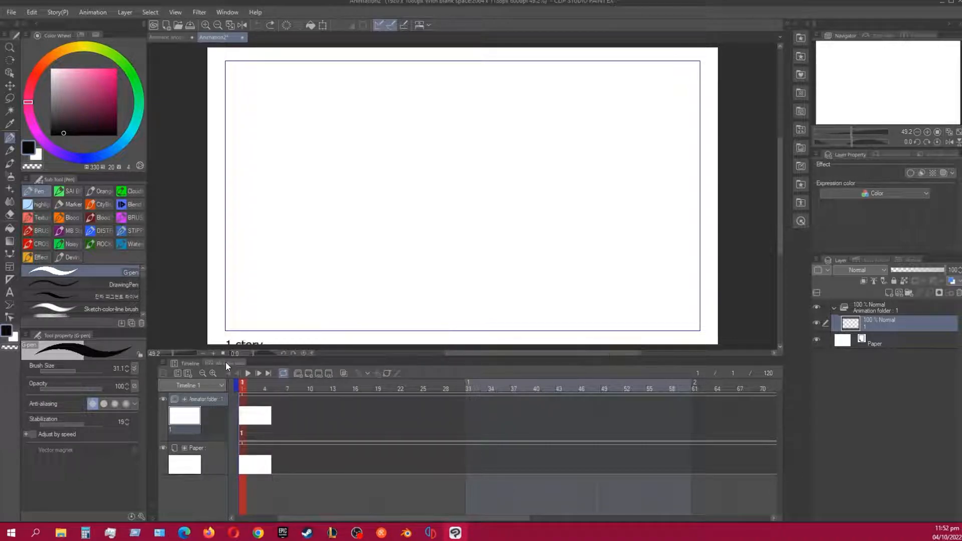
right_click(244, 419)
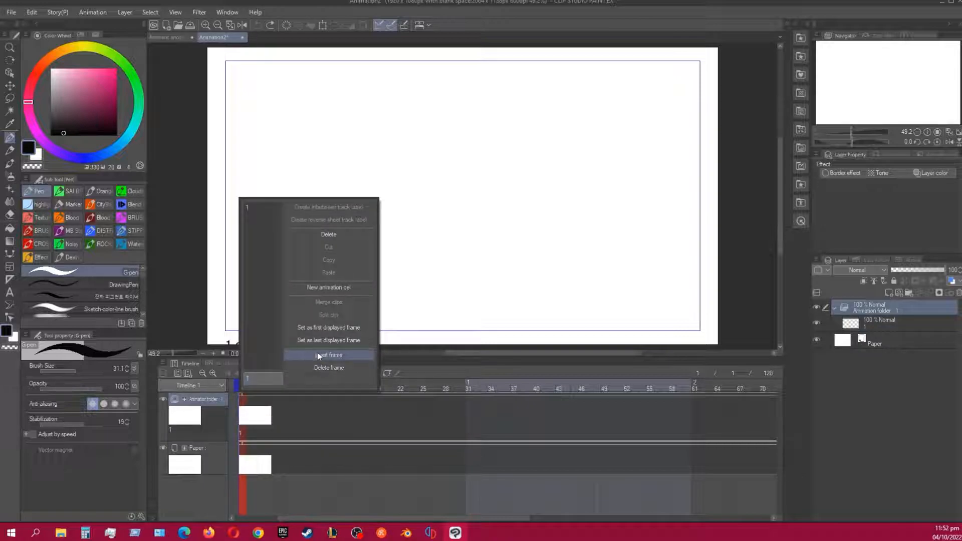
left_click(251, 420)
left_click(258, 420)
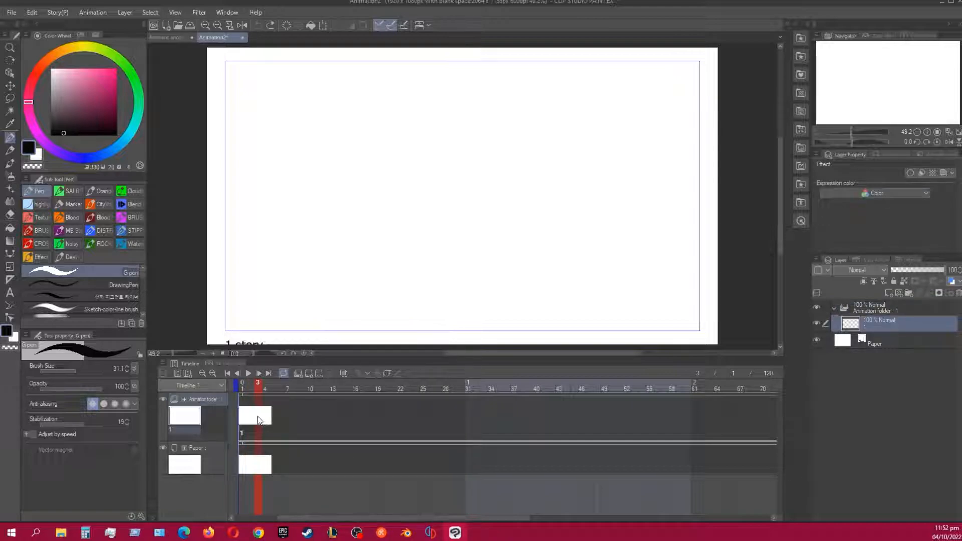
key("ctrl+y")
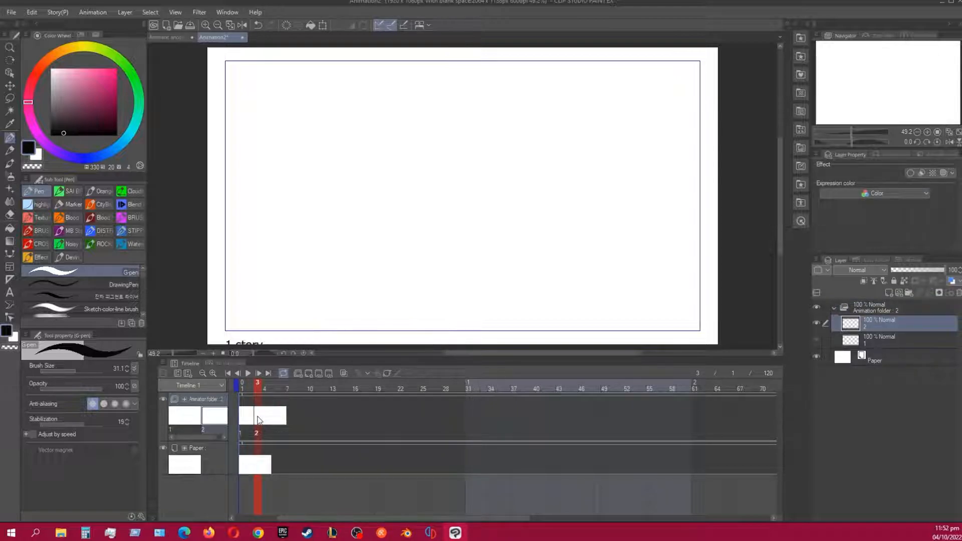
- Insert 1 frame at frame 1 of the animation folder, applied to selected layers only
left_click(242, 420)
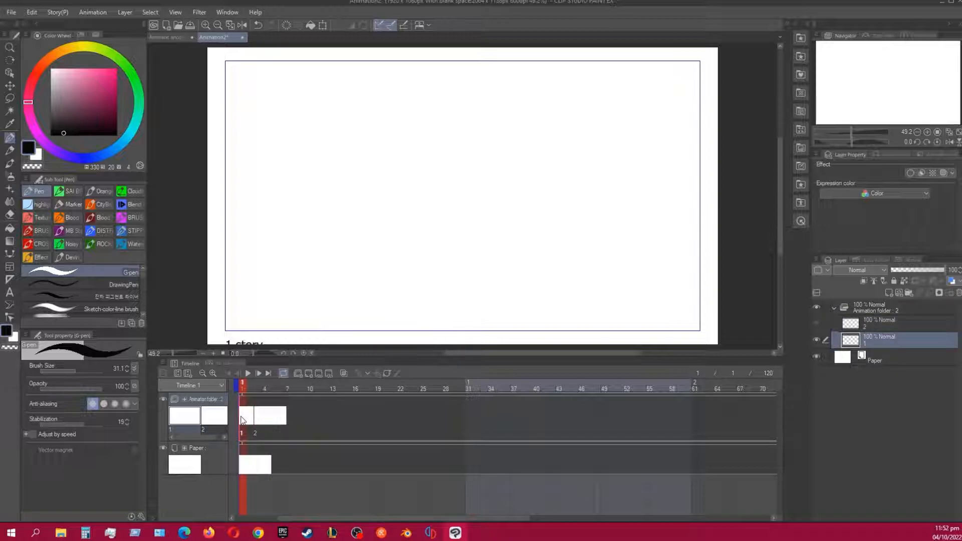
right_click(242, 420)
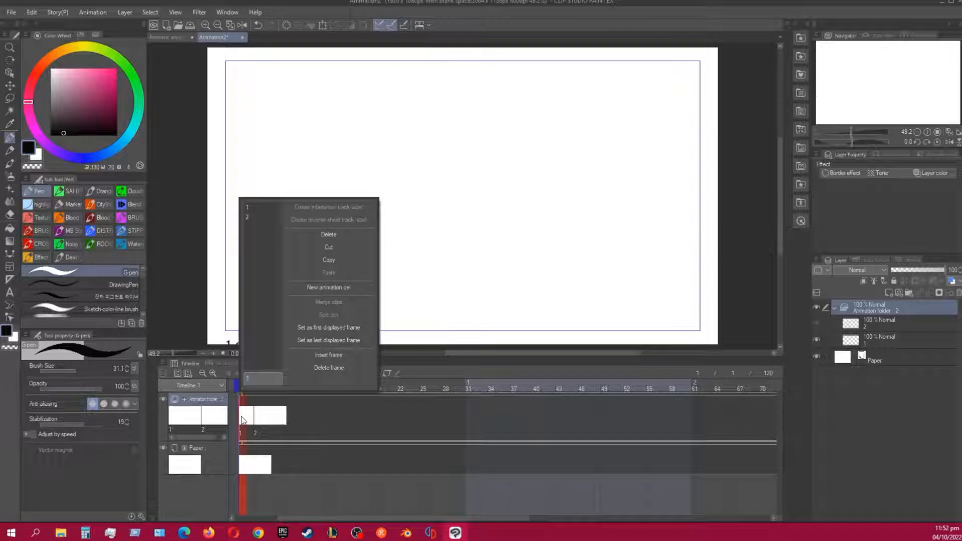
left_click(324, 354)
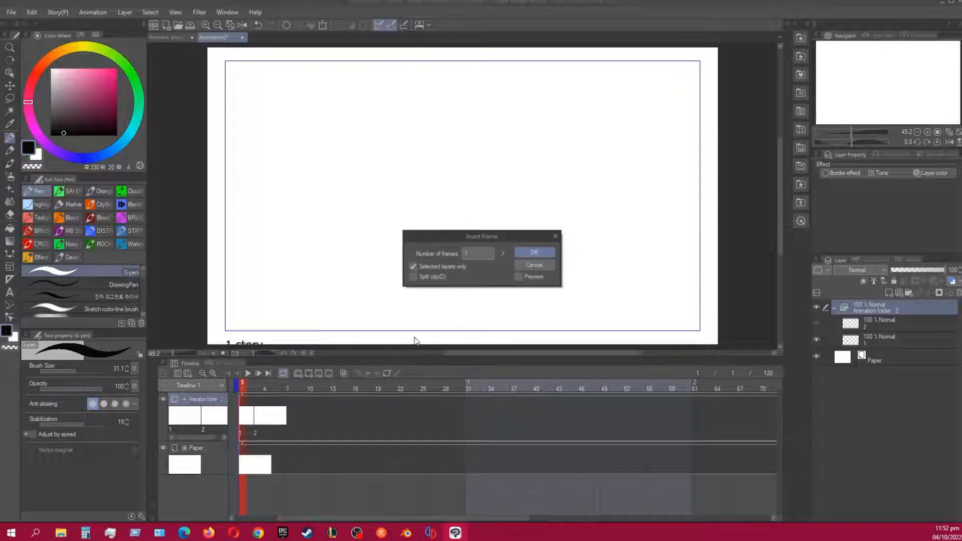
left_click(535, 253)
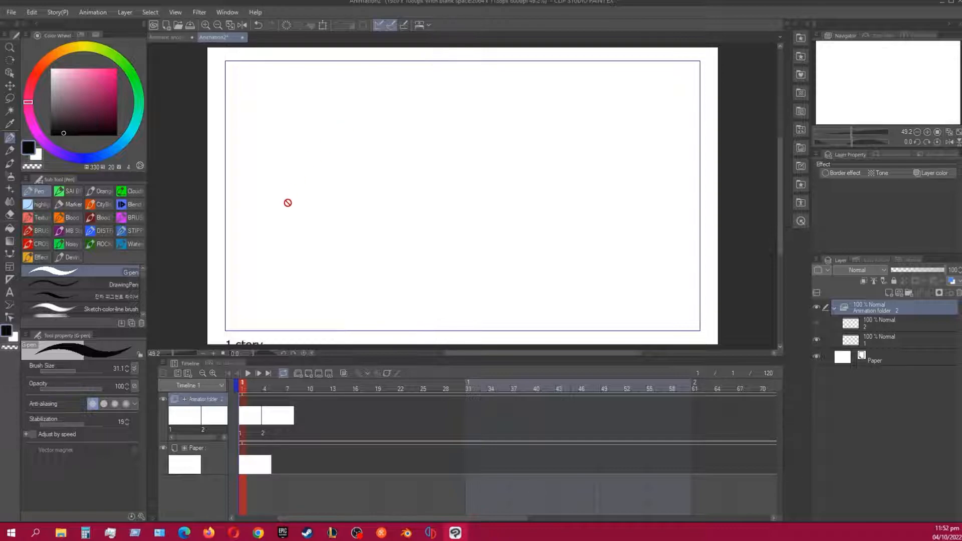
- Show the Auto Action palette and detach it as a floating palette over the canvas
left_click(225, 13)
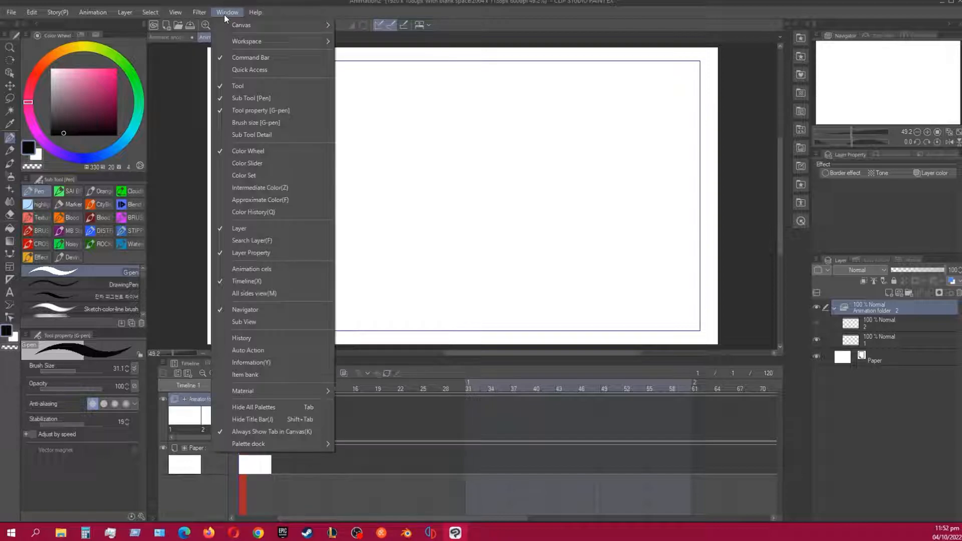
left_click(242, 350)
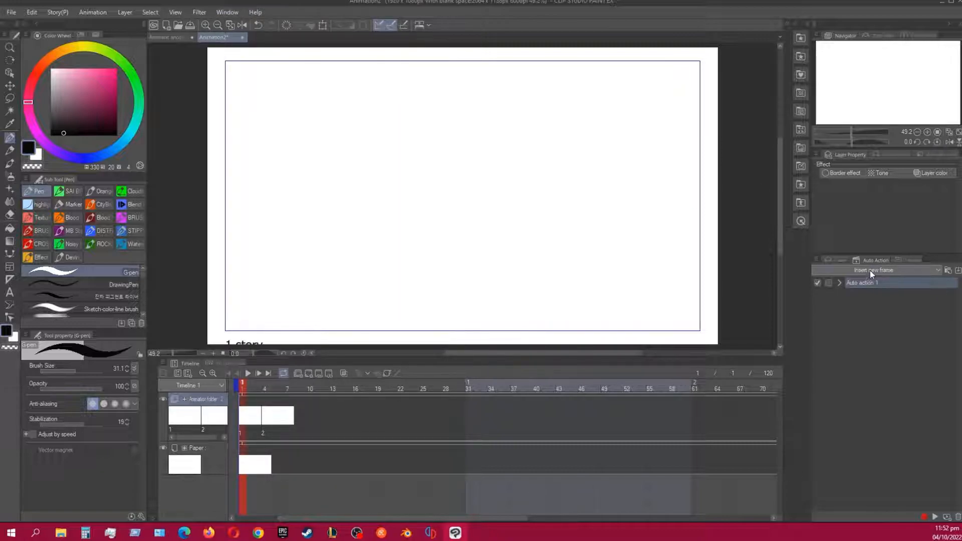
left_click_drag(876, 259, 674, 59)
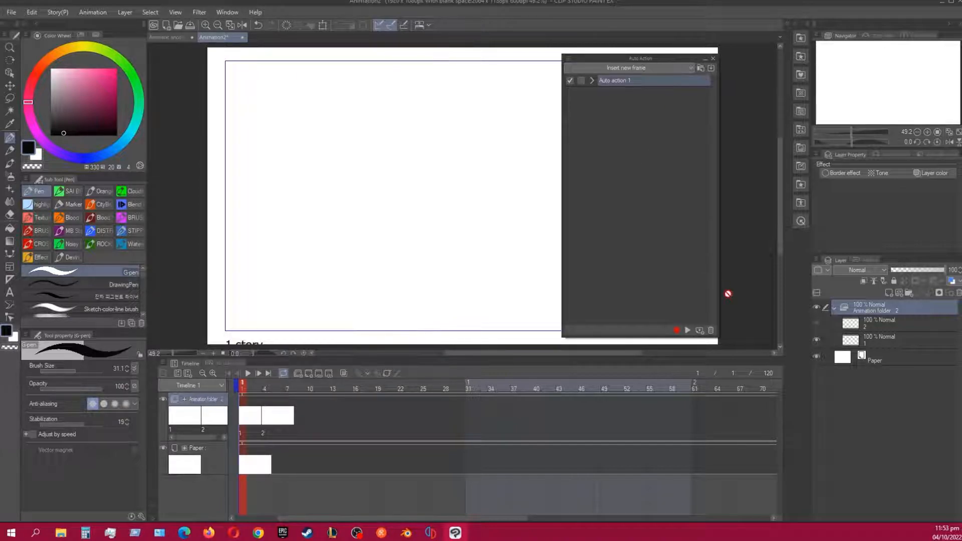
- Create an auto action in the Insert new frame set and record inserting 1 frame at frame 2 on selected layers only
left_click(700, 331)
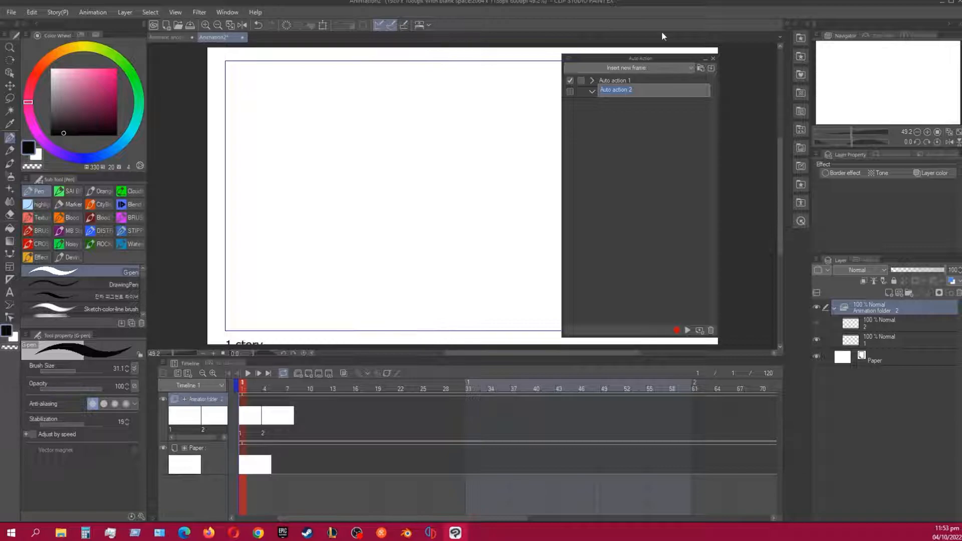
key("Return")
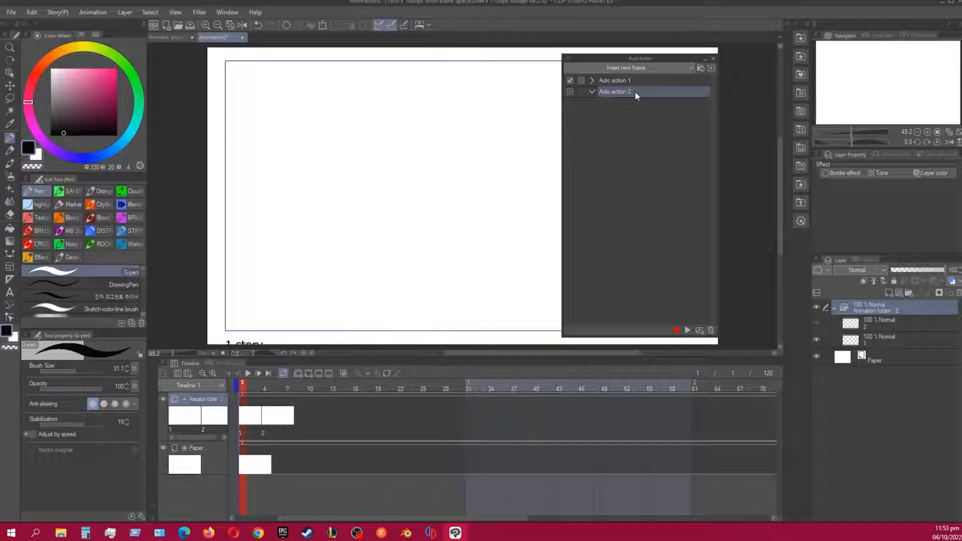
left_click(677, 330)
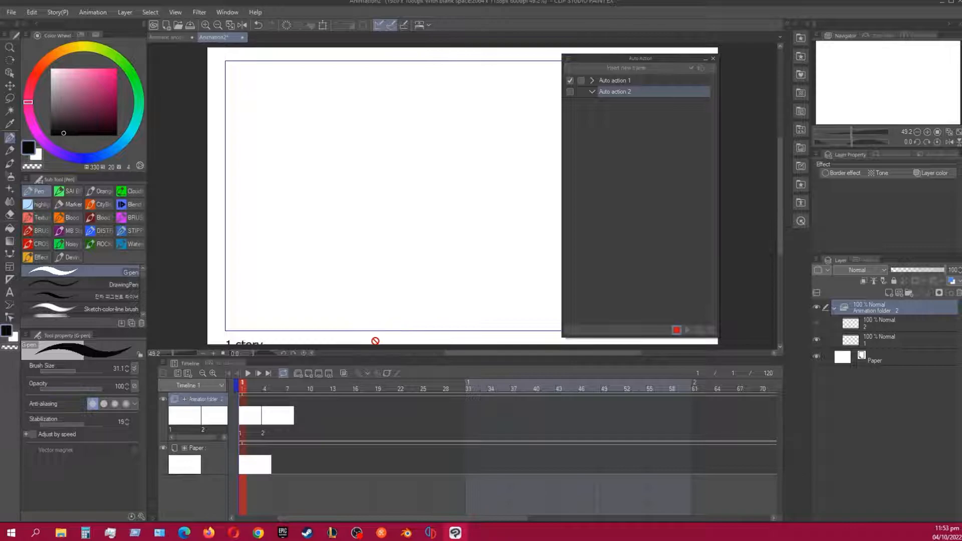
right_click(252, 409)
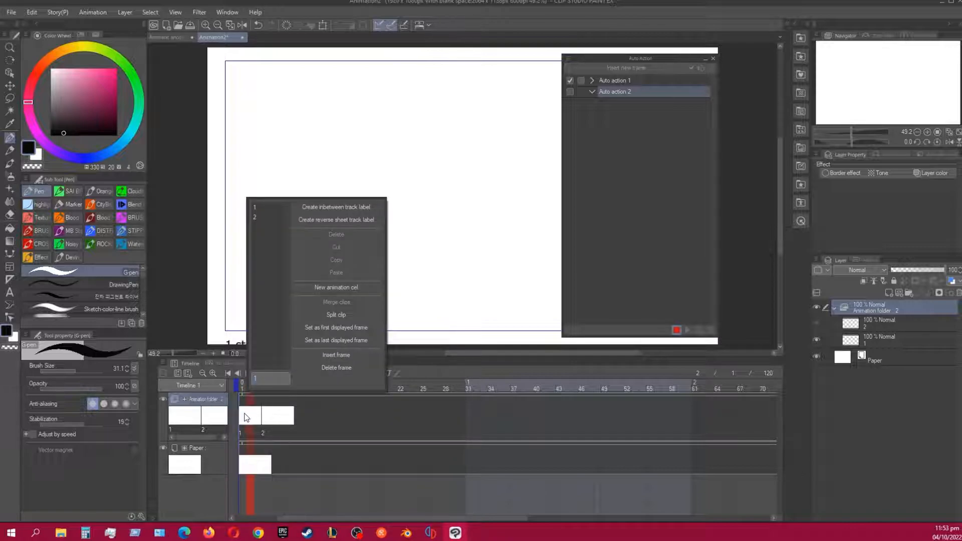
left_click(345, 356)
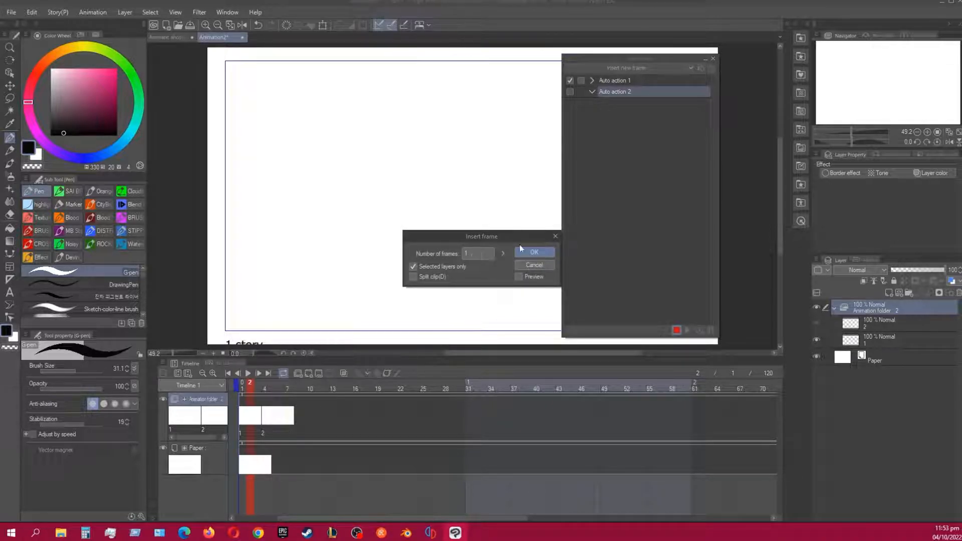
left_click(534, 253)
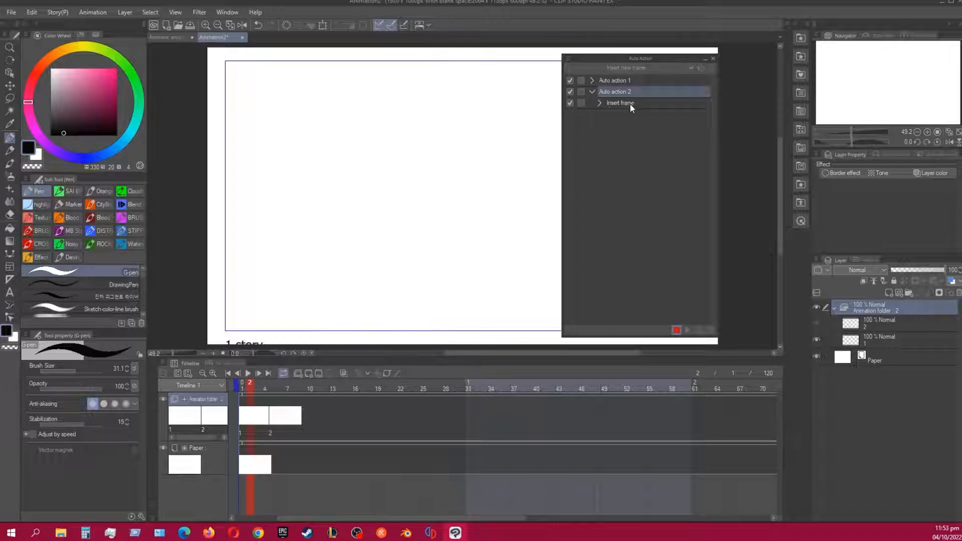
left_click(676, 330)
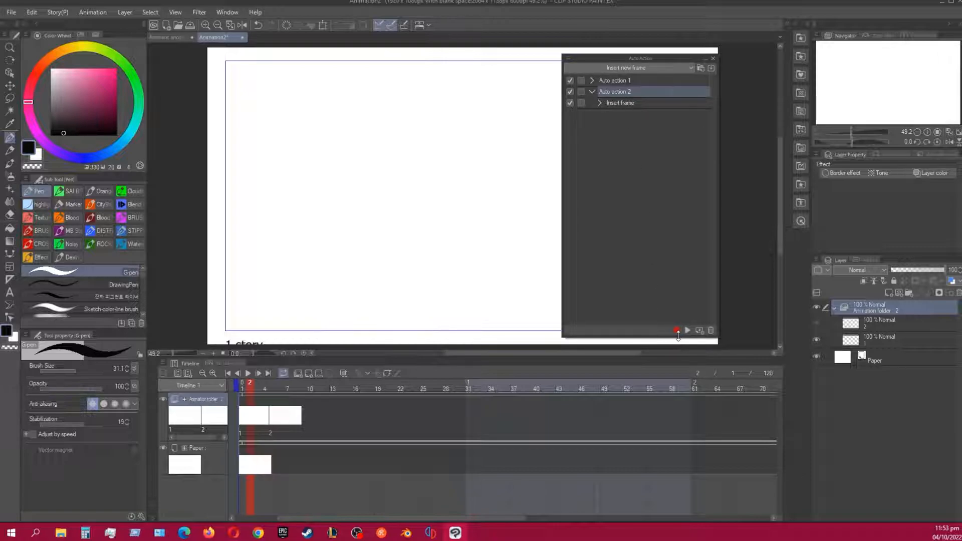
- Play the recorded insert-frame auto action six times on the animation folder's track
left_click(688, 332)
left_click(688, 331)
left_click(687, 332)
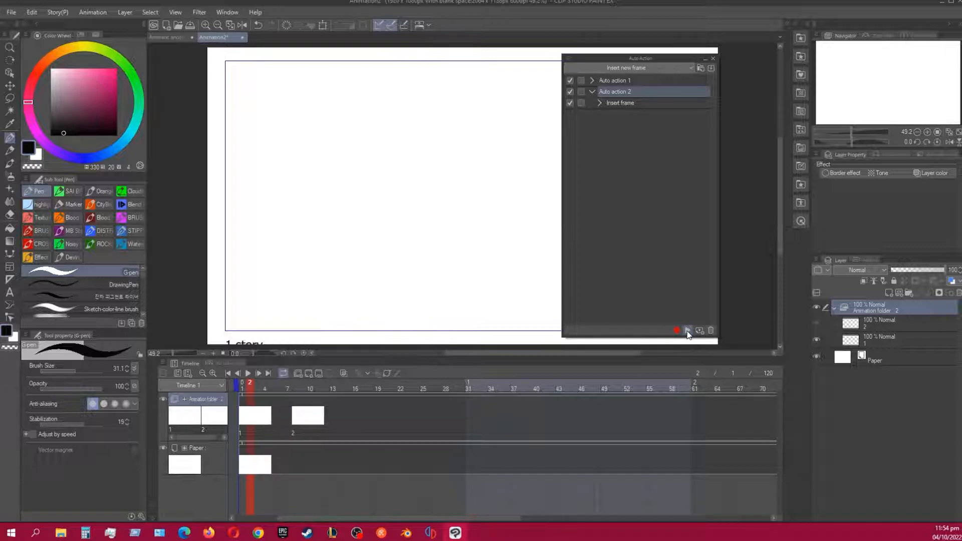
left_click(687, 331)
left_click(687, 331)
left_click(687, 331)
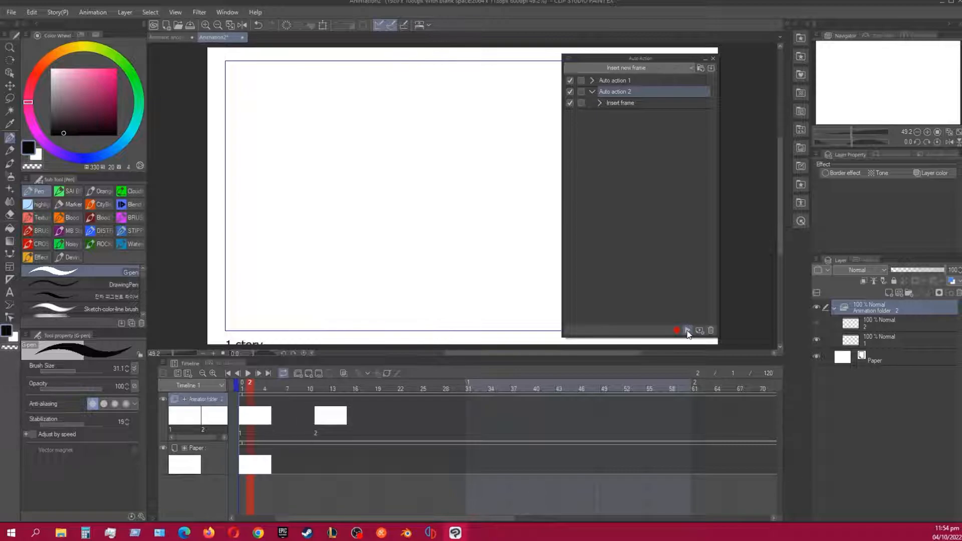
- Create an auto action in the Insert new frame set and record deleting a frame on the animation folder's track
left_click(593, 92)
left_click(700, 331)
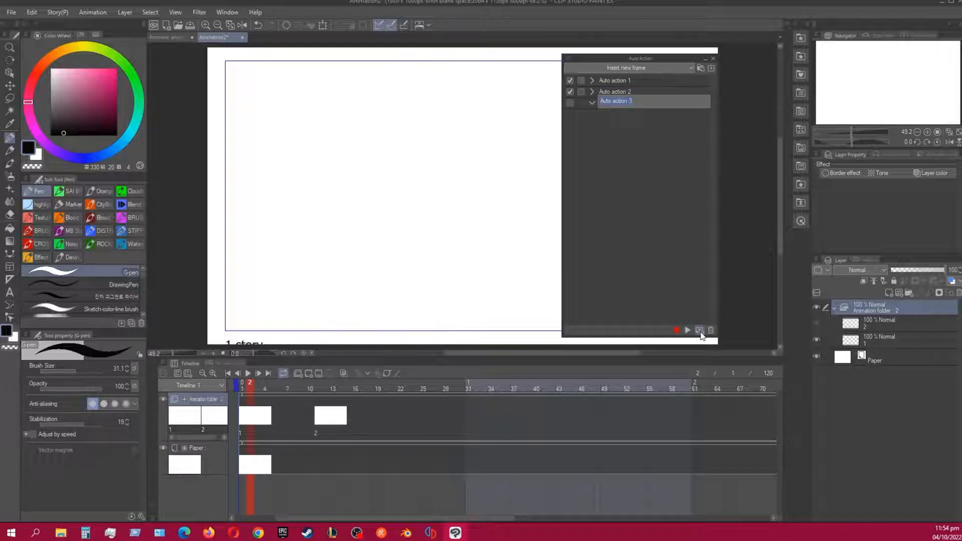
left_click(627, 144)
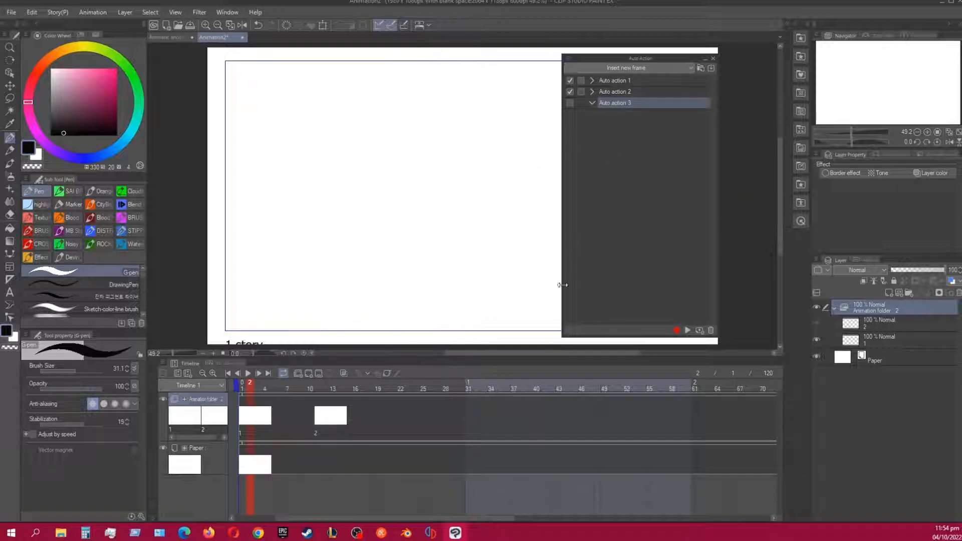
left_click(677, 330)
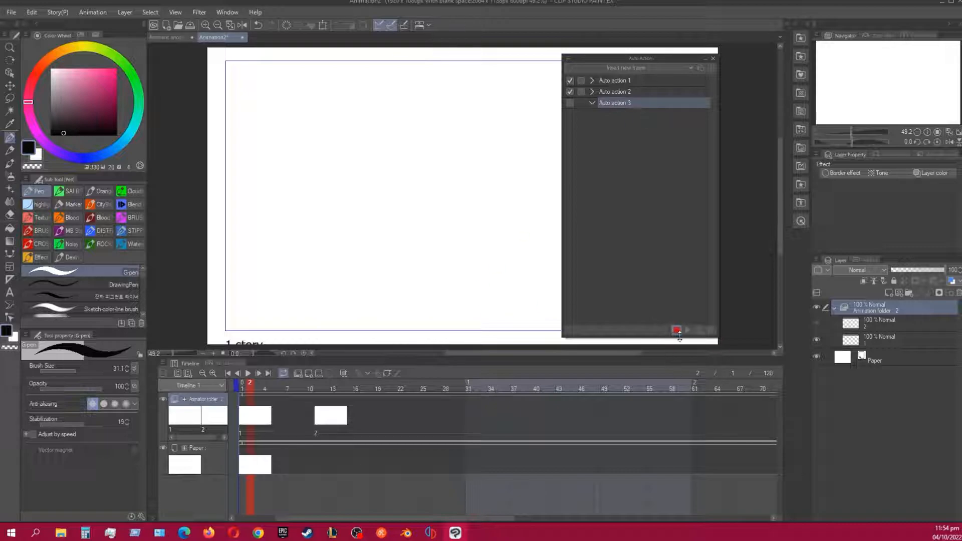
right_click(255, 418)
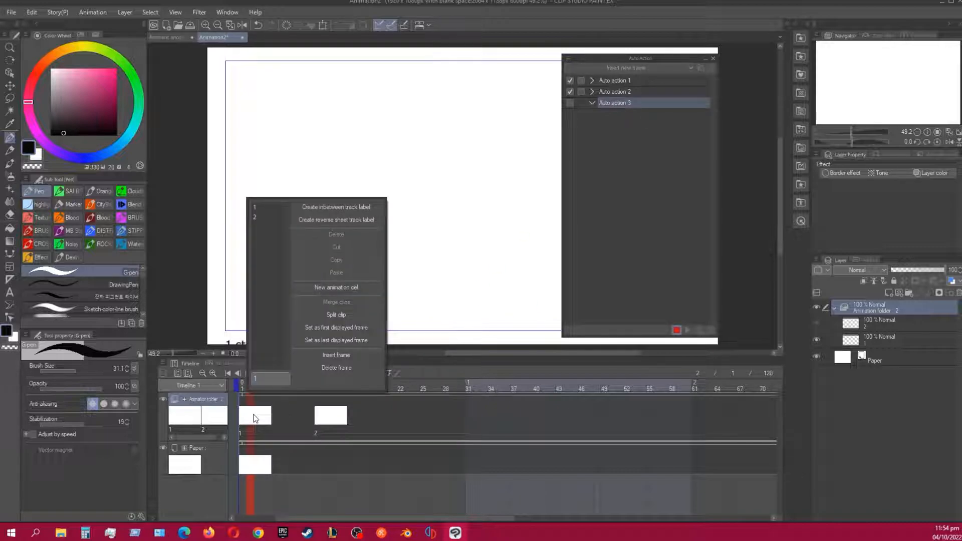
left_click(329, 368)
left_click(534, 253)
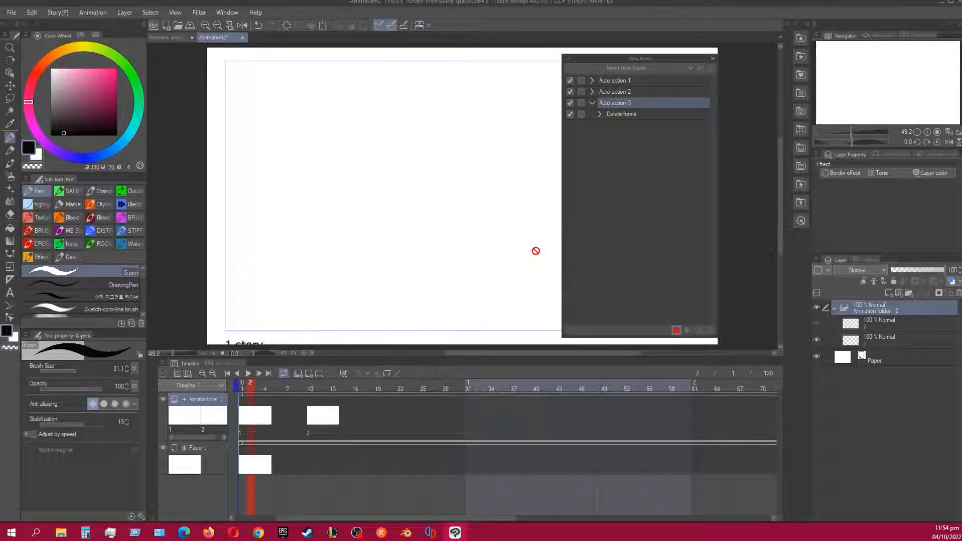
left_click(676, 330)
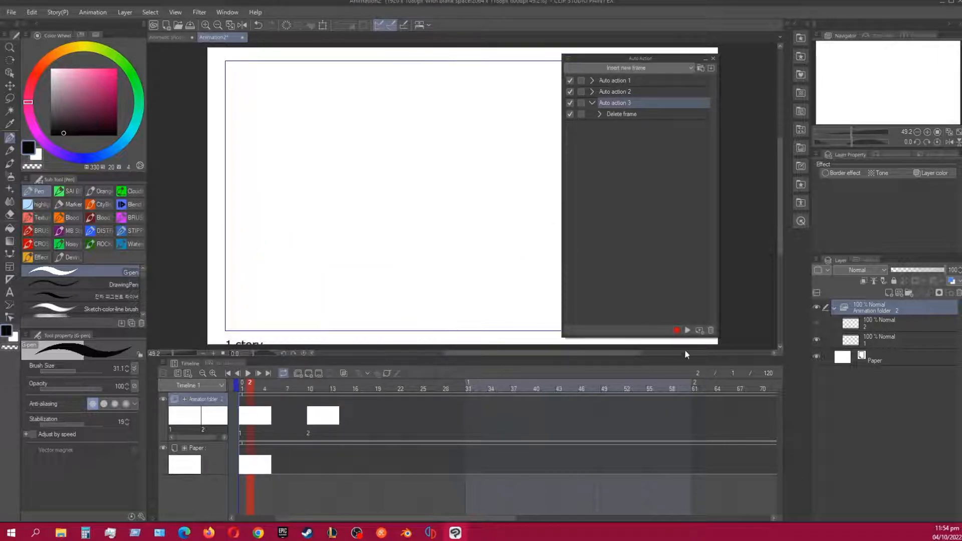
- Play the recorded delete-frame auto action seven times on the animation folder's track, keeping the playhead at frame 2
left_click(688, 331)
left_click(688, 331)
left_click(688, 331)
left_click(689, 331)
left_click(688, 331)
left_click(688, 331)
left_click(688, 331)
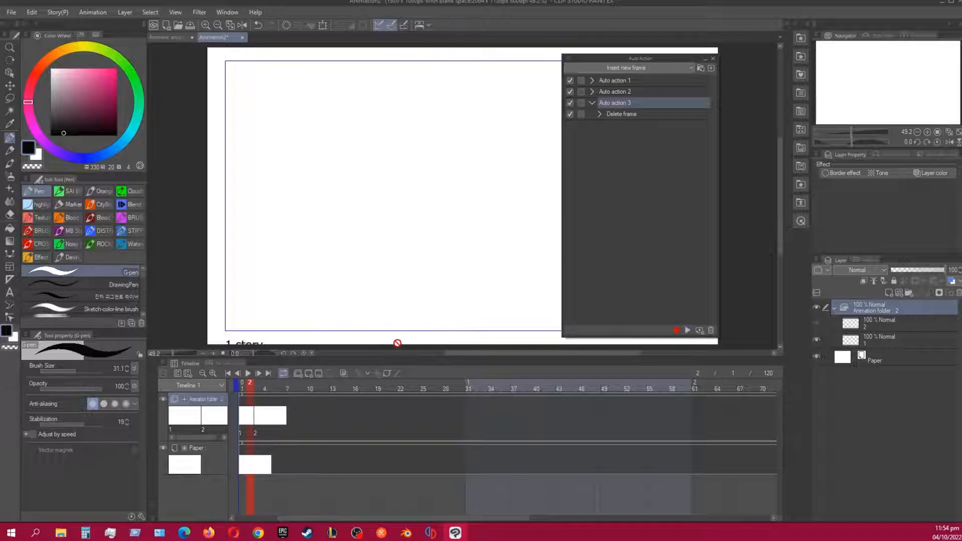
left_click(248, 386)
left_click(250, 388)
- Dock the Auto Action palette, with the Insert new frame set kept selected, beside the Layer palette and bring the layers to the front
left_click(592, 102)
left_click(650, 68)
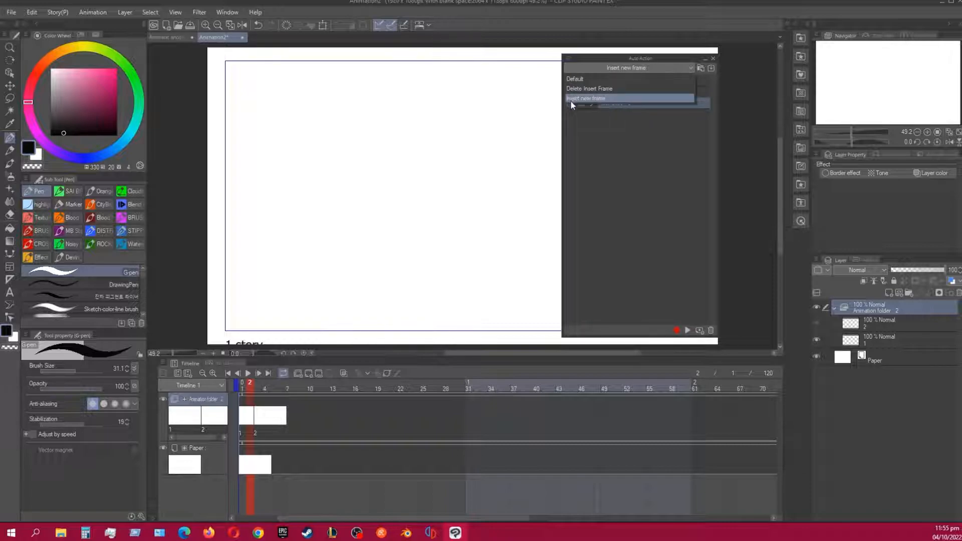
left_click(614, 99)
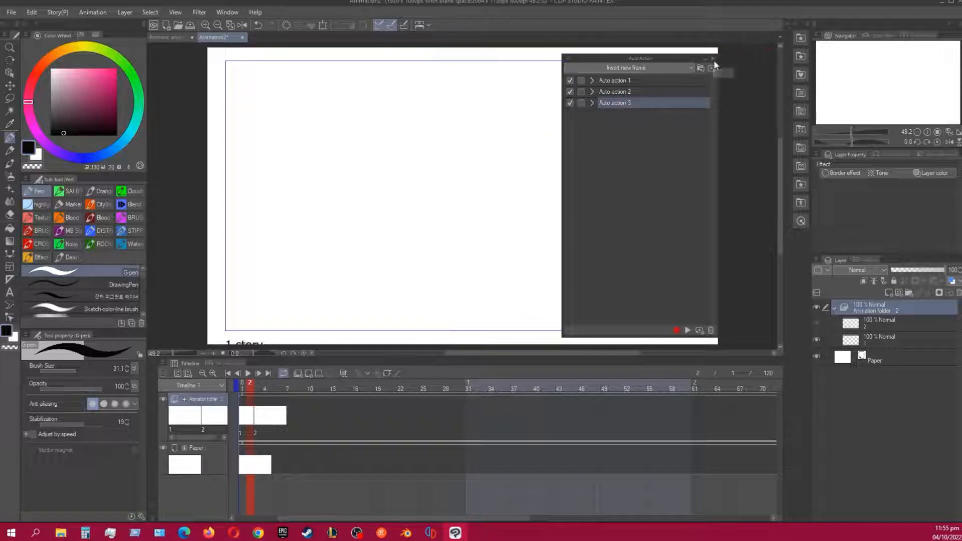
left_click_drag(642, 58, 849, 257)
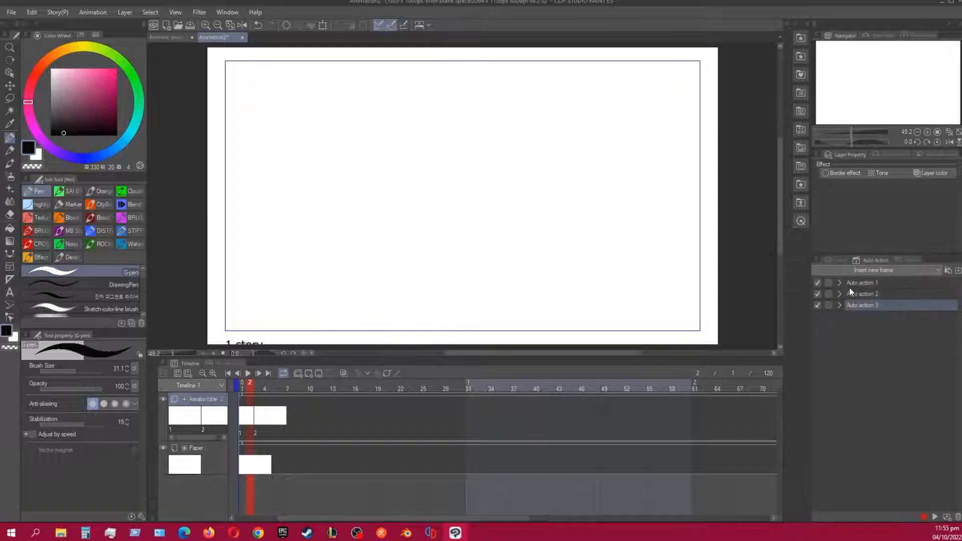
left_click(840, 260)
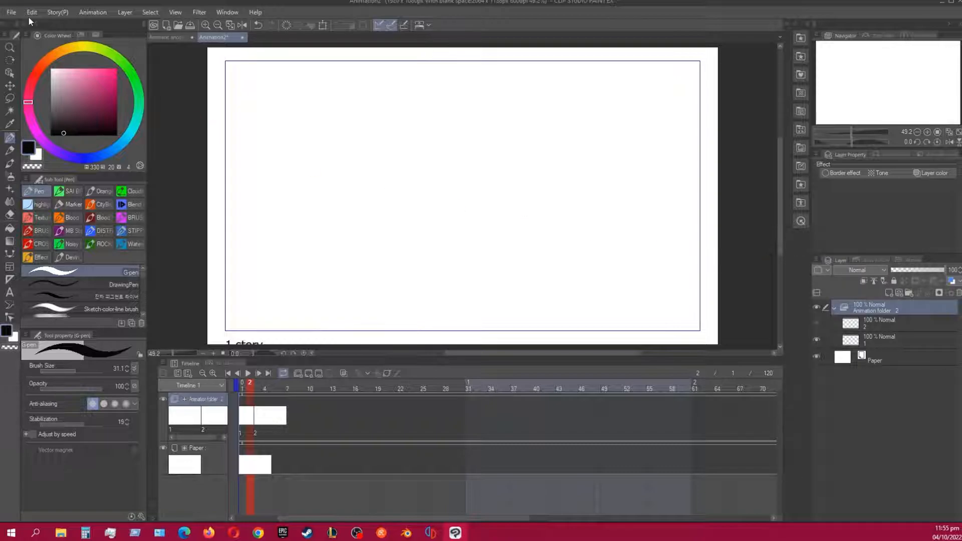
- Display the auto action shortcuts of the Insert new frame set in Shortcut Settings
left_click(11, 12)
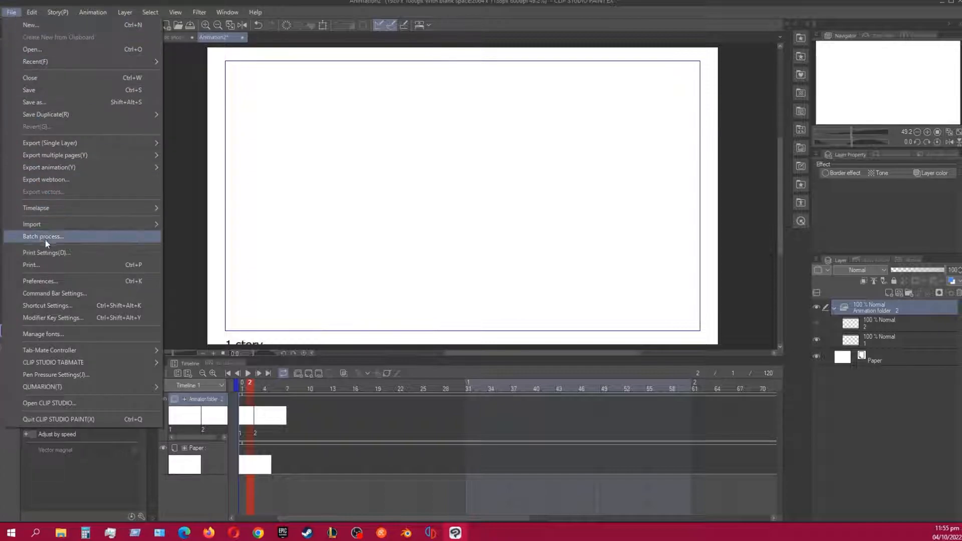
left_click(32, 307)
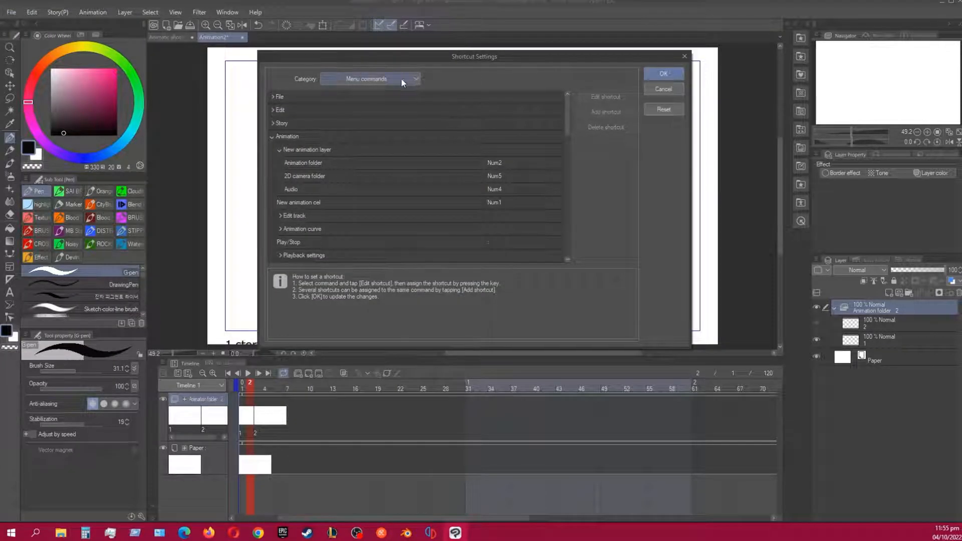
left_click(363, 79)
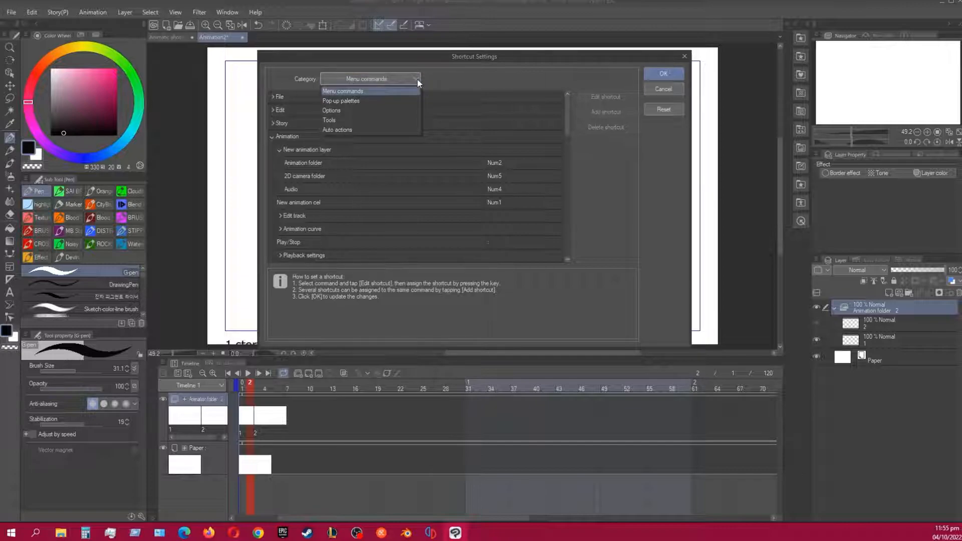
left_click(335, 131)
left_click(288, 126)
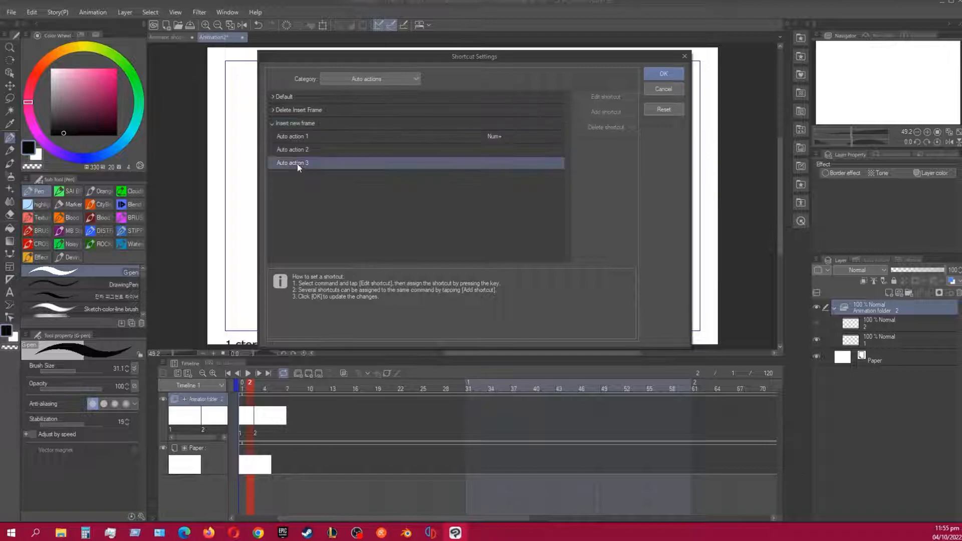
- Try H, J, T, R, Ctrl+E, Ctrl+R and Ctrl+V as the shortcut for Auto action 2, and discard the shortcut changes
left_click(506, 149)
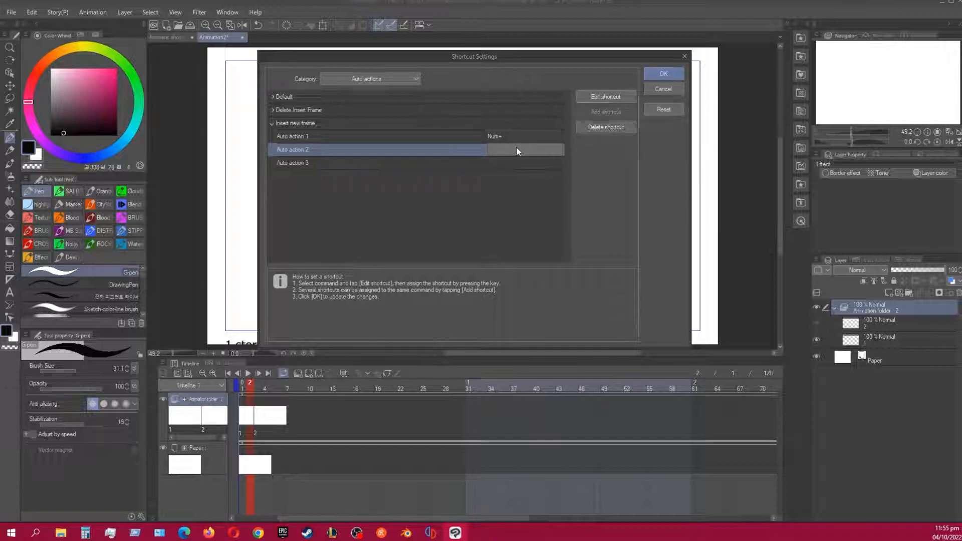
key("h")
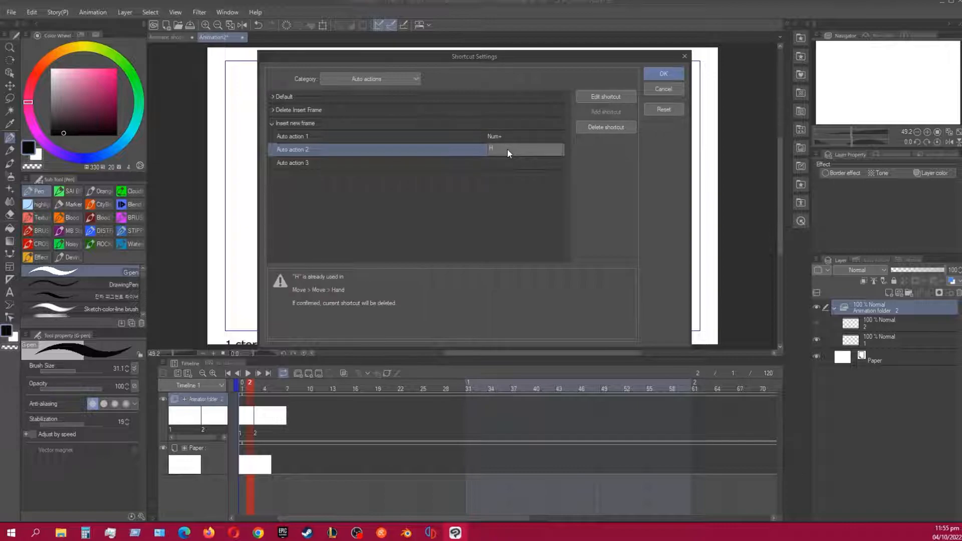
key("j")
key("t")
key("r")
key("ctrl+e")
key("ctrl+r")
key("ctrl+v")
left_click(519, 191)
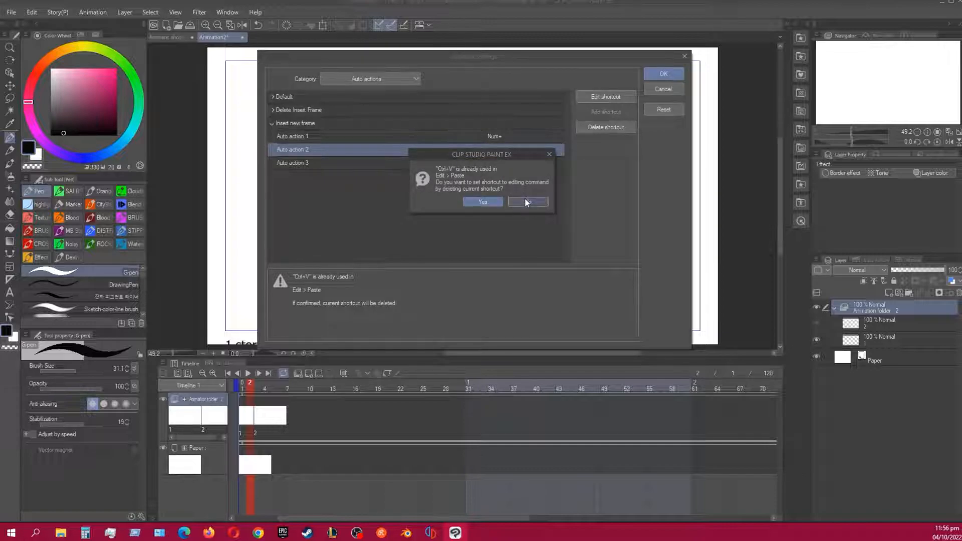
left_click(526, 198)
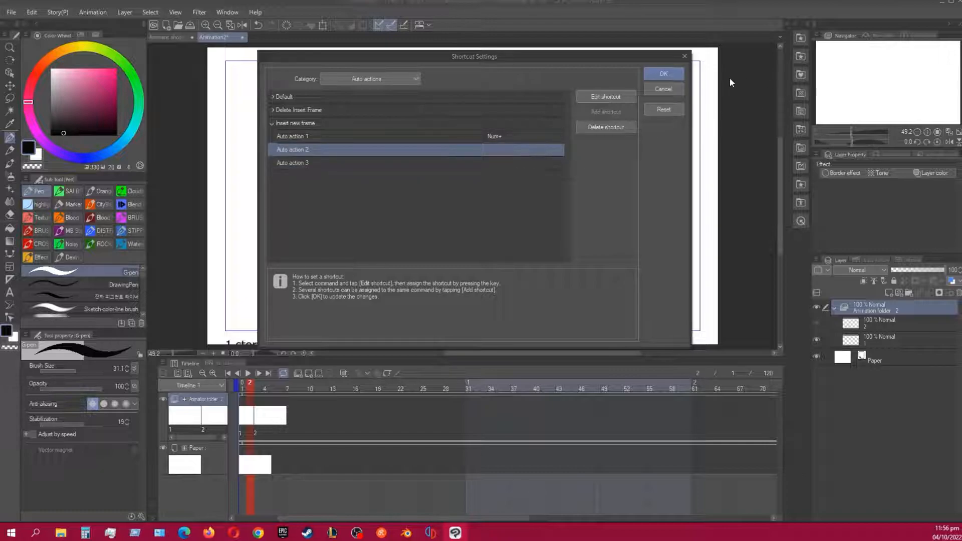
left_click(660, 90)
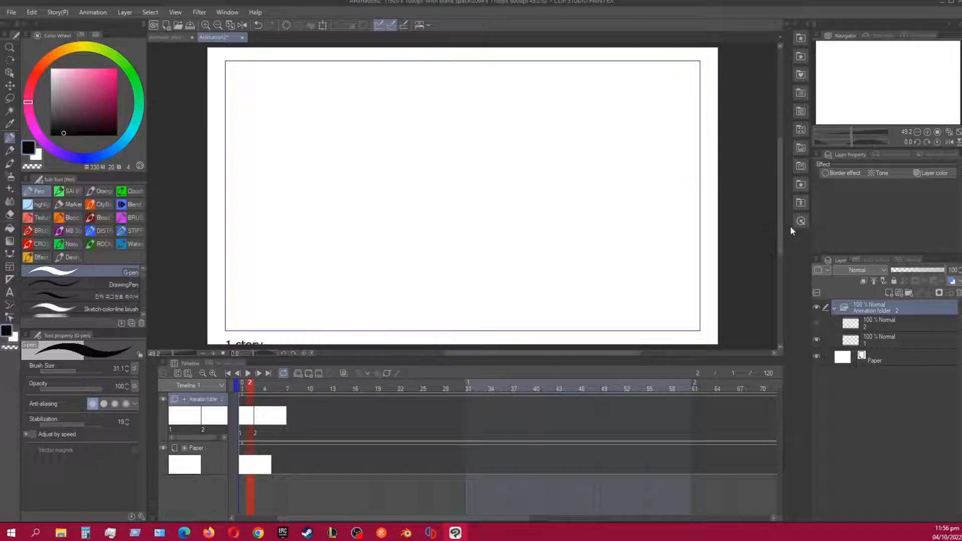
- Delete Auto action 3 and Auto action 2 from the Insert new frame set and dock the Auto Action palette back with the Layer palette
left_click(868, 258)
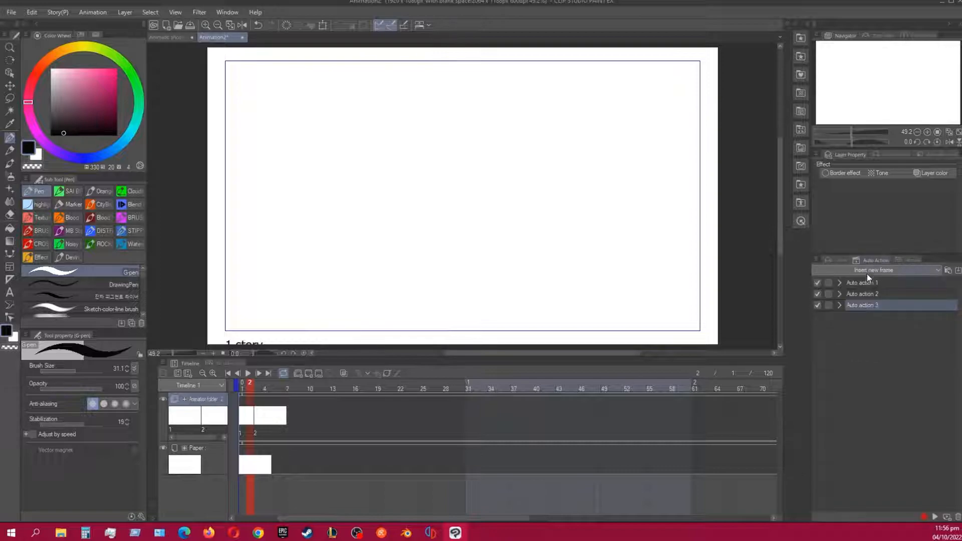
left_click_drag(875, 260, 596, 91)
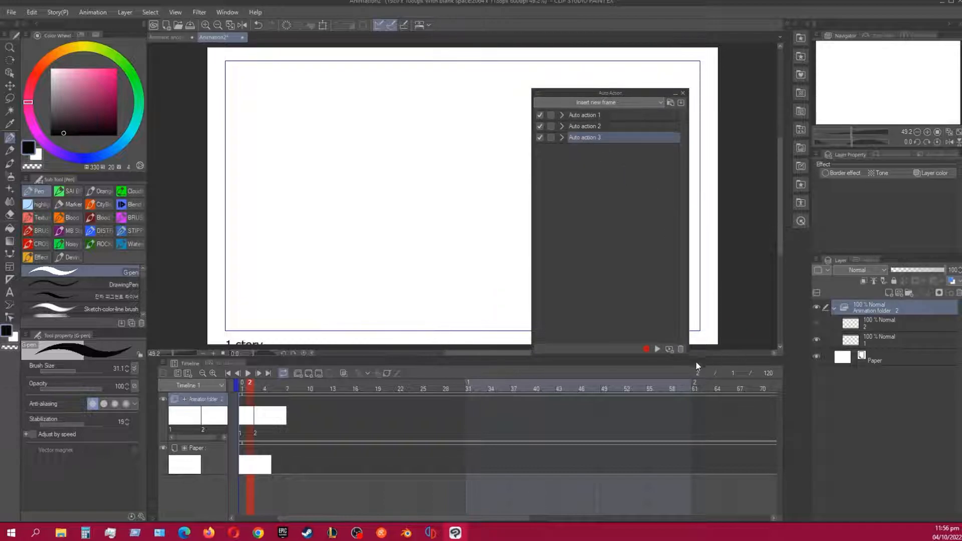
left_click(681, 349)
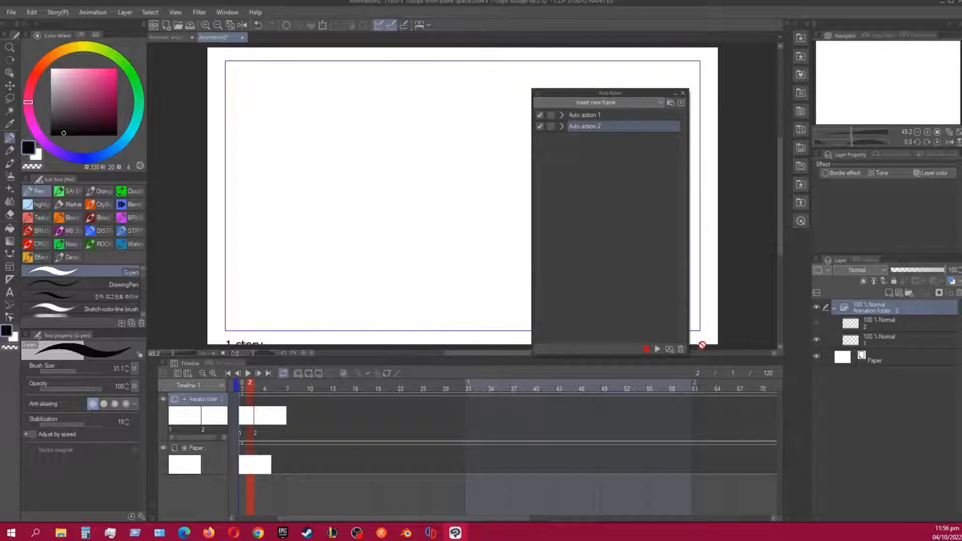
left_click(683, 351)
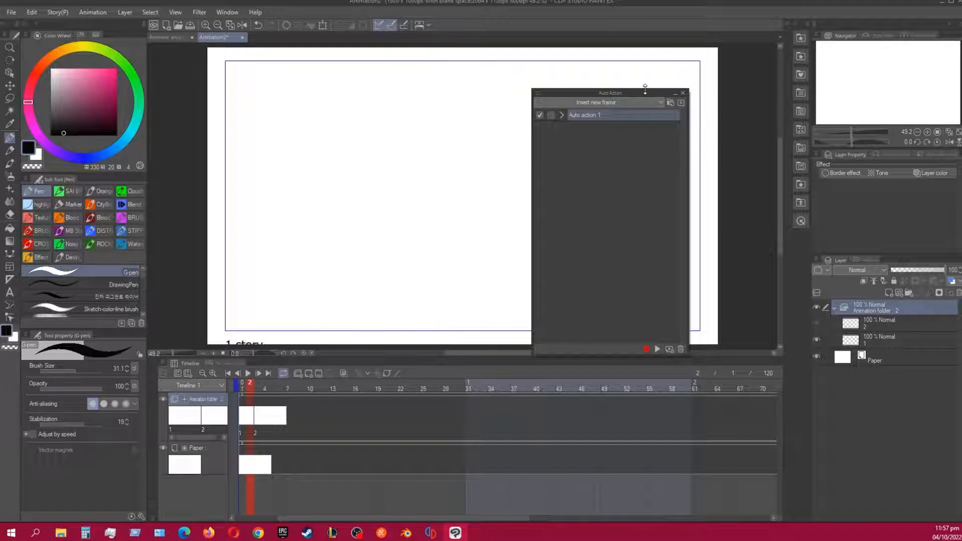
left_click_drag(645, 90, 677, 89)
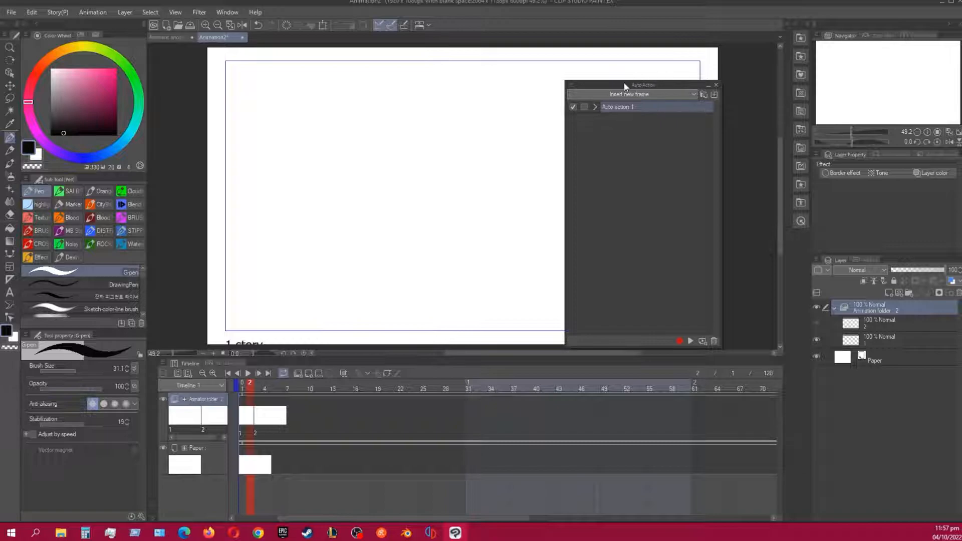
mouse_move(624, 83)
left_mouse_down()
mouse_move(864, 230)
mouse_move(880, 275)
mouse_move(852, 262)
left_mouse_up()
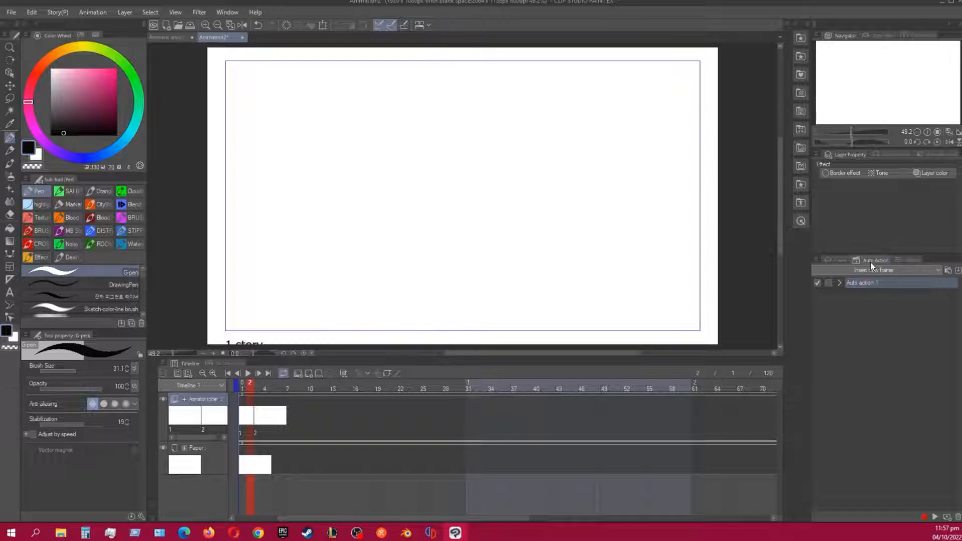
- Repeatedly undo and reapply frame changes on the animation folder's track with the shortcuts, ending on cel 1 at frame 1
key("ctrl+z")
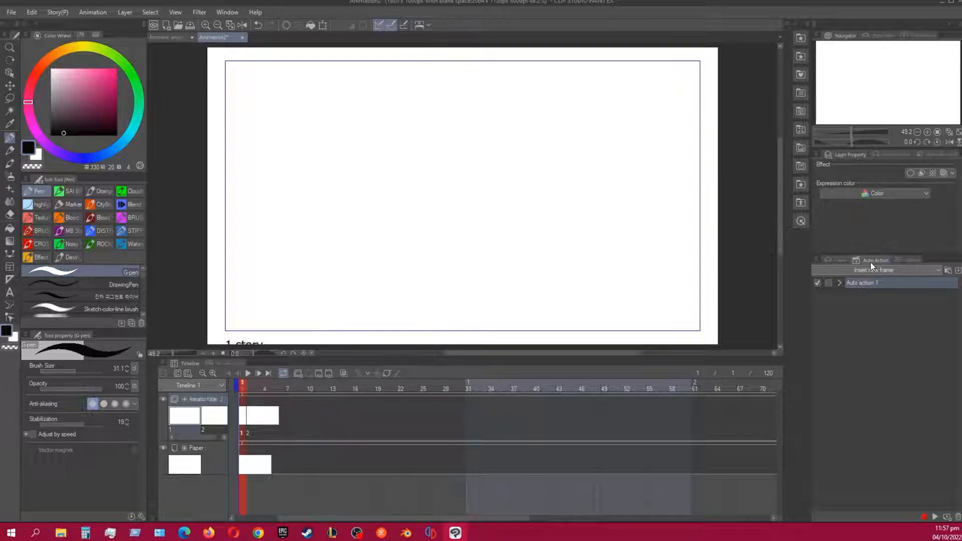
key("F1")
key("F1")
key("F1")
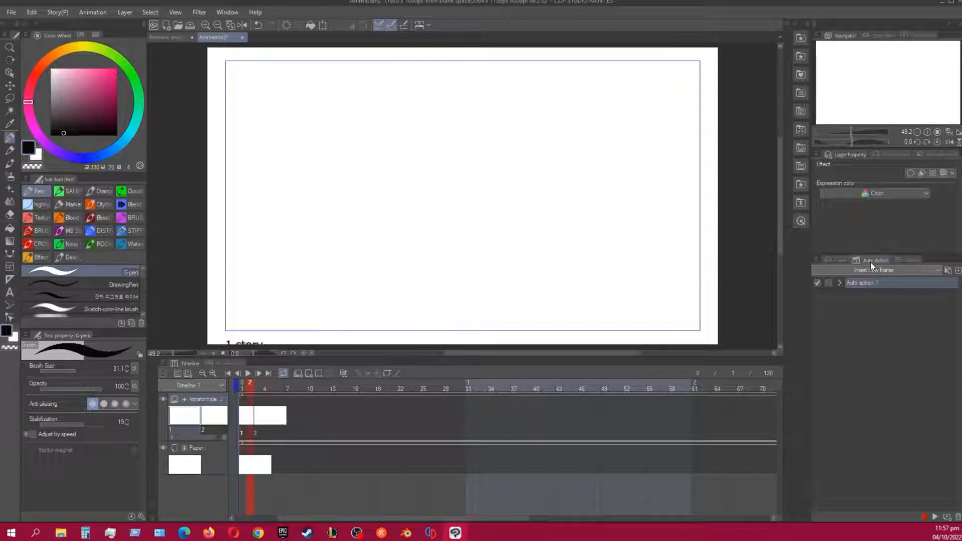
key("ctrl+z")
key("ctrl+z")
key("F1")
key("F1")
key("ctrl+z")
key("ctrl+z")
key("F1")
key("F1")
key("F1")
key("ctrl+z")
key("ctrl+z")
key("F1")
key("F1")
key("ctrl+z")
key("ctrl+z")
key("F1")
key("F1")
key("ctrl+z")
key("ctrl+z")
key("F1")
key("F1")
key("ctrl+z")
key("ctrl+z")
- Draw a circle with the Ellipse tool on cel 1, left of the centre of the canvas
left_click(841, 260)
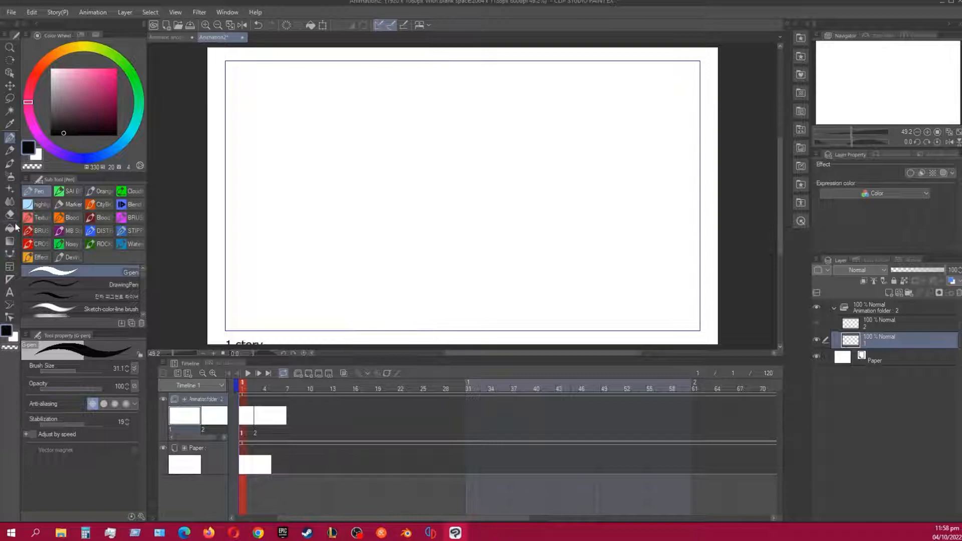
left_click(10, 253)
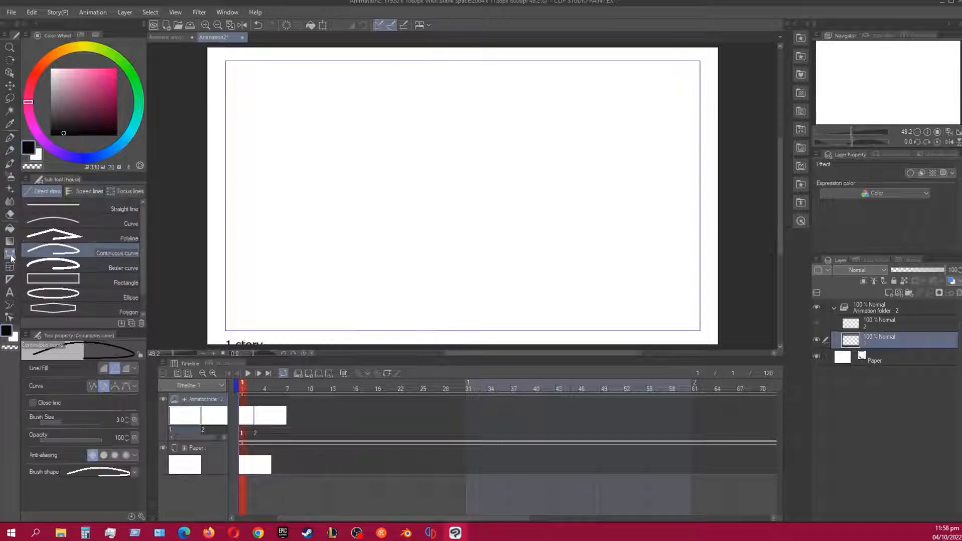
left_click(70, 293)
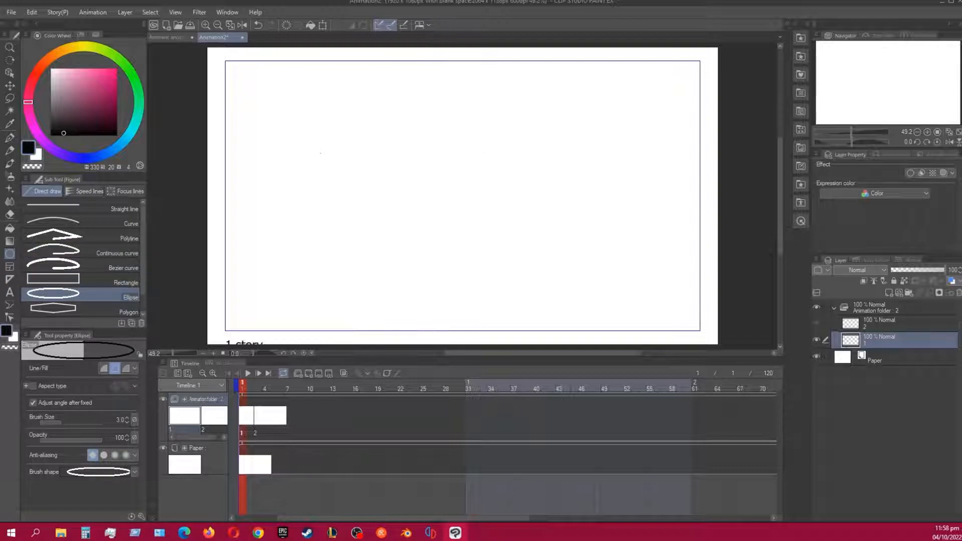
left_click_drag(315, 134, 451, 264)
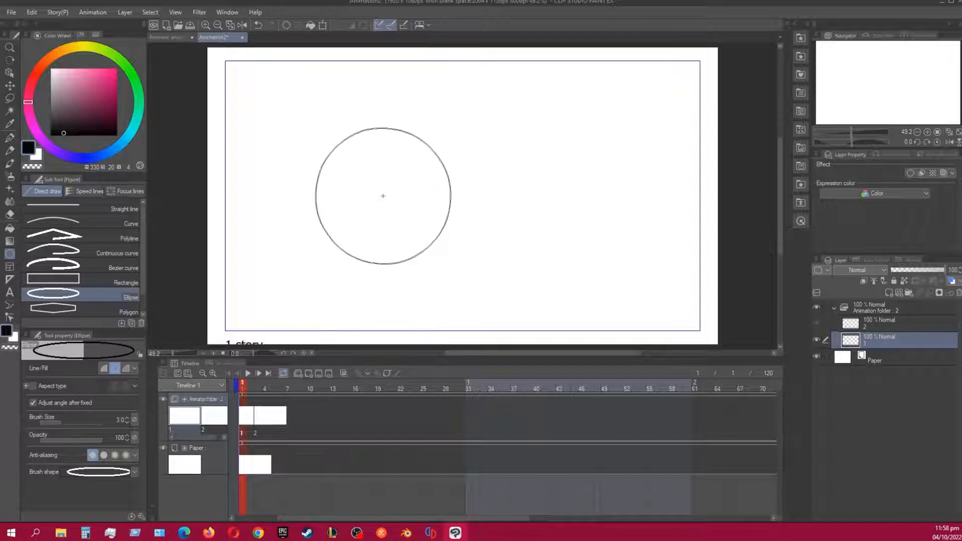
left_click(444, 297)
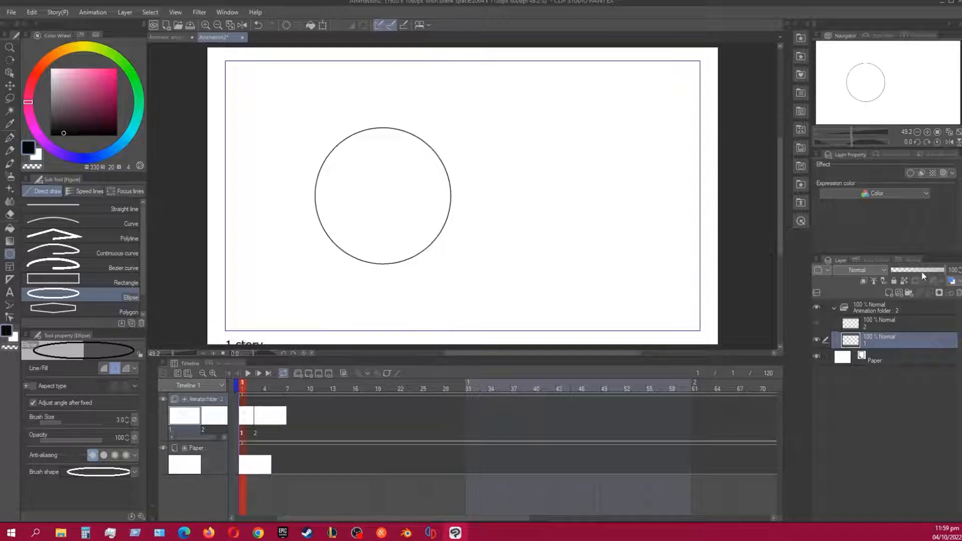
- Add a vector layer above cel 1 in the animation folder and delete the raster cel 1 with the circle
left_click(899, 292)
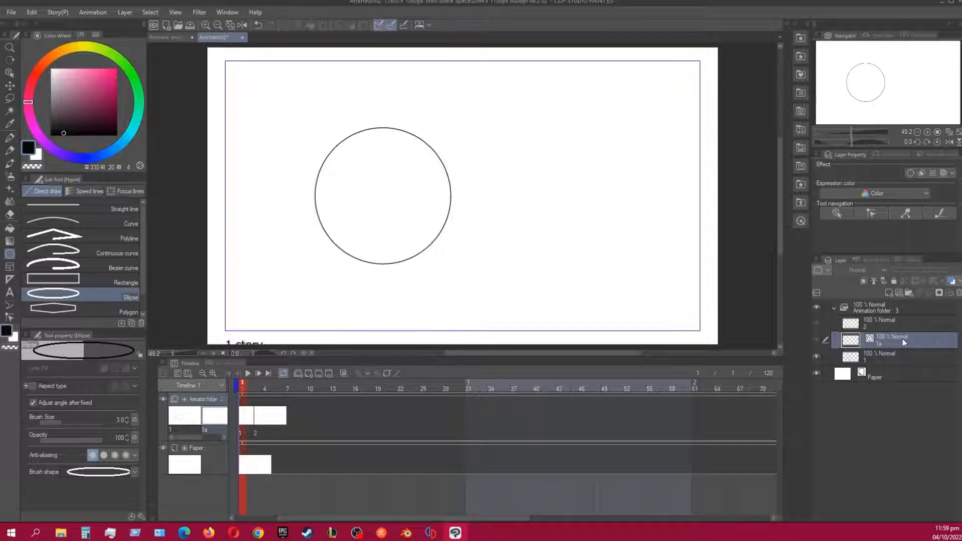
left_click(880, 356)
left_click(958, 293)
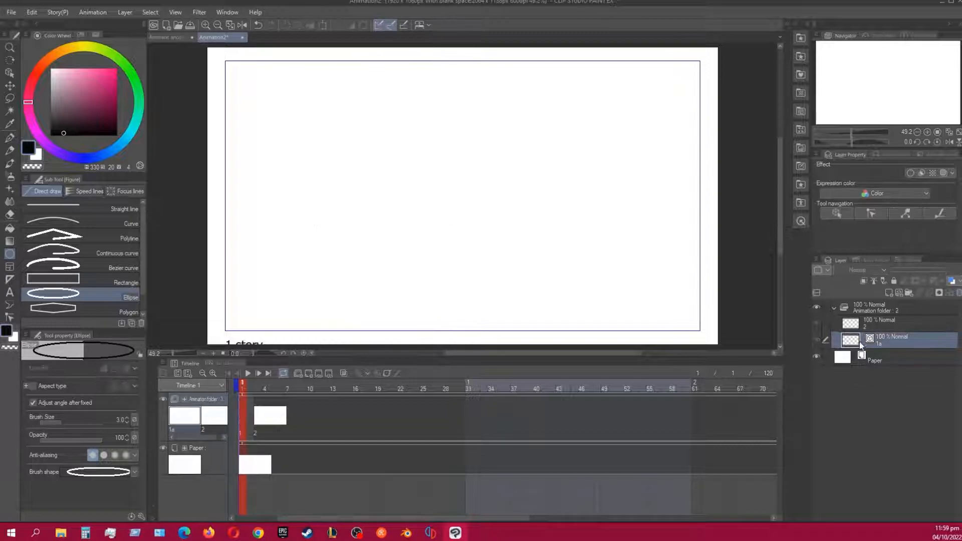
- Delete raster cel 2 from the animation folder, add a layer folder in its place and rename it 1
left_click(908, 320)
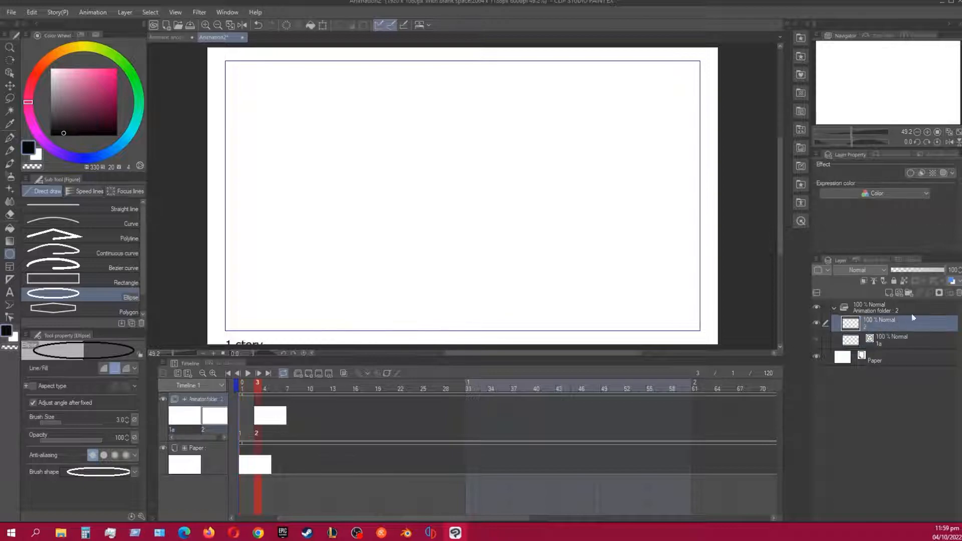
left_click(959, 292)
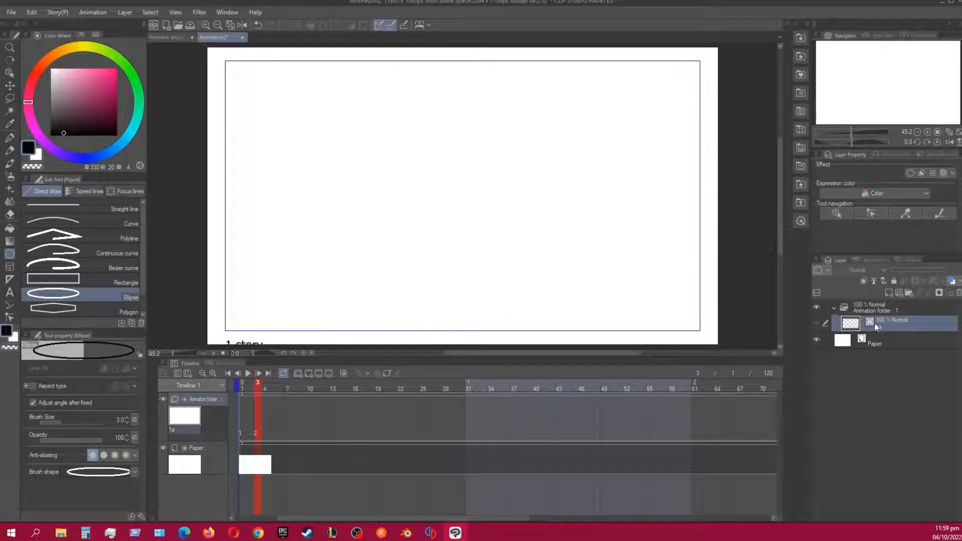
left_click(909, 293)
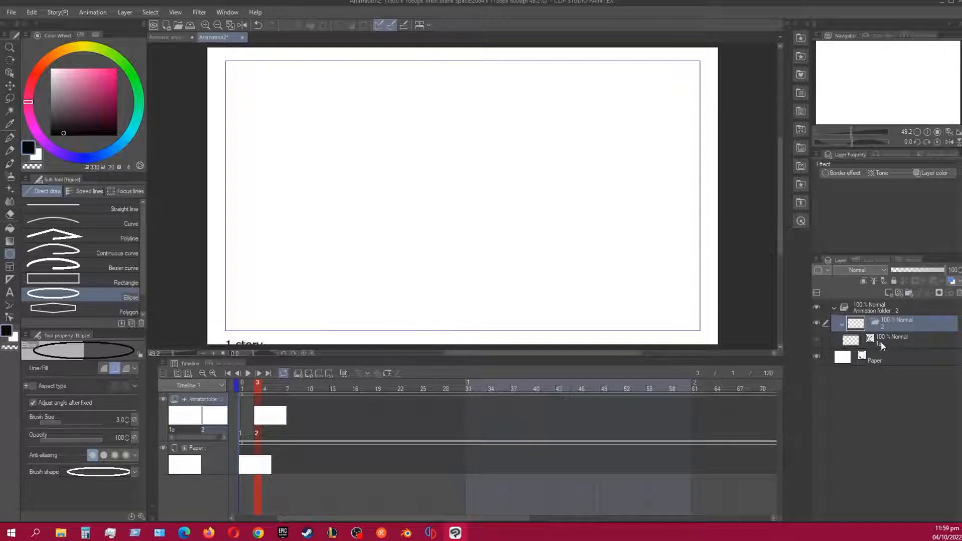
double_click(883, 325)
type("1")
key("Return")
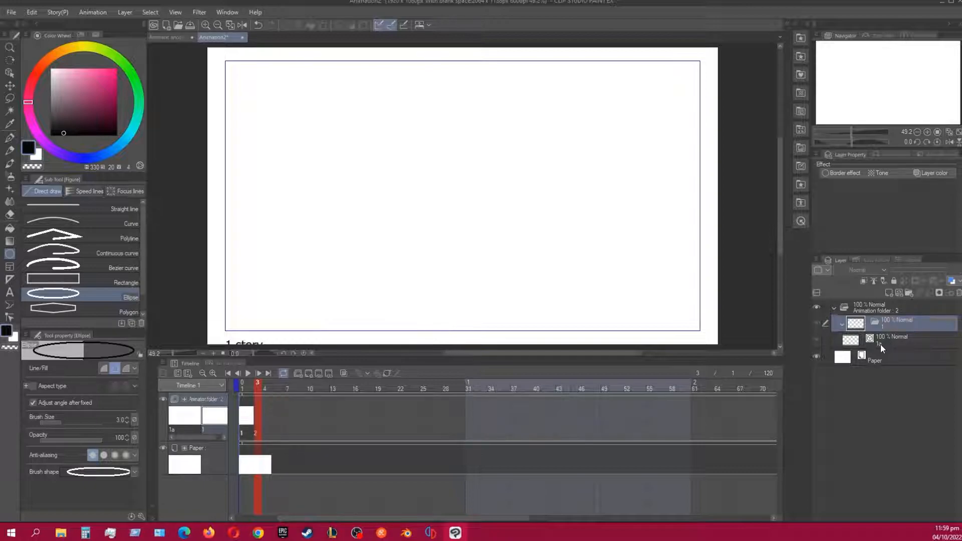
- Rename the vector layer 1a as 1 and move it into layer folder 1
double_click(881, 342)
type("1")
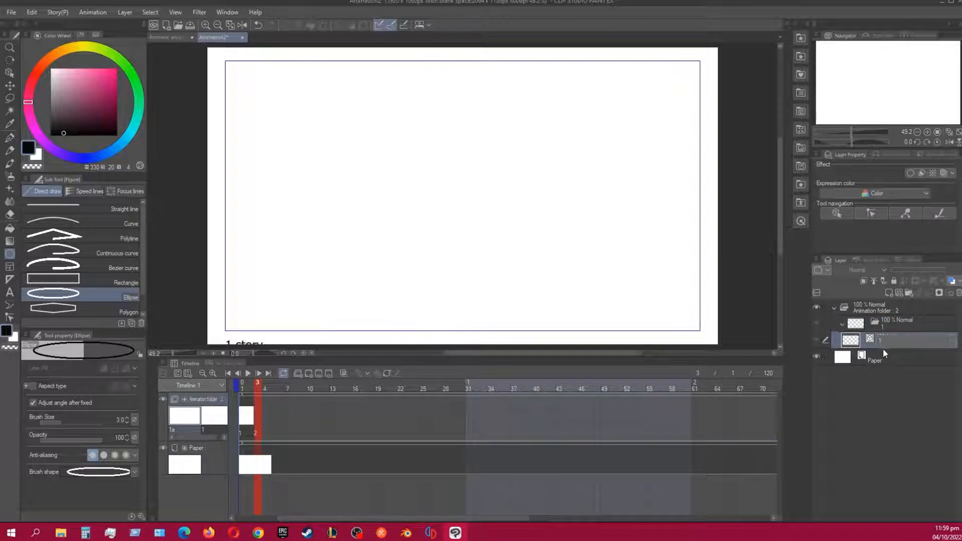
left_click_drag(881, 341, 881, 321)
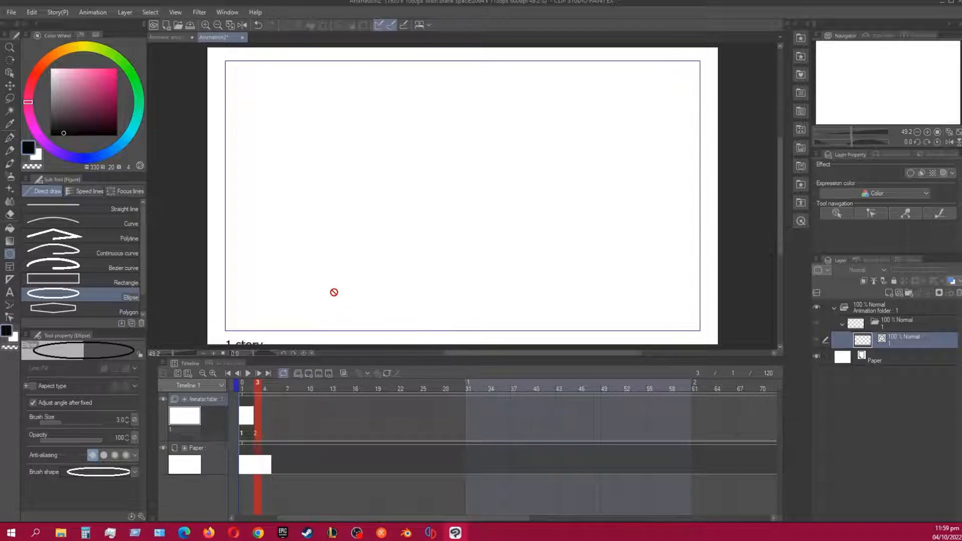
- Delete the leftover cel 2 entry at frame 3 on the animation folder's track and return to frame 1
left_click(246, 425)
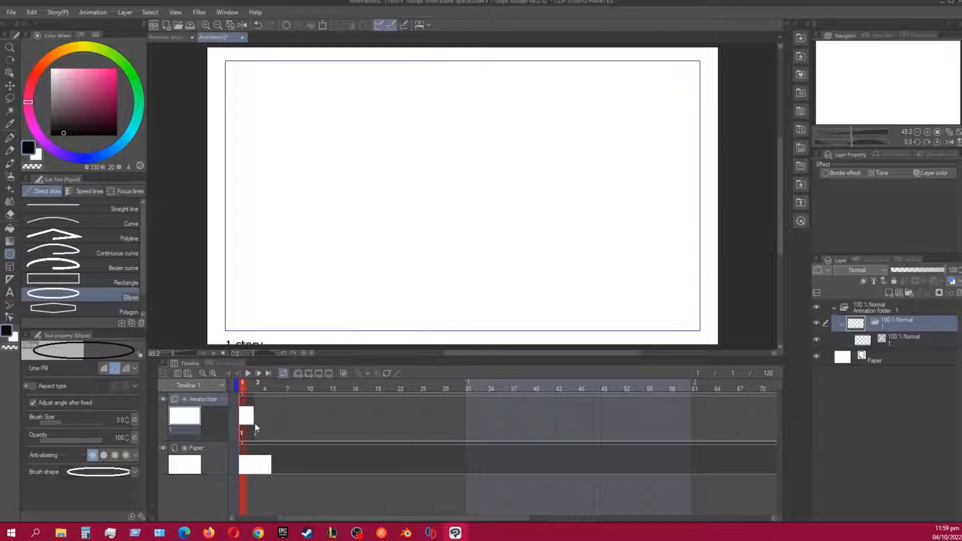
left_click(257, 424)
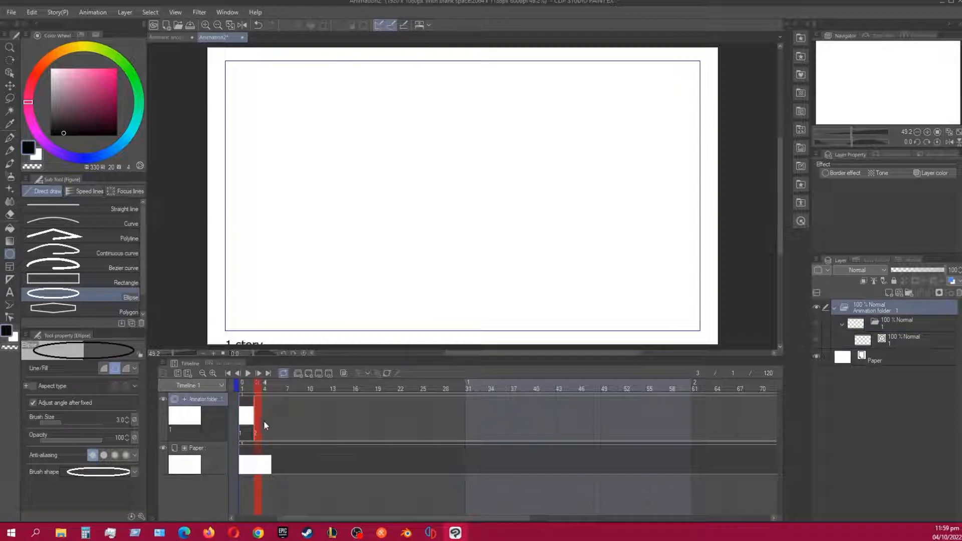
right_click(257, 412)
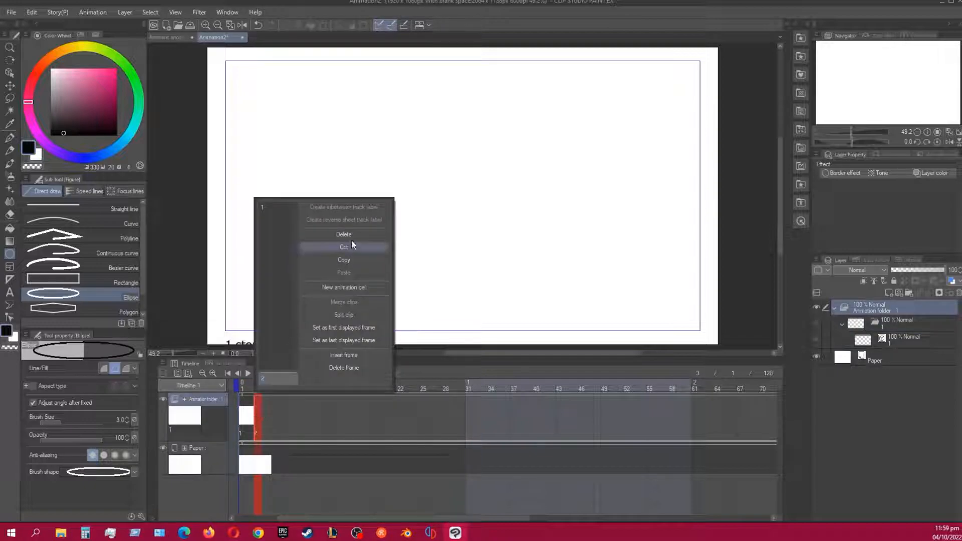
left_click(343, 234)
left_click(244, 421)
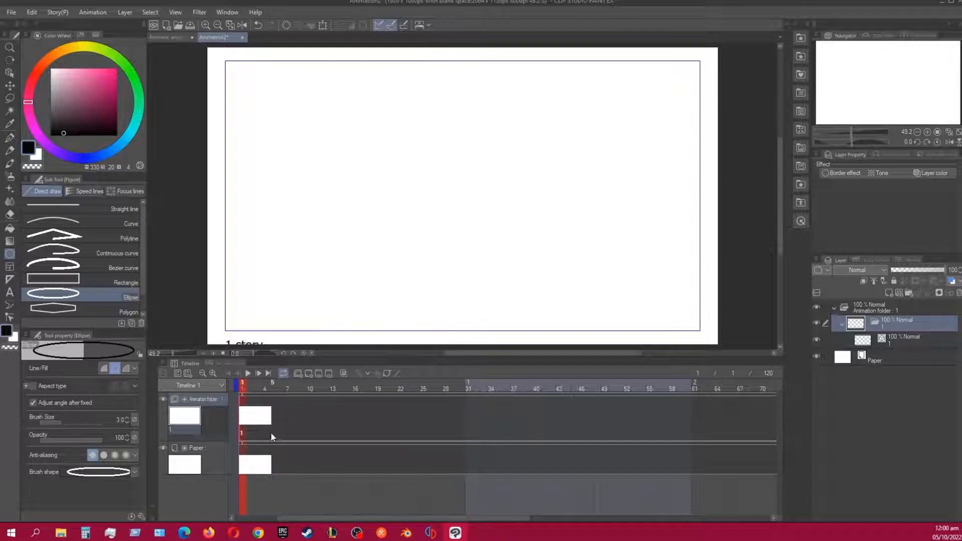
- Draw a circle left of the canvas centre on the vector layer in cel folder 1 and switch to the Fill tool
left_click(877, 338)
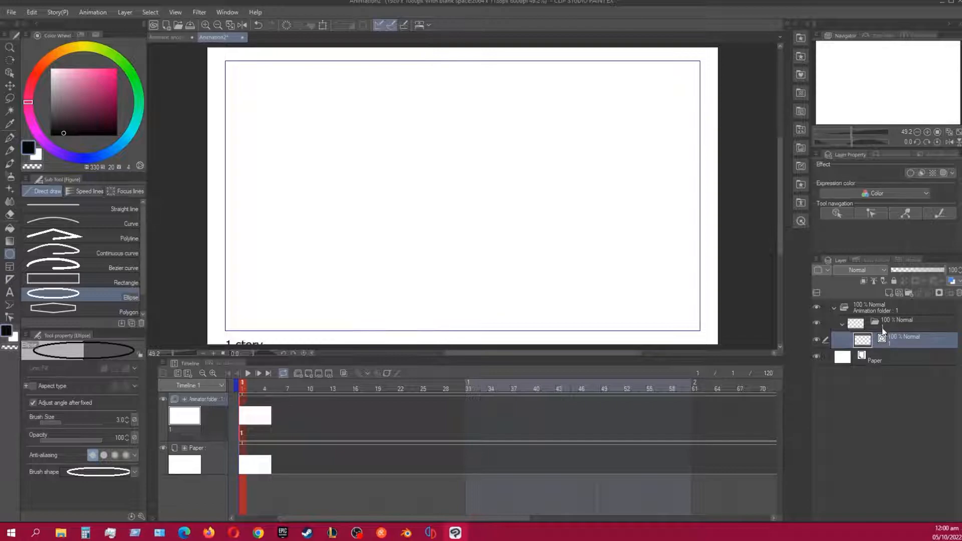
mouse_move(360, 123)
left_mouse_down()
mouse_move(483, 273)
mouse_move(462, 234)
mouse_move(484, 262)
left_mouse_up()
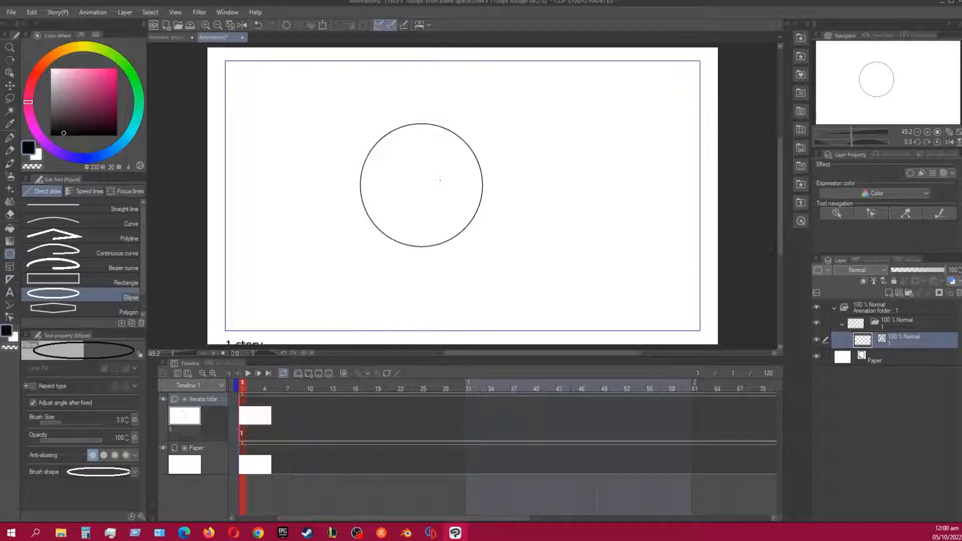
key("g")
key("g")
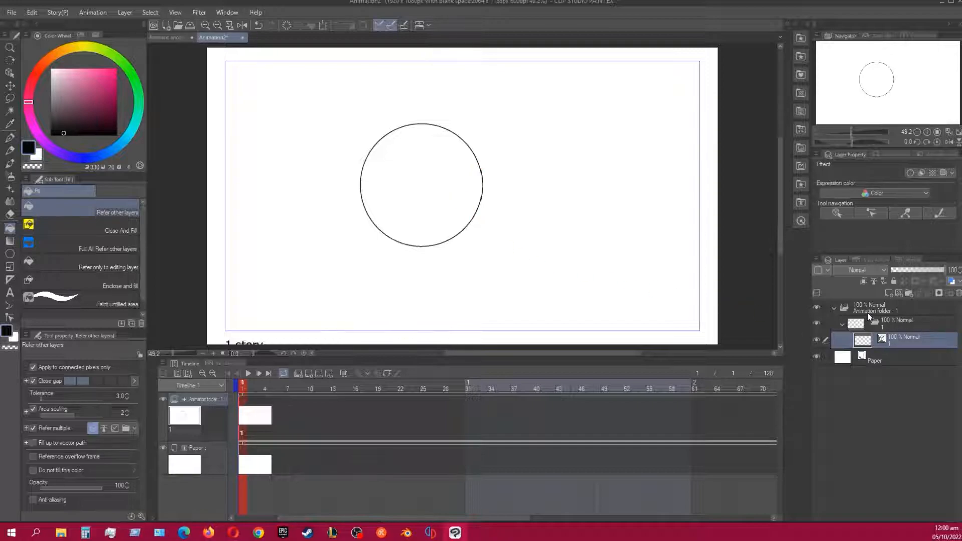
- Create a second animation folder with a new raster cel at frame 1, and place that cel inside a layer folder named 1
key("ctrl+shift+a")
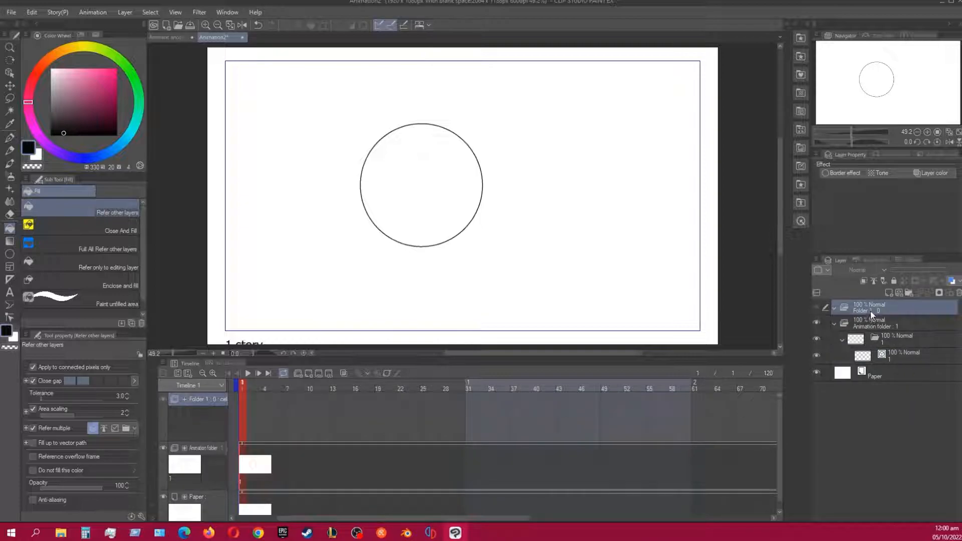
key("ctrl+shift+n")
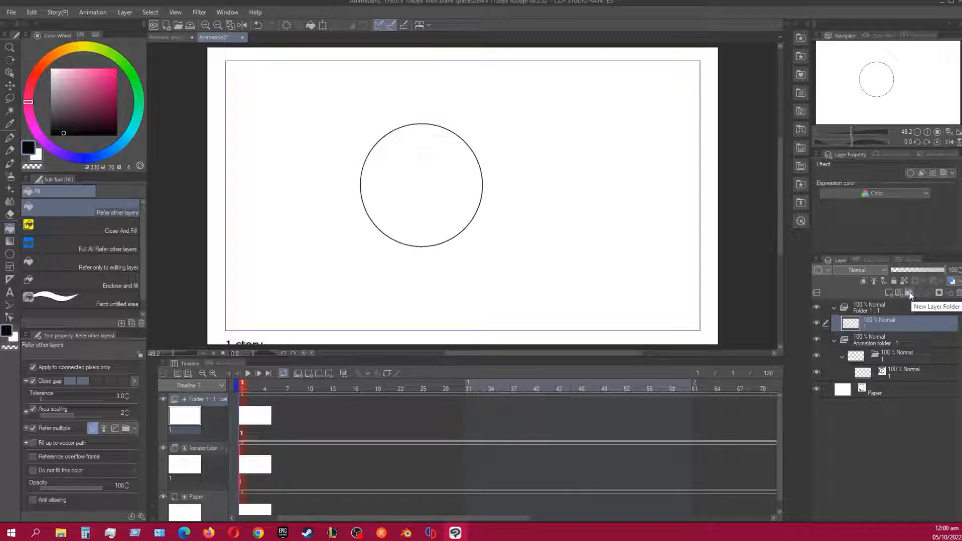
left_click(909, 293)
left_click_drag(869, 335, 871, 326)
double_click(883, 327)
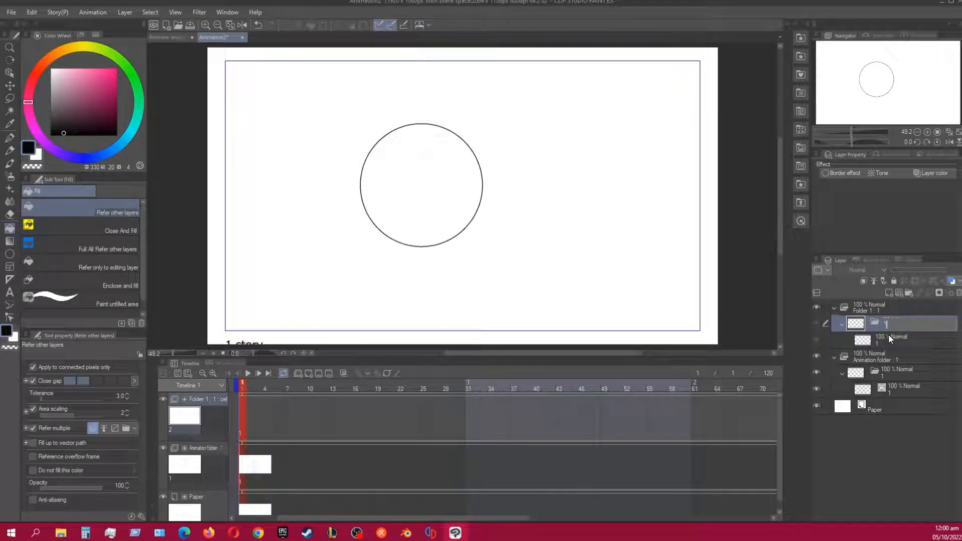
type("1")
key("Return")
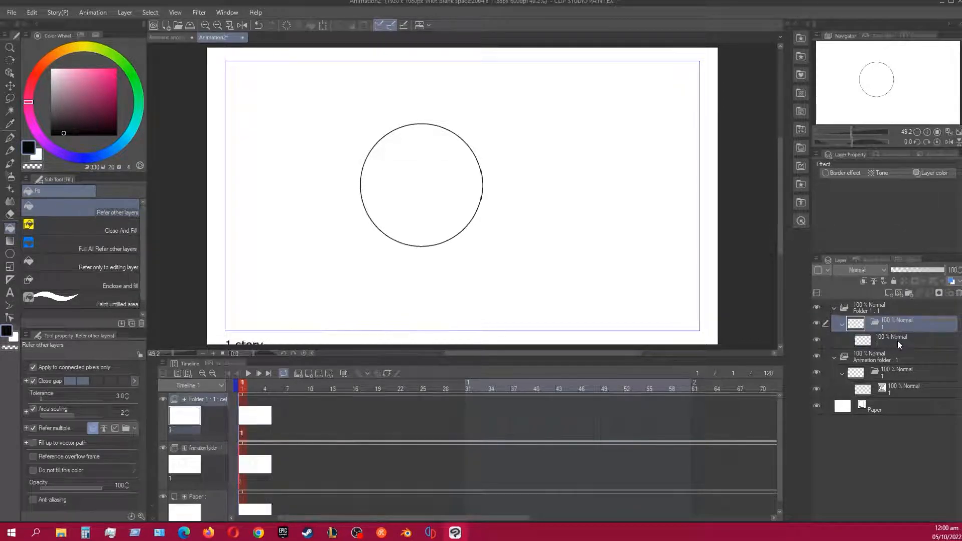
- Move the new animation folder, Folder 1, below the animation folder that holds the circle and expand it again
left_click(864, 306)
left_click(835, 308)
left_click_drag(865, 311, 871, 368)
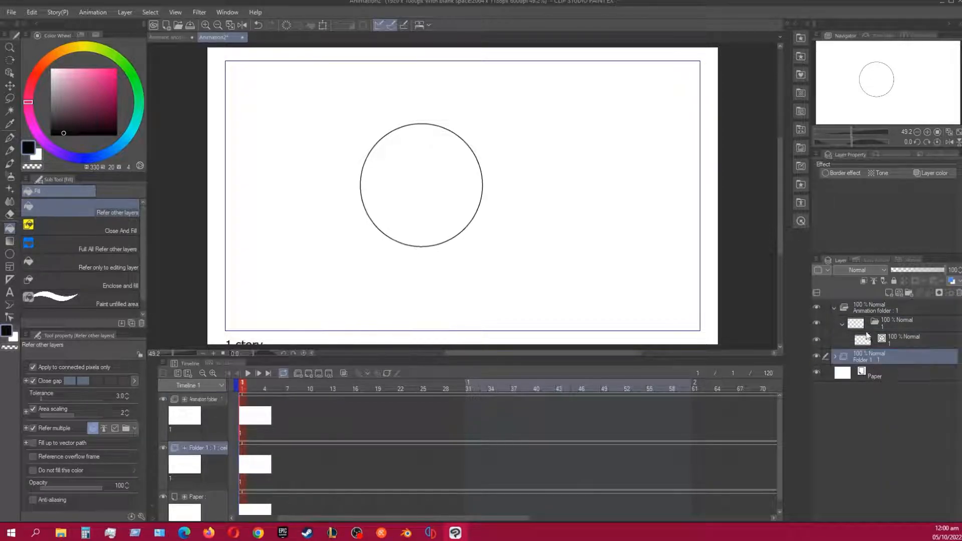
left_click(835, 358)
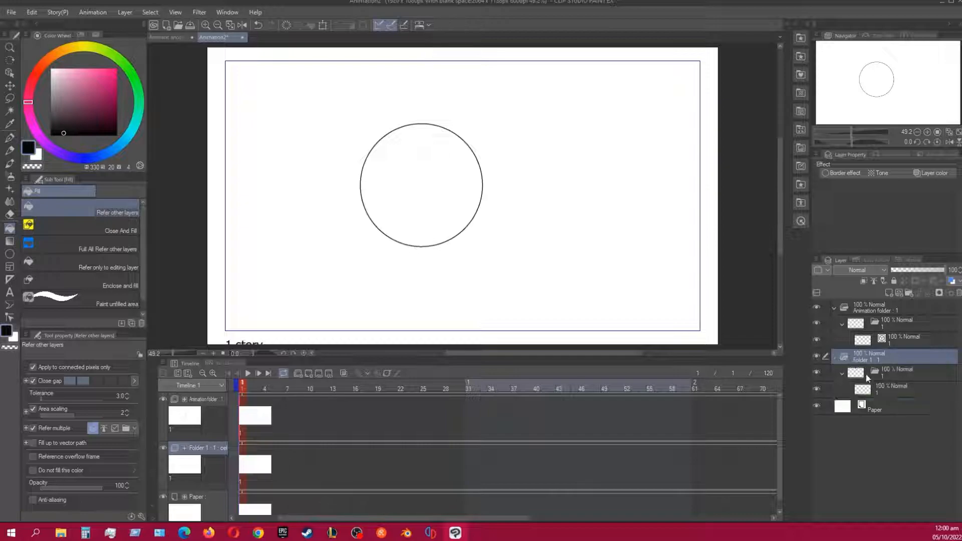
- Fill the circle with bright pink on the raster layer in Folder 1, referring to other layers
left_click(873, 392)
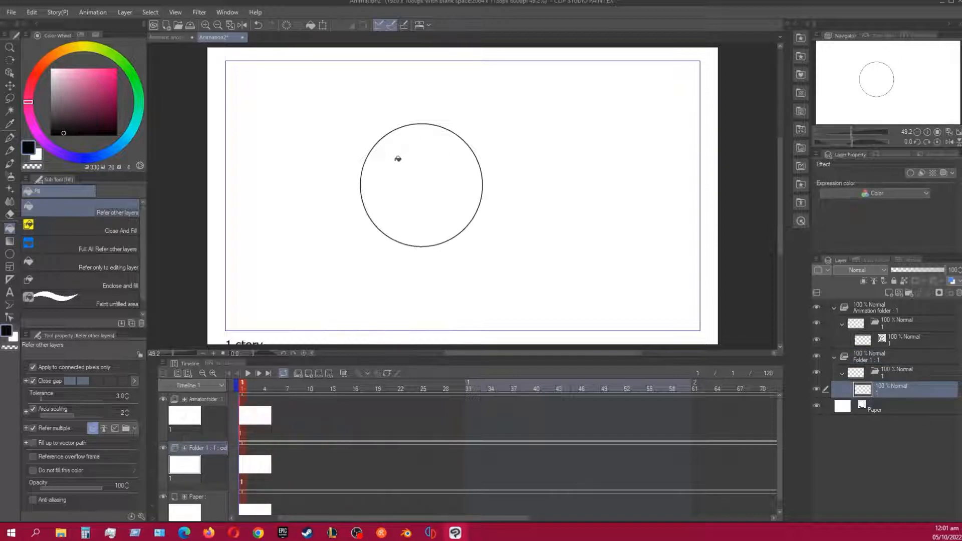
left_click(405, 165)
left_click(112, 71)
left_click(428, 180)
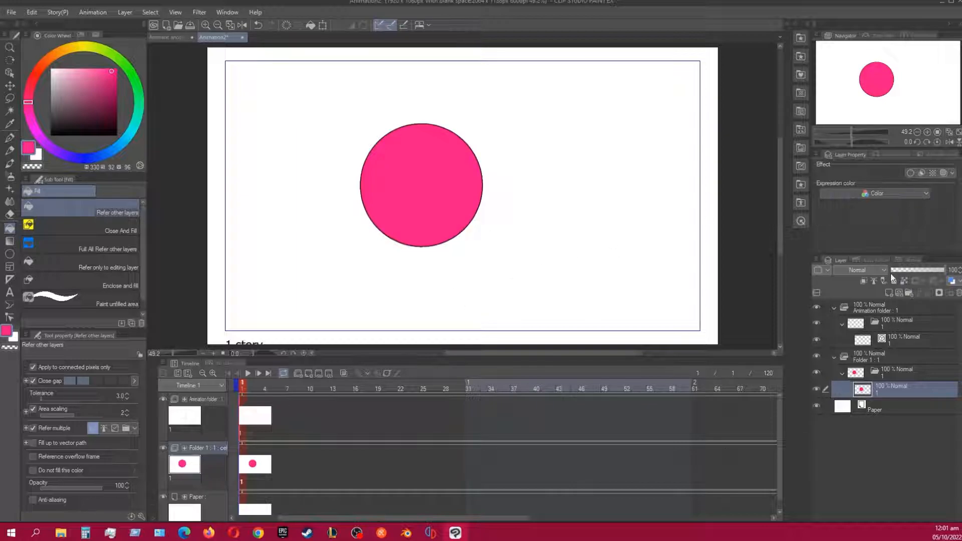
- Rename the animation folder with the pink fill as color
double_click(864, 359)
type("F")
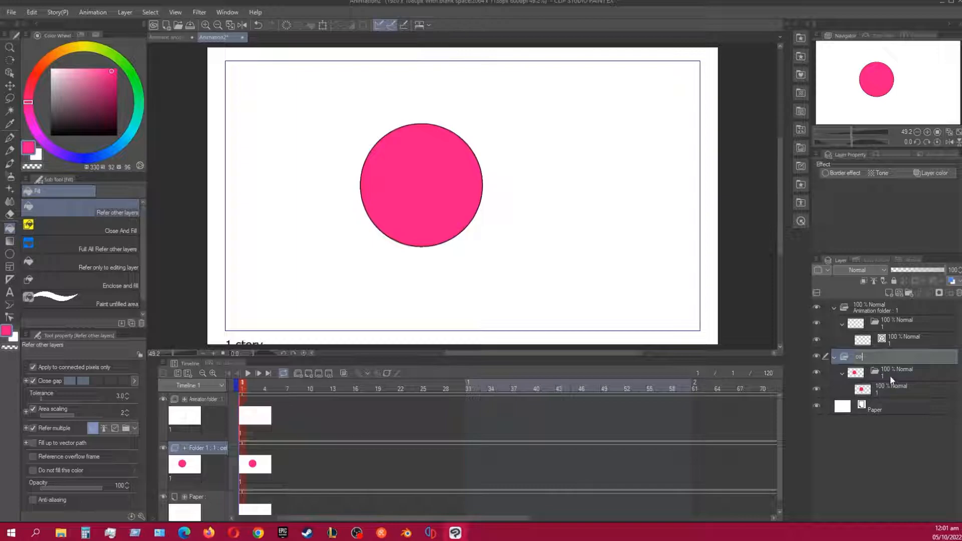
type("olor")
key("Return")
left_click(888, 368)
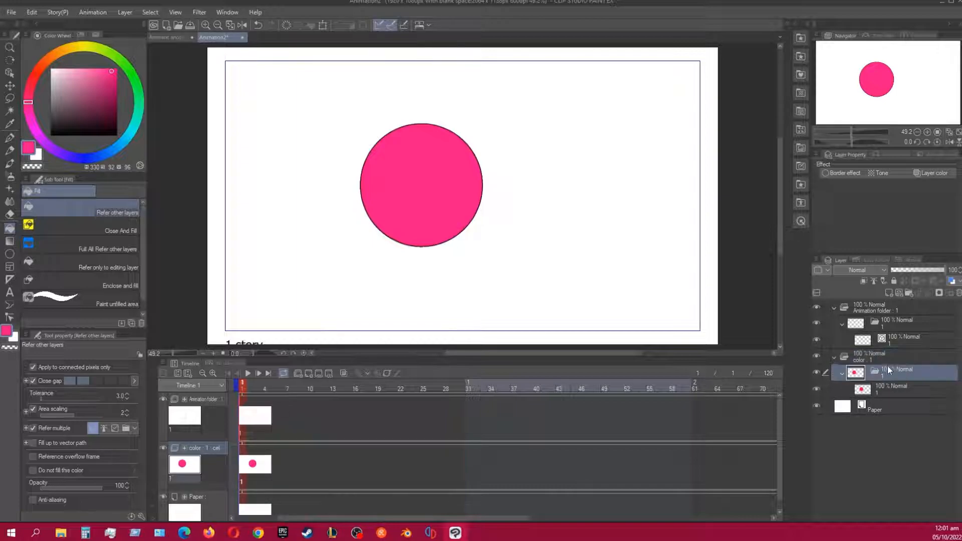
- Rename the animation folder with the circle outline as lineart
left_click(870, 310)
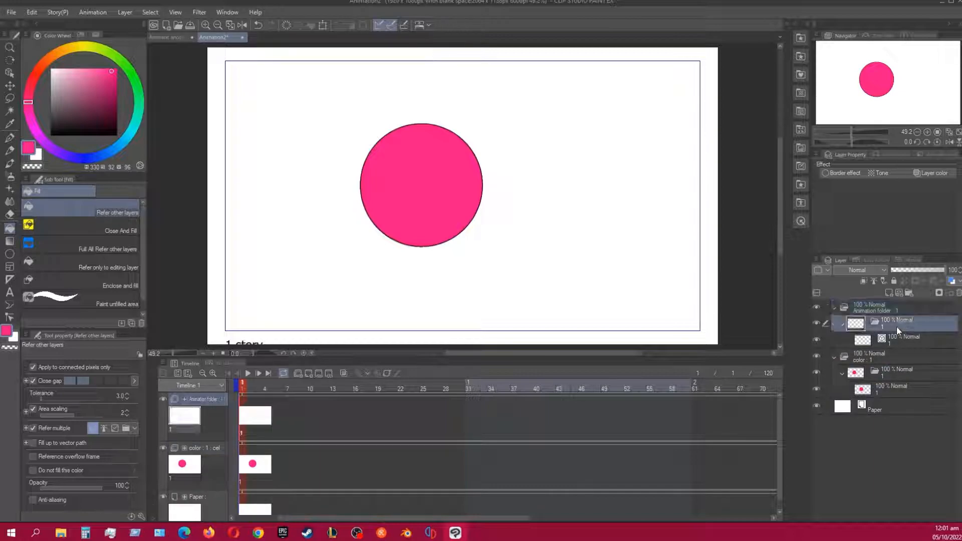
double_click(870, 310)
key("BackSpace")
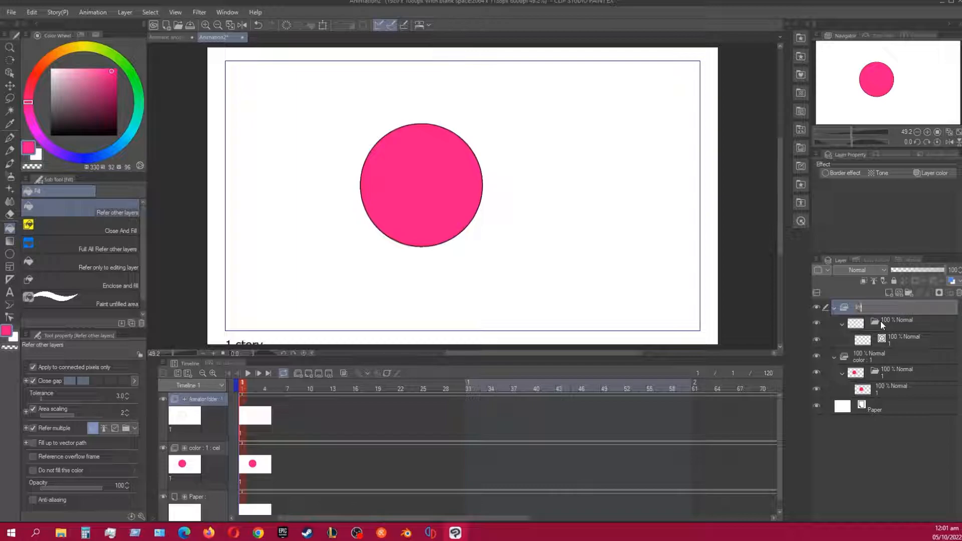
type("lineart")
key("Return")
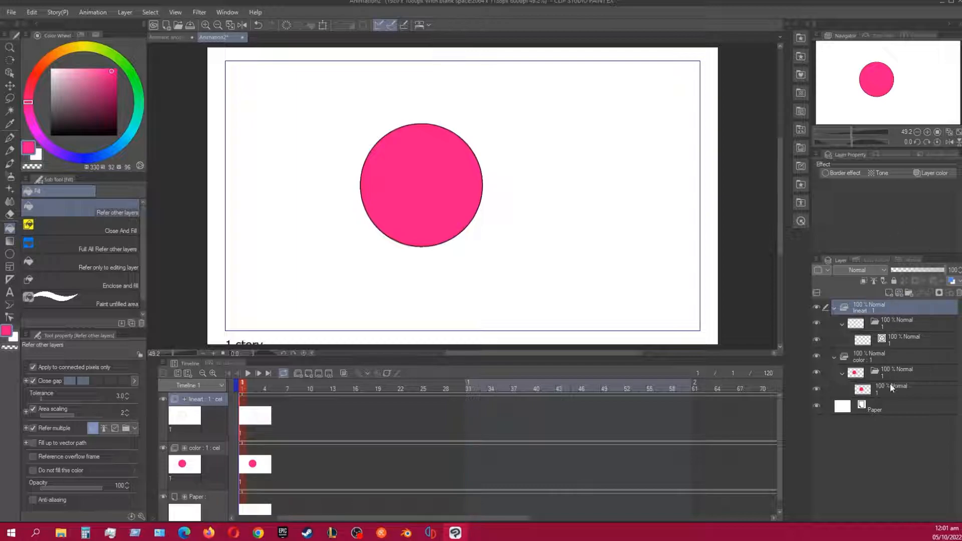
- Hide the color folder and insert a new cel at frame 3 on the lineart track using the new-frame shortcut
left_click(817, 356)
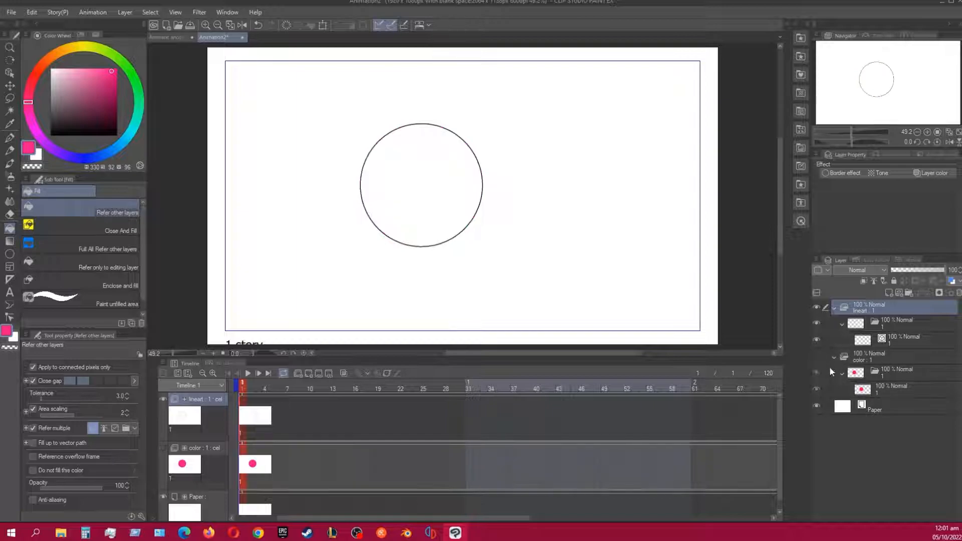
left_click(888, 339)
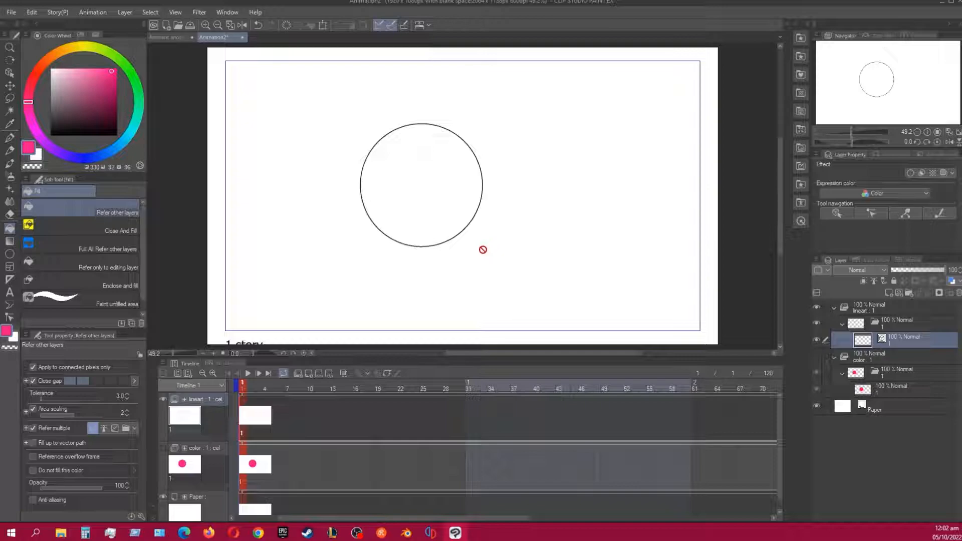
key("ctrl+Right")
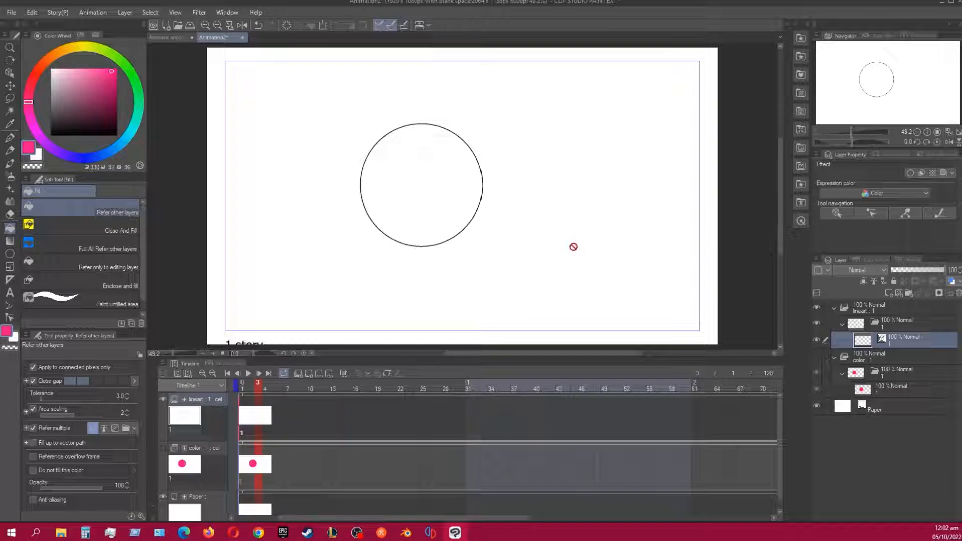
key("alt+n")
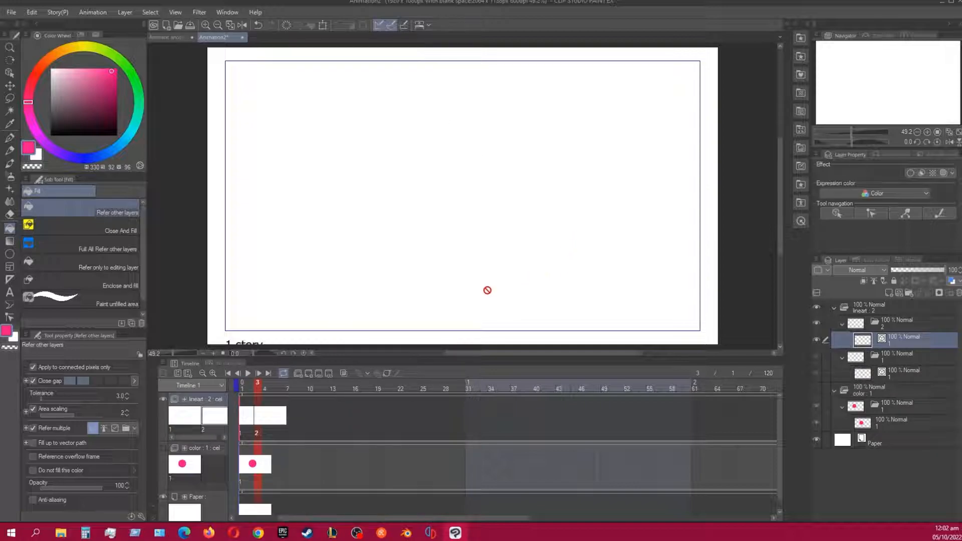
- Turn on onion skin for the lineart track at frame 3 and select the vector layer in cel folder 2
left_click(407, 399)
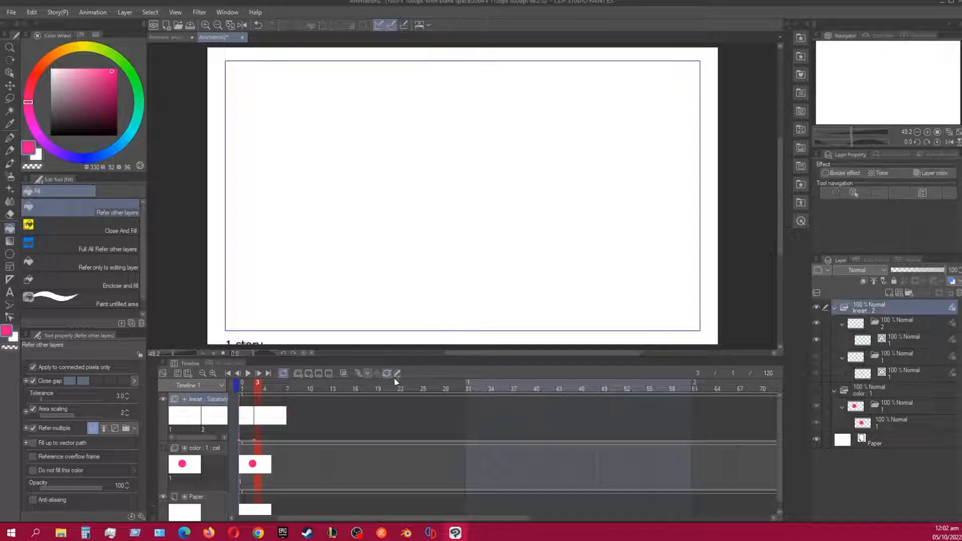
left_click(387, 374)
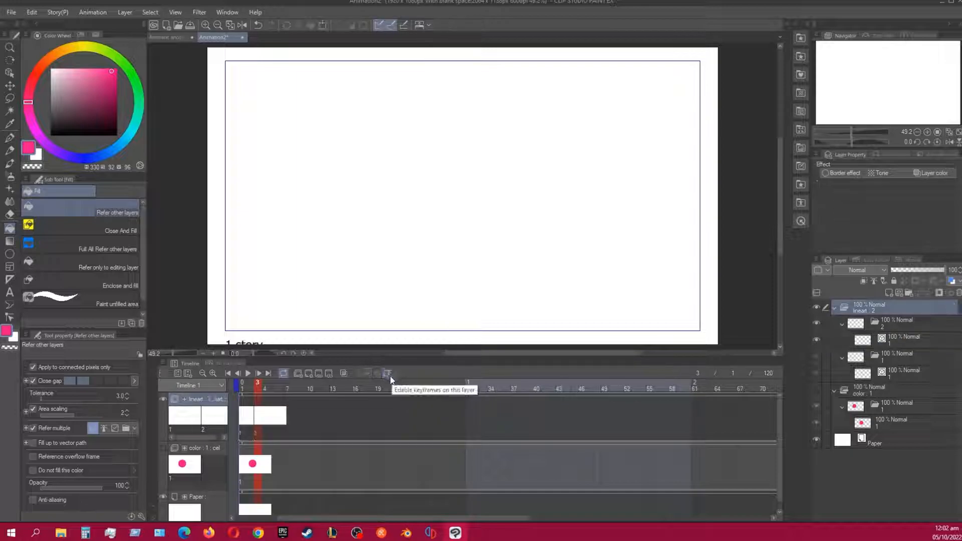
left_click(344, 374)
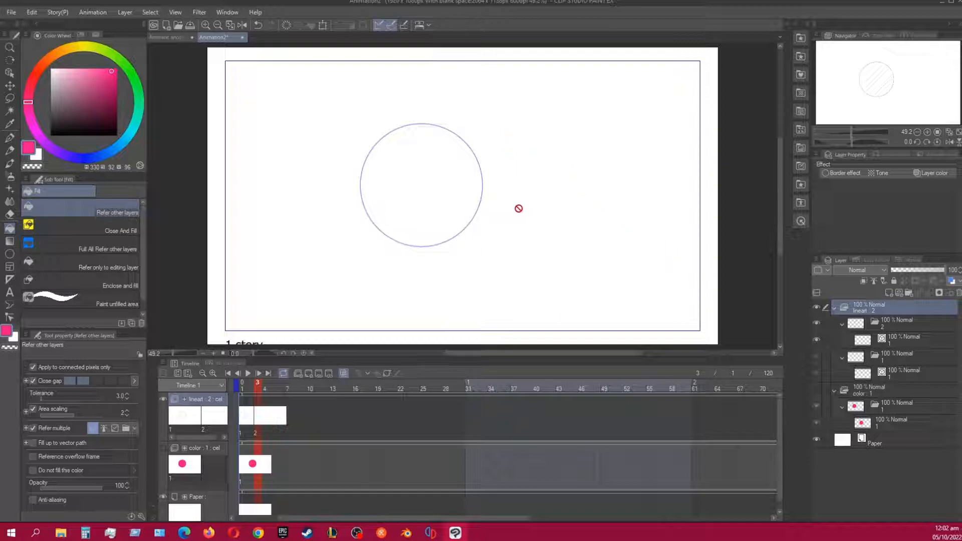
key("alt+o")
key("alt+o")
left_click_drag(490, 231, 497, 234)
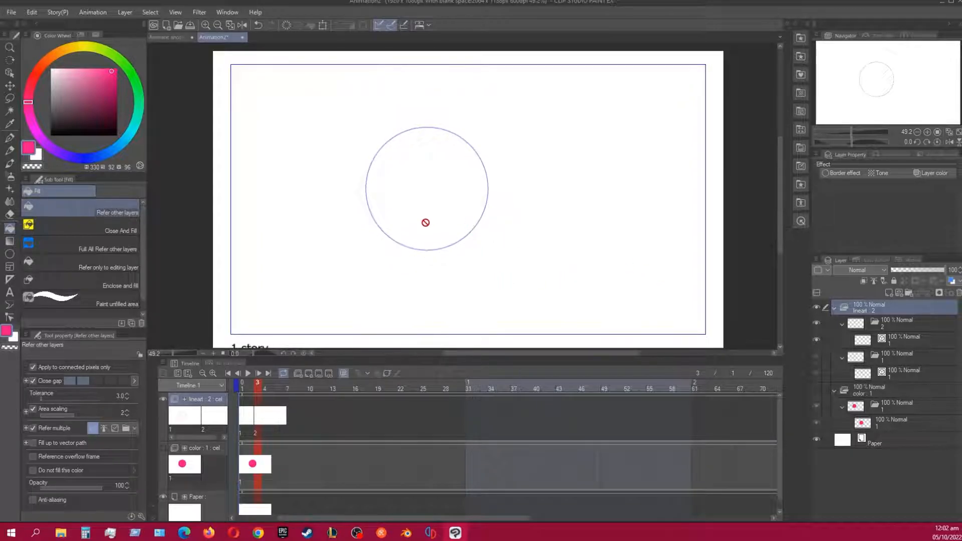
left_click(892, 341)
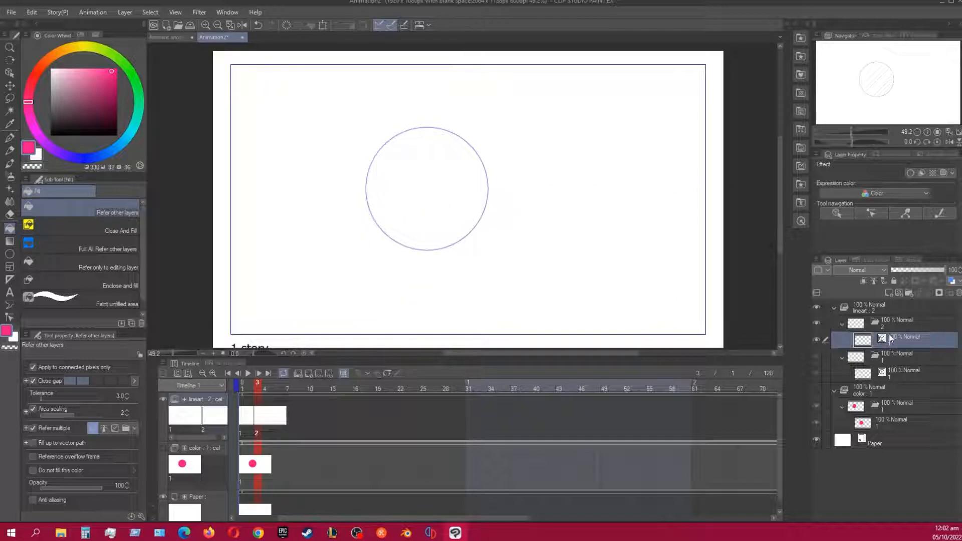
- Delete the empty vector layer in cel folder 2 and insert a new cel at frame 6 on the lineart track
left_click(960, 295)
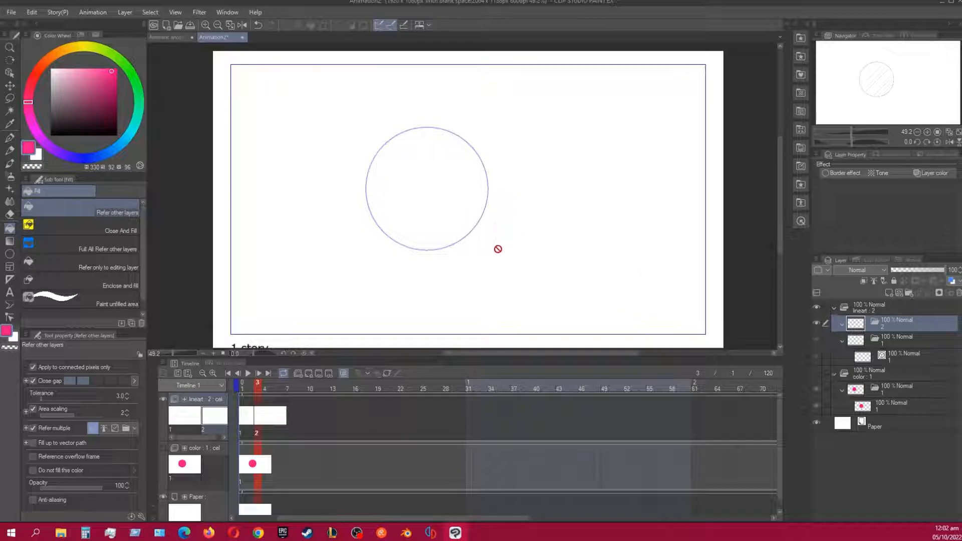
key("ctrl+Right")
key("ctrl+Right")
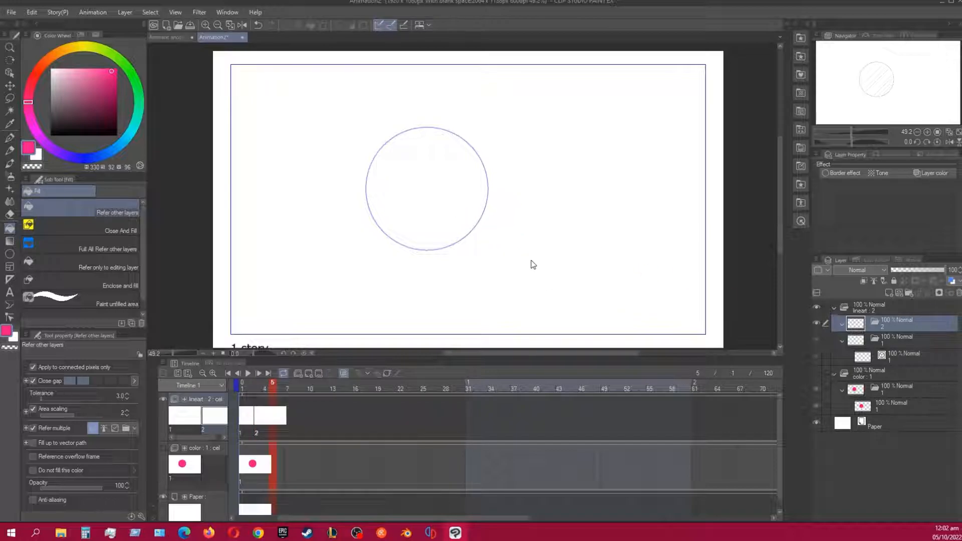
key("ctrl+Left")
key("ctrl+Left")
key("ctrl+Left")
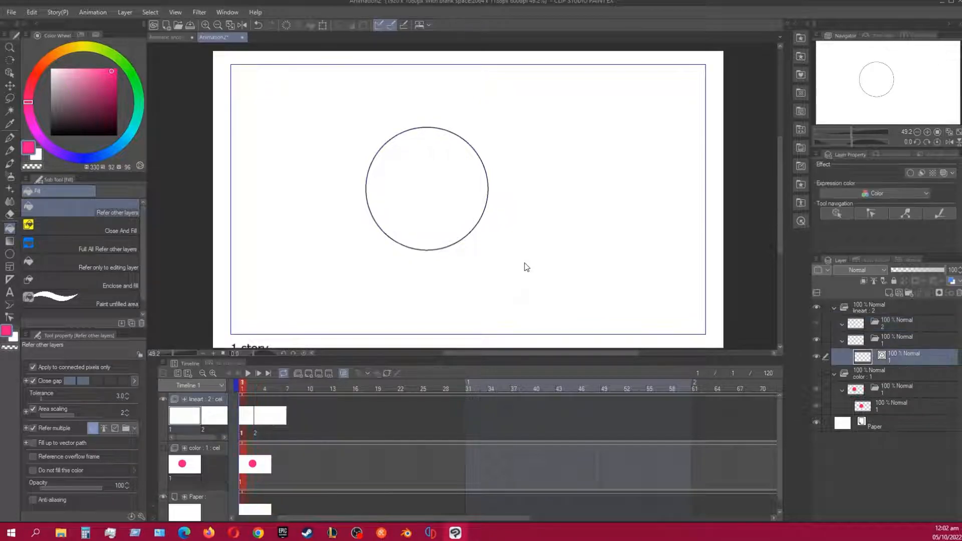
key("ctrl+Right")
key("ctrl+Right")
key("ctrl+Right")
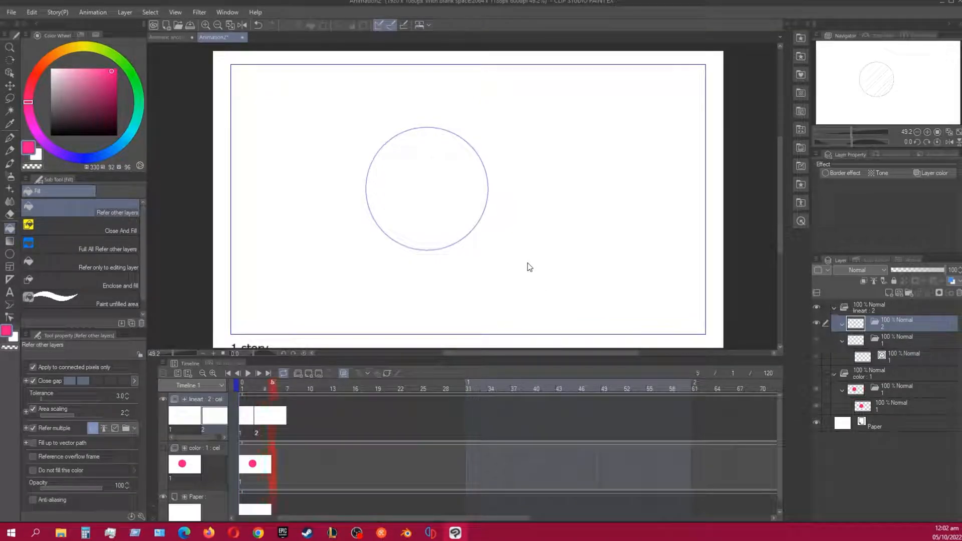
key("alt+n")
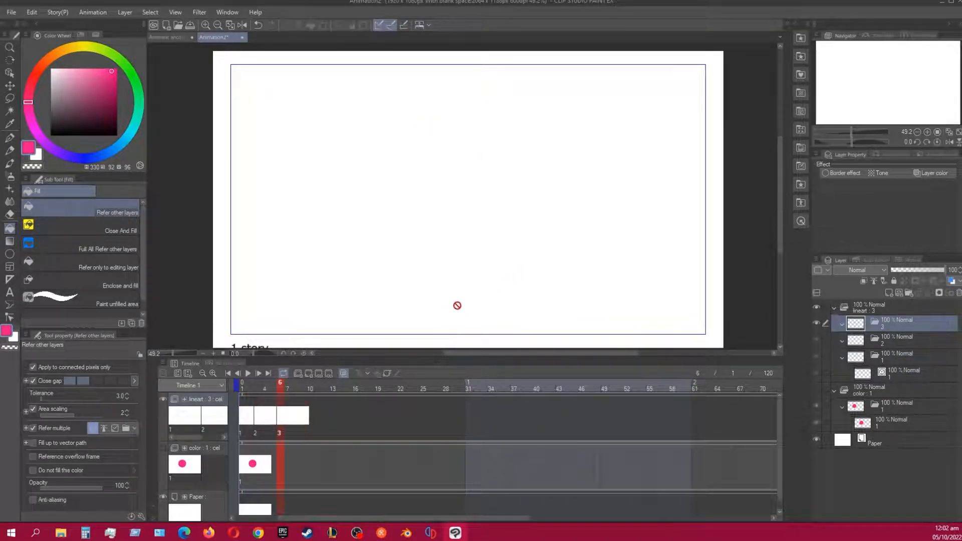
- Insert a new cel at frame 8 on the lineart track
left_click(890, 341)
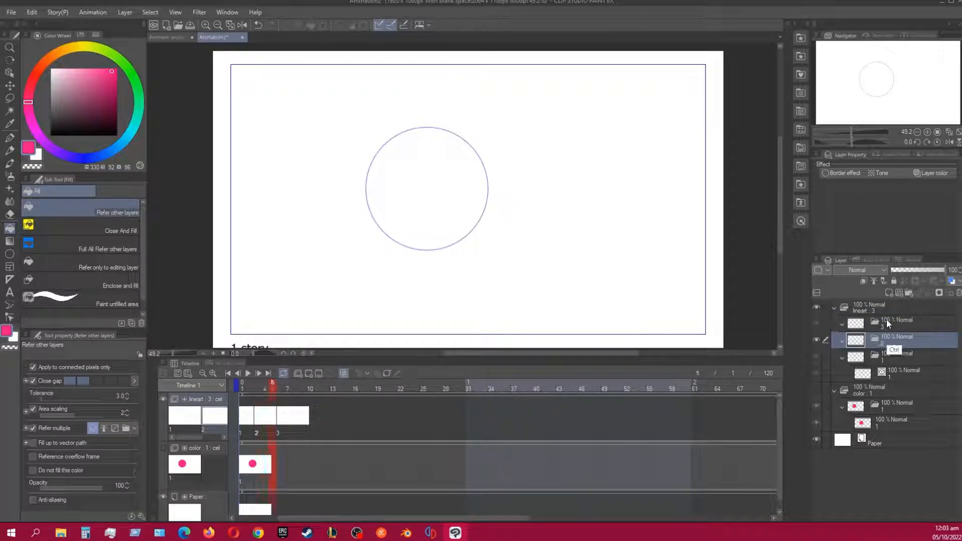
left_click(886, 320)
key("ctrl+Left")
key("ctrl+Left")
key("ctrl+Left")
key("ctrl+Right")
key("ctrl+Right")
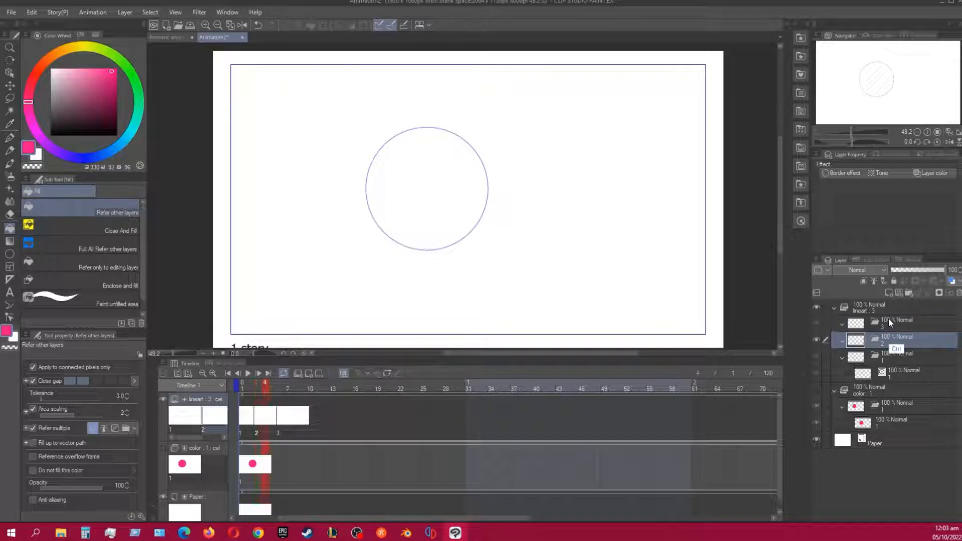
key("ctrl+Right")
key("ctrl+Right")
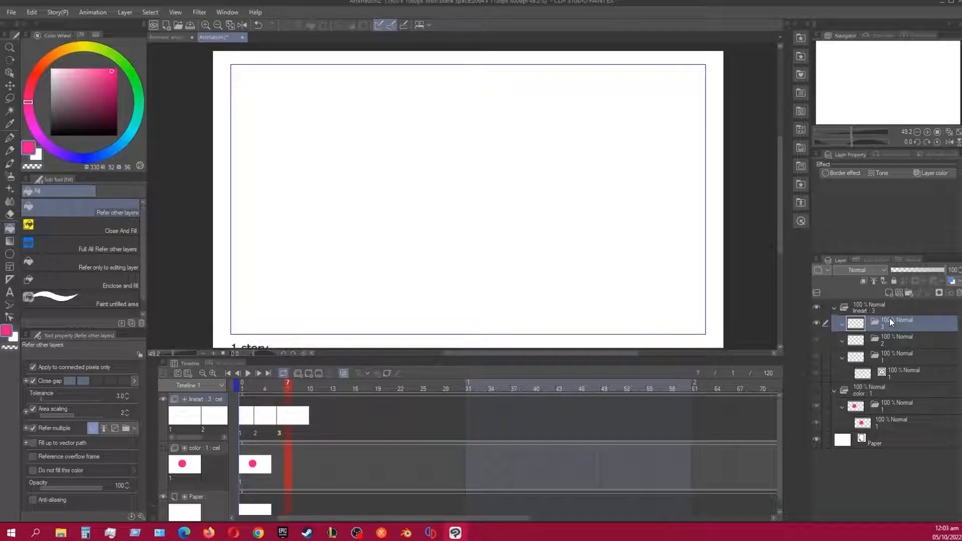
key("alt+n")
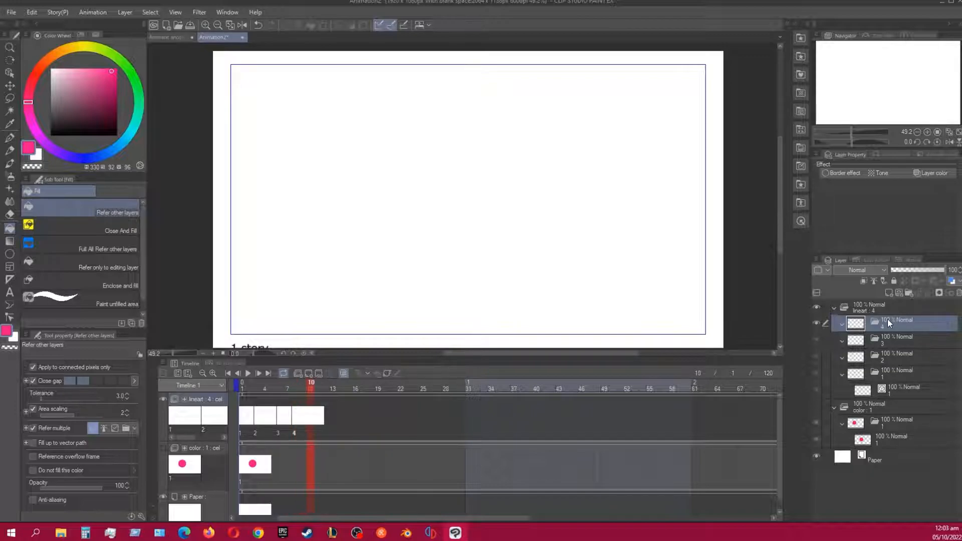
- Insert new cels at frames 10, 12 and 14 on the lineart track
key("alt+n")
key("ctrl+Right")
key("ctrl+Right")
key("alt+n")
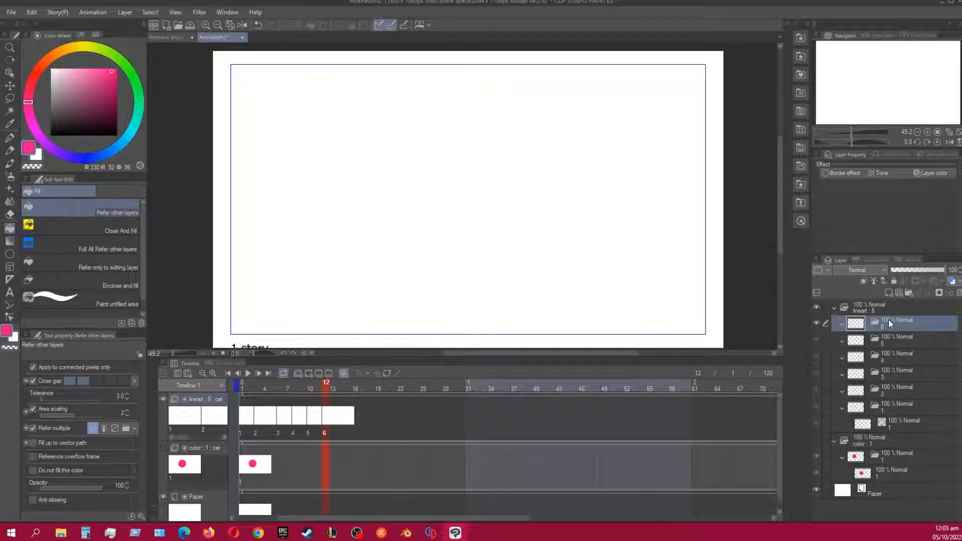
key("ctrl+Right")
key("ctrl+Right")
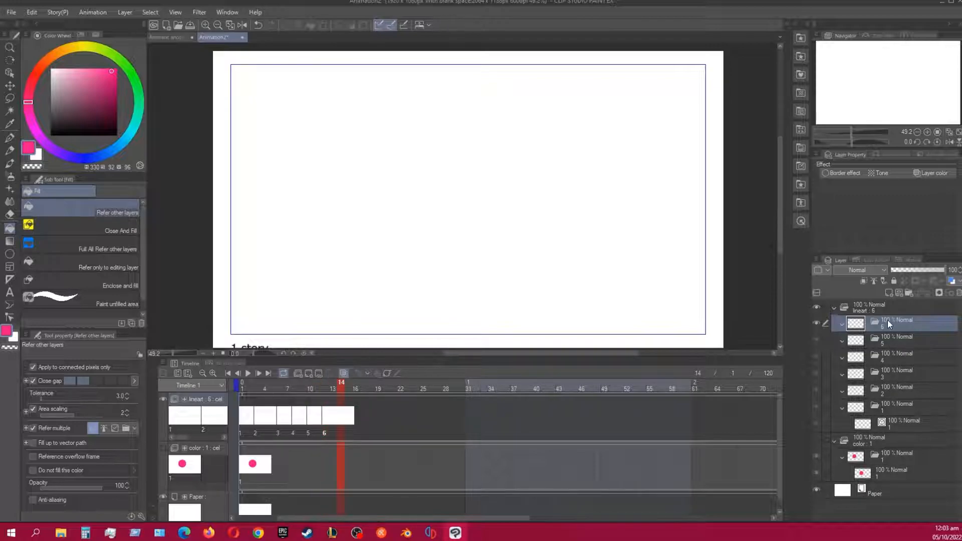
key("alt+n")
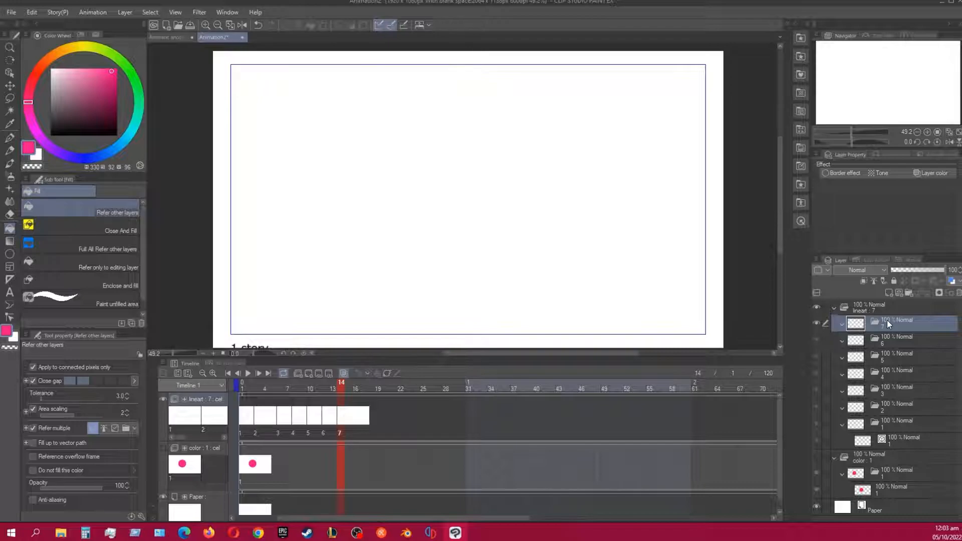
- Copy the circle's vector layer from lineart cel 1 and paste it into cel 2 at frame 3
key("ctrl+Left")
key("ctrl+Left")
key("ctrl+Left")
key("ctrl+Left")
key("ctrl+Left")
key("ctrl+Left")
key("ctrl+Left")
key("ctrl+Left")
key("ctrl+Left")
key("ctrl+Left")
key("ctrl+Left")
key("ctrl+Left")
key("ctrl+Left")
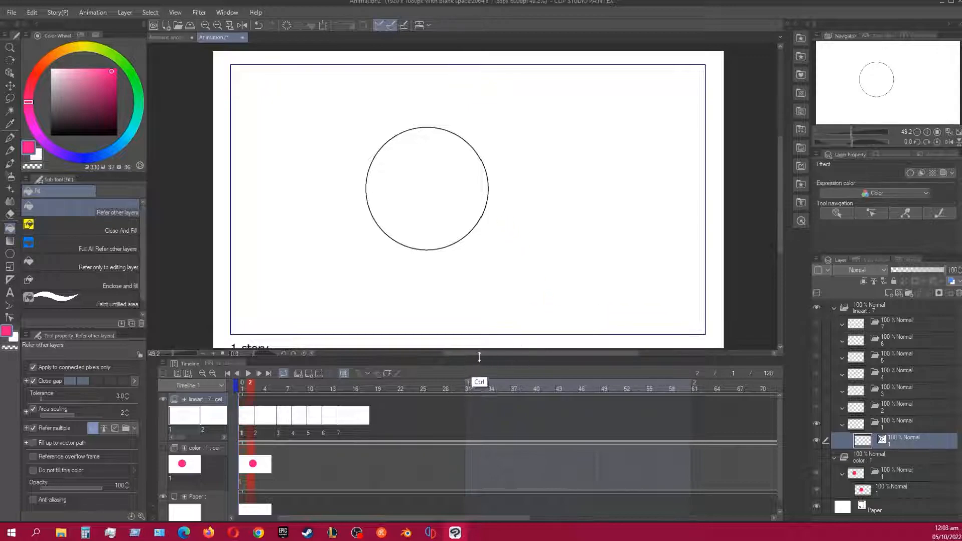
key("ctrl+Right")
key("ctrl+v")
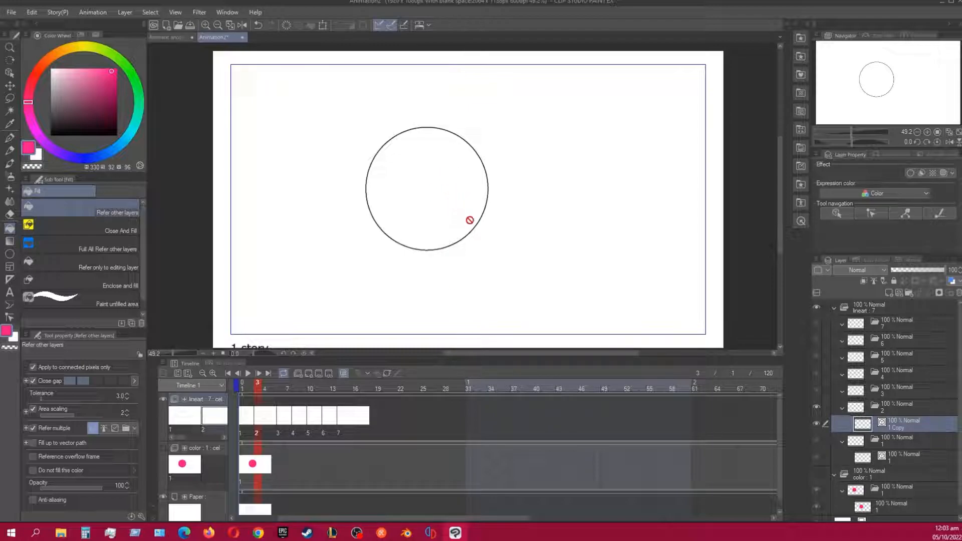
- Transform the copied circle in cel 2 by enlarging it slightly and distorting its corners into an ellipse slanting down to the right
key("ctrl+t")
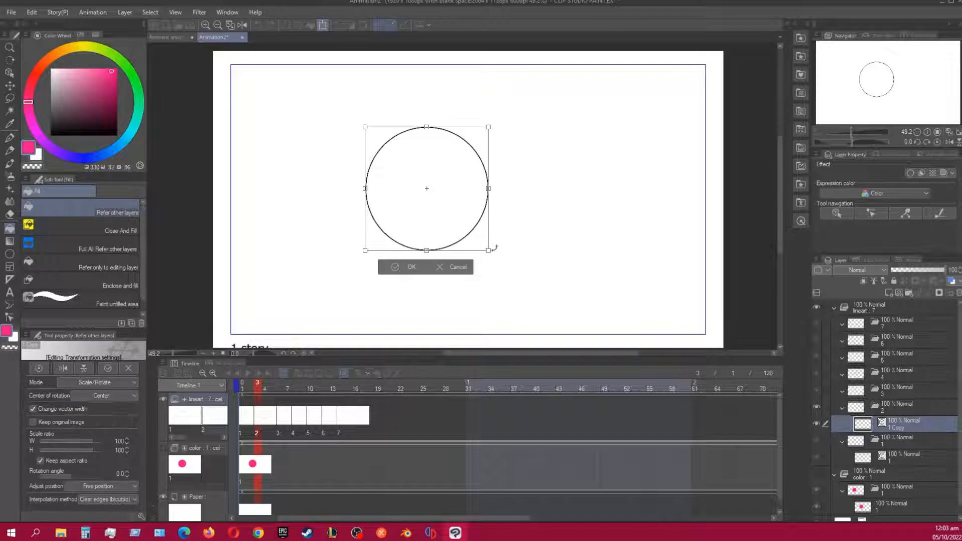
left_click_drag(488, 250, 496, 259)
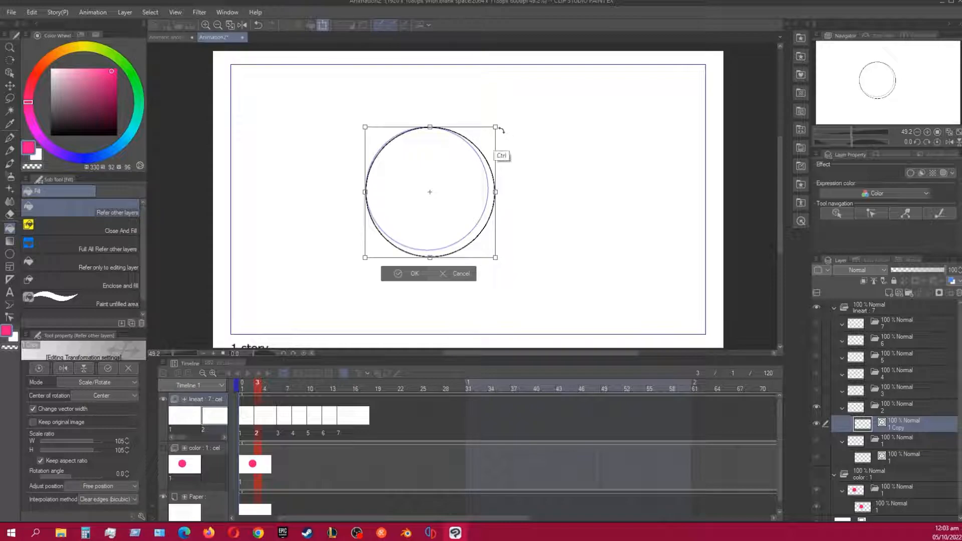
left_click_drag(495, 127, 450, 149)
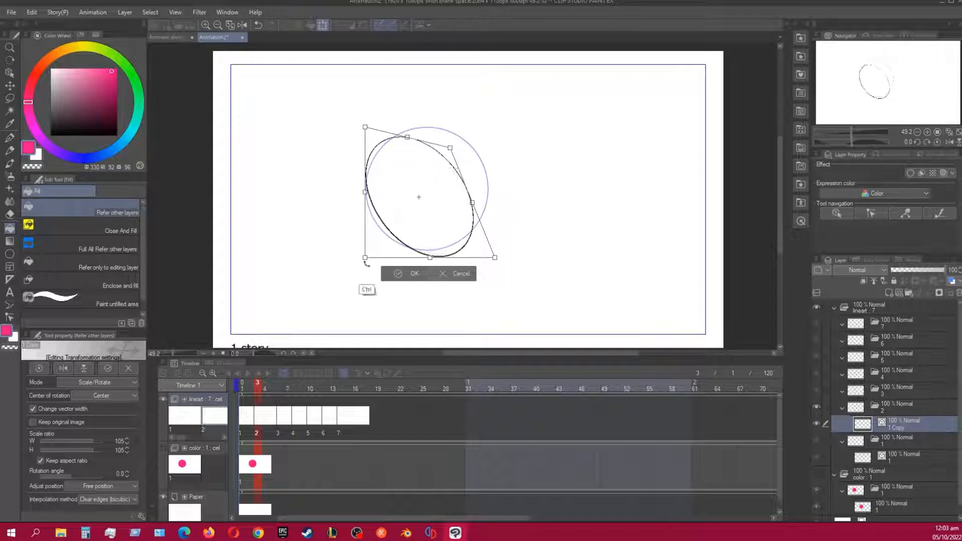
left_click_drag(366, 258, 371, 253)
left_click_drag(494, 257, 502, 265)
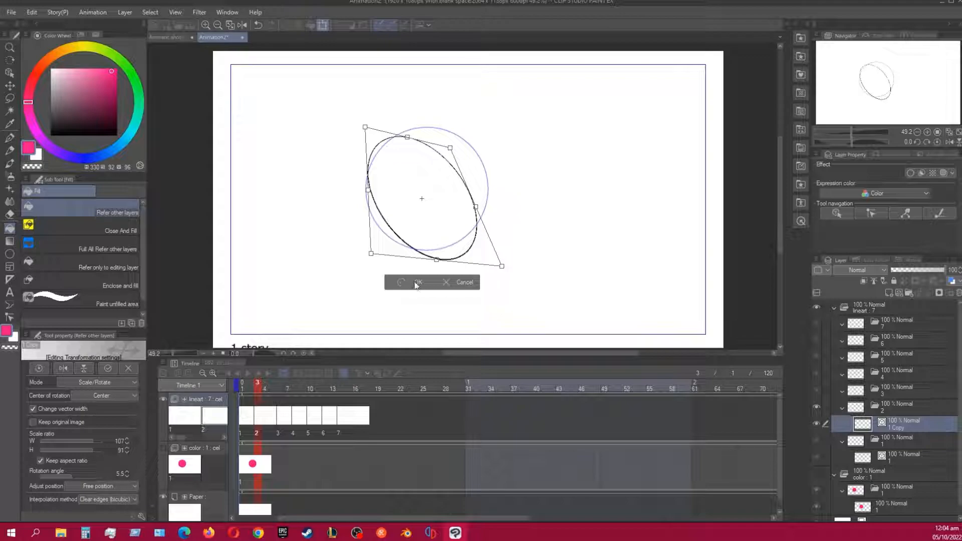
left_click(417, 283)
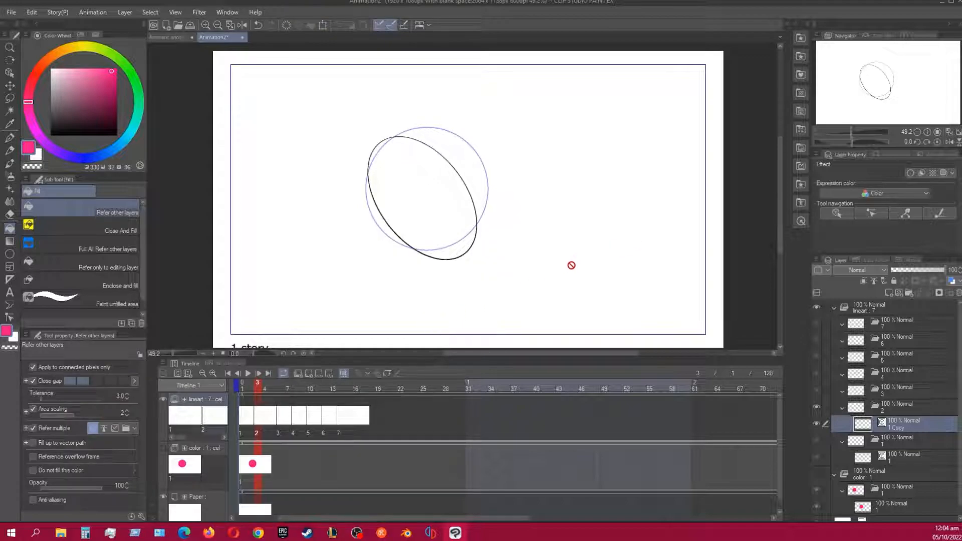
- Paste the slanted ellipse into cel 3 at frame 6 and move it down and right, near the lower edge of the frame
key("Right")
key("Right")
key("Right")
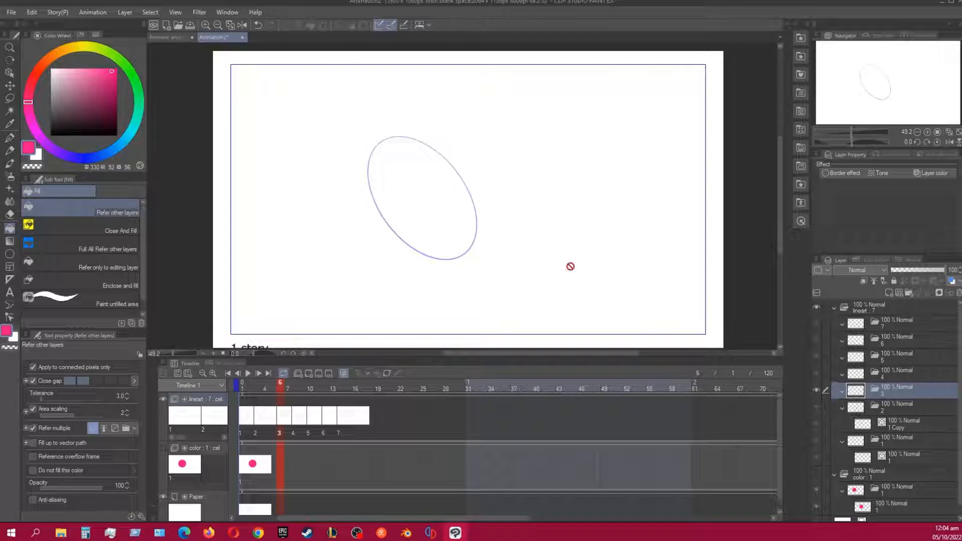
key("Left")
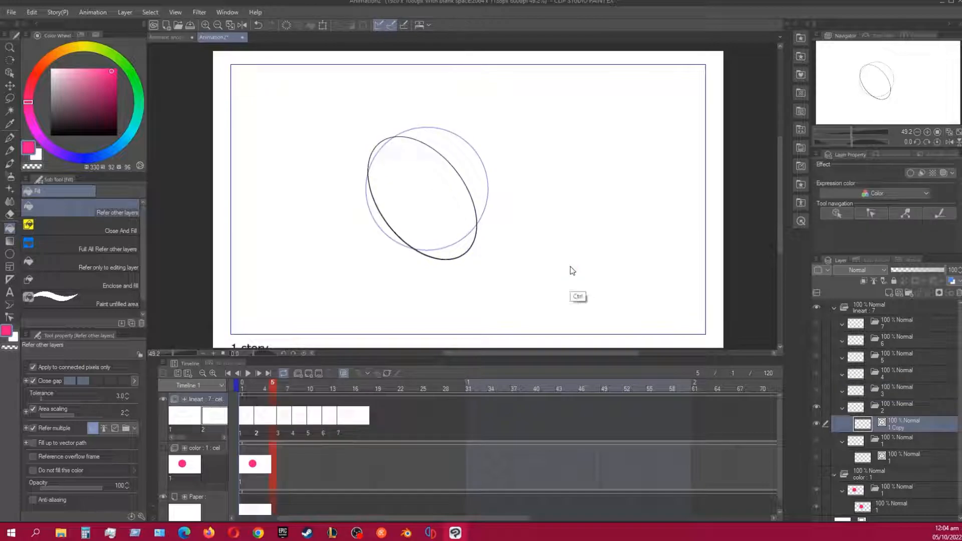
key("Right")
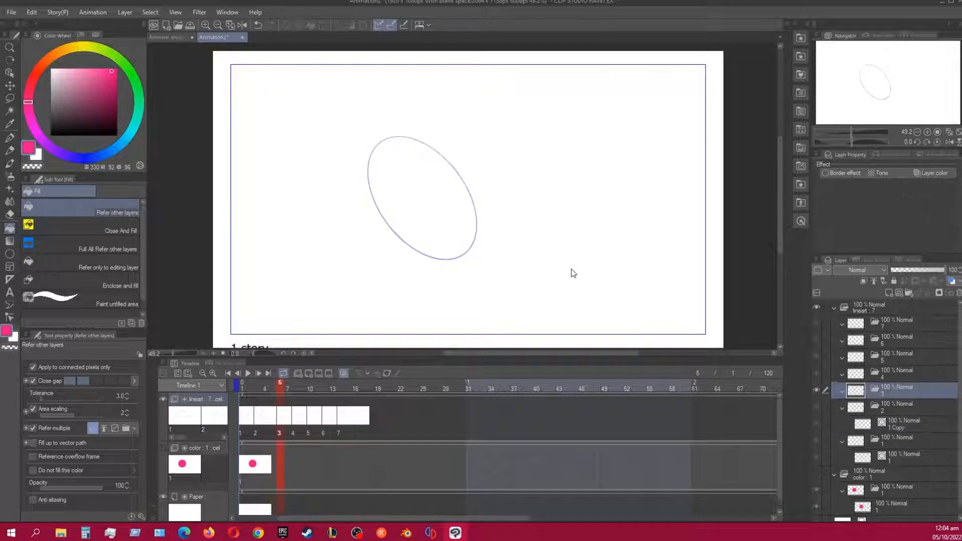
key("ctrl+v")
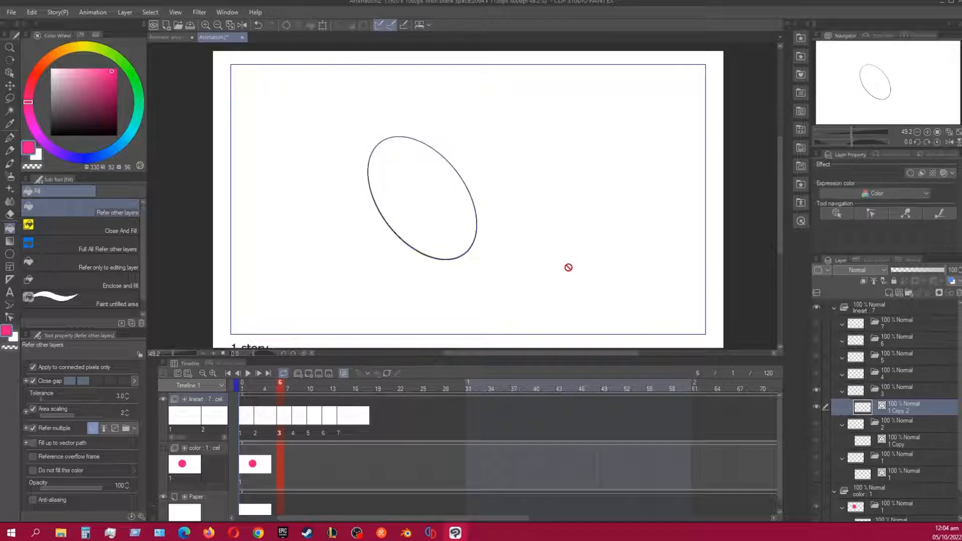
key("ctrl+t")
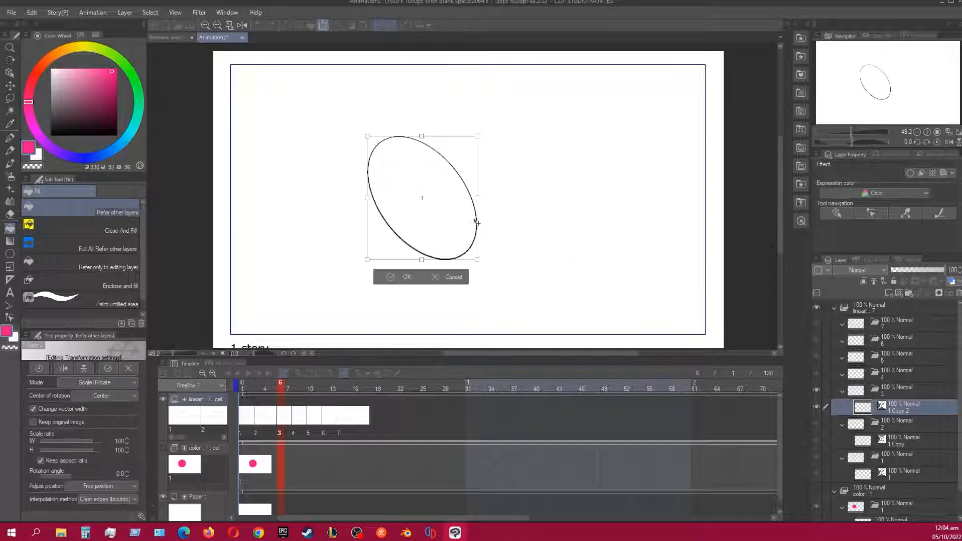
left_click_drag(486, 219, 518, 256)
left_click(452, 338)
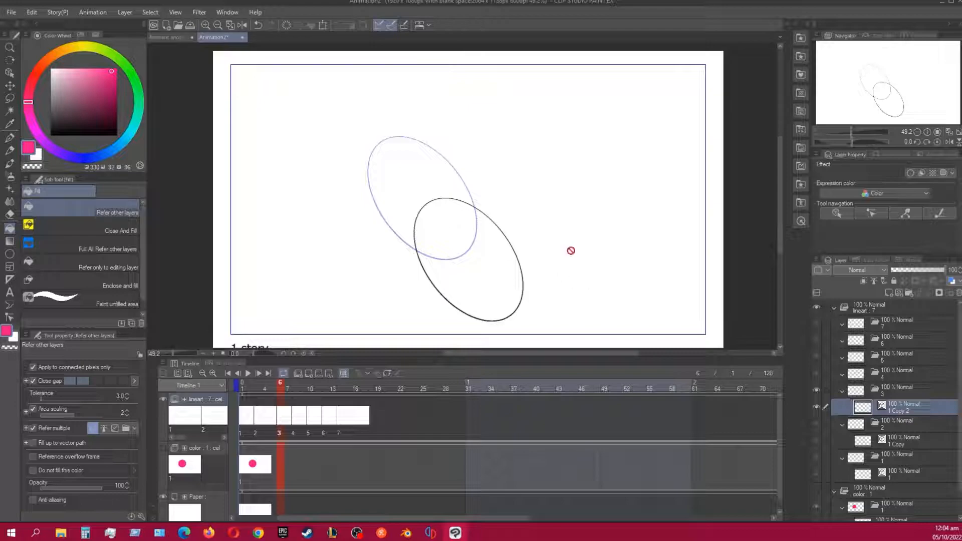
- Paste the ellipse into cel 4 at frame 8 and distort its upper-right corner outward into a wider, flatter ellipse
key("period")
key("period")
key("period")
key("comma")
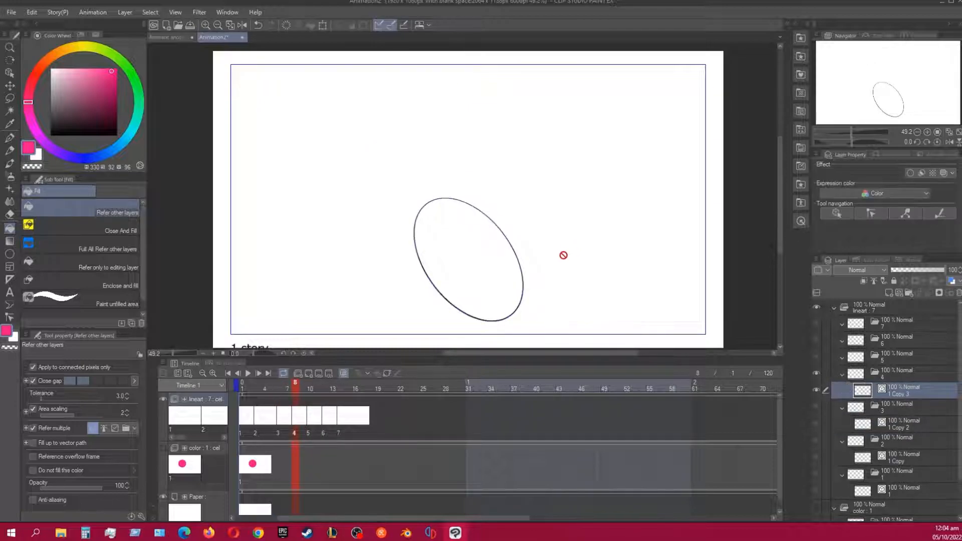
key("ctrl+t")
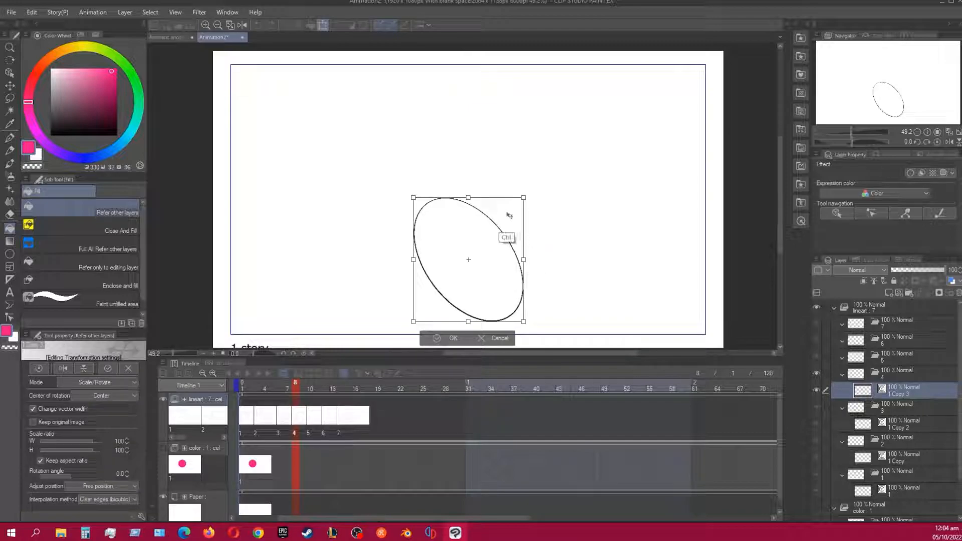
left_click_drag(523, 198, 666, 277)
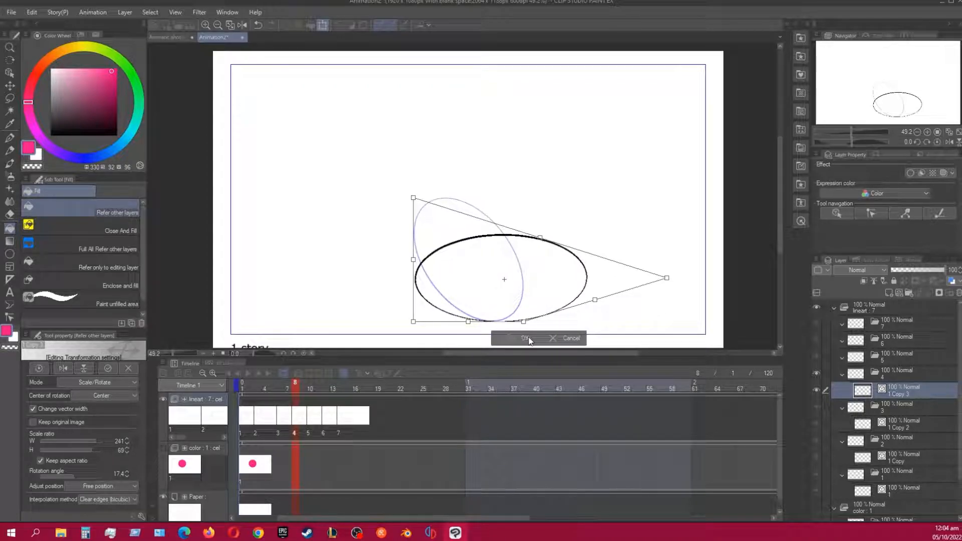
left_click_drag(667, 278, 616, 252)
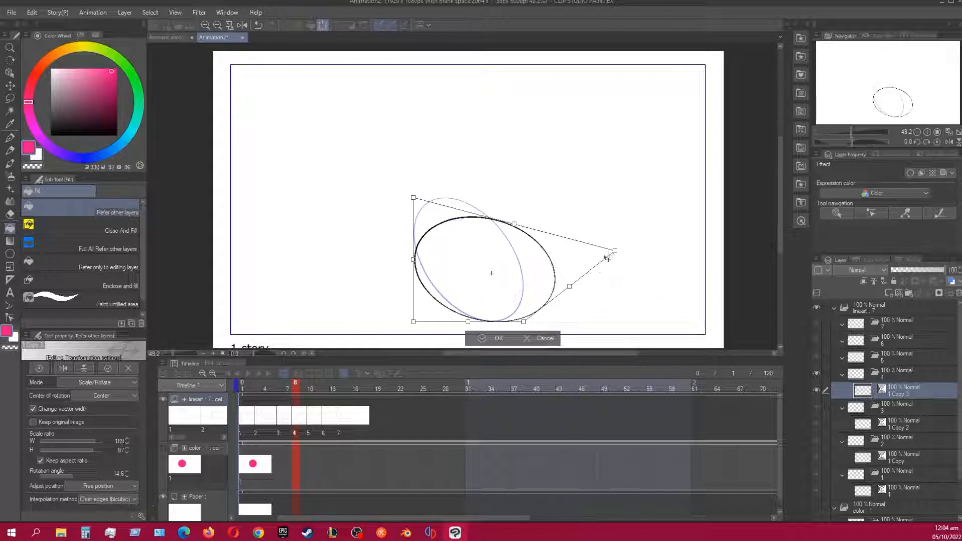
left_click(502, 340)
- Paste the ellipse into cel 5 at frame 10, distorting its upper-right corner outward and lower-left corner inward into a wider, nearly level ellipse
key("ctrl+Right")
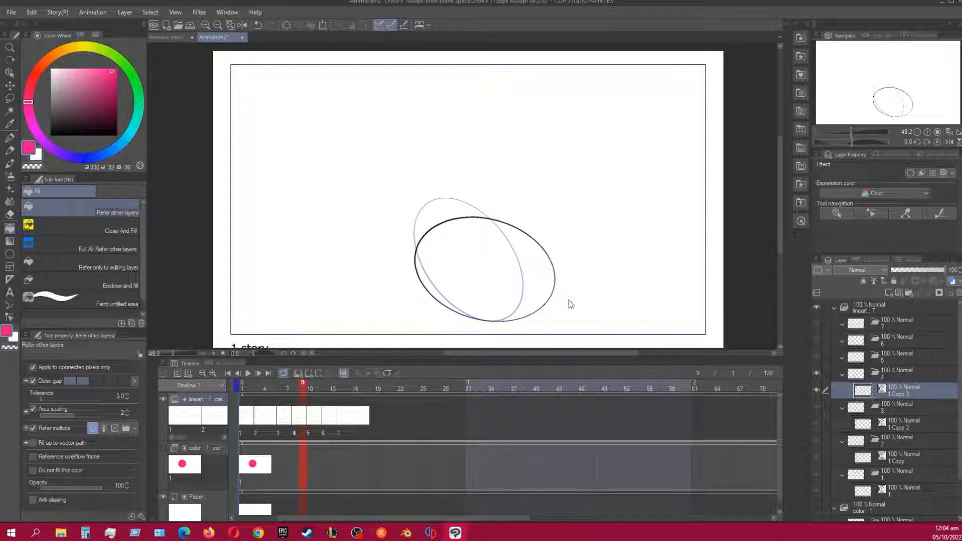
key("ctrl+Right")
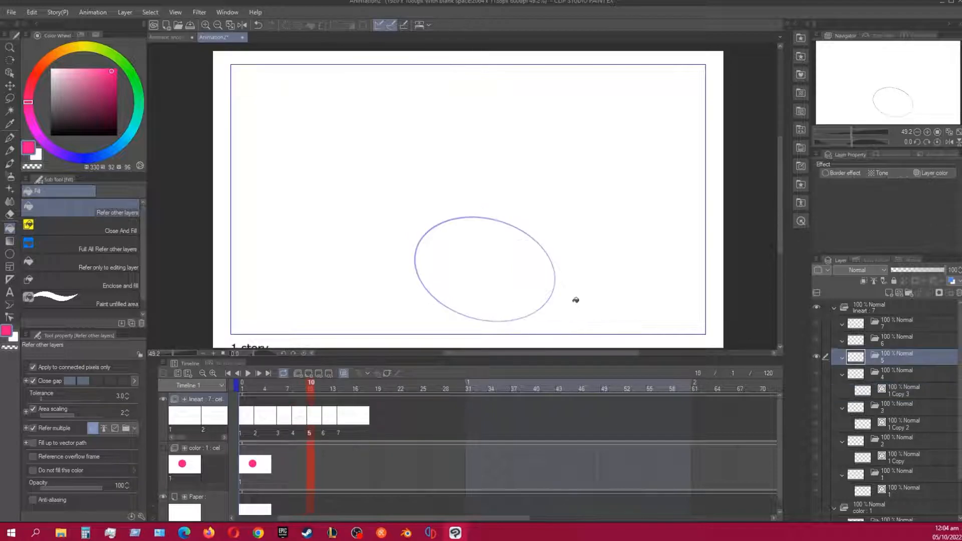
key("ctrl+v")
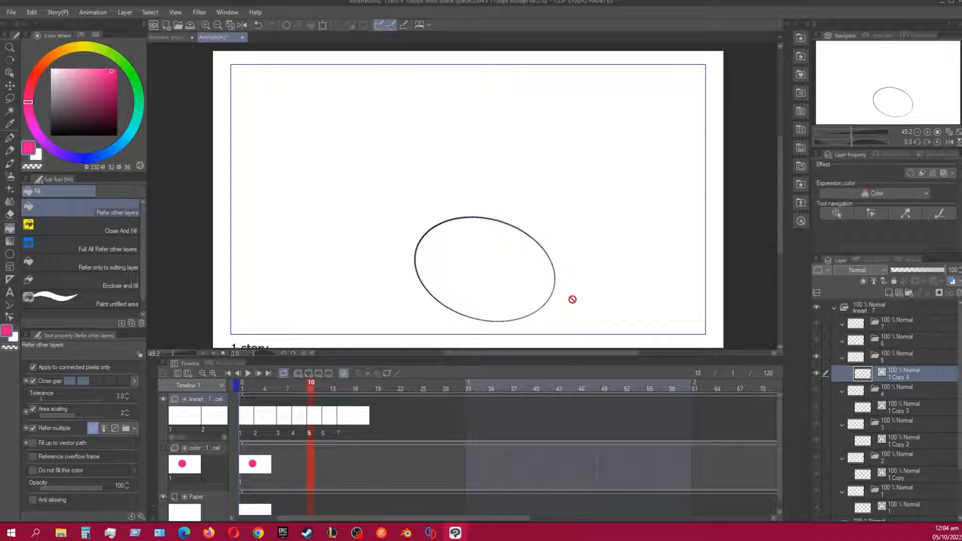
key("ctrl+t")
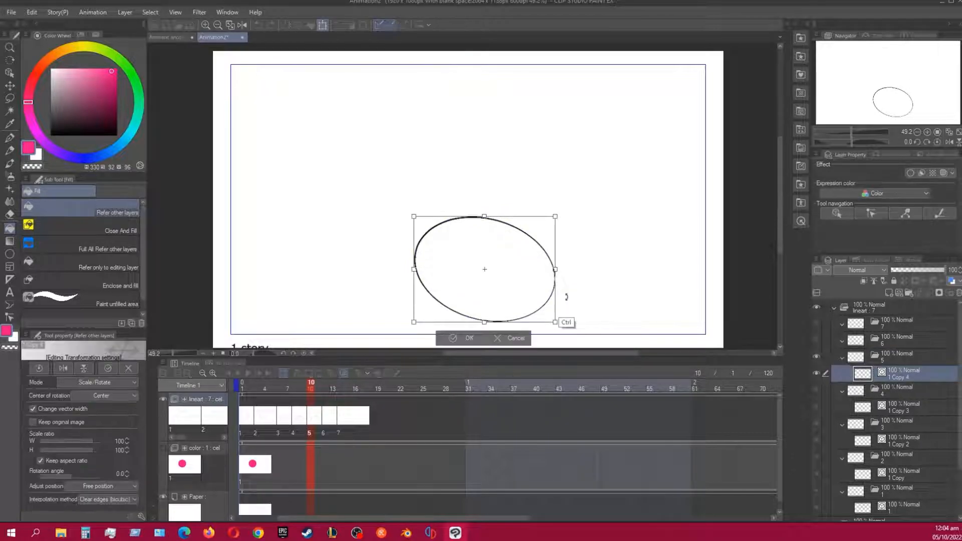
left_click_drag(556, 217, 611, 208)
left_click_drag(555, 323, 561, 320)
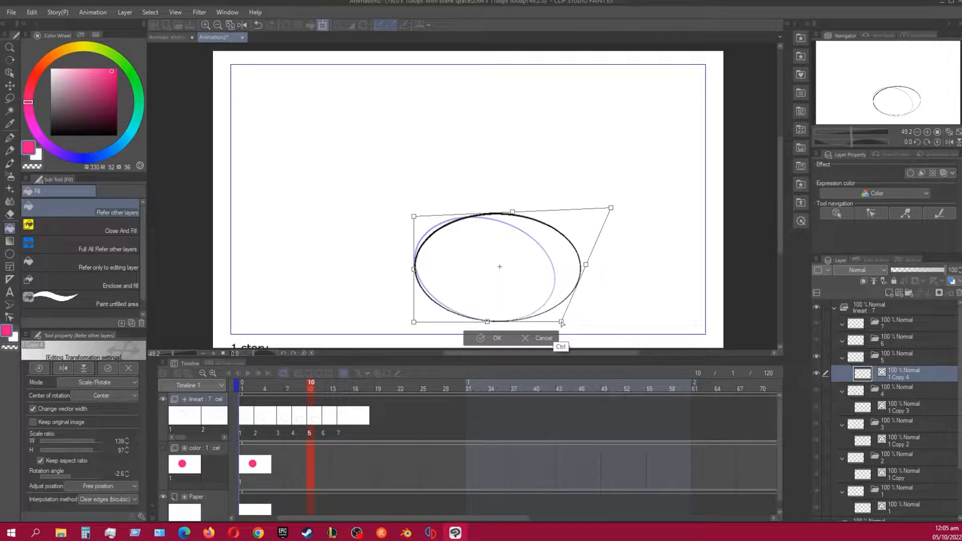
left_click_drag(414, 322, 433, 322)
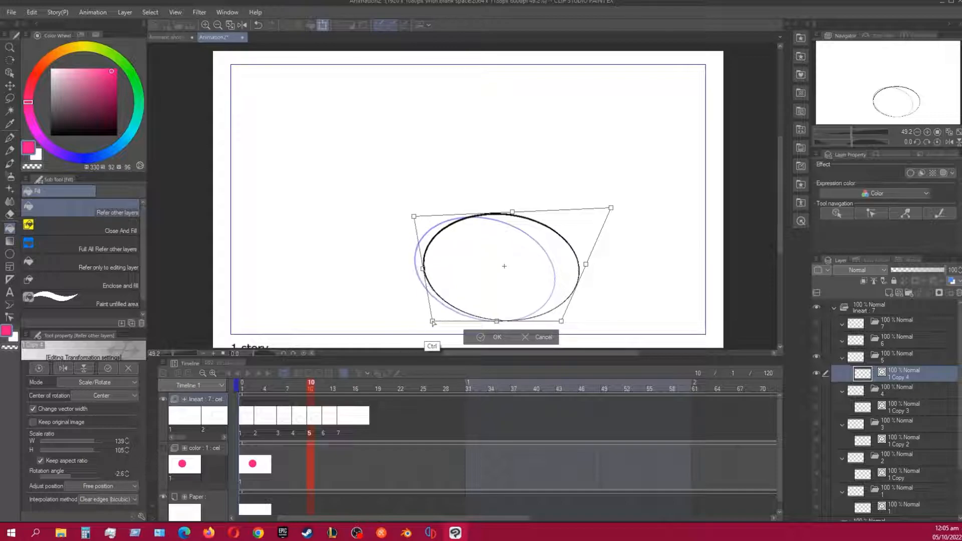
left_click(497, 338)
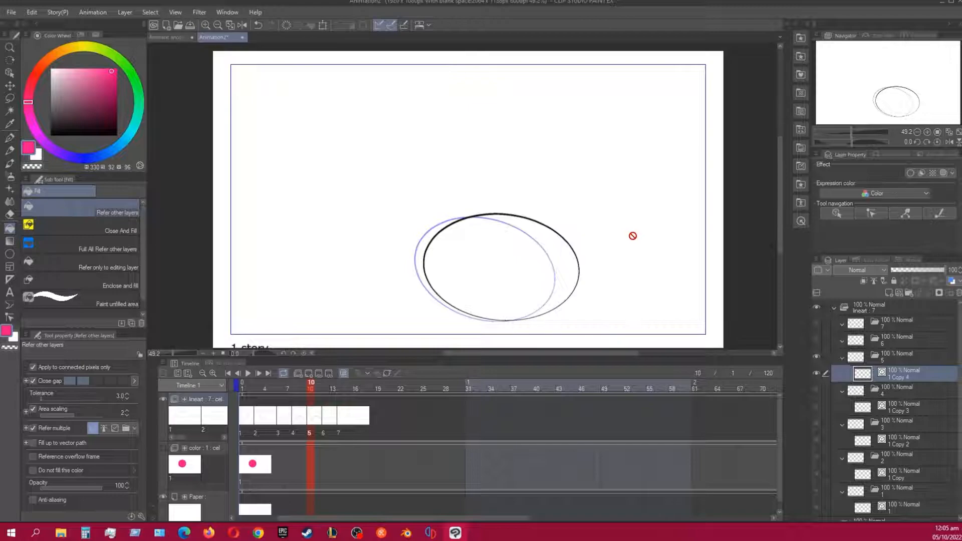
- Paste the ellipse into cel 6 at frame 12, distorting its top corners and shifting its bottom edge right so it slants up to the right
key("ctrl+Right")
key("ctrl+Right")
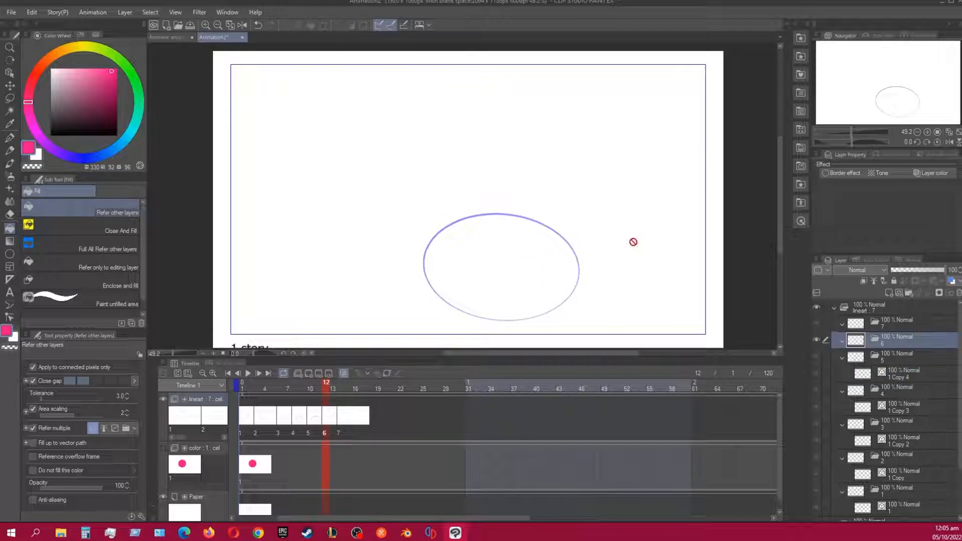
key("ctrl+v")
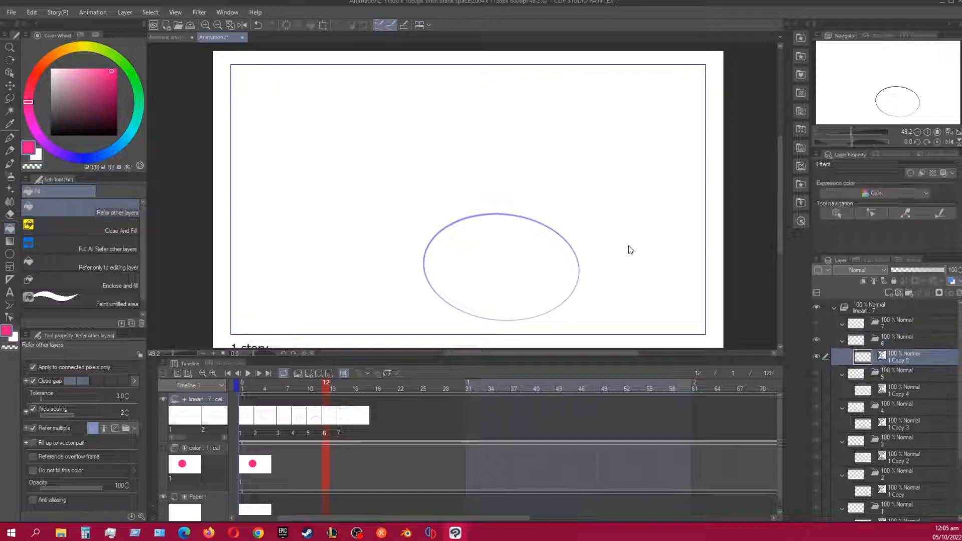
key("ctrl+t")
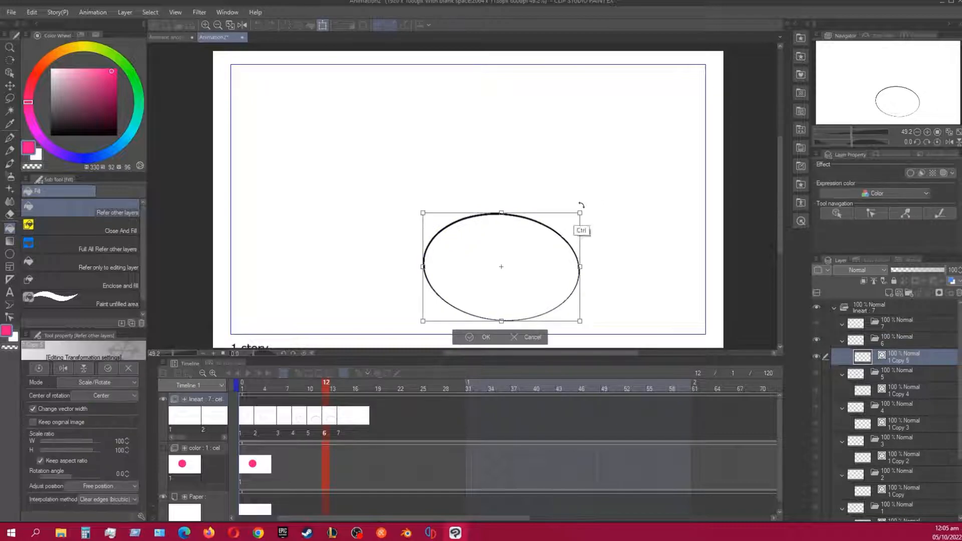
left_click_drag(580, 213, 621, 171)
left_click_drag(423, 212, 465, 239)
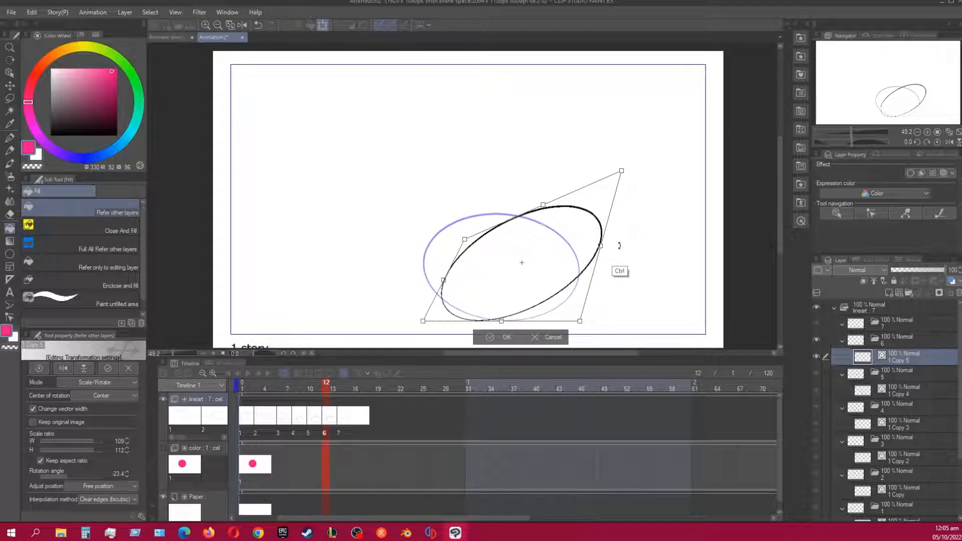
left_click_drag(502, 322, 526, 321)
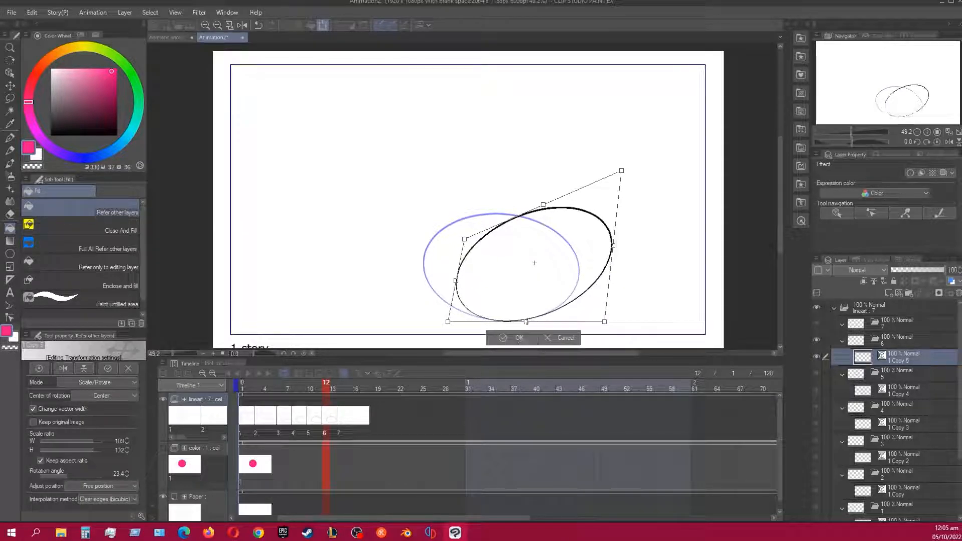
left_click(519, 338)
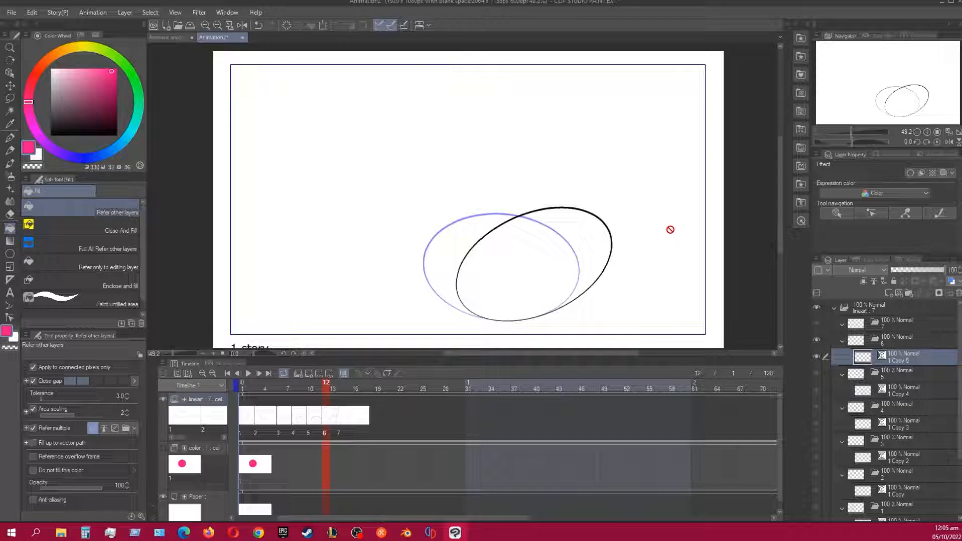
- Paste the slanted ellipse into cel 7 at frame 14 and stretch its top corners upward into a long, narrow ellipse leaning right
key("Right")
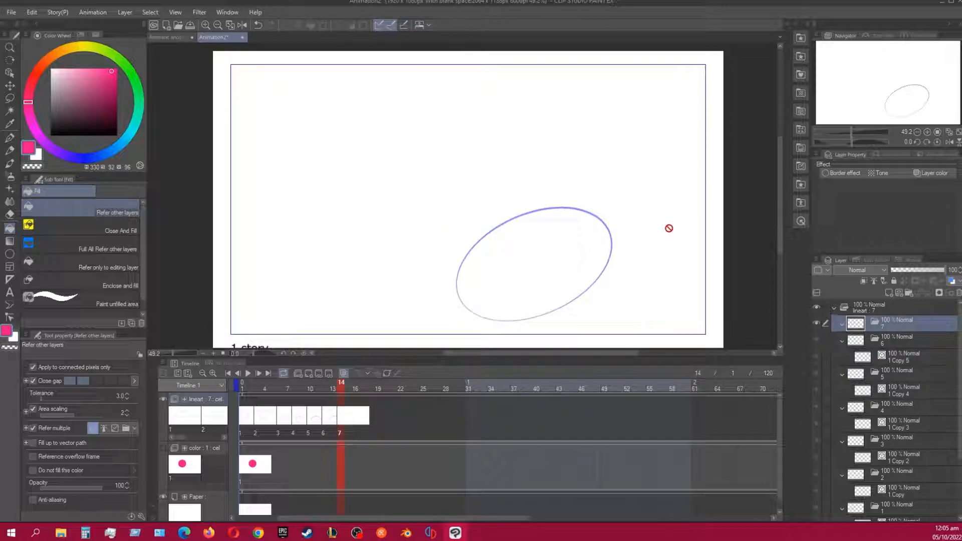
key("ctrl+v")
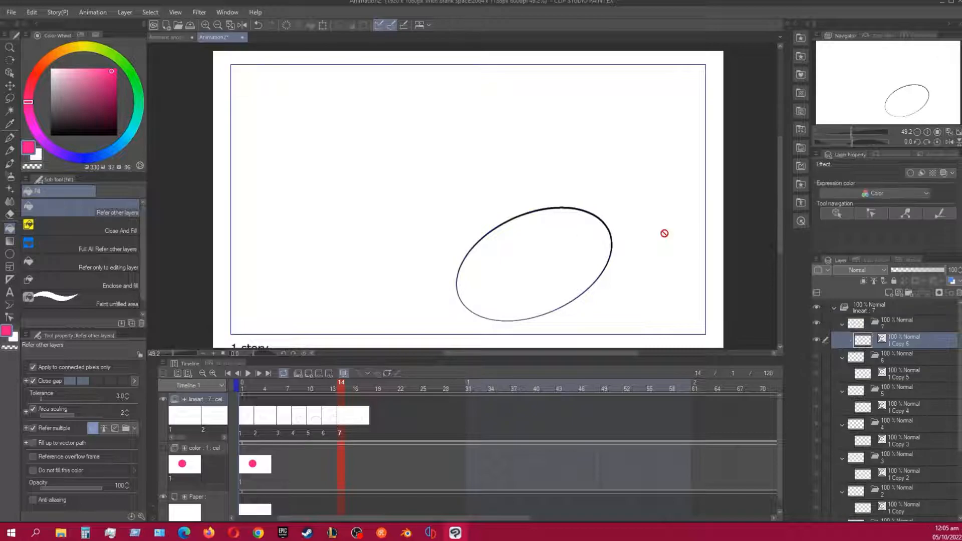
key("ctrl+t")
left_click_drag(534, 207, 522, 179)
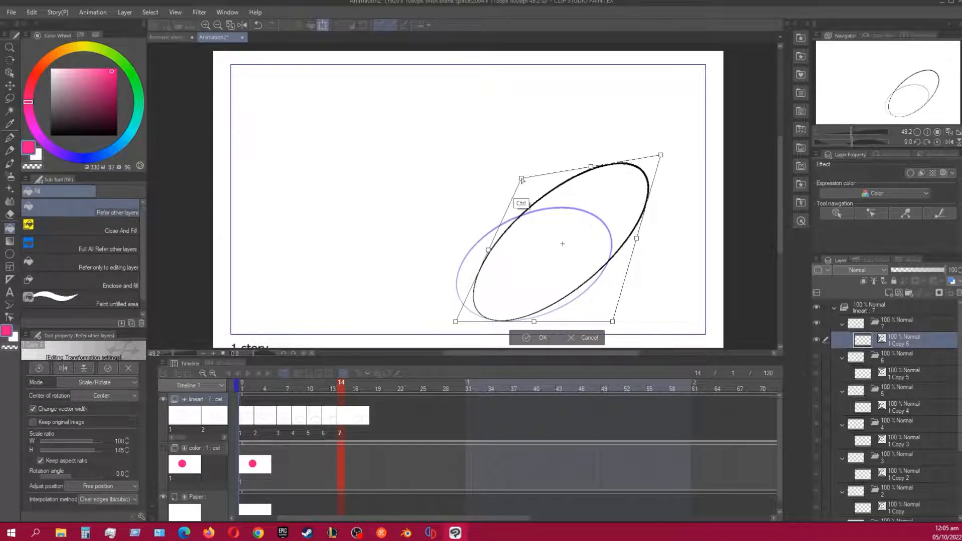
left_click_drag(660, 155, 642, 134)
left_click(534, 338)
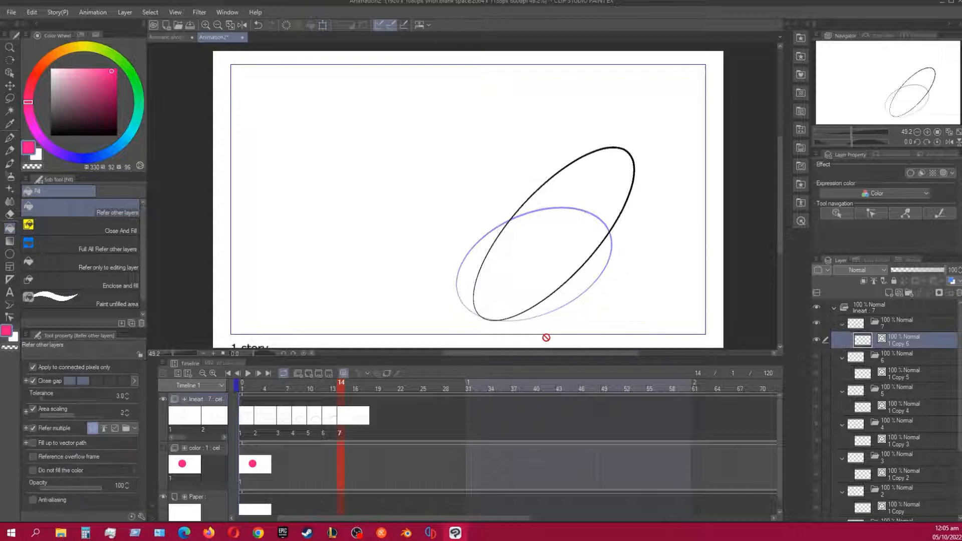
- Step back and forth through the lineart frames from cel 1 to cel 7 to review the ball's squash and bounce motion
key("ctrl+Right")
key("ctrl+Right")
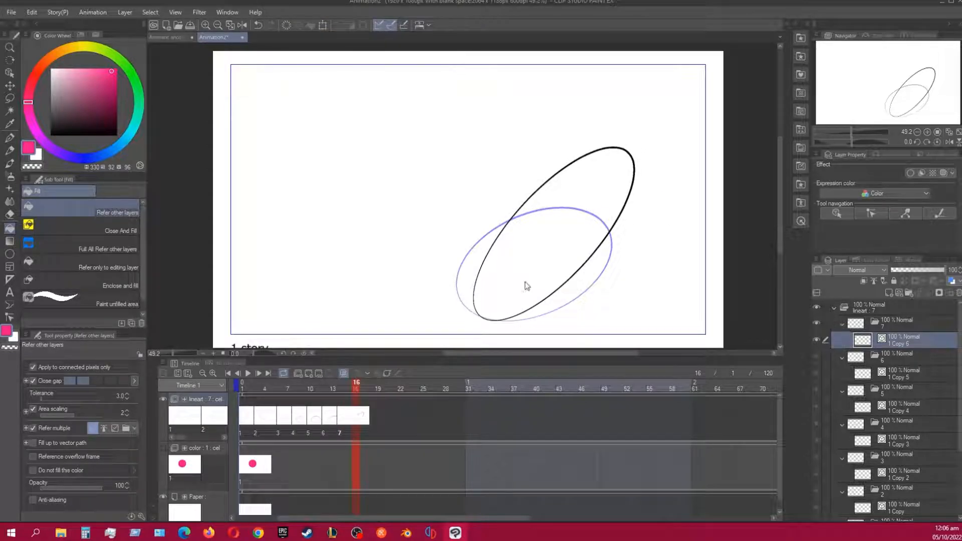
key("ctrl+Left")
key("ctrl+Left")
key("ctrl+Left")
key("ctrl+Left")
key("ctrl+Left")
key("ctrl+Left")
key("ctrl+Left")
key("ctrl+Left")
key("ctrl+Left")
key("ctrl+Left")
key("ctrl+Left")
key("ctrl+Left")
key("ctrl+Left")
key("ctrl+Left")
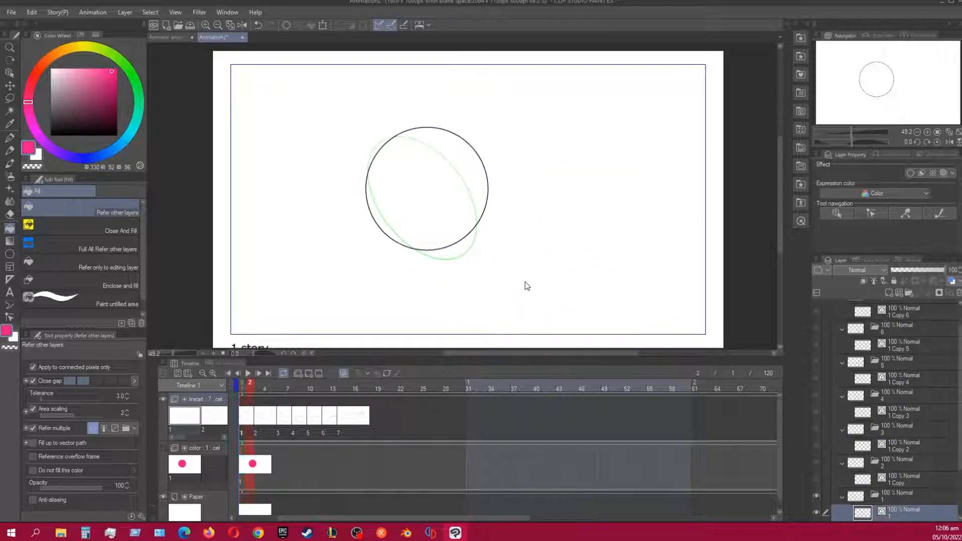
key("ctrl+Right")
key("ctrl+Right")
key("ctrl+Right")
key("ctrl+Right")
key("ctrl+Right")
key("ctrl+Right")
key("ctrl+Right")
key("ctrl+Right")
key("ctrl+Right")
key("ctrl+Right")
key("ctrl+Right")
key("ctrl+Right")
key("ctrl+Right")
key("ctrl+Right")
key("ctrl+Right")
key("ctrl+Right")
key("ctrl+Left")
key("ctrl+Left")
key("ctrl+Left")
key("ctrl+Left")
key("ctrl+Left")
key("ctrl+Left")
key("ctrl+Left")
key("ctrl+Left")
key("ctrl+Left")
key("ctrl+Left")
key("ctrl+Left")
key("ctrl+Left")
key("ctrl+Left")
key("ctrl+Left")
key("ctrl+Left")
key("ctrl+Left")
key("ctrl+Left")
key("ctrl+Right")
key("ctrl+Right")
key("ctrl+Right")
key("ctrl+Right")
key("ctrl+Right")
key("ctrl+Right")
key("ctrl+Right")
key("ctrl+Right")
key("ctrl+Right")
key("ctrl+Right")
key("ctrl+Right")
key("ctrl+Right")
key("ctrl+Right")
key("ctrl+Right")
key("ctrl+Right")
key("ctrl+Right")
key("ctrl+Right")
key("ctrl+Right")
key("ctrl+Right")
key("ctrl+Right")
key("ctrl+Left")
key("ctrl+Left")
key("ctrl+Left")
key("ctrl+Left")
key("ctrl+Left")
key("ctrl+Left")
key("ctrl+Left")
key("ctrl+Left")
key("ctrl+Left")
key("ctrl+Left")
key("ctrl+Left")
key("ctrl+Left")
key("ctrl+Left")
key("ctrl+Left")
key("ctrl+Left")
key("ctrl+Left")
key("ctrl+Left")
key("ctrl+Left")
key("ctrl+Left")
key("ctrl+Left")
key("ctrl+Right")
key("ctrl+Right")
key("ctrl+Right")
key("ctrl+Right")
key("ctrl+Right")
key("ctrl+Right")
key("ctrl+Right")
key("ctrl+Right")
key("ctrl+Right")
key("ctrl+Right")
key("ctrl+Right")
key("ctrl+Right")
key("ctrl+Left")
key("ctrl+Left")
key("ctrl+Left")
key("ctrl+Left")
key("ctrl+Left")
key("ctrl+Right")
key("ctrl+Right")
key("ctrl+Right")
key("ctrl+Right")
key("ctrl+Right")
key("ctrl+Right")
key("ctrl+Right")
key("ctrl+Right")
key("ctrl+Right")
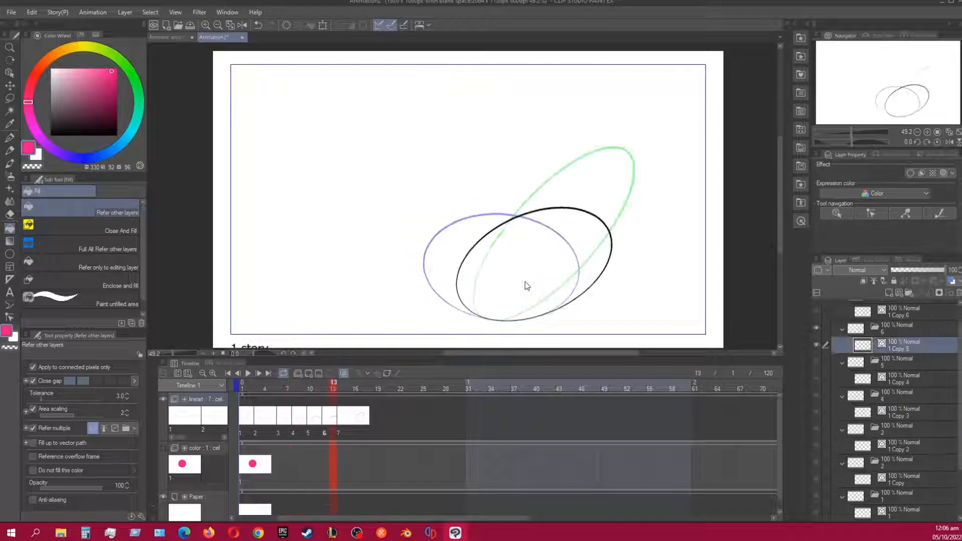
key("ctrl+Left")
key("ctrl+Left")
key("ctrl+Left")
key("ctrl+Left")
key("ctrl+Left")
key("ctrl+Left")
key("ctrl+Left")
key("ctrl+Left")
key("ctrl+Left")
key("ctrl+Left")
key("ctrl+Left")
key("ctrl+Left")
key("ctrl+Left")
key("ctrl+Left")
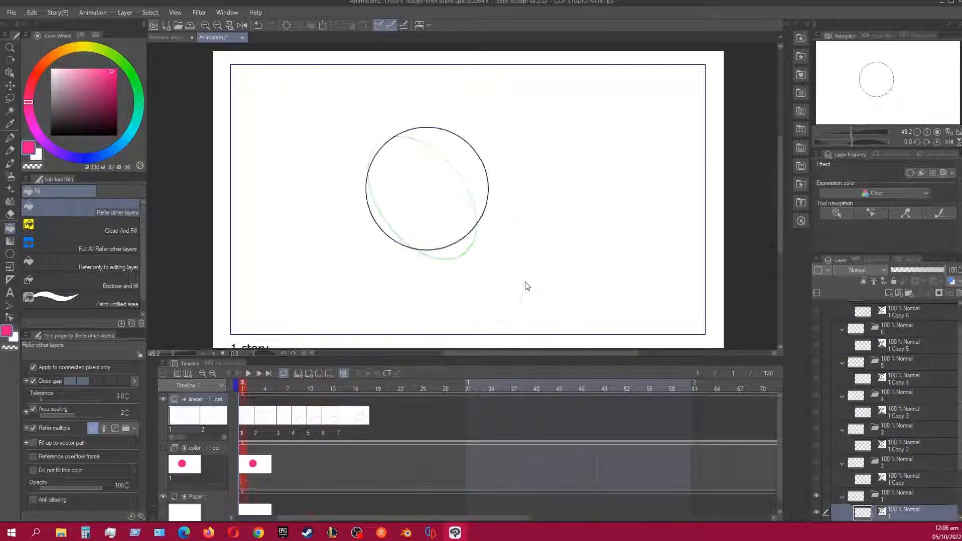
- Step forward and back through the lineart frames to check the ball's squash and bounce from cel 1 to cel 7
key("ctrl+Right")
key("ctrl+Right")
key("ctrl+Right")
key("ctrl+Right")
key("ctrl+Right")
key("ctrl+Right")
key("ctrl+Right")
key("ctrl+Right")
key("ctrl+Right")
key("ctrl+Right")
key("ctrl+Right")
key("ctrl+Right")
key("ctrl+Right")
key("ctrl+Right")
key("ctrl+Right")
key("ctrl+Right")
key("ctrl+Right")
key("ctrl+Right")
key("ctrl+Right")
key("ctrl+Right")
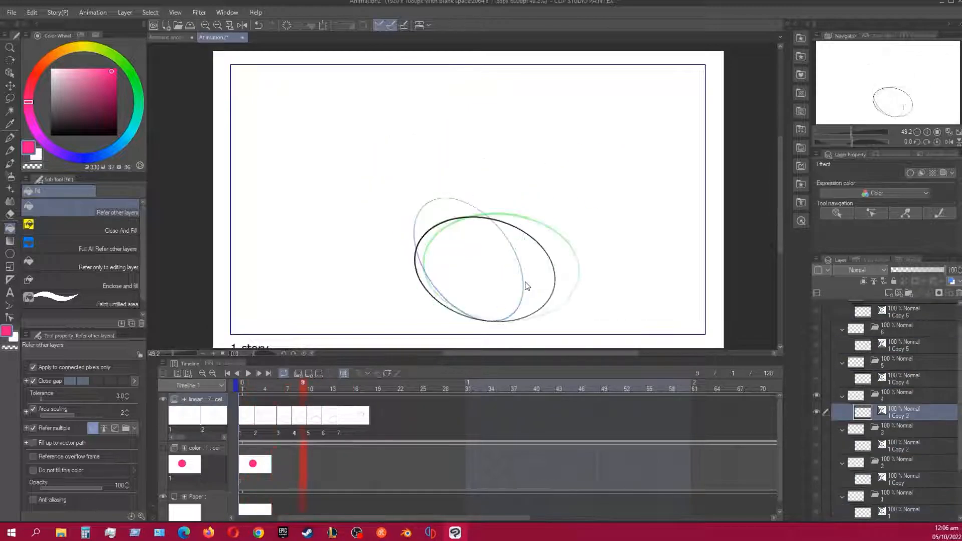
key("ctrl+Left")
key("ctrl+Left")
key("ctrl+Left")
key("ctrl+Left")
key("ctrl+Left")
key("ctrl+Left")
key("ctrl+Left")
key("ctrl+Left")
key("ctrl+Left")
key("ctrl+Left")
key("ctrl+Left")
key("ctrl+Left")
key("ctrl+Left")
key("ctrl+Left")
key("ctrl+Left")
key("ctrl+Left")
key("ctrl+Left")
key("ctrl+Left")
key("ctrl+Left")
key("ctrl+Left")
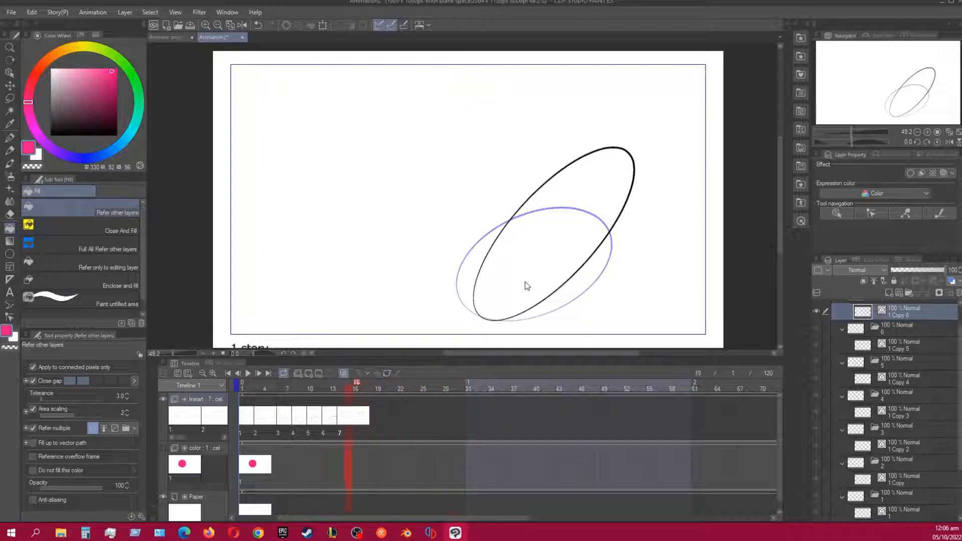
key("ctrl+Right")
key("ctrl+Right")
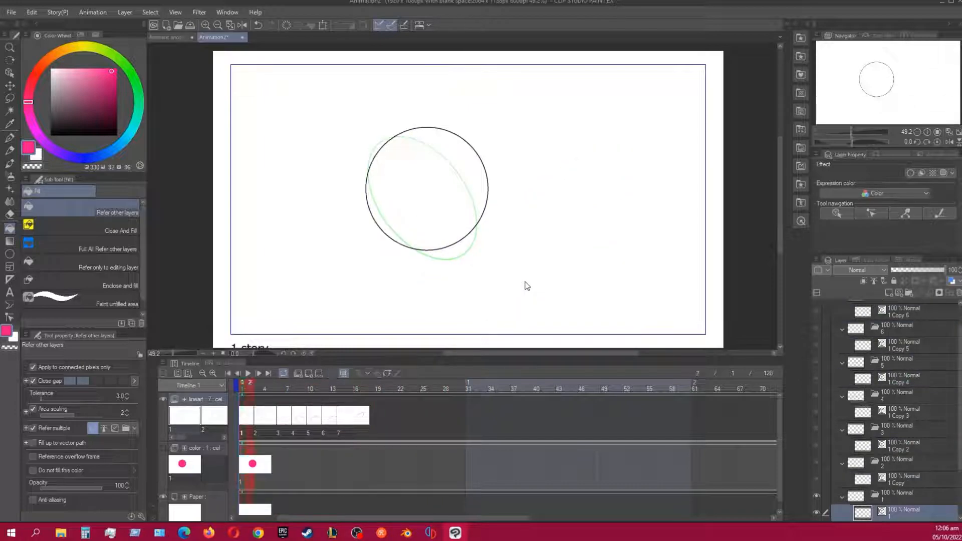
key("ctrl+Left")
- Shorten the playback range so it ends at frame 17, and play the lineart animation
left_click_drag(412, 516, 657, 510)
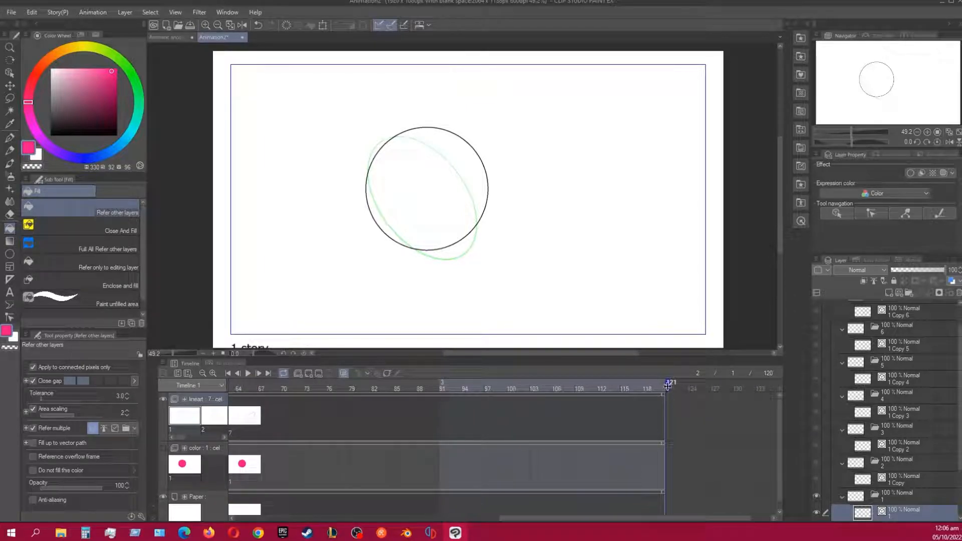
left_click_drag(665, 385, 283, 390)
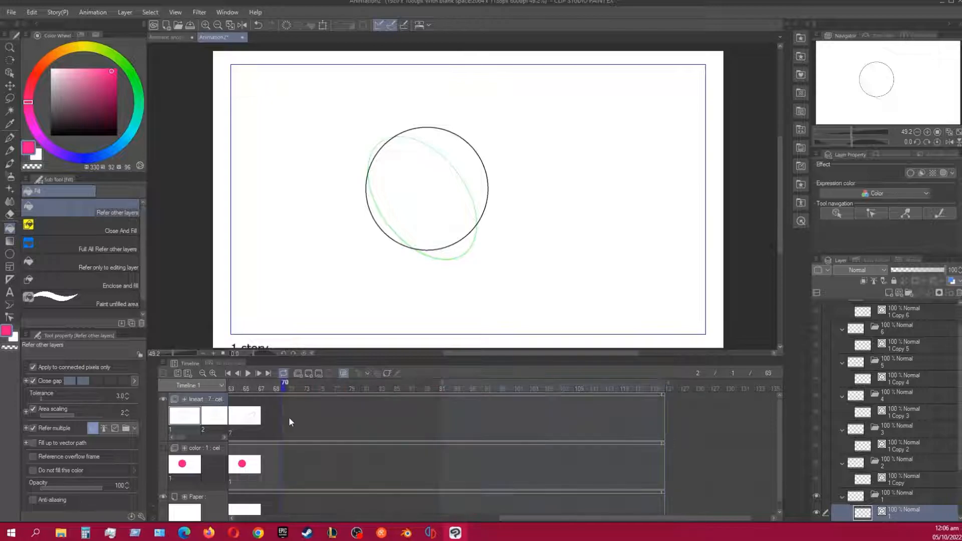
left_click_drag(528, 516, 396, 520)
left_click_drag(574, 386, 286, 408)
left_click_drag(423, 519, 348, 519)
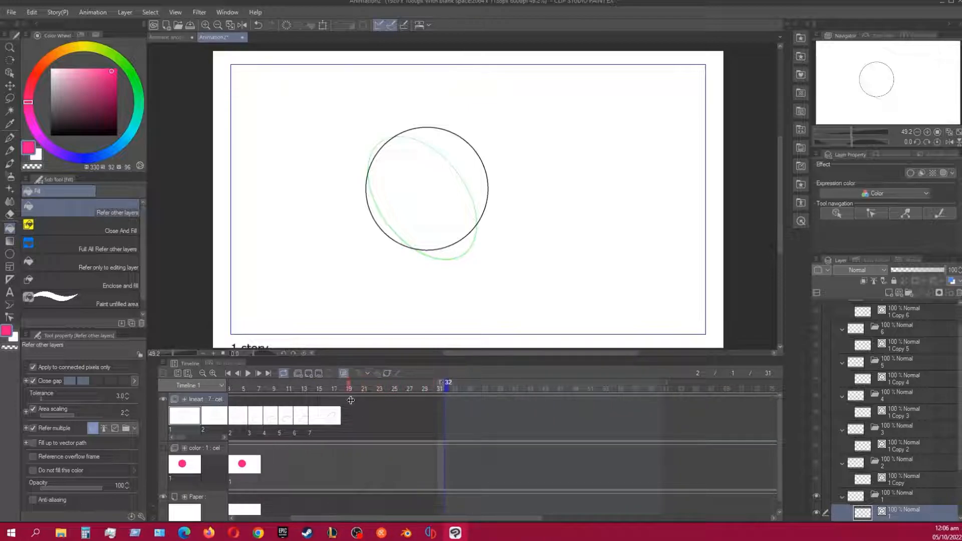
left_click_drag(347, 402, 323, 415)
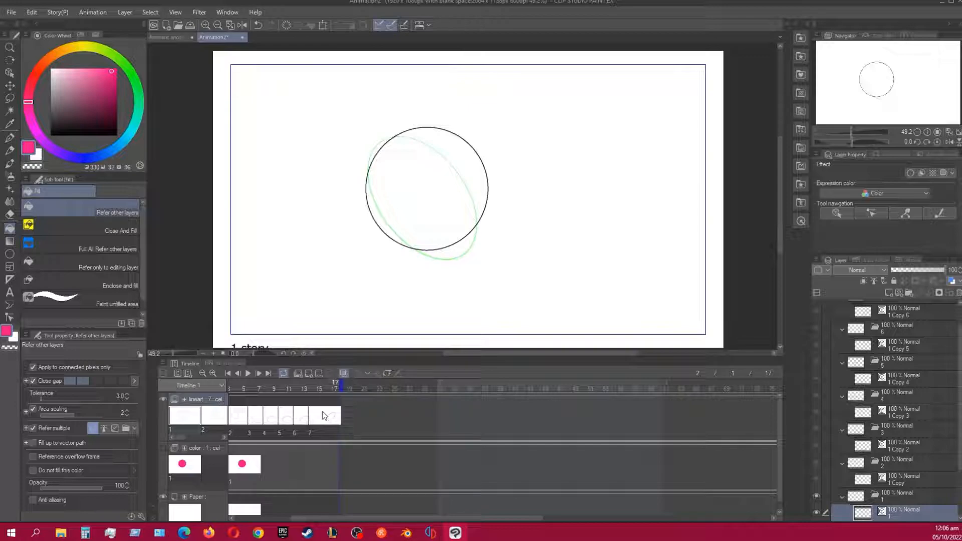
left_click(247, 373)
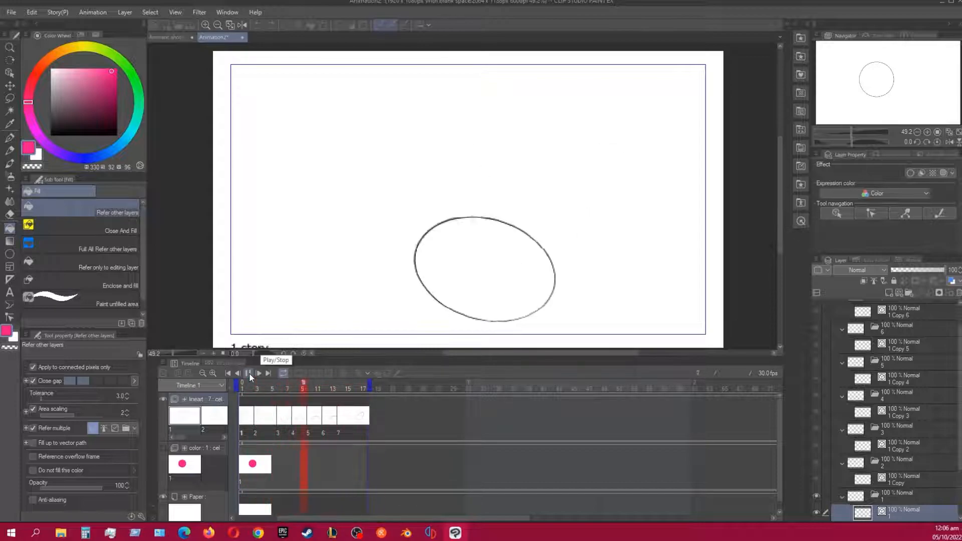
left_click(248, 373)
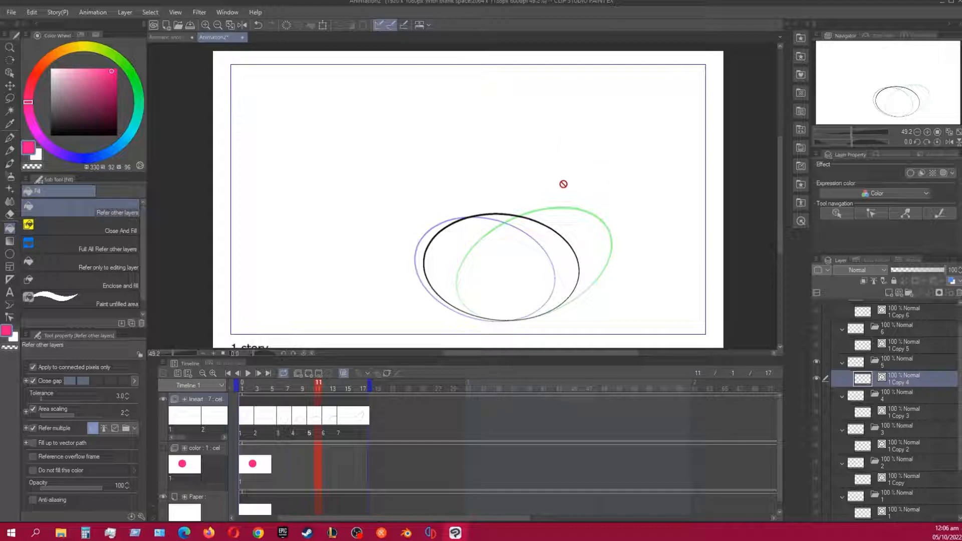
- Make the color folder visible, add color cel 2 at frame 3, and fill the ellipse with pink
scroll(861, 488, "down", 3)
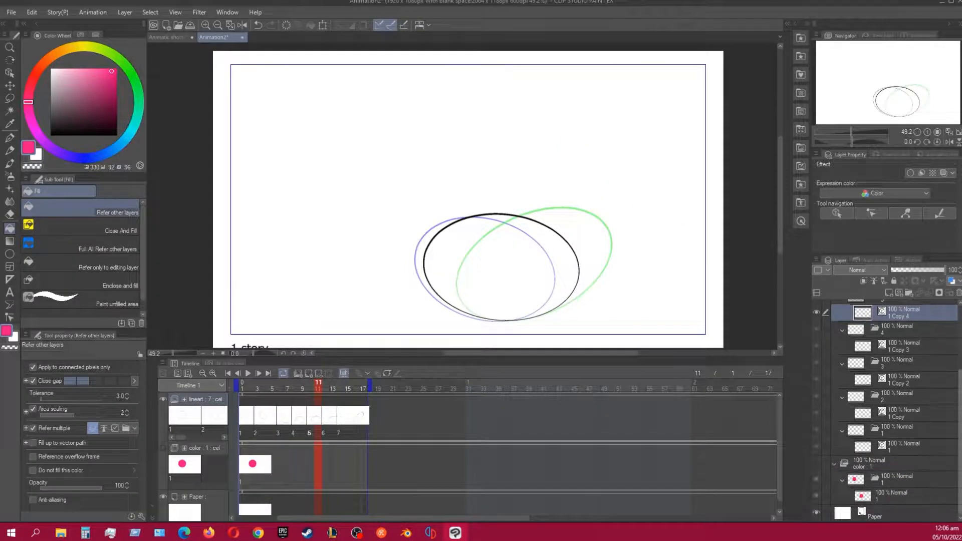
left_click(874, 493)
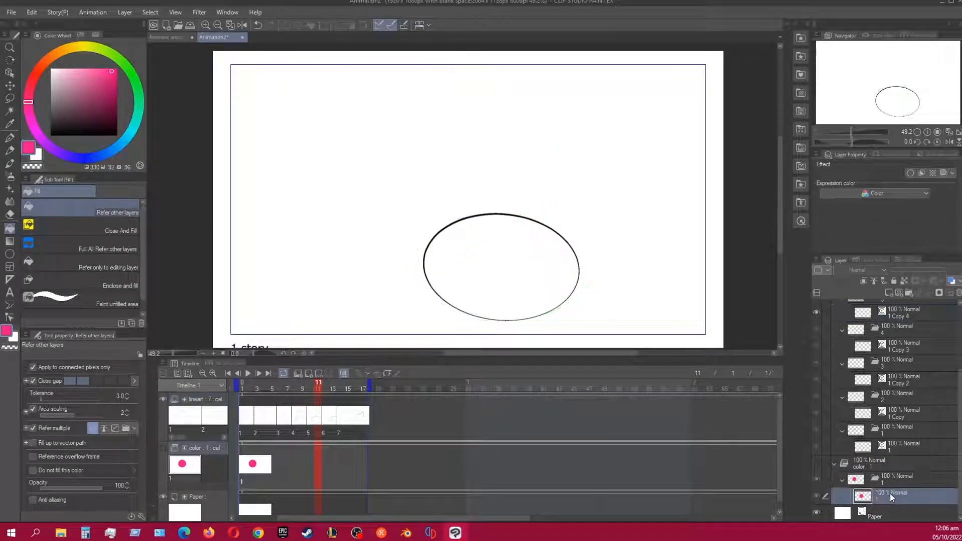
key("ctrl+Left")
key("ctrl+Home")
key("ctrl+Right")
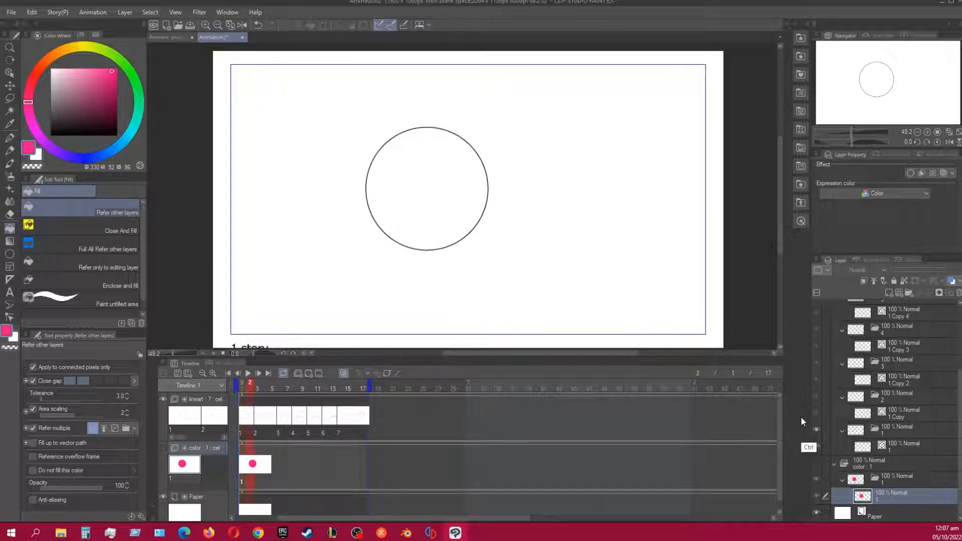
key("ctrl+Right")
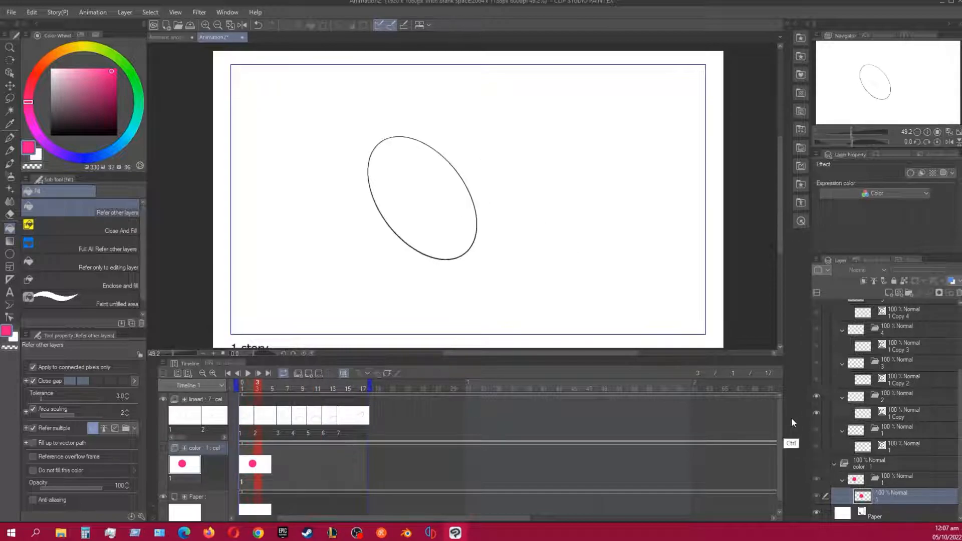
left_click(163, 448)
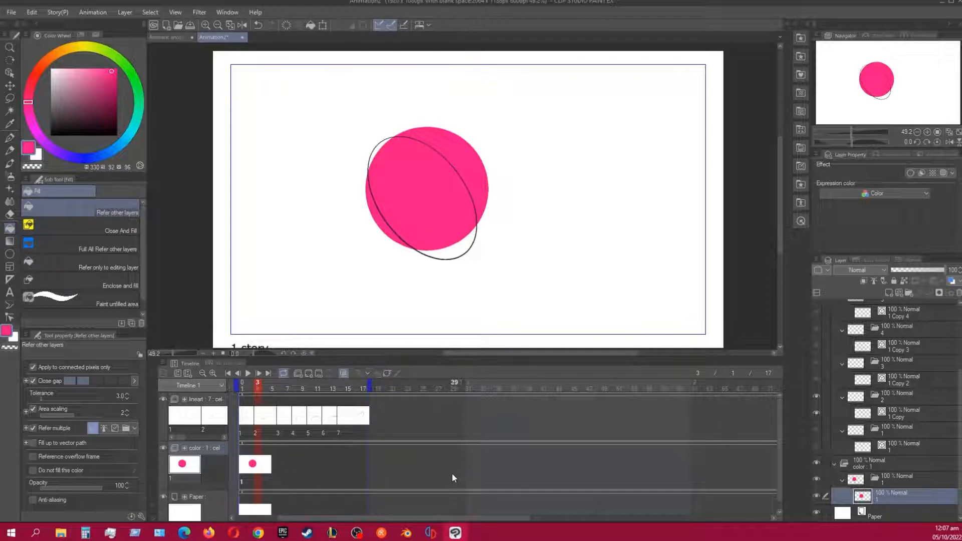
key("alt+n")
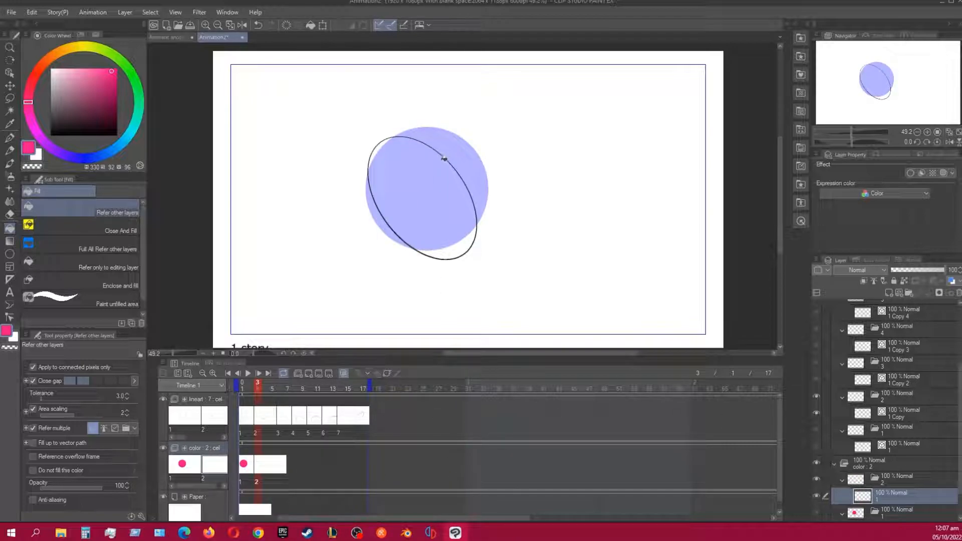
left_click(439, 191)
- Add color cel 3 at frame 6 and fill the leaning ellipse with pink
key("ctrl+Right")
key("ctrl+Right")
key("ctrl+Right")
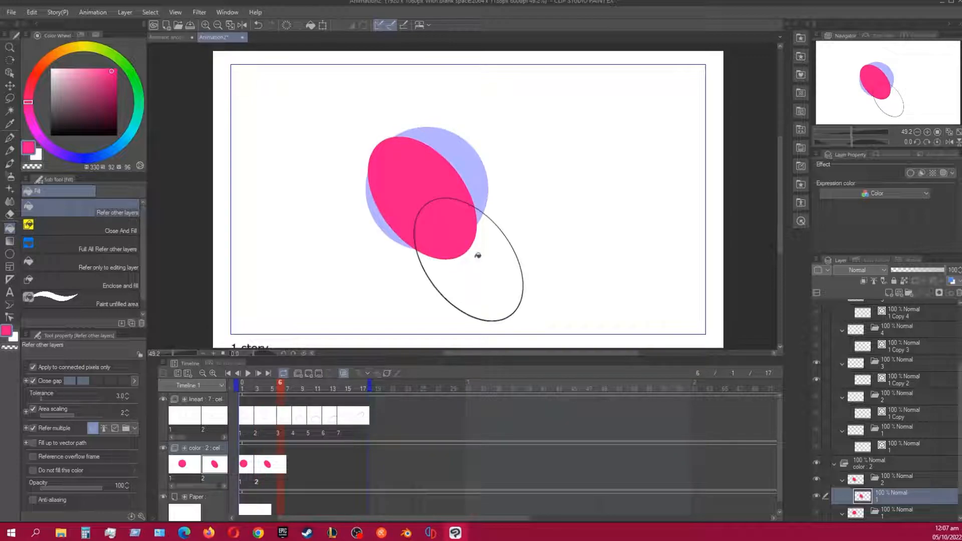
key("alt+n")
left_click(475, 253)
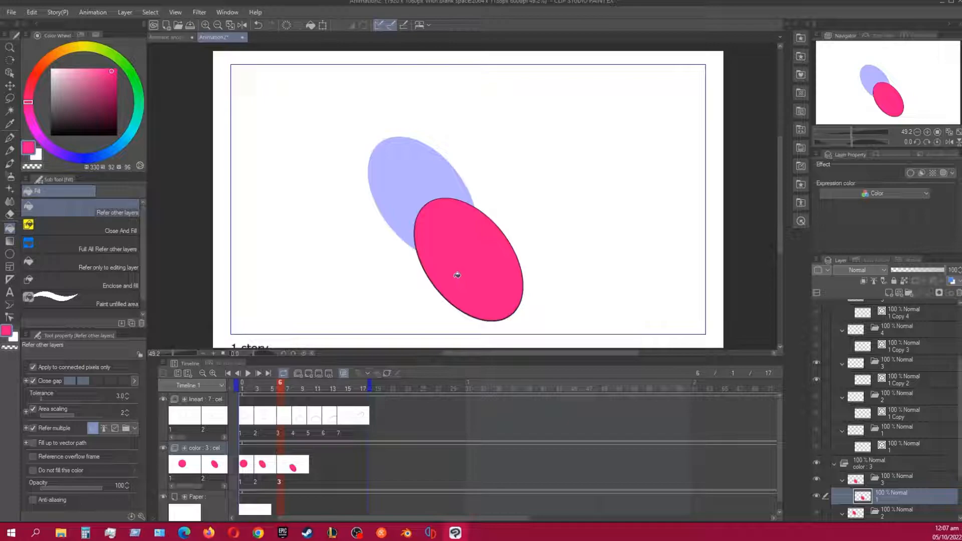
- Add color cel 4 at frame 8 and fill the flattened ellipse with pink
key("ctrl+Right")
key("ctrl+Right")
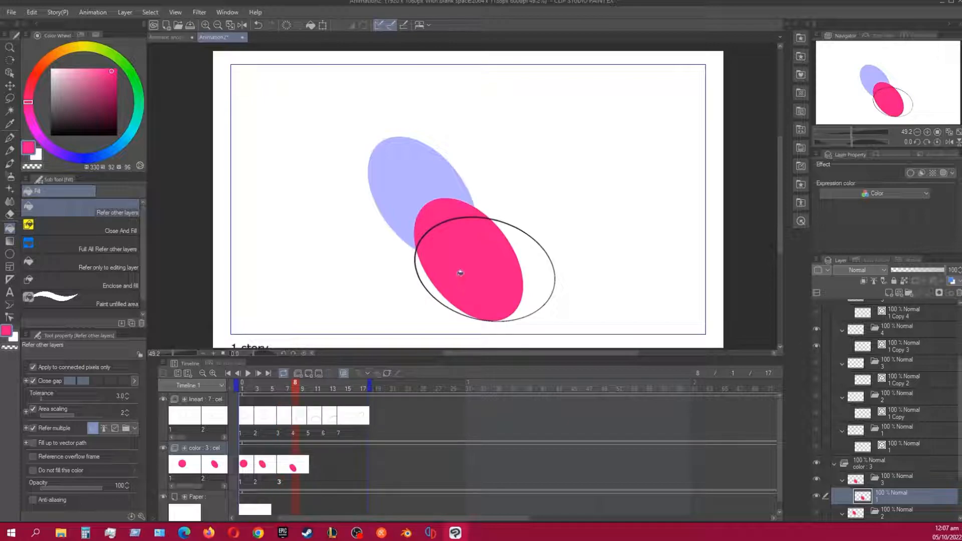
key("alt+n")
left_click(522, 277)
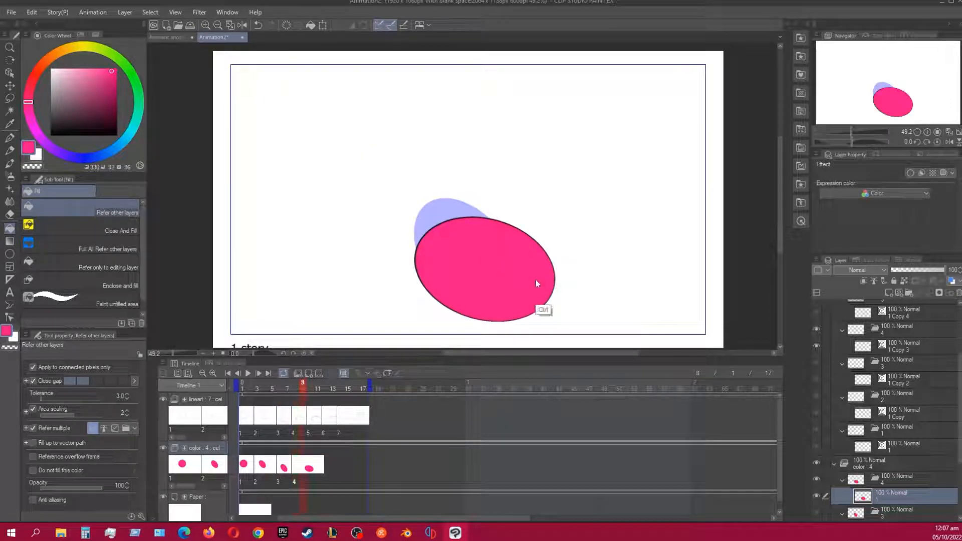
- Fill the uncovered part of frame 10's ellipse with pink on color cel 4
key("ctrl+Right")
key("ctrl+Right")
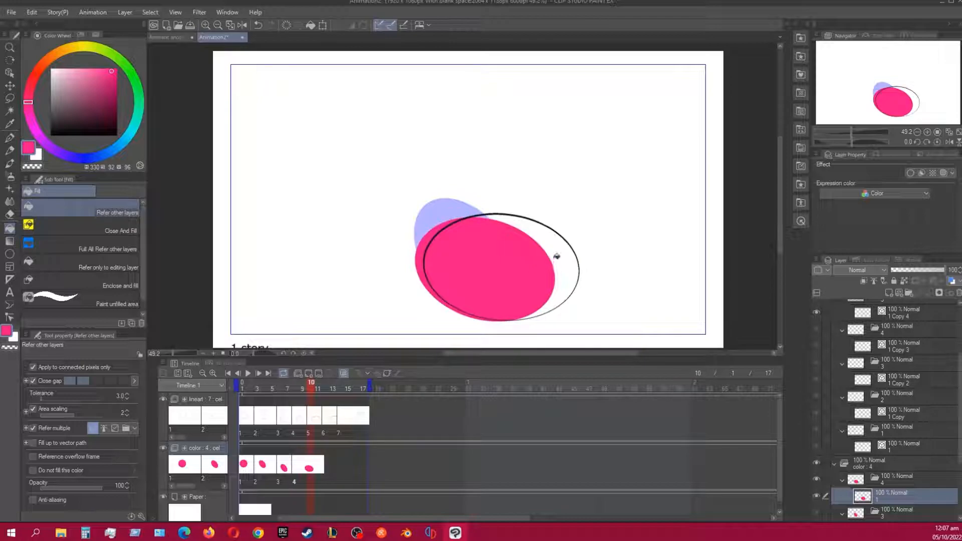
left_click(556, 256)
key("ctrl+Right")
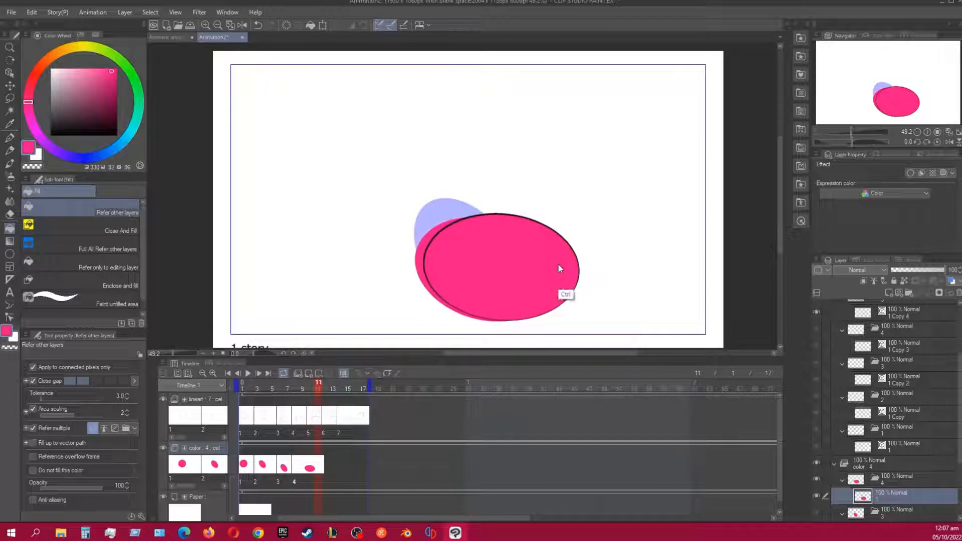
- Add color cel 5 at frame 10 and fill the nearly level ellipse with pink
key("ctrl+Left")
key("ctrl+Left")
key("ctrl+Left")
key("ctrl+Right")
key("ctrl+Right")
key("ctrl+shift+n")
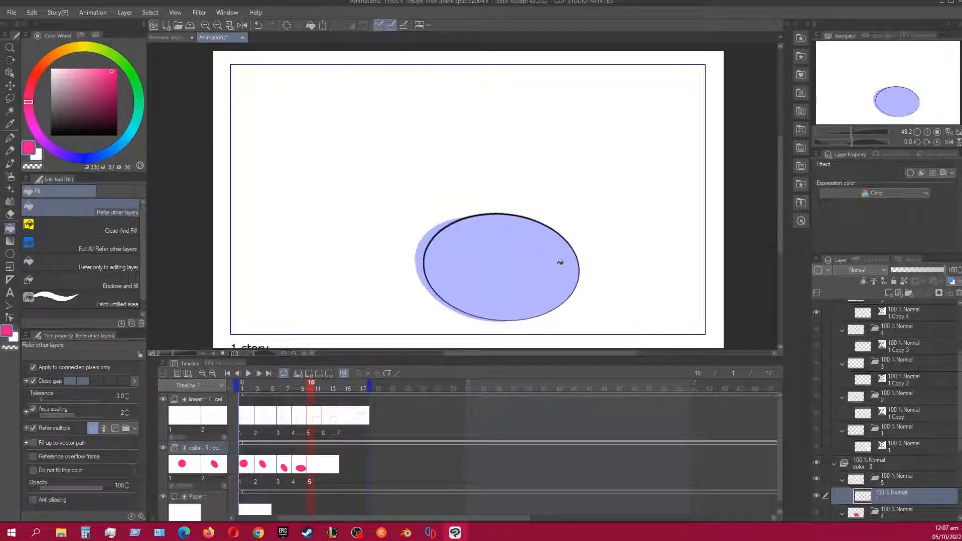
left_click(559, 263)
- Add color cel 6 at frame 12 and fill the ellipse slanting up to the right with pink
key("ctrl+Right")
key("ctrl+Right")
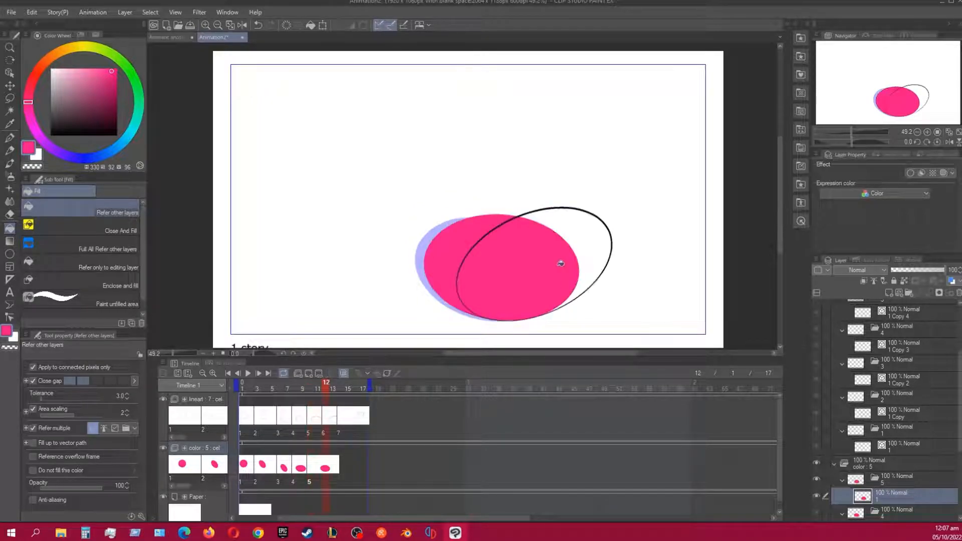
key("ctrl+shift+n")
left_click(560, 261)
- Add color cel 7 at frame 14 and fill the long, narrow ellipse with pink
key("ctrl+Right")
key("ctrl+Right")
key("ctrl+shift+n")
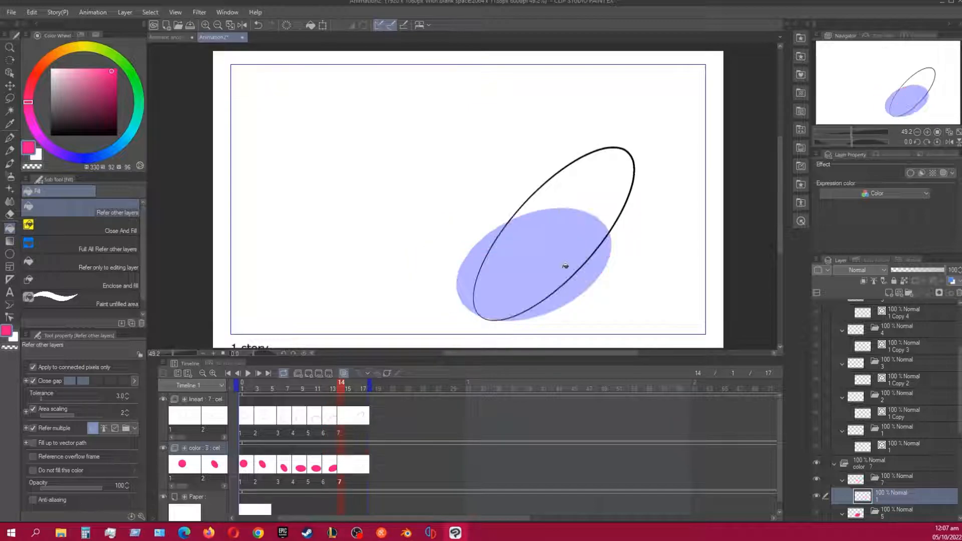
left_click(576, 247)
- Step back and forth through the colored frames between frames 1 and 17 to review the filled ball's motion
key("ctrl+Right")
key("ctrl+Right")
key("ctrl+Right")
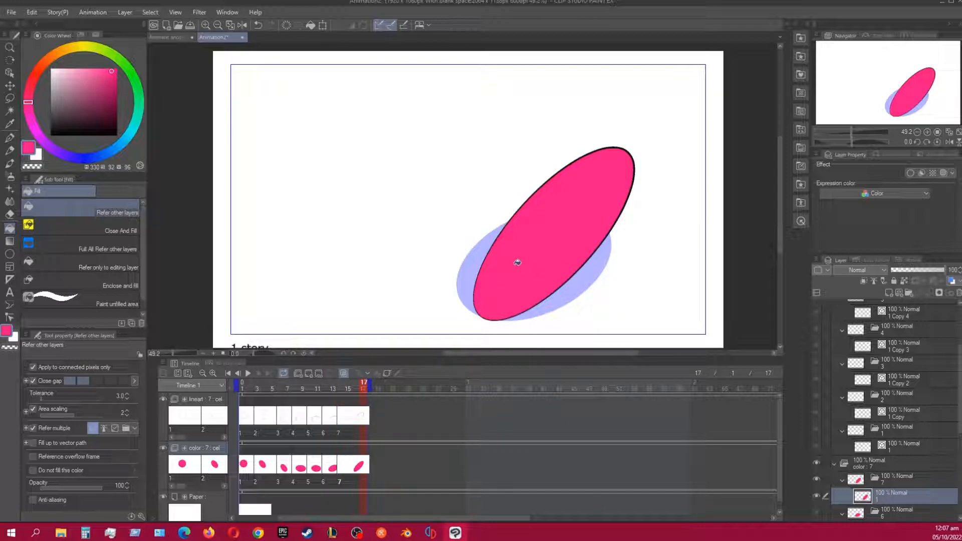
key("ctrl+Left")
key("ctrl+Left")
key("ctrl+Left")
key("ctrl+Left")
key("ctrl+Left")
key("ctrl+Left")
key("ctrl+Left")
key("ctrl+Left")
key("ctrl+Left")
key("ctrl+Left")
key("ctrl+Left")
key("ctrl+Left")
key("ctrl+Left")
key("ctrl+Left")
key("ctrl+Left")
key("ctrl+Left")
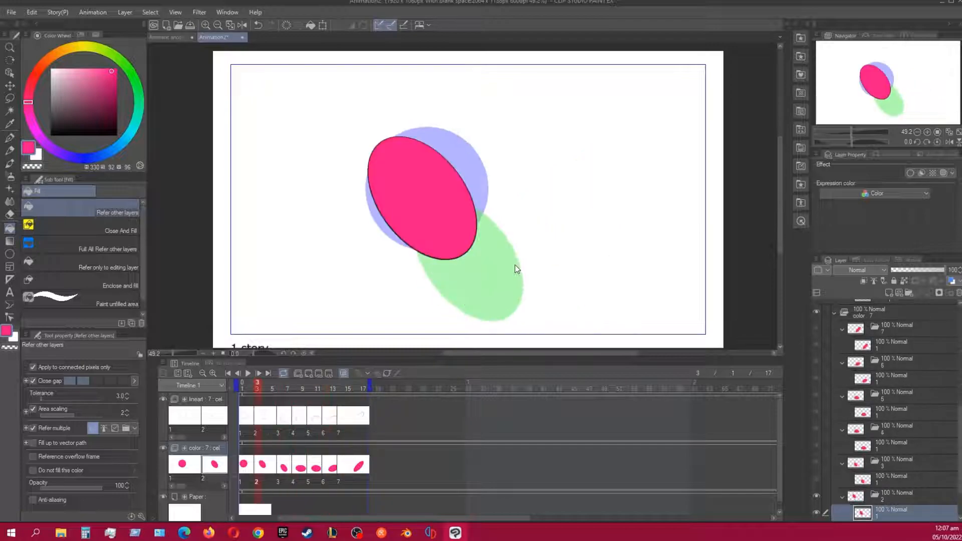
key("ctrl+Right")
key("ctrl+Right")
key("ctrl+Right")
key("ctrl+Right")
key("ctrl+Right")
key("ctrl+Right")
key("ctrl+Right")
key("ctrl+Right")
key("ctrl+Right")
key("ctrl+Right")
key("ctrl+Right")
key("ctrl+Right")
key("ctrl+Right")
key("ctrl+Right")
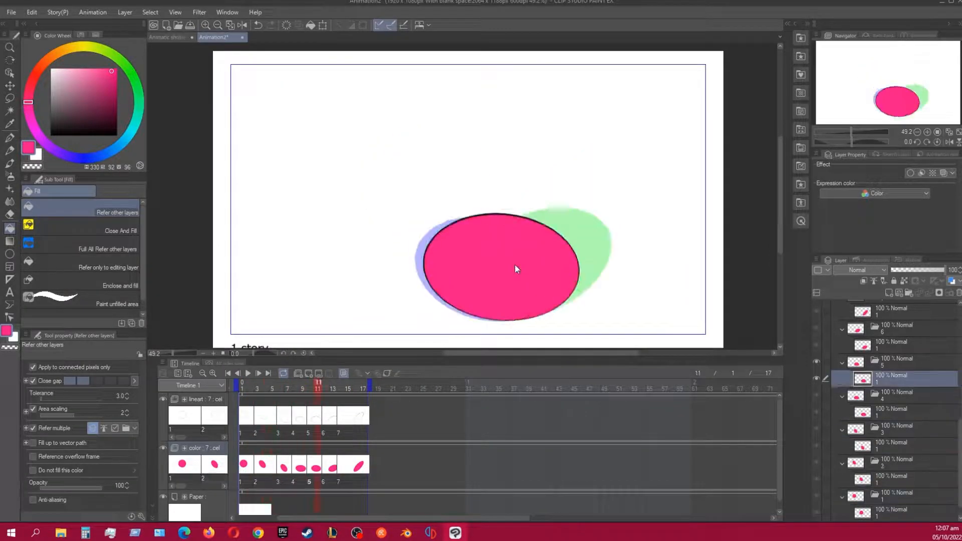
key("ctrl+Left")
key("ctrl+Left")
key("ctrl+Left")
key("ctrl+Left")
key("ctrl+Left")
key("ctrl+Left")
key("ctrl+Left")
key("ctrl+Left")
key("ctrl+Left")
key("ctrl+Left")
key("ctrl+Left")
key("ctrl+Left")
key("ctrl+Left")
key("ctrl+Left")
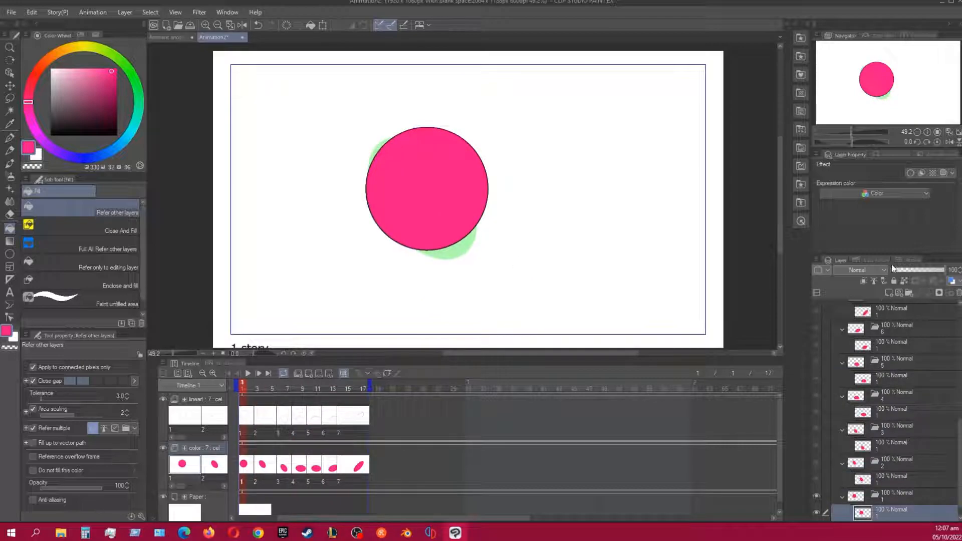
- Add a new raster layer above the pink fill in color cel 1 and clip it to the layer below
scroll(934, 413, "down", 1)
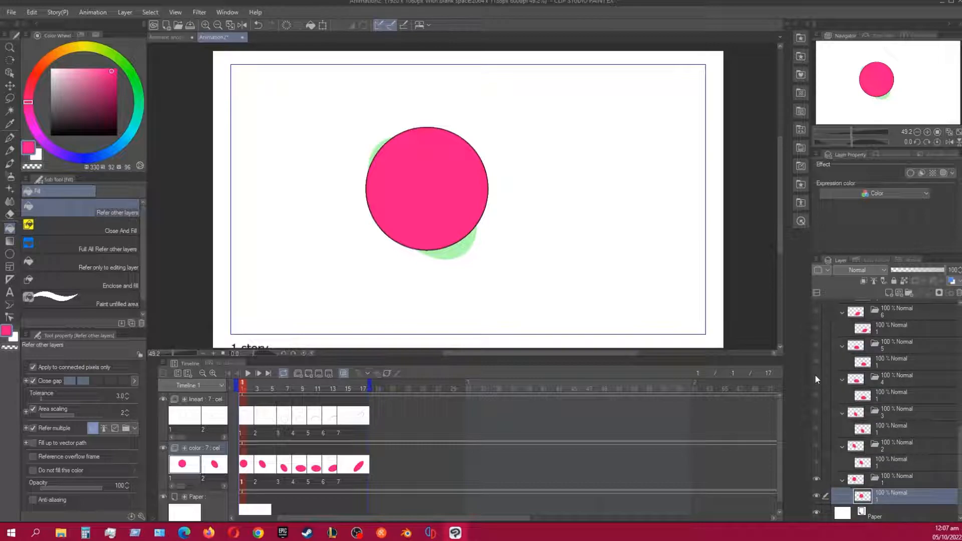
left_click(890, 294)
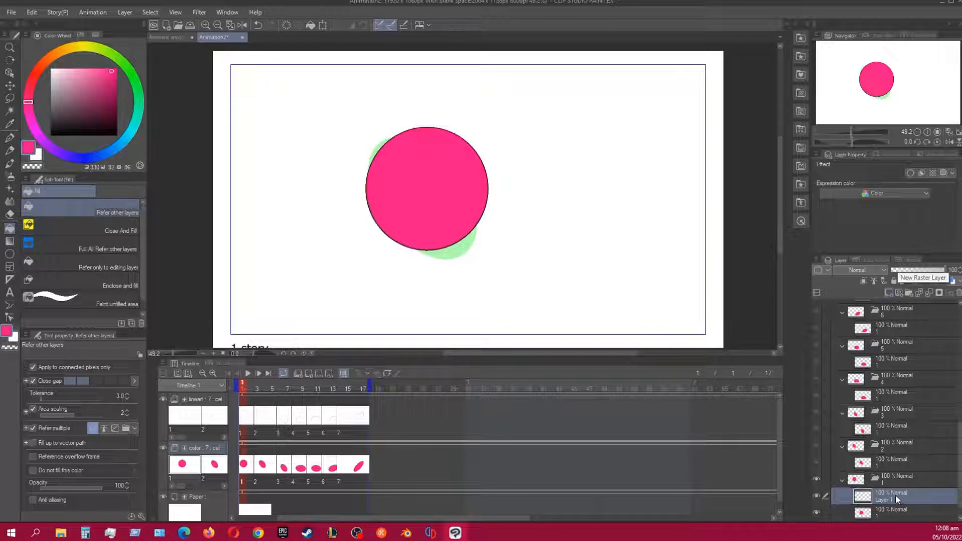
left_click(863, 280)
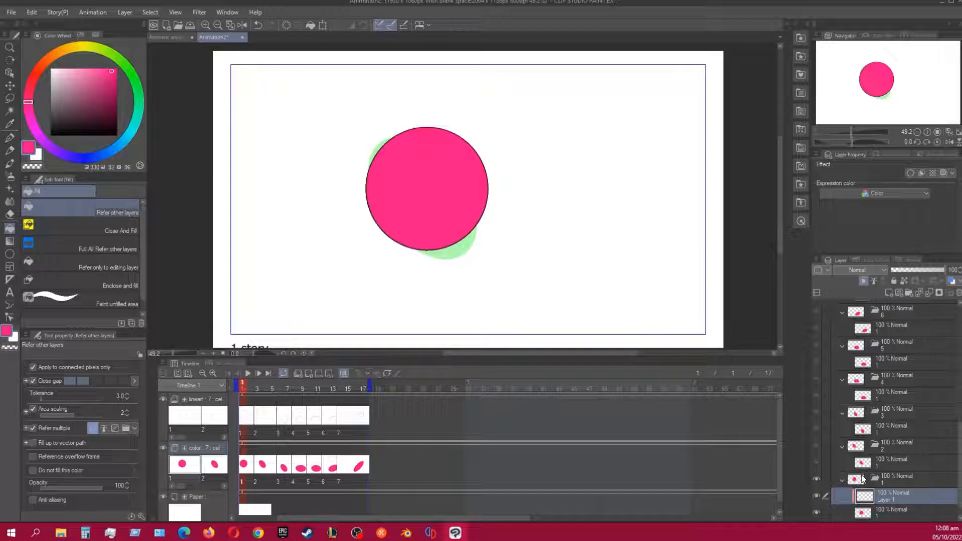
- Add a second clipped raster layer above Layer 1 in color cel 1, and select Layer 1
left_click_drag(961, 448, 960, 457)
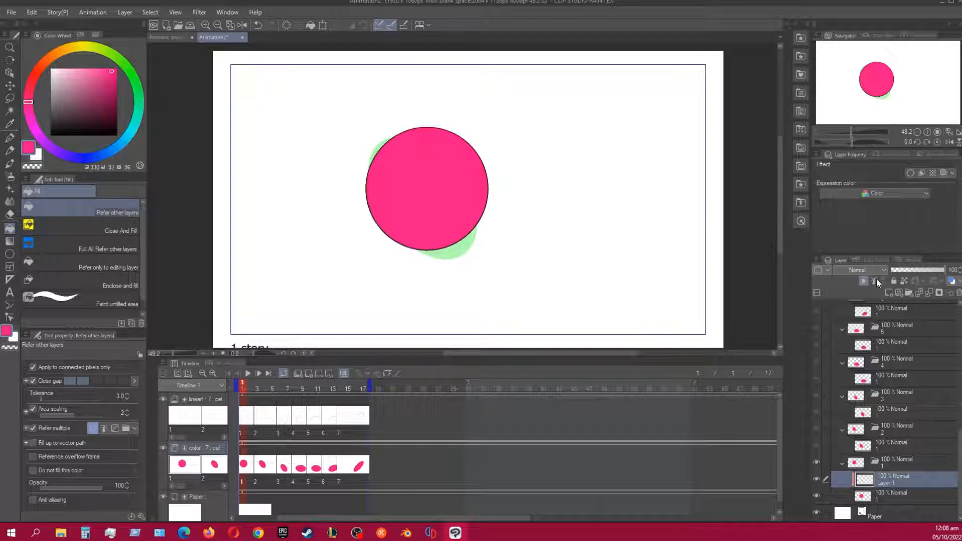
left_click(889, 291)
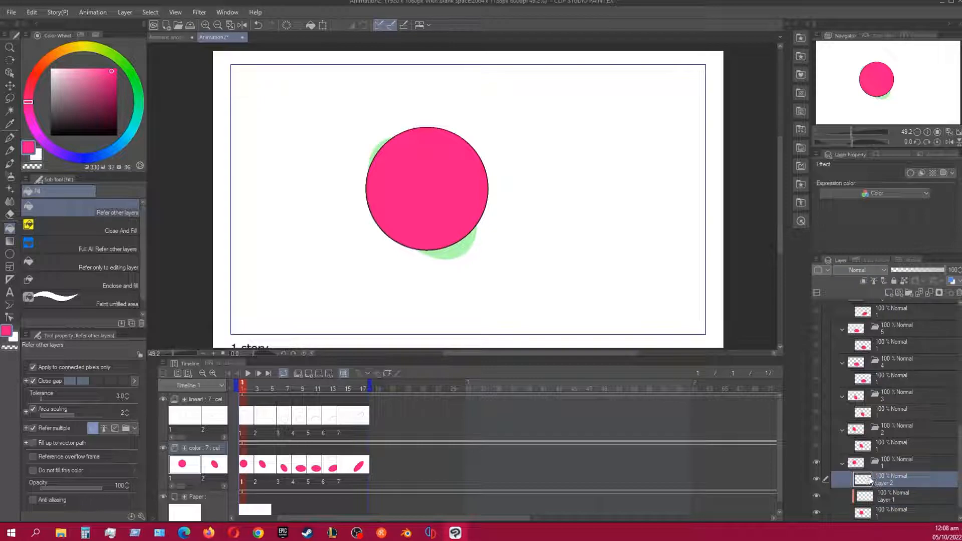
left_click(866, 283)
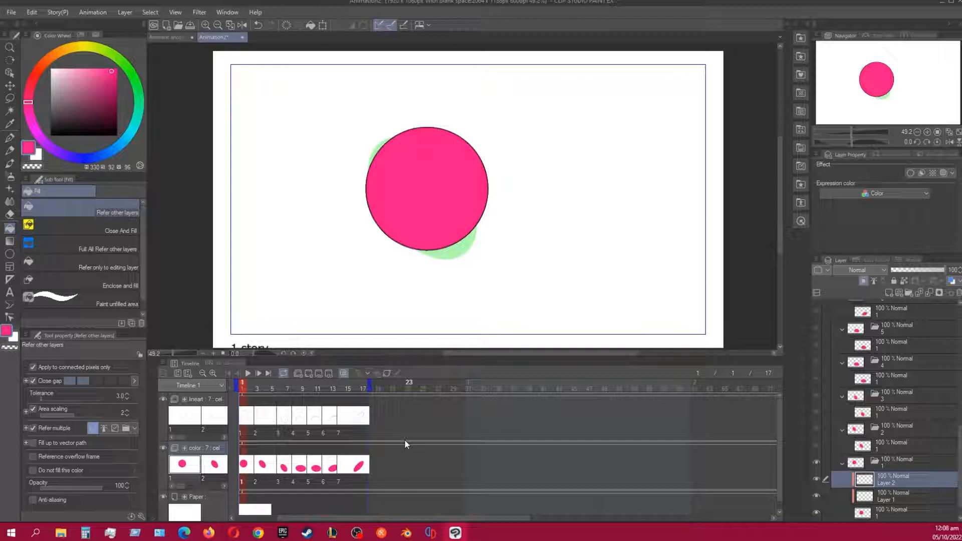
left_click(891, 500)
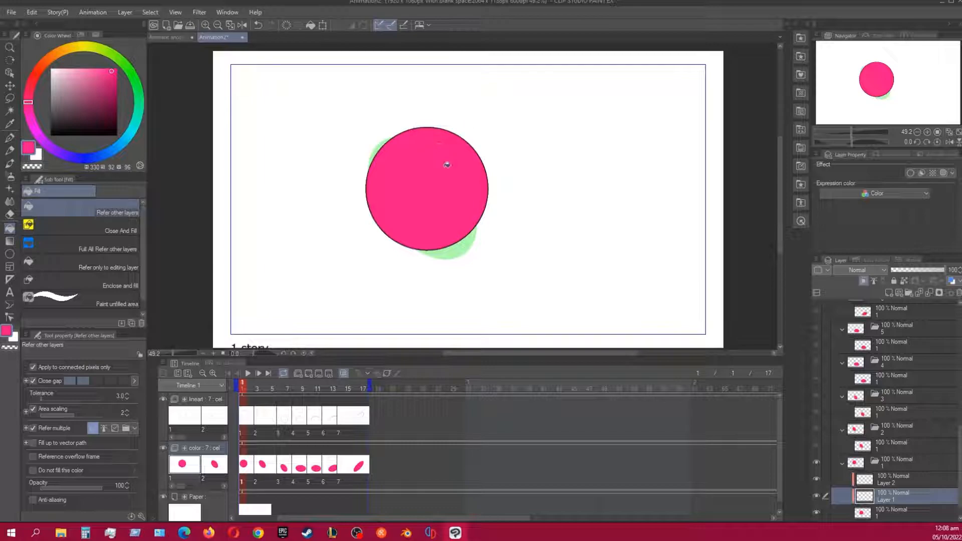
- Set Layer 1 to Multiply, outline a curved shadow edge across the ball with the G-pen and fill the area below it with pink
key("p")
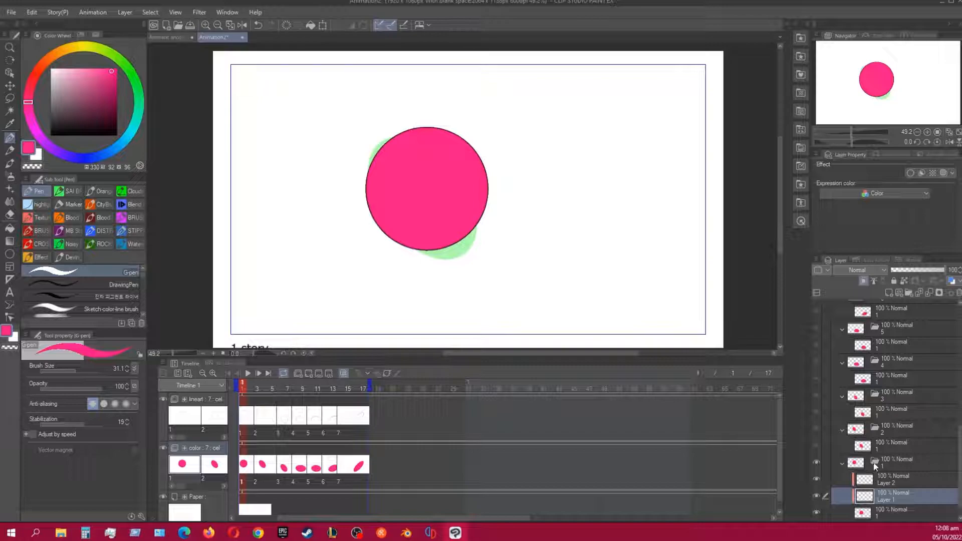
left_click(878, 270)
left_click(847, 18)
mouse_move(370, 204)
left_mouse_down()
mouse_move(423, 211)
mouse_move(479, 173)
mouse_move(486, 146)
left_mouse_up()
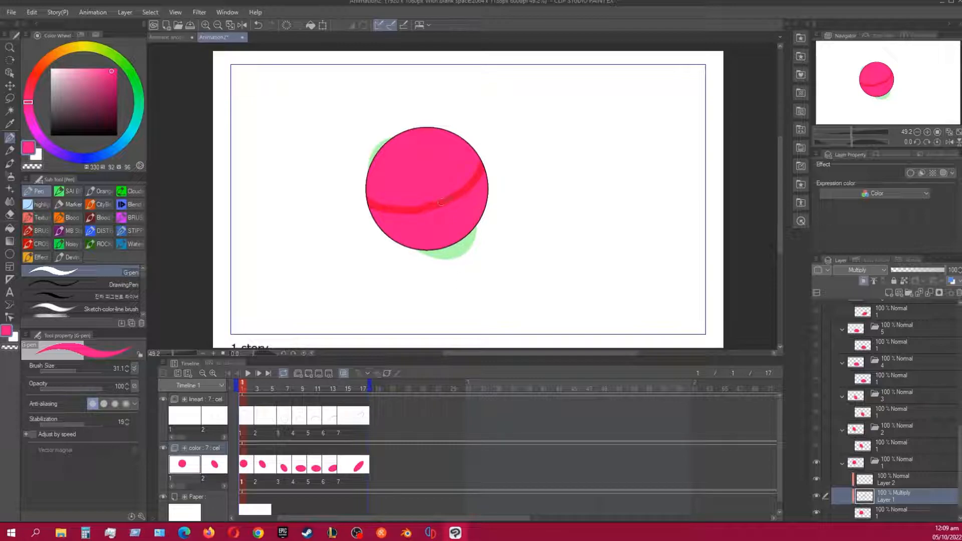
key("g")
key("g")
left_click(456, 210)
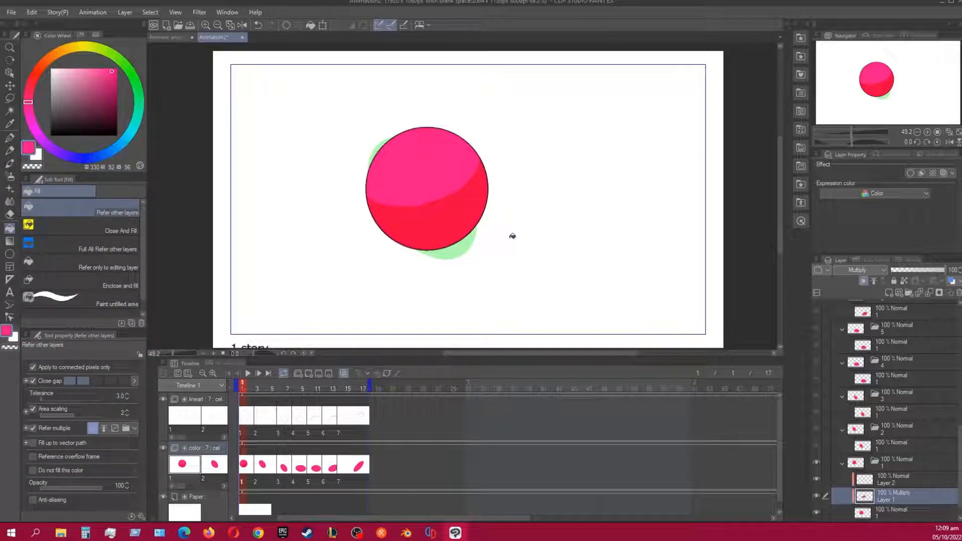
- Set Layer 2 to Color dodge and paint a filled oval highlight near the ball's top in light pink (HSV 330, 31, 99)
left_click(870, 480)
left_click(66, 73)
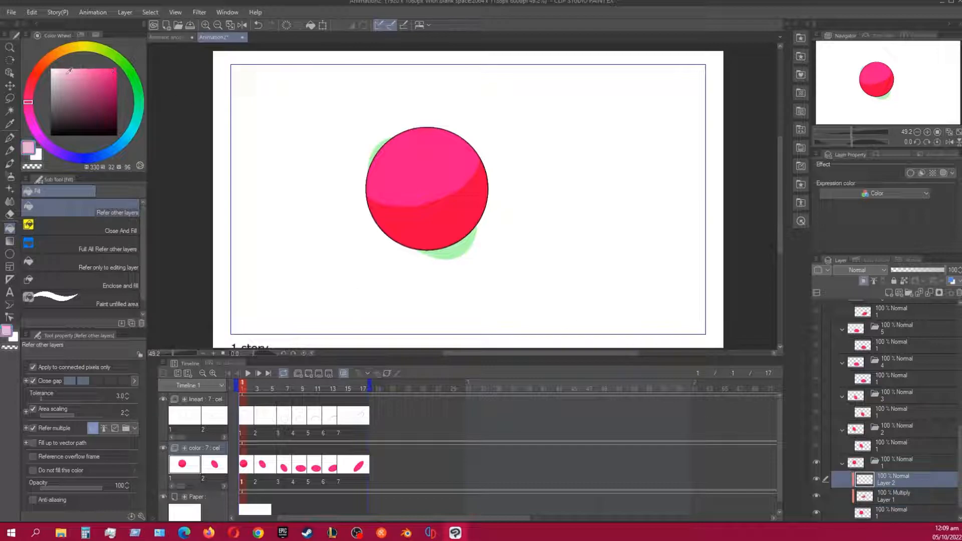
left_click(71, 69)
left_click(873, 270)
left_click(861, 65)
key("p")
mouse_move(408, 145)
left_mouse_down()
mouse_move(402, 169)
mouse_move(422, 174)
mouse_move(411, 146)
left_mouse_up()
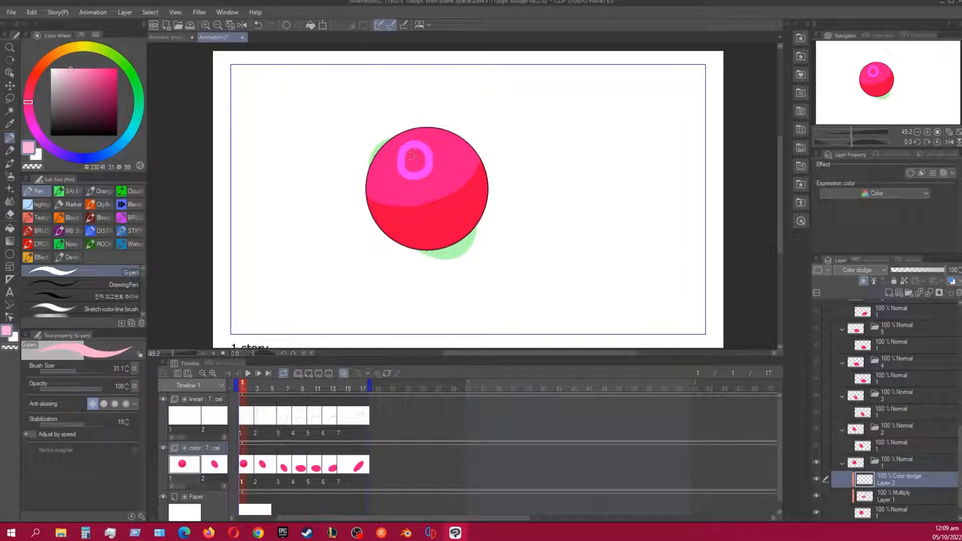
key("g")
key("g")
left_click(415, 160)
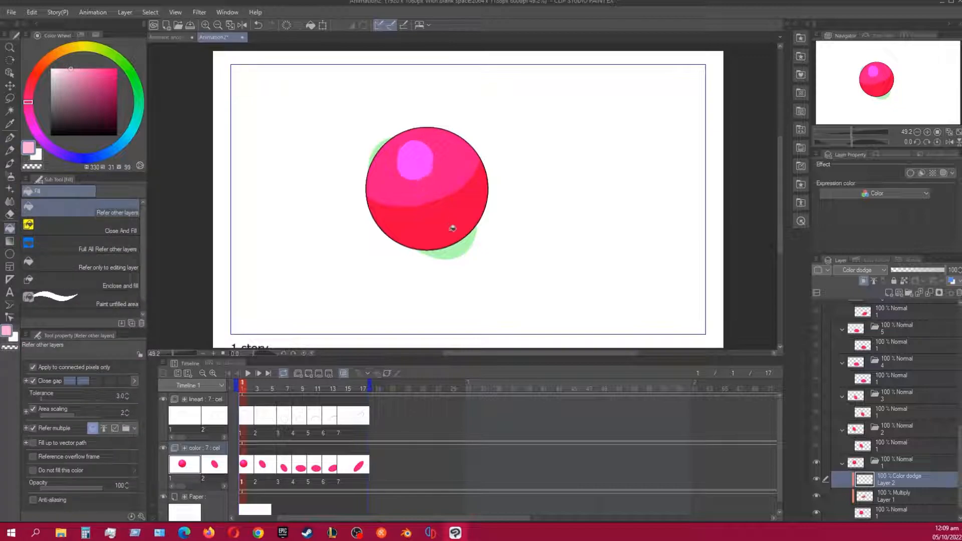
- Paint a smaller, paler pink spot (HSV 330, 16, 99) inside the oval highlight on Layer 2
left_click(60, 69)
key("p")
left_click_drag(415, 155, 416, 157)
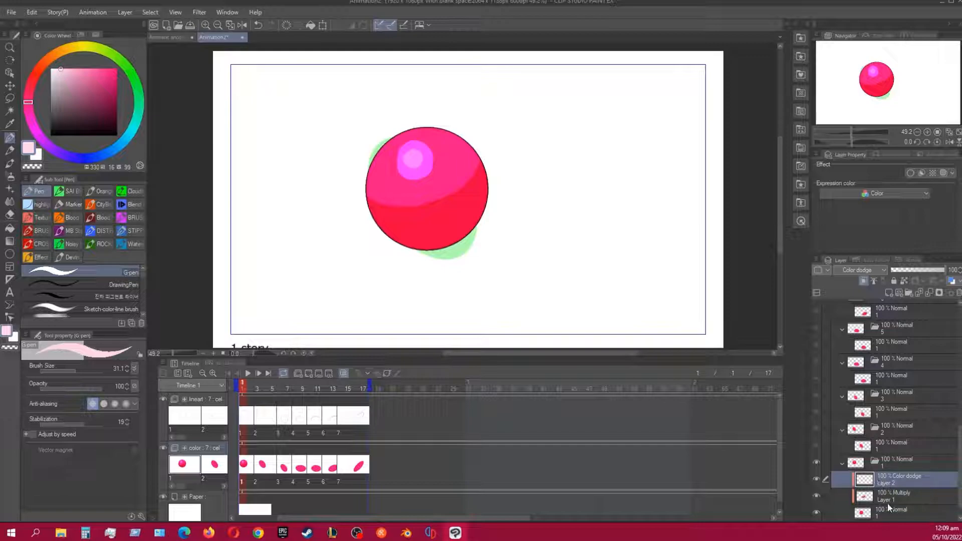
left_click(892, 444)
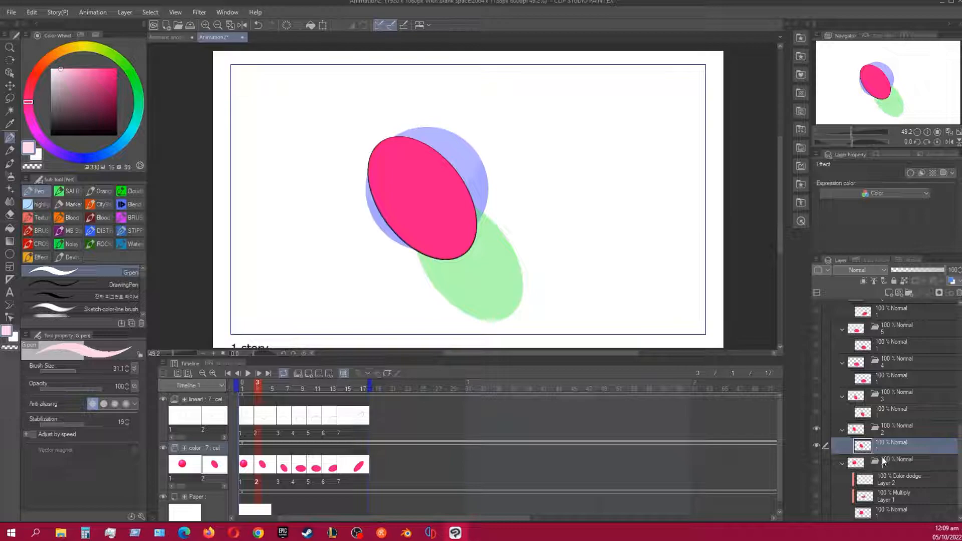
left_click(895, 482)
left_click(892, 511)
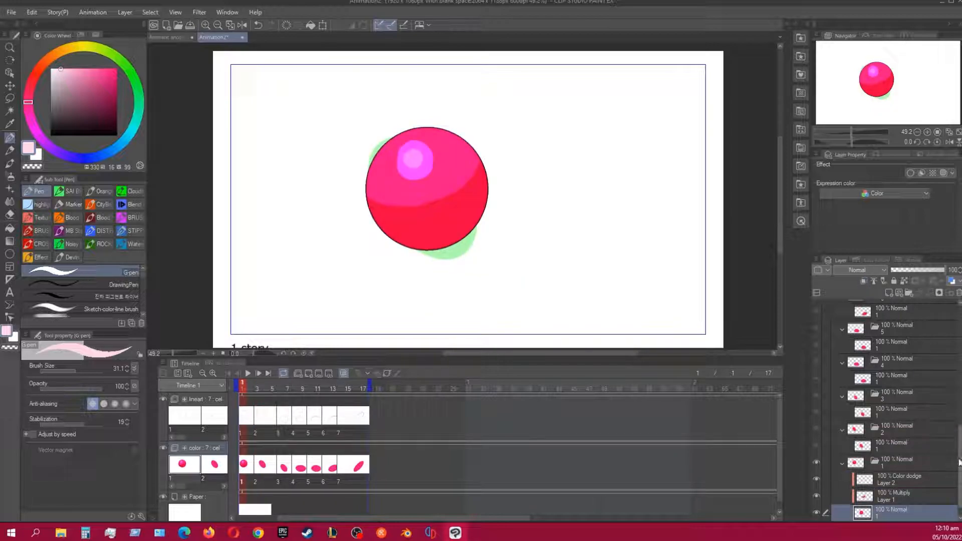
scroll(893, 501, "down", 1)
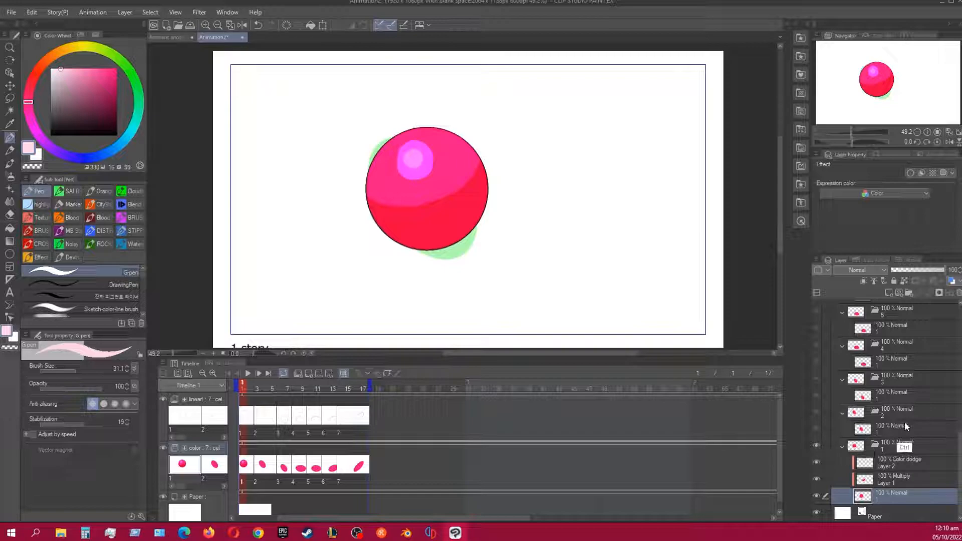
- Undo the shading, the clipped layers and the added color cels until only the pink-filled color cel 1 remains
key("ctrl+z")
key("ctrl+z")
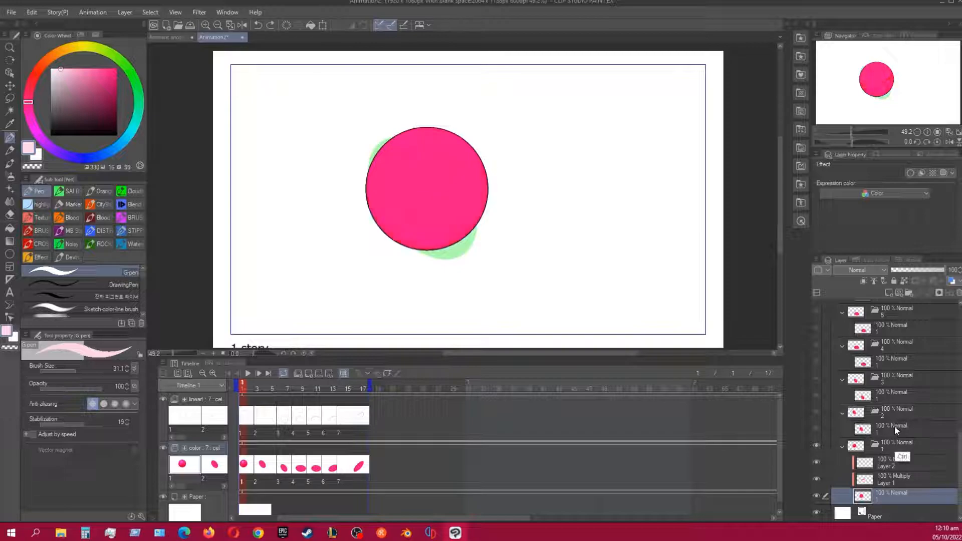
key("ctrl+z")
key("ctrl+z")
key("ctrl+z")
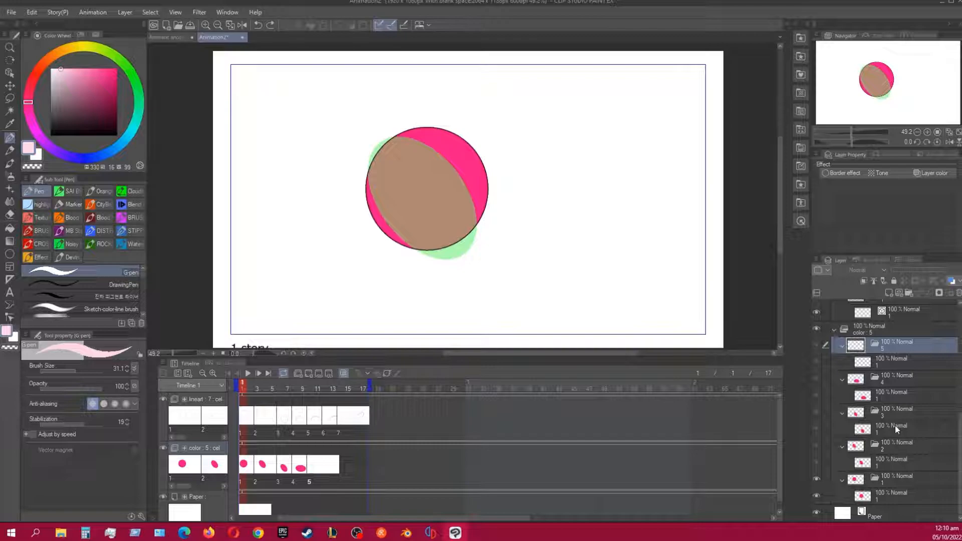
key("ctrl+z")
key("ctrl+z")
key("ctrl+z")
key("ctrl+z")
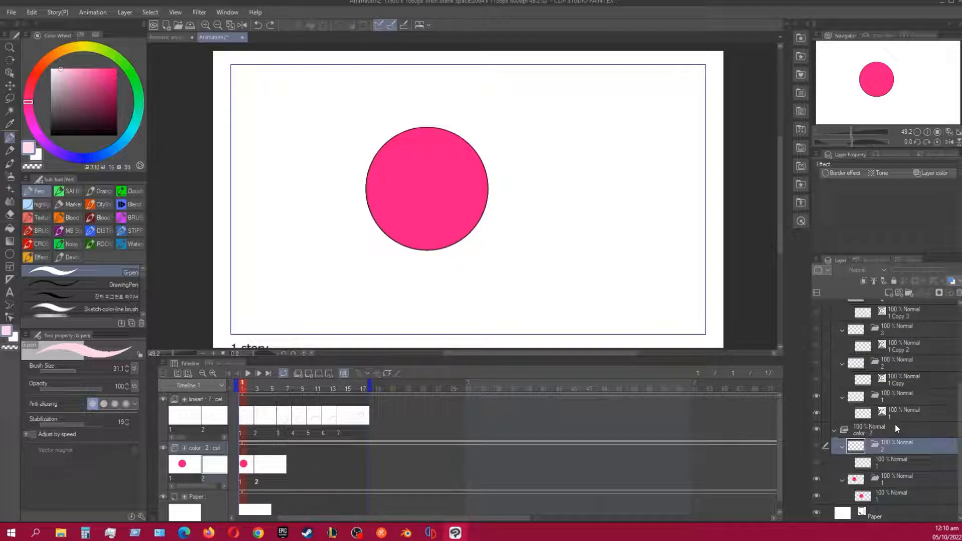
key("ctrl+z")
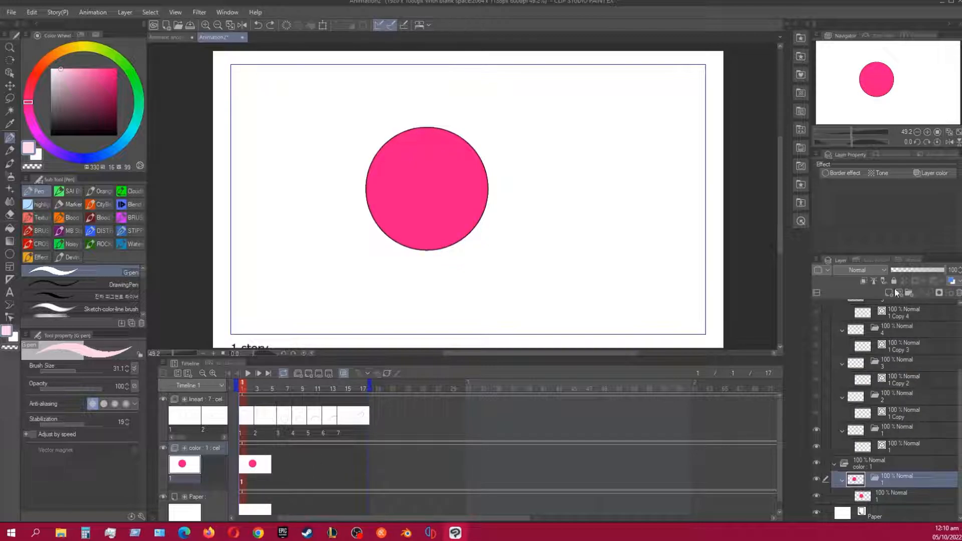
- Add two new raster layers above the pink fill in color cel 1
left_click(895, 503)
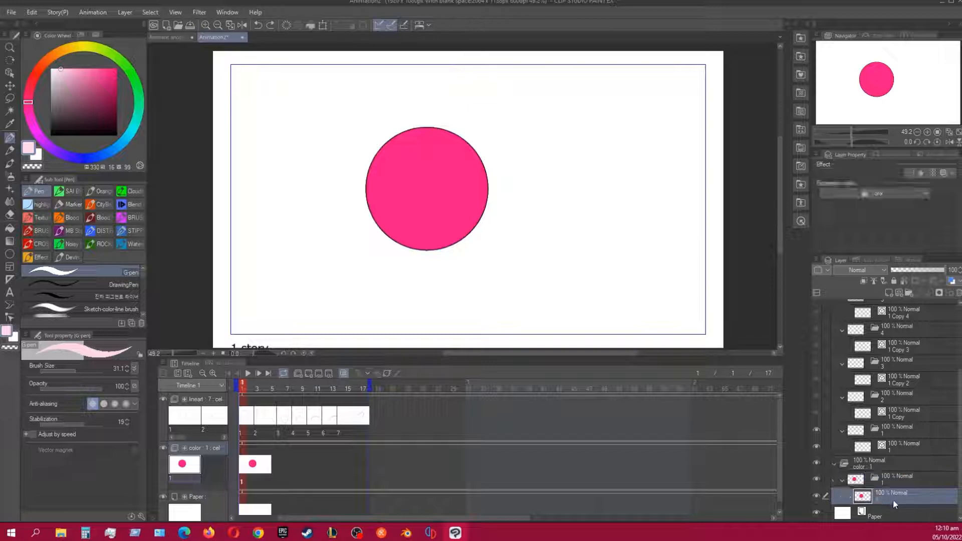
left_click(890, 293)
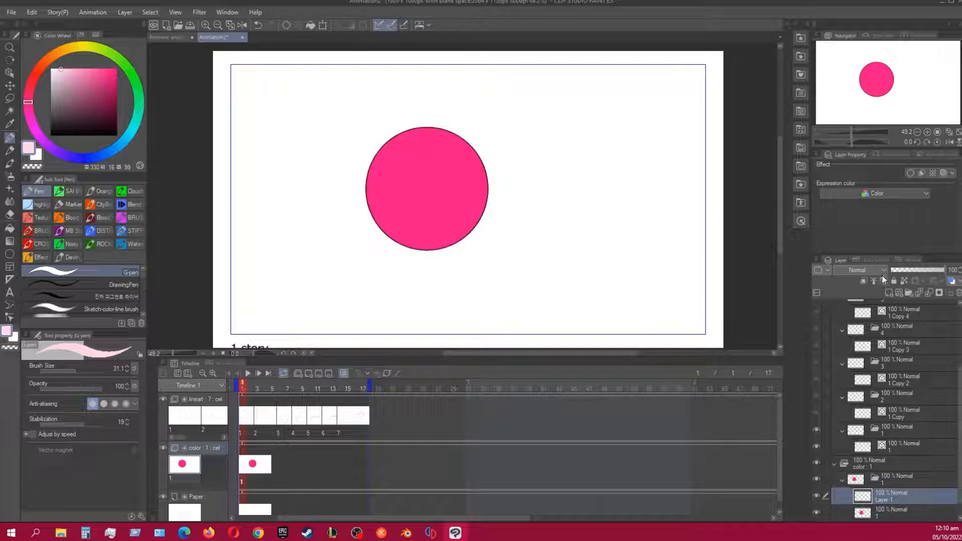
left_click(890, 293)
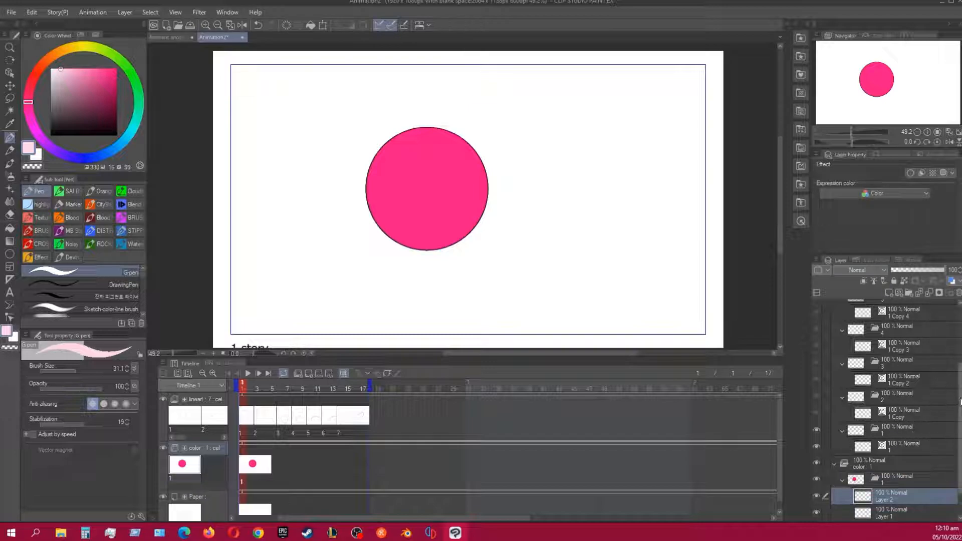
- Clip Layer 1 and Layer 2 to the pink fill layer below, and select Layer 1
scroll(960, 401, "down", 2)
left_click(886, 481)
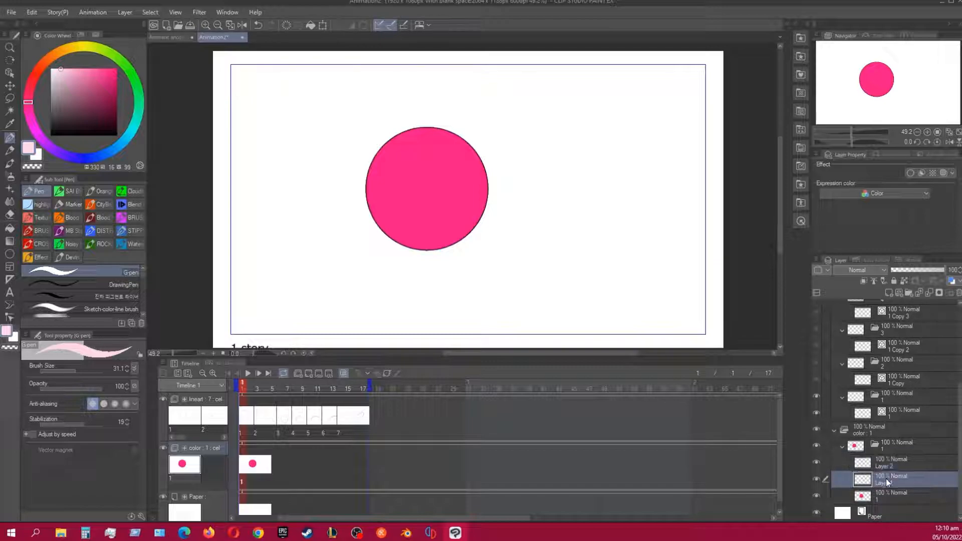
left_click(864, 281)
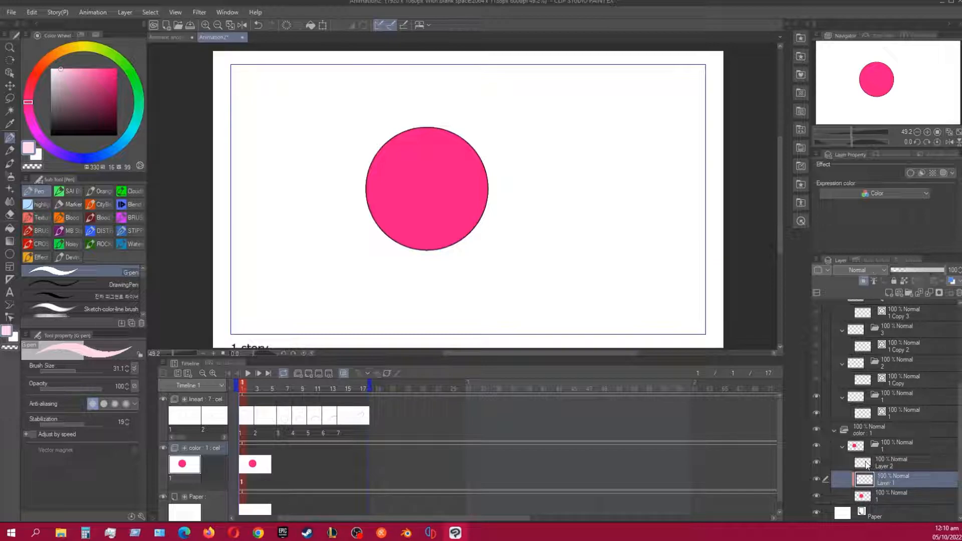
left_click(866, 465)
left_click(864, 281)
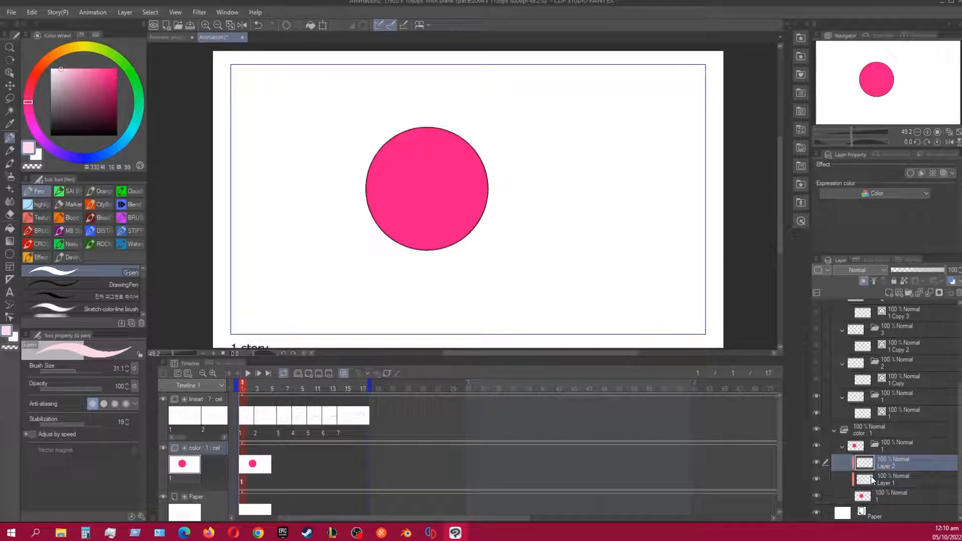
left_click(868, 500)
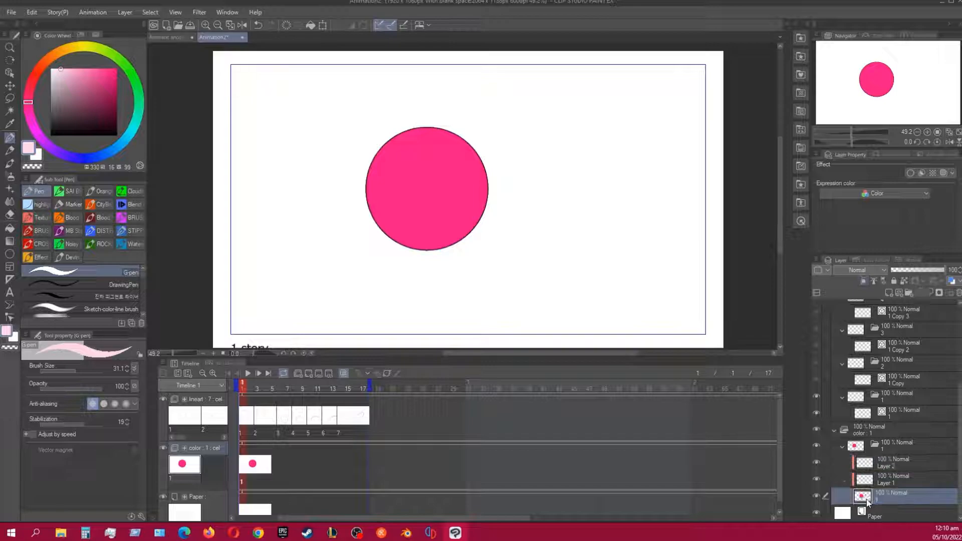
left_click(869, 485)
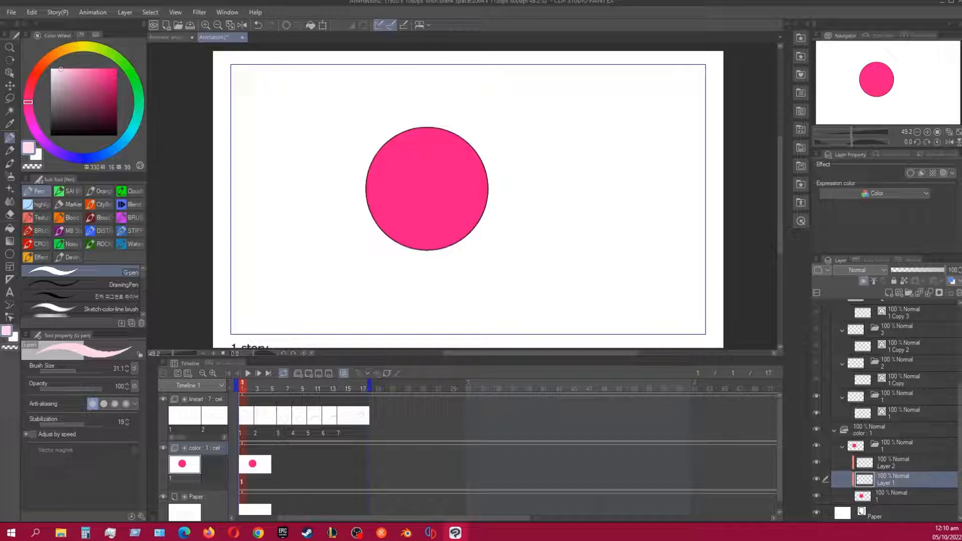
- Try a light pink curved stroke across the ball and a light pink highlight ring on Layer 1
mouse_move(368, 212)
left_mouse_down()
mouse_move(436, 198)
mouse_move(474, 142)
left_mouse_up()
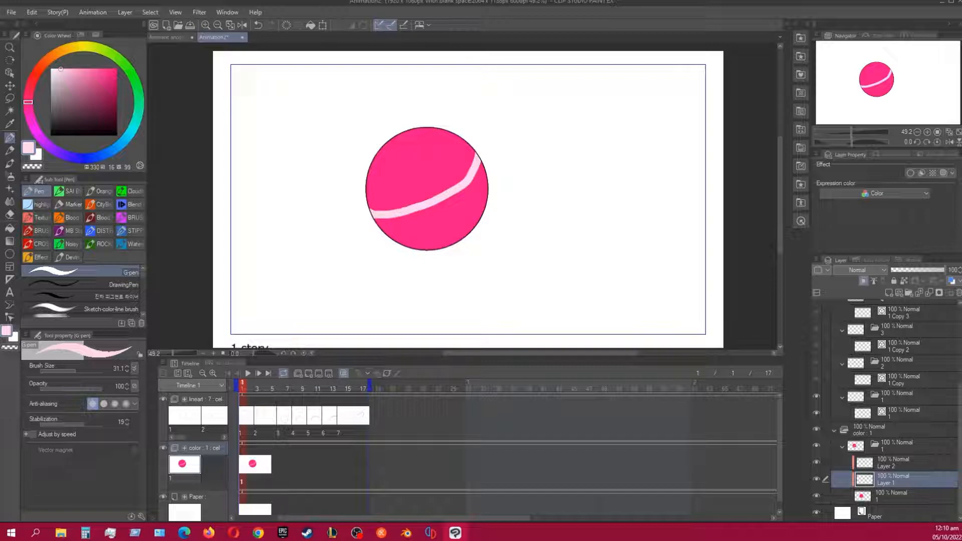
key("ctrl+z")
mouse_move(410, 142)
left_mouse_down()
mouse_move(387, 160)
mouse_move(421, 181)
mouse_move(428, 138)
mouse_move(395, 152)
mouse_move(420, 176)
mouse_move(407, 147)
left_mouse_up()
key("ctrl+z")
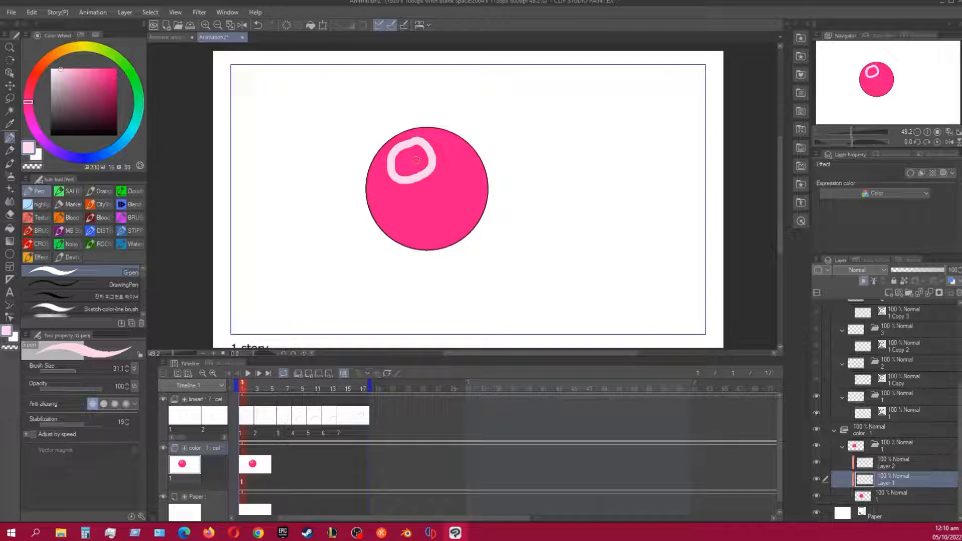
- Replace the light pink ring on Layer 1 with a curved shadow line across the ball in dark plum (HSV 330, 59, 39)
left_click_drag(92, 100, 90, 108)
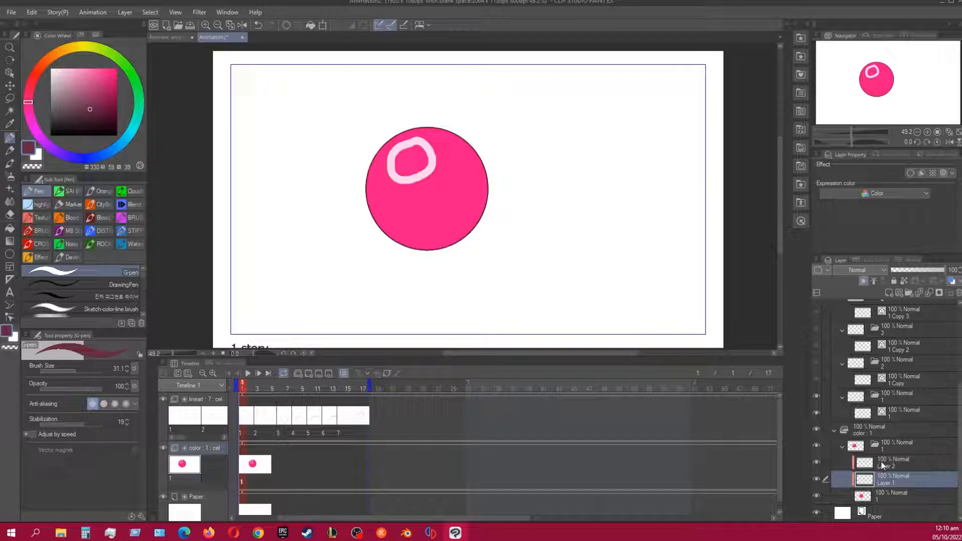
key("ctrl+z")
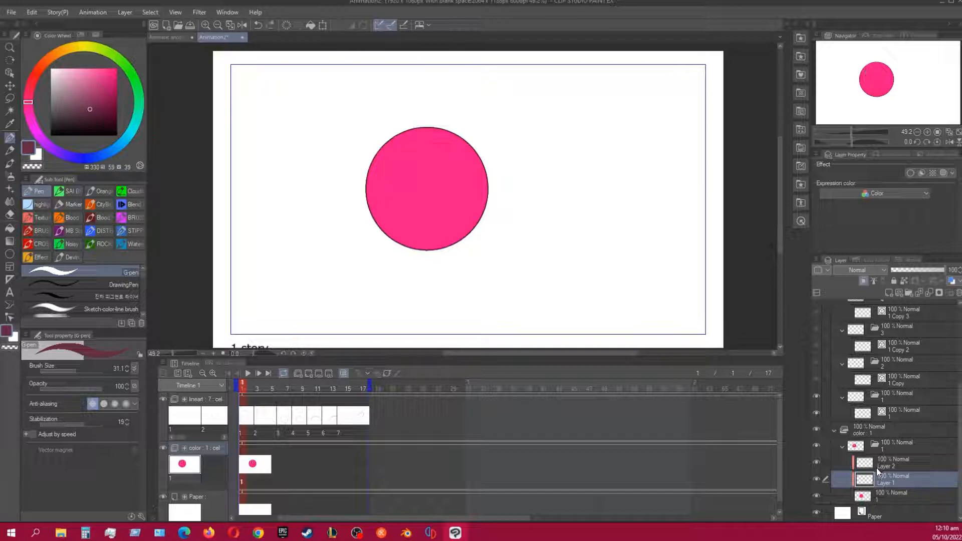
left_click_drag(372, 221, 479, 161)
key("ctrl+z")
mouse_move(370, 221)
left_mouse_down()
mouse_move(439, 208)
mouse_move(481, 145)
left_mouse_up()
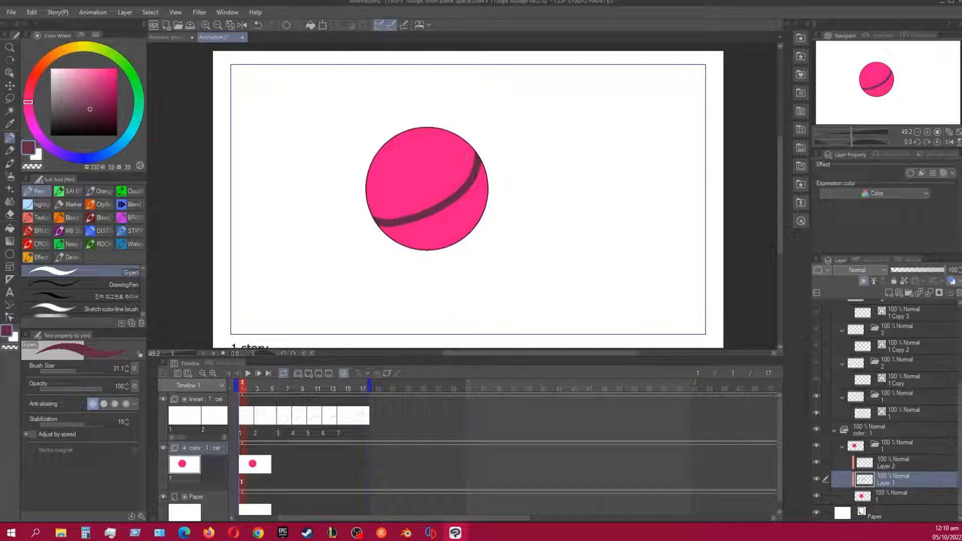
- Draw an oval highlight ring near the ball's top on Layer 2 in light pink (HSV 330, 20, 100)
left_click(874, 461)
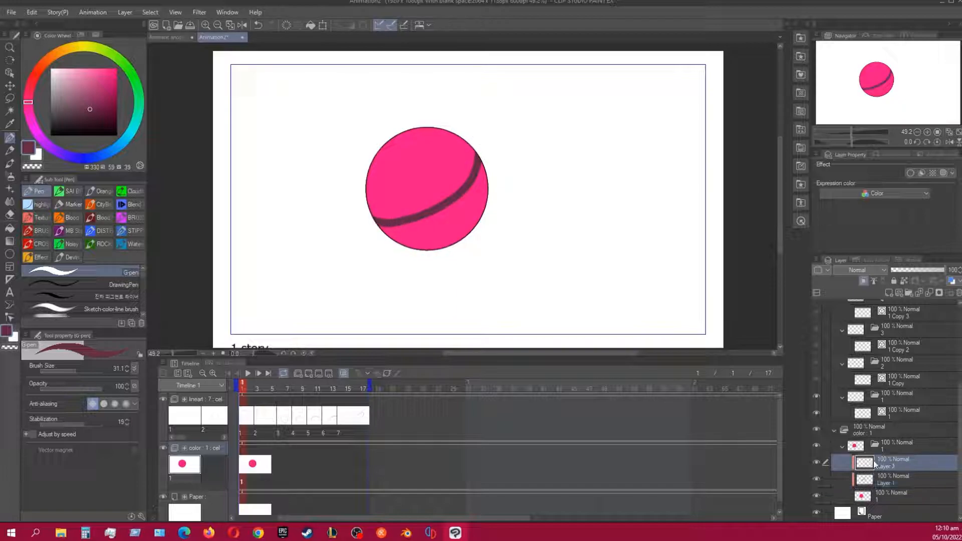
left_click(63, 68)
mouse_move(414, 145)
left_mouse_down()
mouse_move(422, 163)
mouse_move(419, 140)
left_mouse_up()
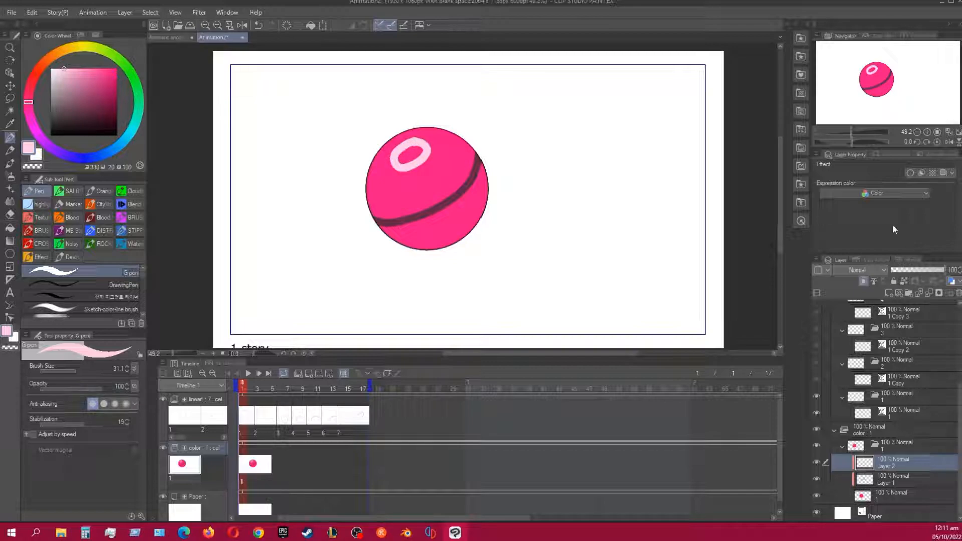
- Set the blending mode of Layer 1 to Multiply and of Layer 2 to Color dodge
left_click(884, 479)
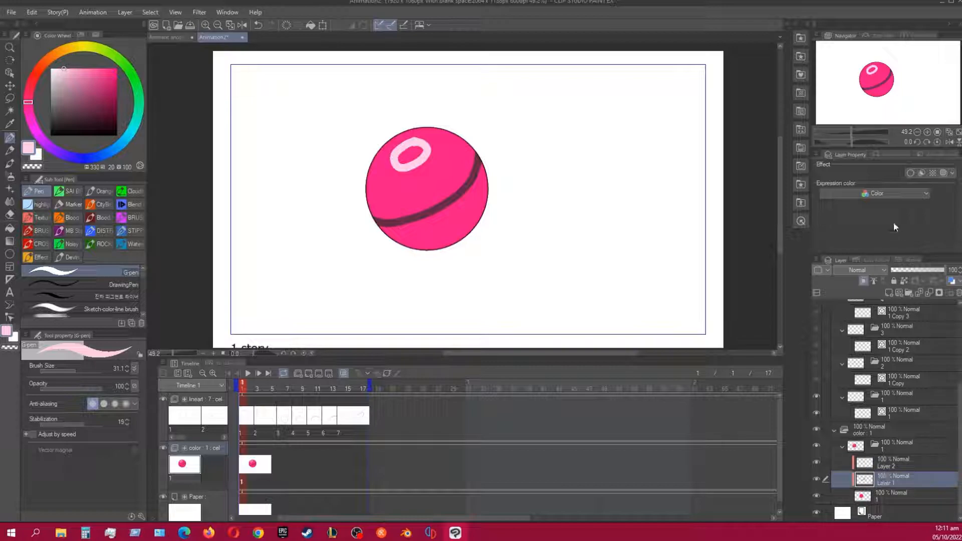
left_click(879, 270)
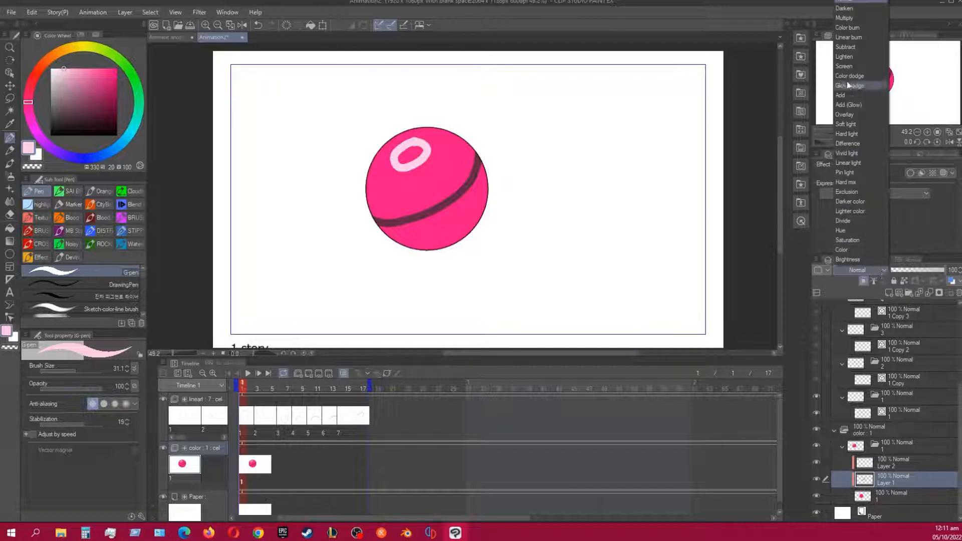
left_click(884, 25)
left_click(878, 460)
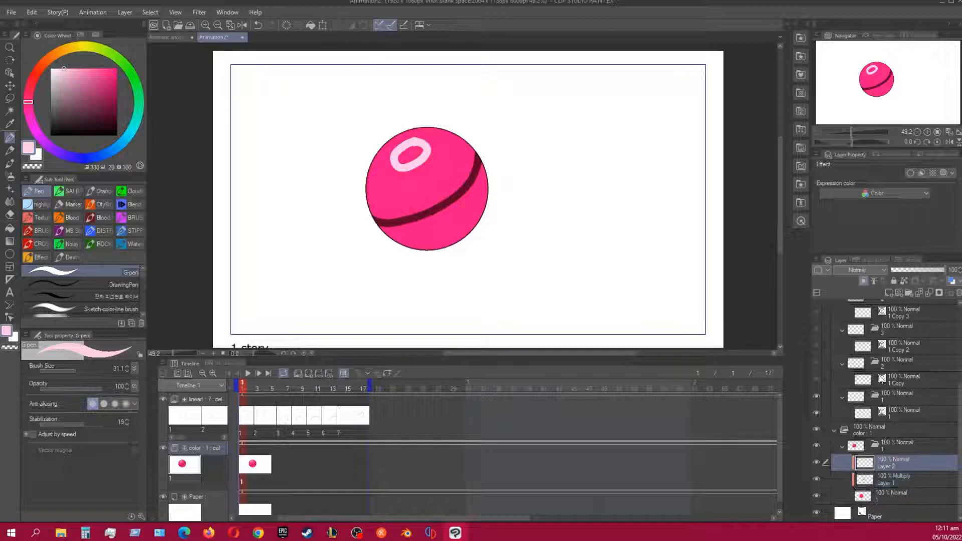
left_click(876, 271)
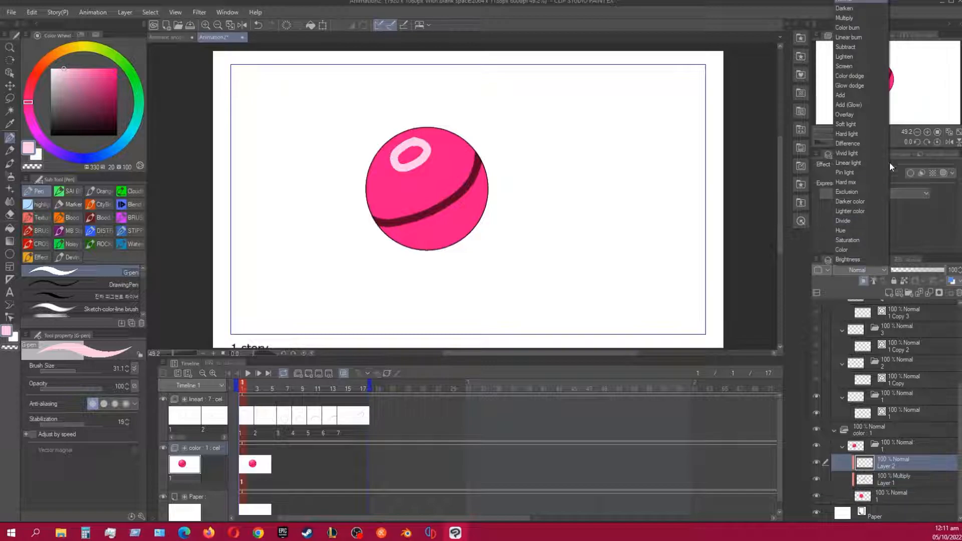
left_click(858, 76)
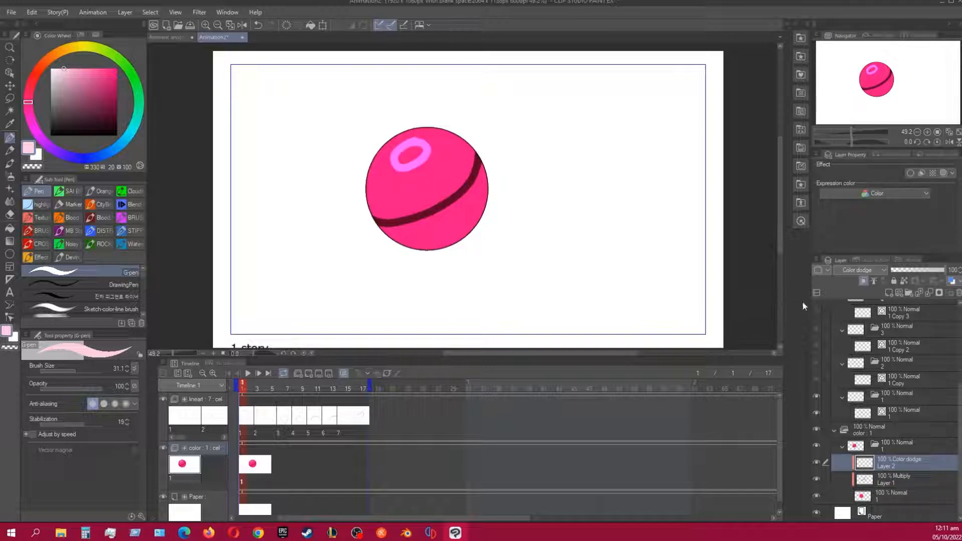
- Set Layer 2's blending mode to Add (Glow) and fill the ball's lower shadow area on Layer 1 with dark crimson (HSV 339, 97, 38)
left_click(870, 271)
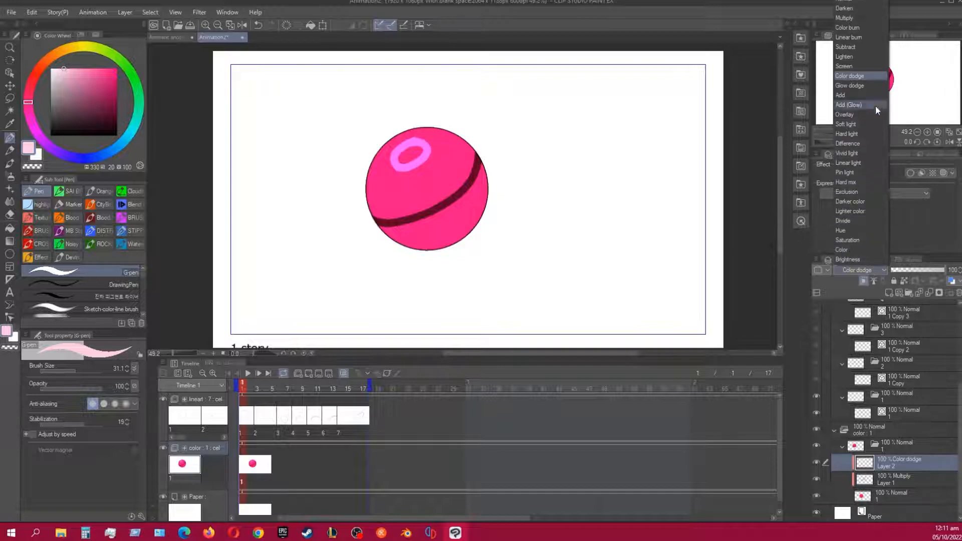
left_click(855, 104)
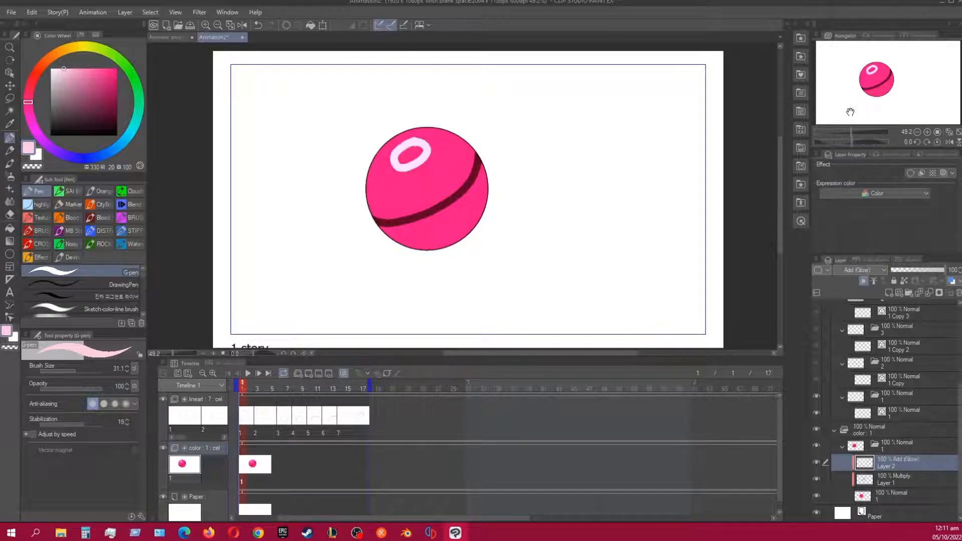
left_click(884, 475)
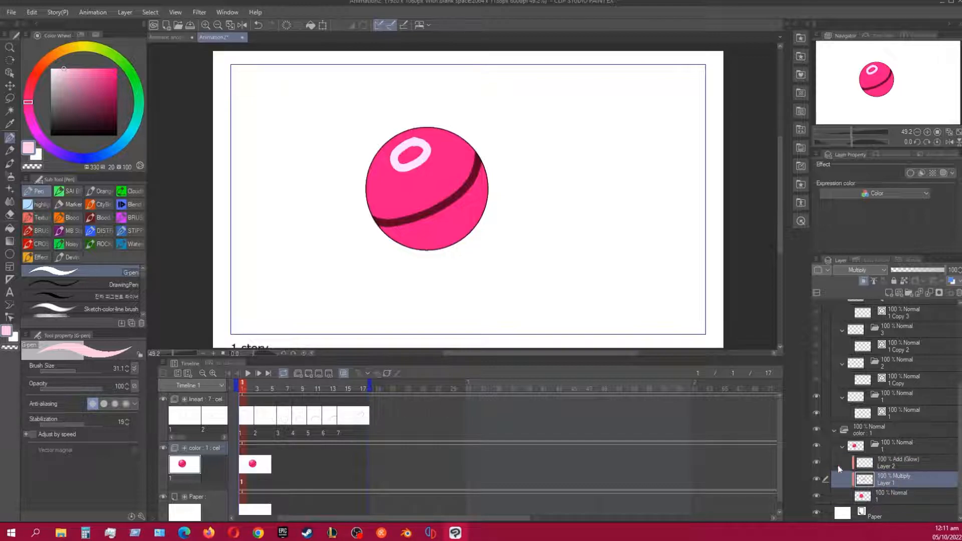
key("g")
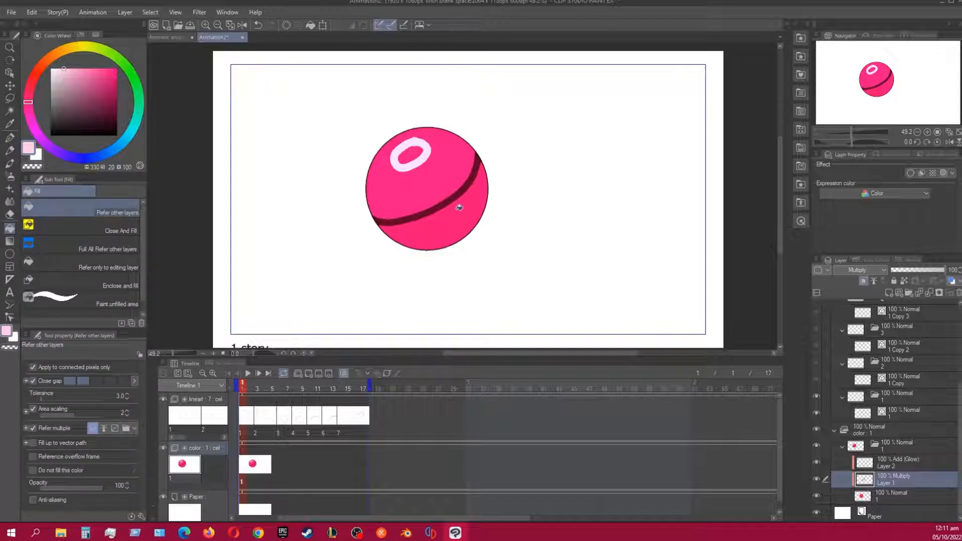
left_click(459, 213, "alt")
left_click(460, 216)
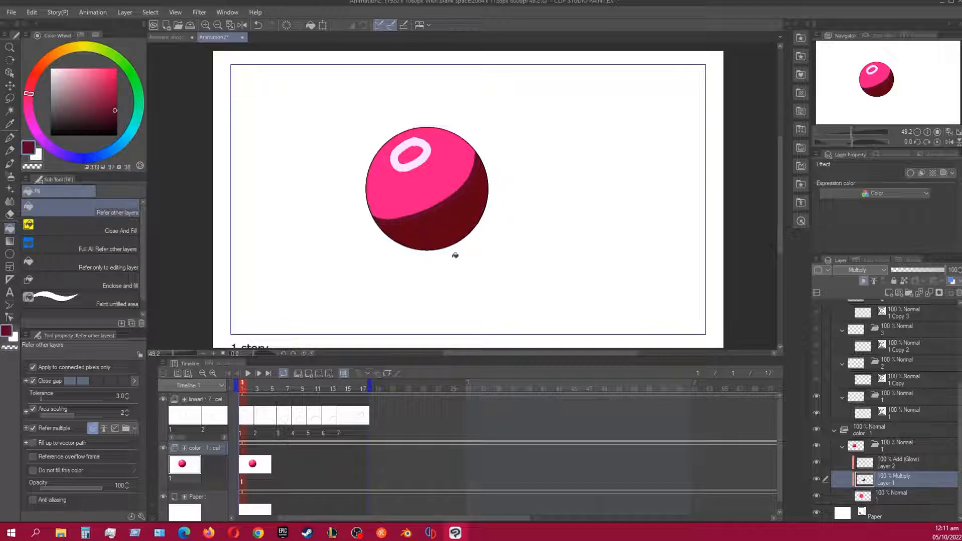
- Fill the inside of the oval highlight ring on Layer 2 with pale pink (HSV 300, 12, 100)
left_click(429, 146, "alt")
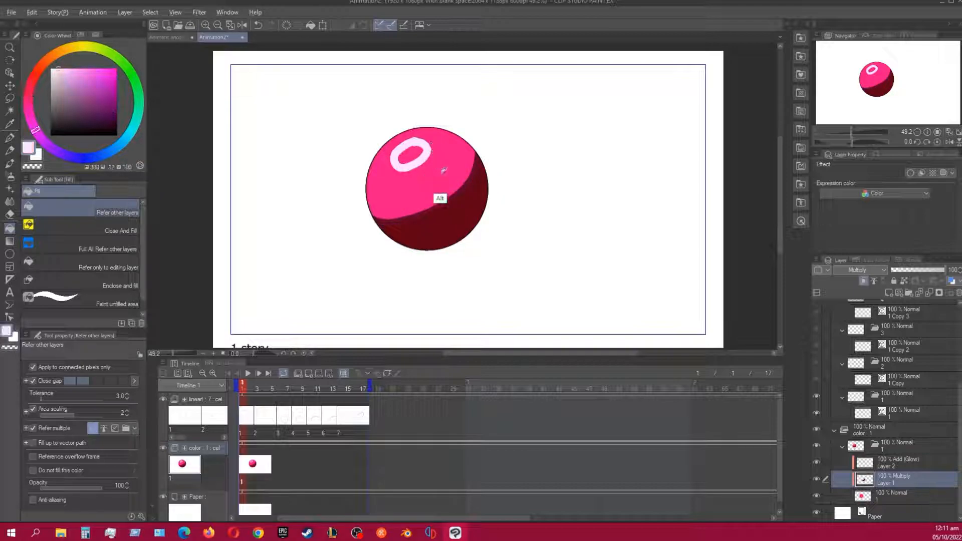
left_click(891, 462)
left_click(429, 149)
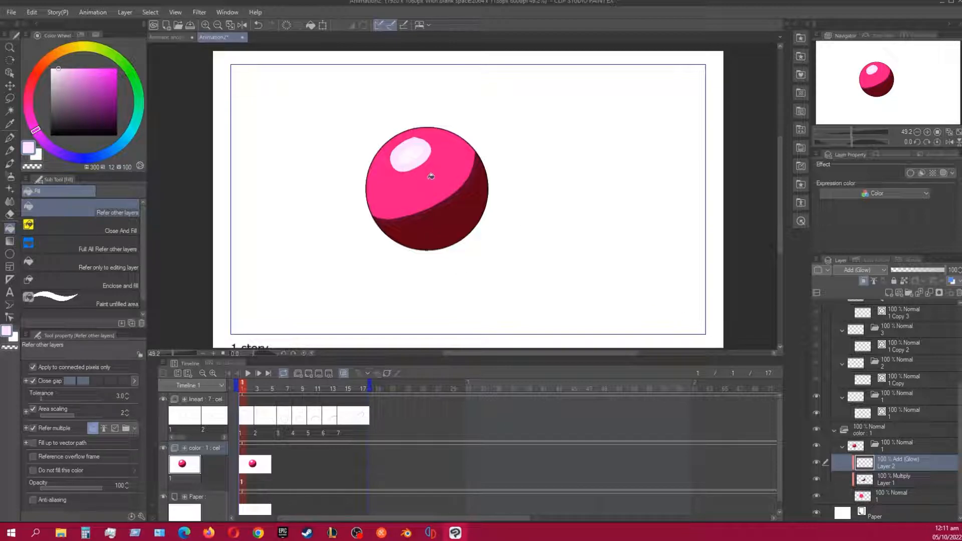
left_click(426, 157)
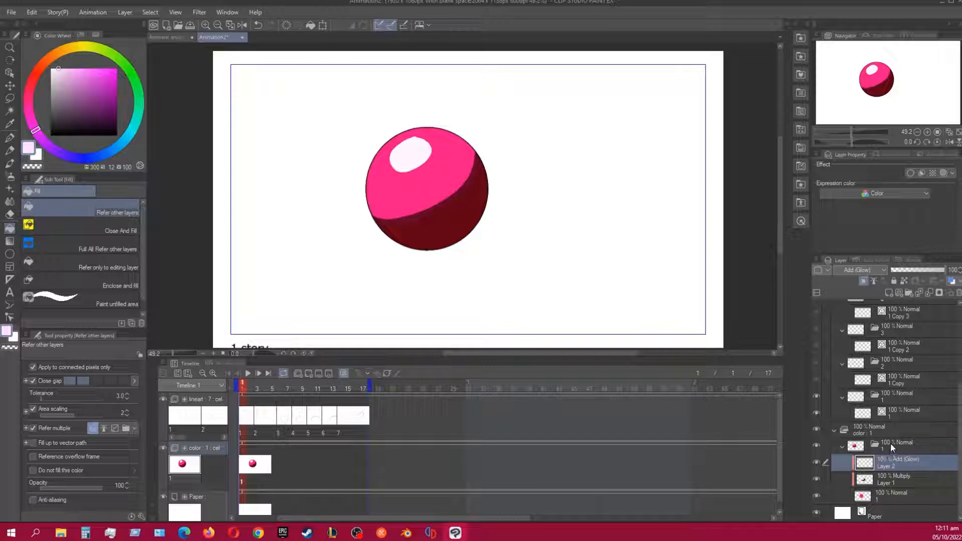
- Create color cels 2, 3 and 4 at frames 3, 6 and 8, aligned with the lineart cels
key("Right")
key("Right")
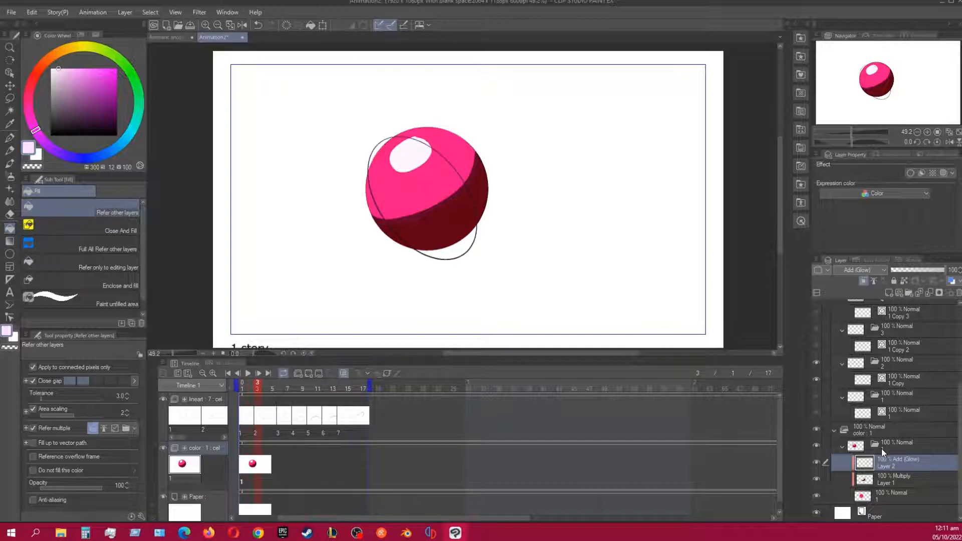
key("alt+n")
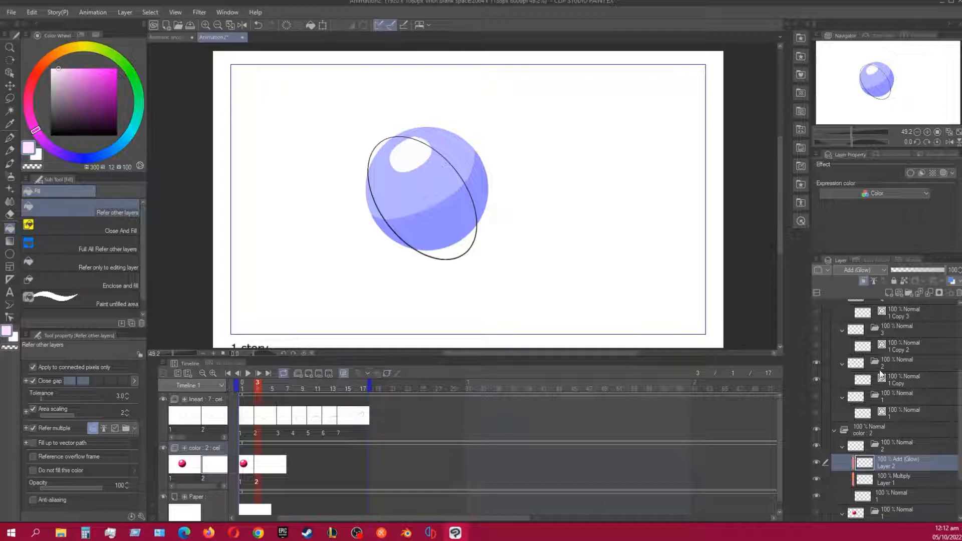
key("Right")
key("Right")
key("Right")
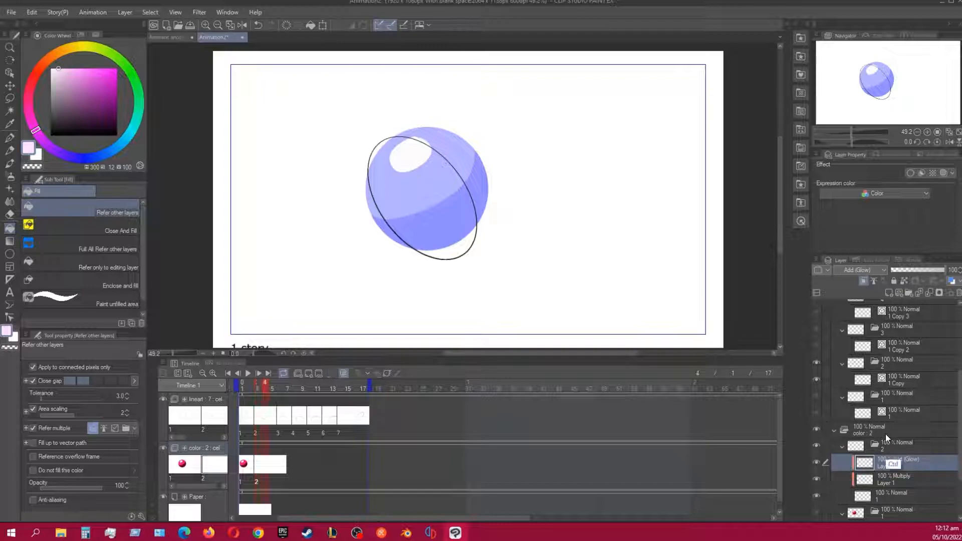
key("alt+n")
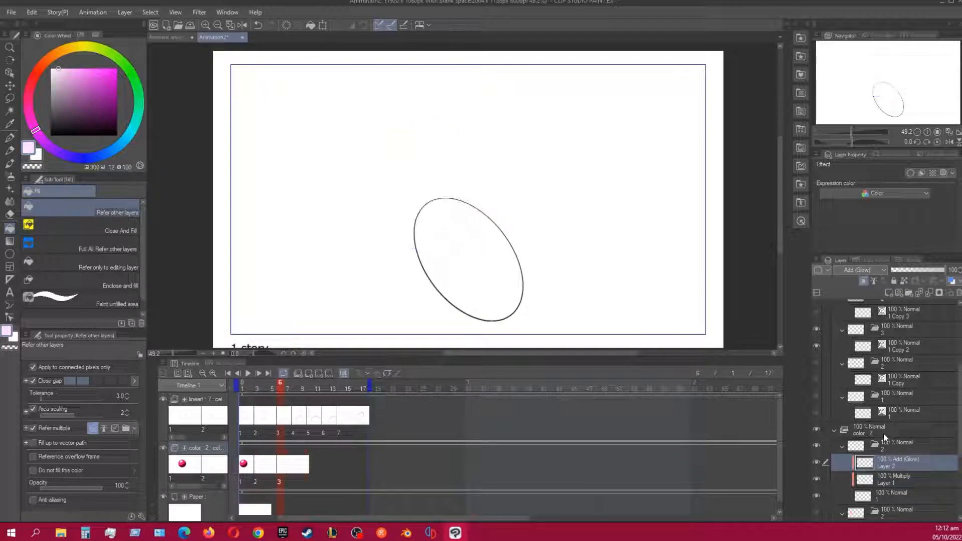
key("Right")
key("Right")
key("alt+n")
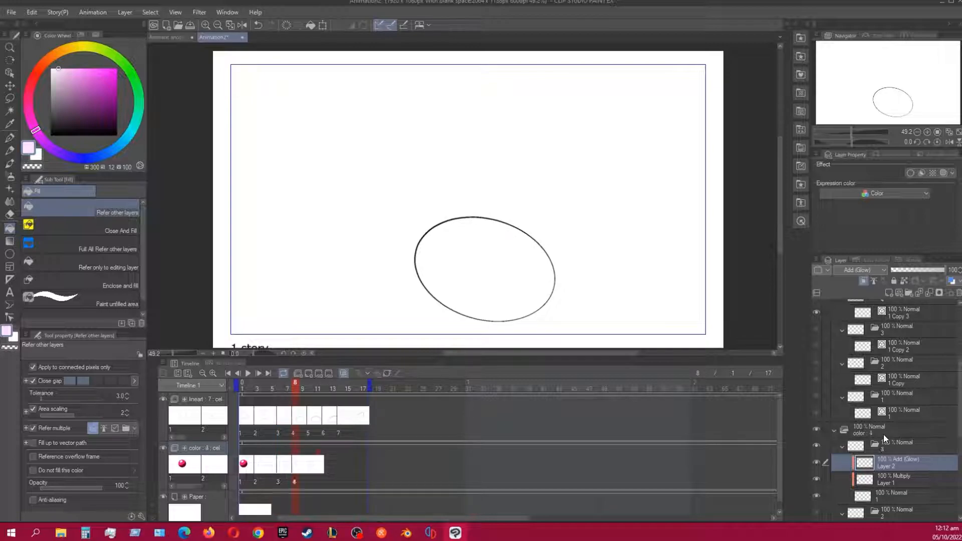
- Create color cels 5, 6 and 7 at frames 10, 12 and 14, aligned with the lineart cels
key("Right")
key("Right")
key("alt+n")
key("Right")
key("Right")
key("alt+n")
key("Right")
key("Right")
key("alt+n")
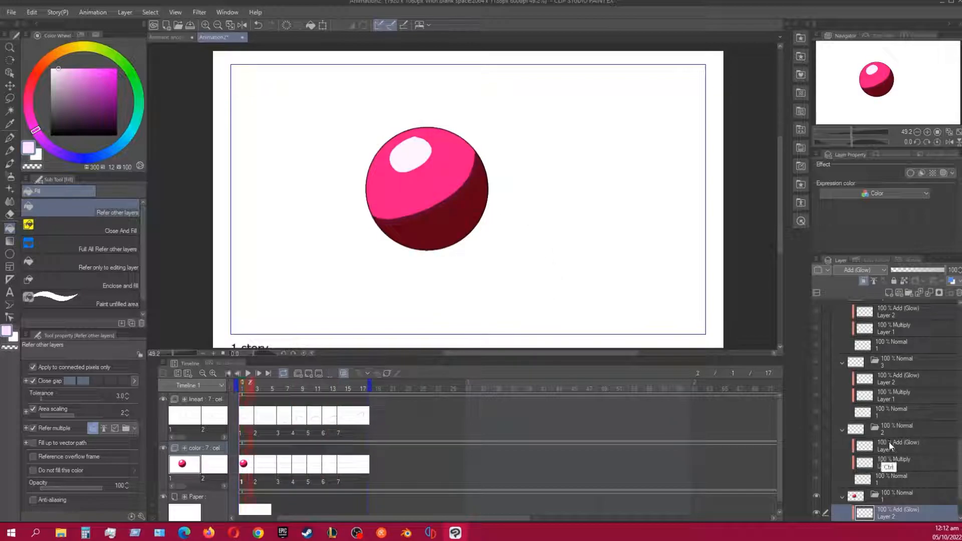
- Sample the ball's pink (HSV 330, 92, 96) and fill the stretched ball on color cel 2's Normal layer
left_click(882, 482)
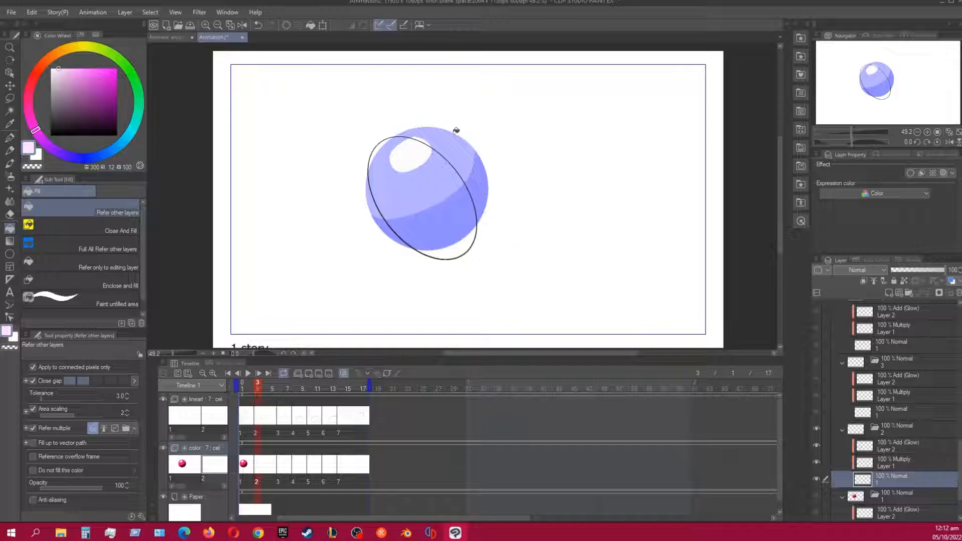
key("Left")
left_click(446, 162, "alt")
key("Right")
key("Right")
key("Left")
left_click(465, 221)
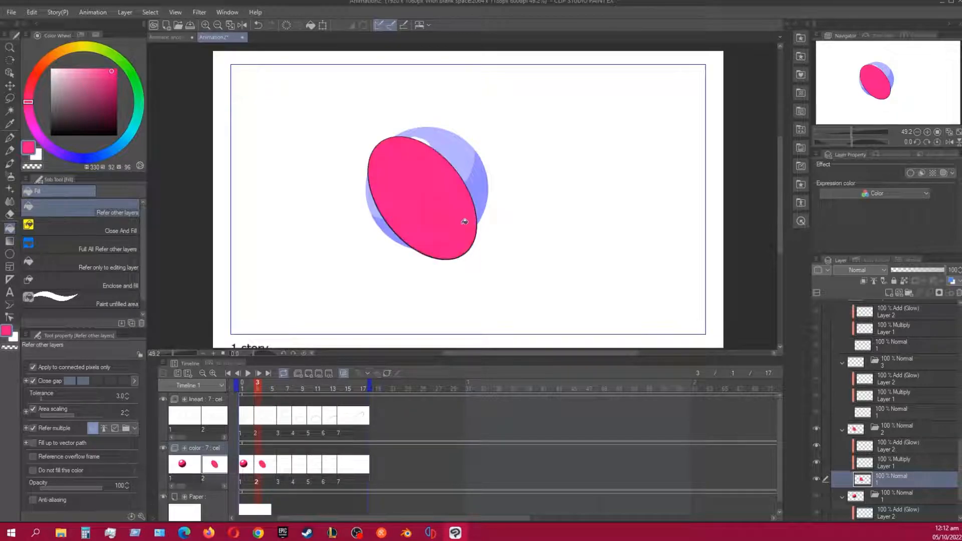
- Make the Normal base layer the active layer in each of color cels 3 to 7 and in cel 1
key("Right")
key("Right")
key("Right")
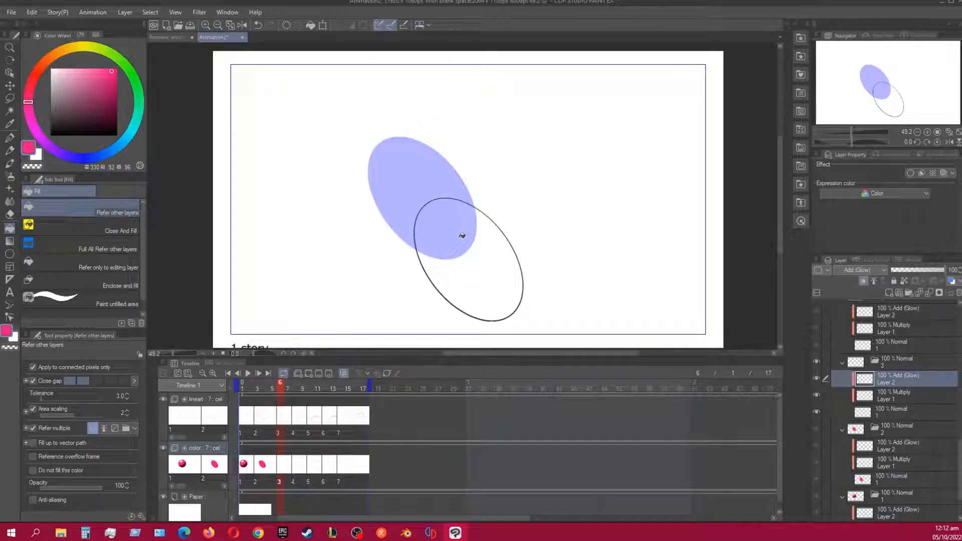
left_click(882, 409)
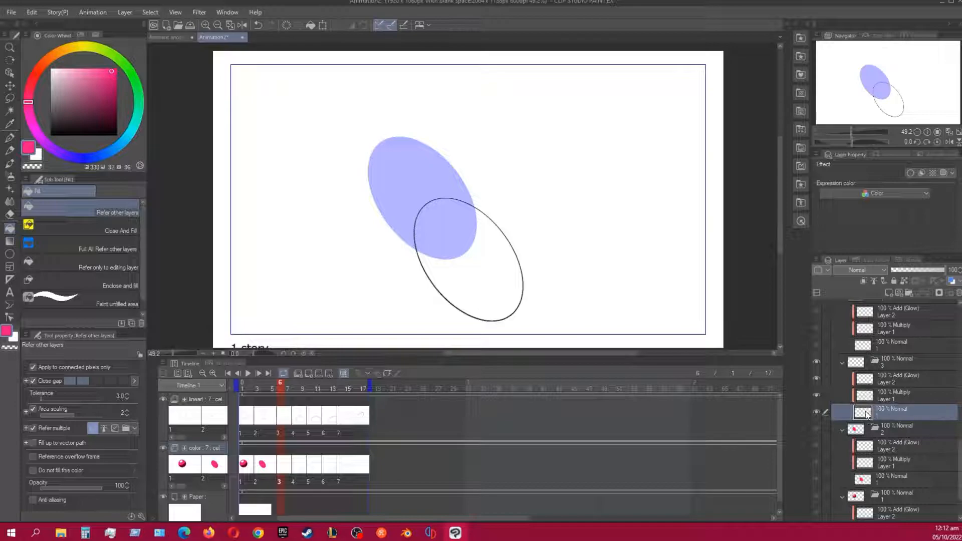
left_click(876, 347)
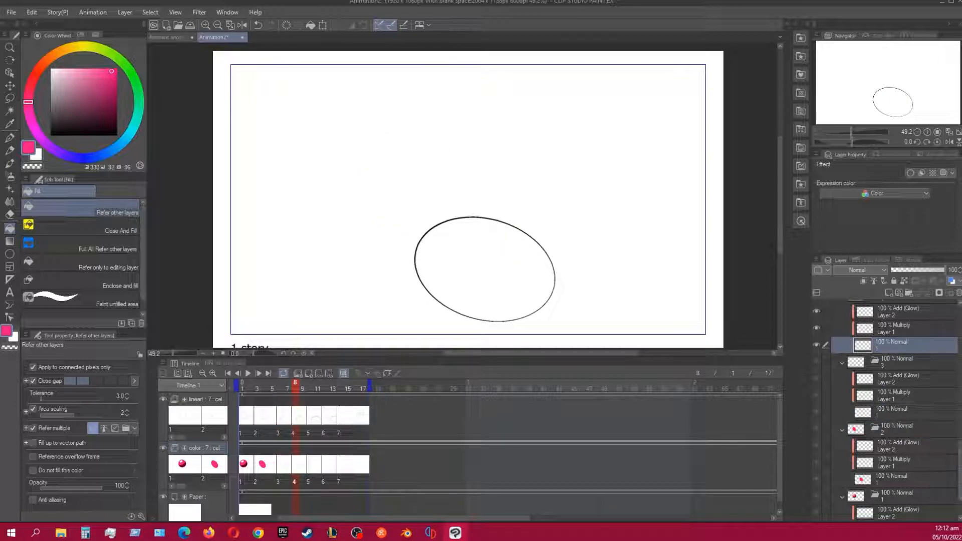
scroll(880, 429, "up", 5)
left_click(880, 393)
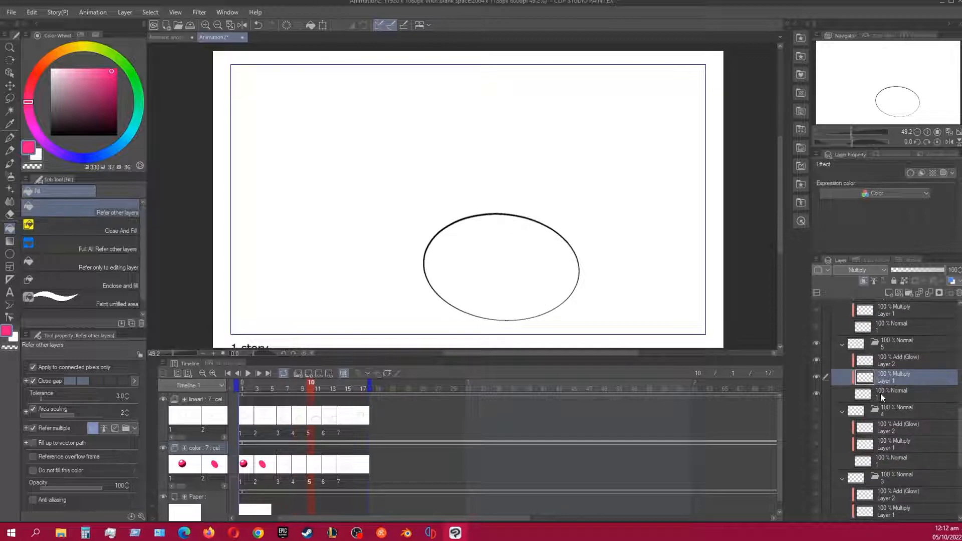
left_click(880, 331)
scroll(961, 435, "up", 3)
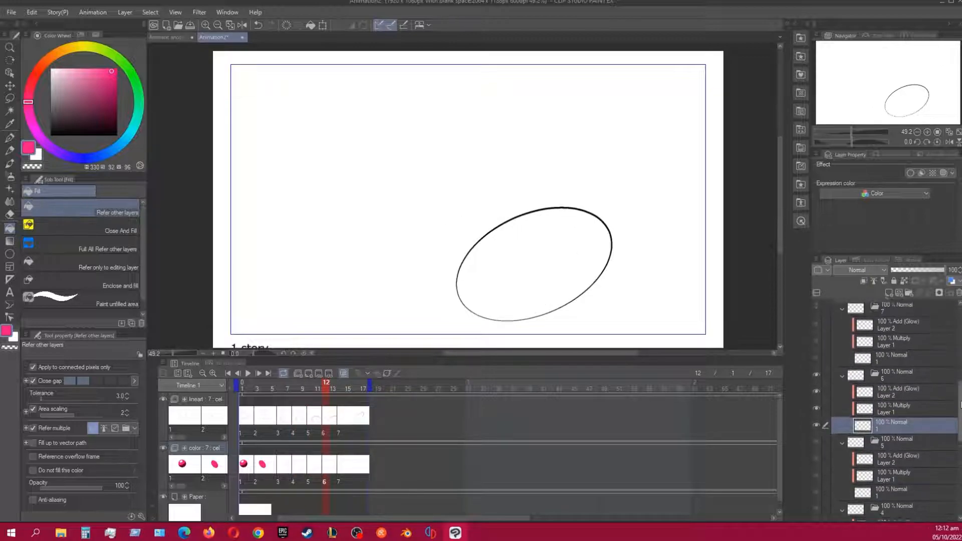
left_click(879, 425)
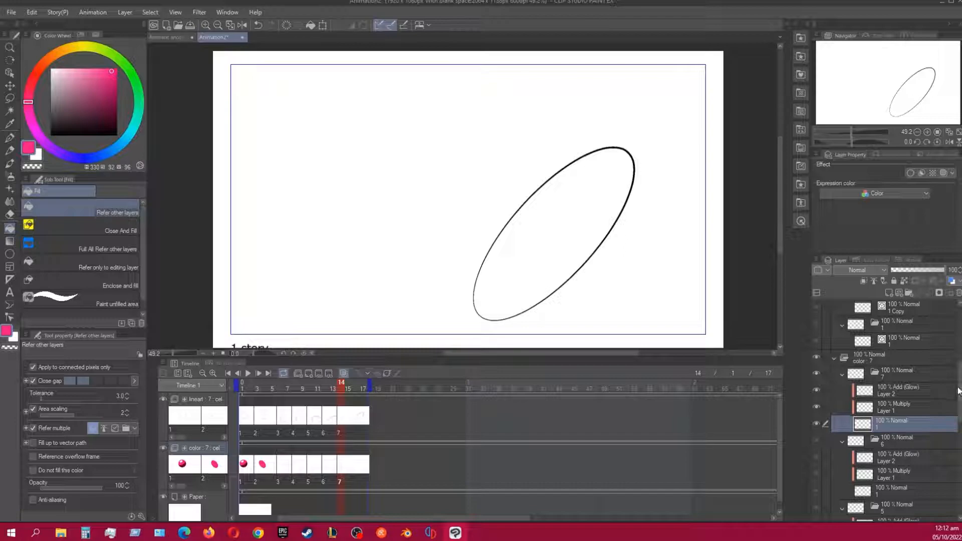
scroll(960, 391, "up", 3)
scroll(959, 385, "down", 15)
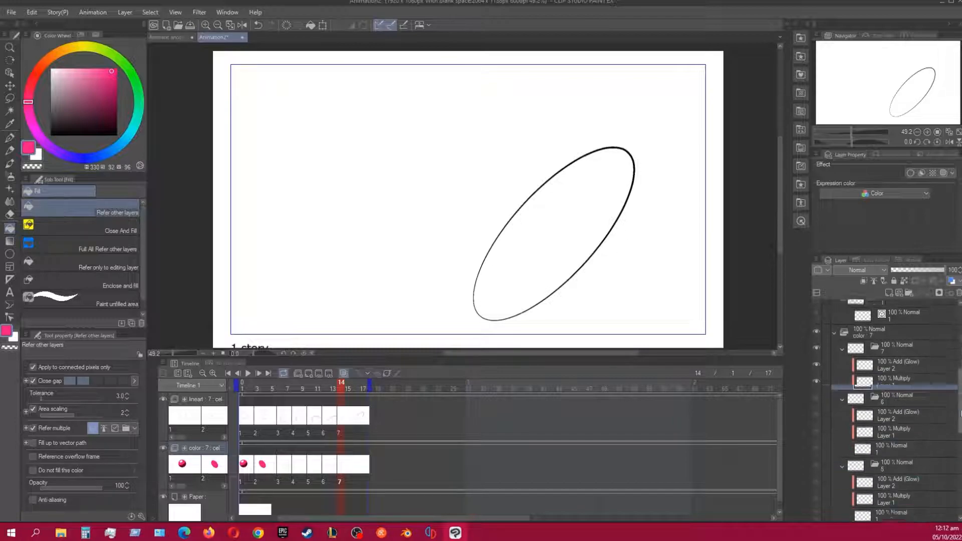
left_click(859, 495)
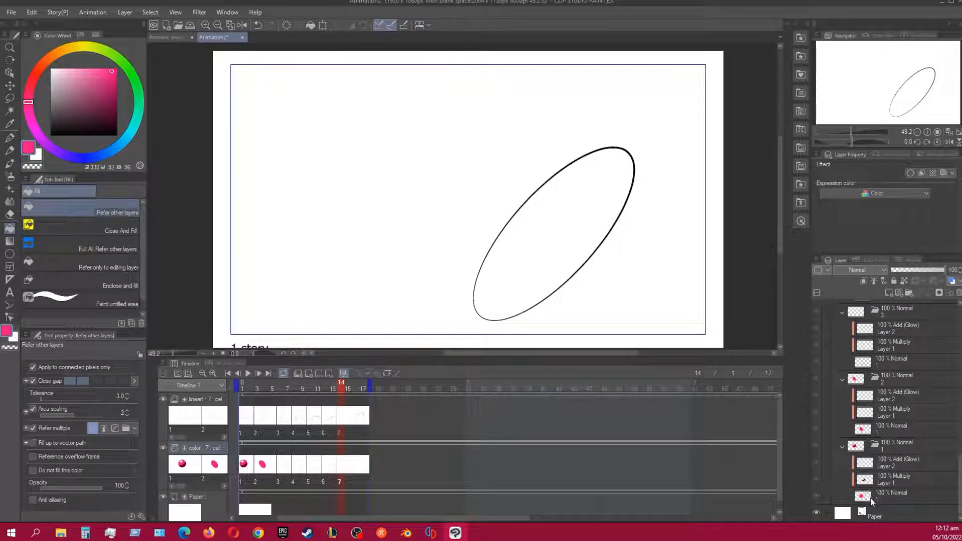
- Fill the ball outlines on color cels 3 and 4 with pink (HSV 330, 92, 96)
key("Right")
key("Right")
key("Right")
key("Right")
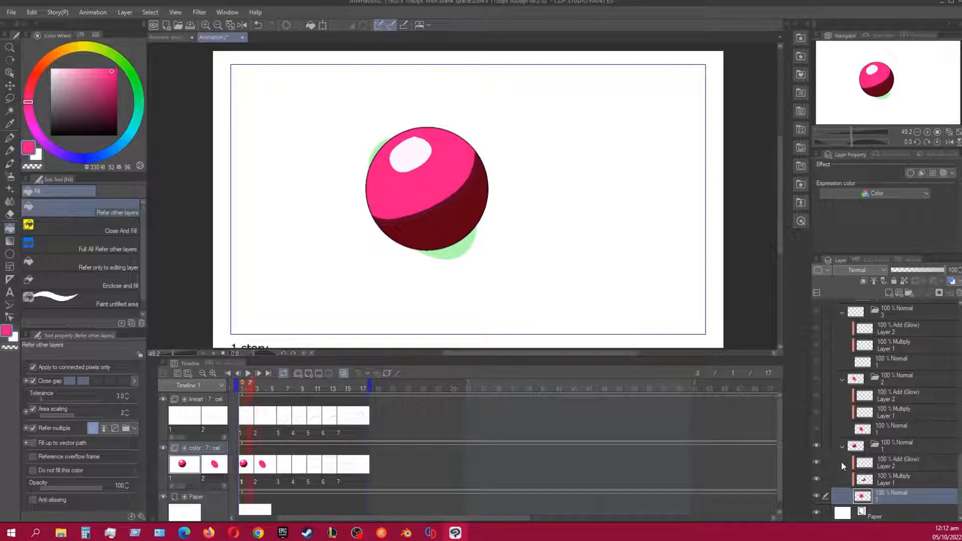
key("Right")
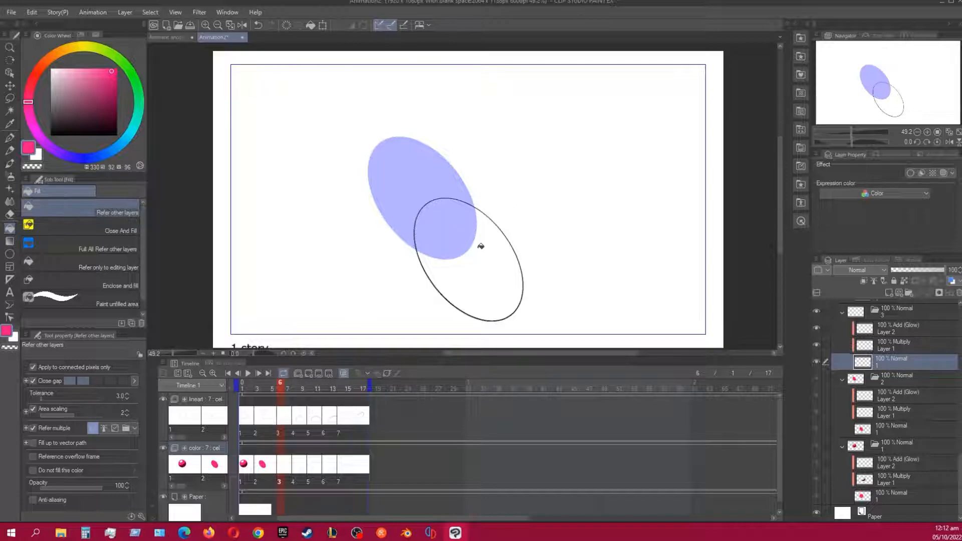
left_click(504, 271)
key("Right")
key("Right")
left_click(509, 275)
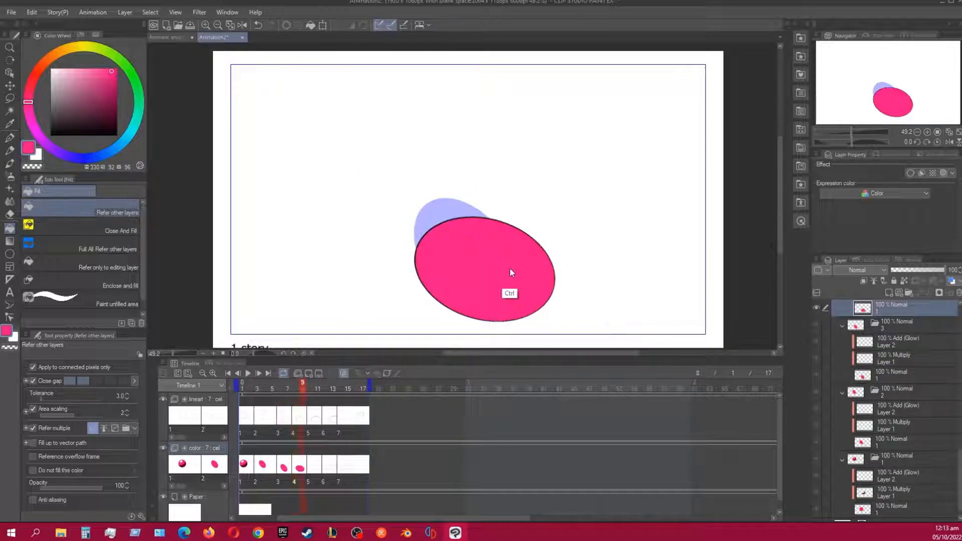
- Fill the ball outlines on color cels 5, 6 and 7 with the same pink
key("Right")
left_click(522, 266)
key("Right")
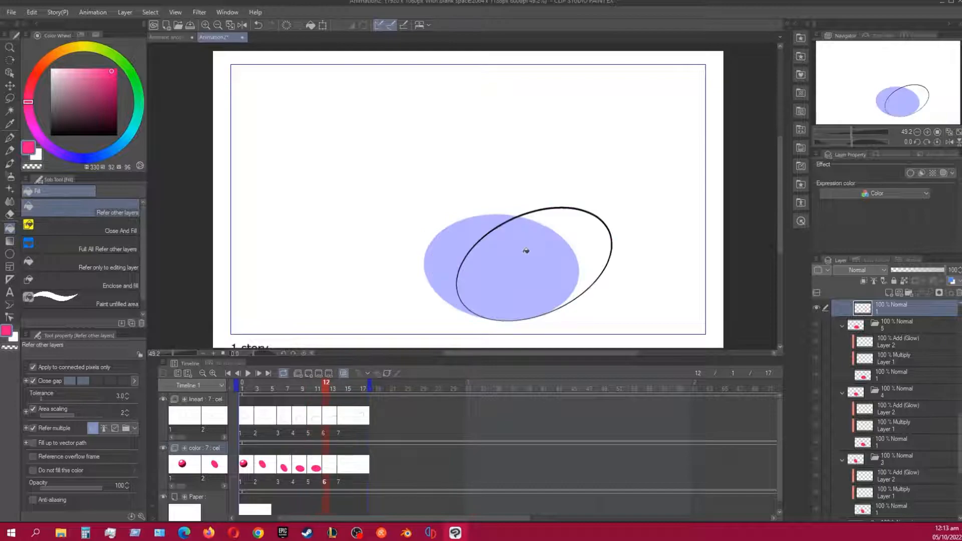
left_click(532, 255)
key("Right")
key("Right")
left_click(534, 247)
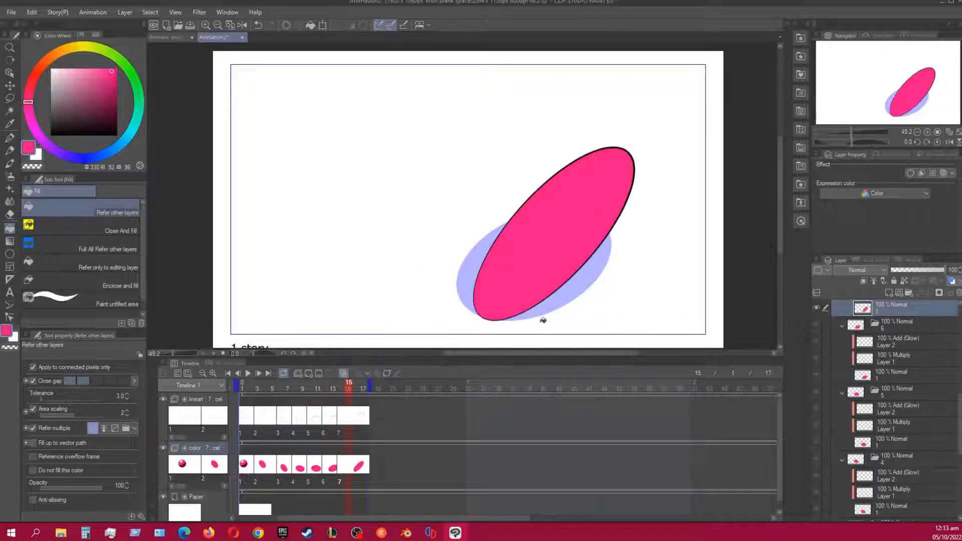
- Step forward through the frames and back to frame 1 to check the pink fills in the ball's motion
key("ctrl+Left")
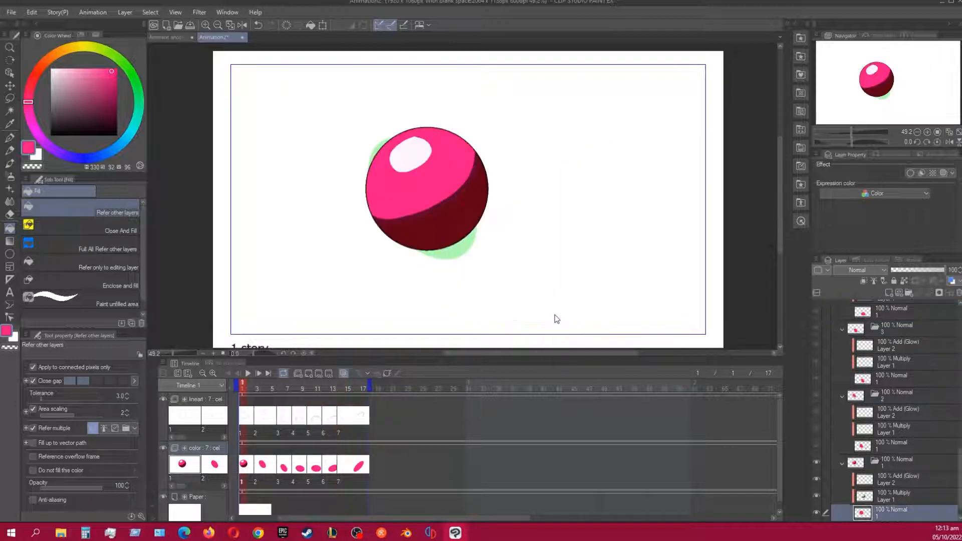
key("Right")
key("ctrl+Right")
key("ctrl+Right")
key("ctrl+Right")
key("ctrl+Right")
key("ctrl+Right")
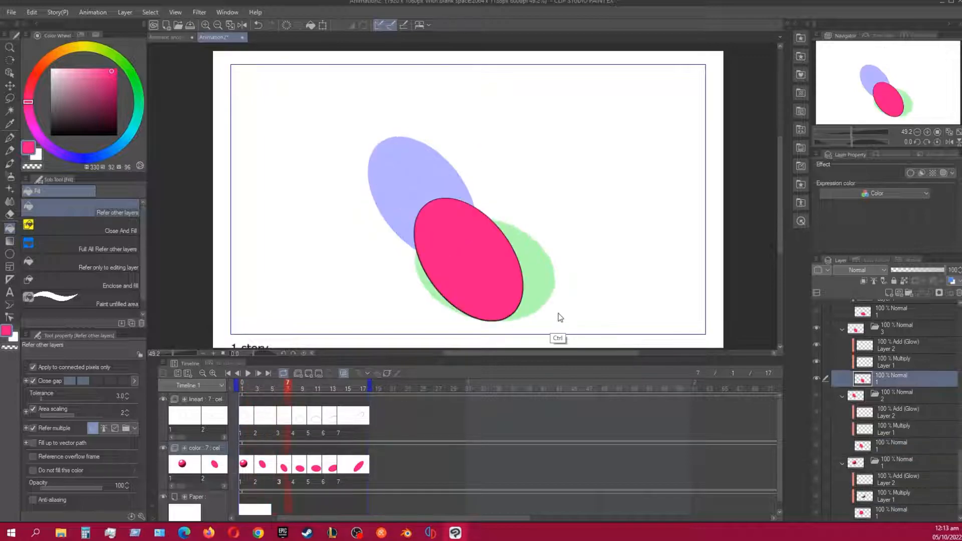
key("Right")
key("Right")
key("Right")
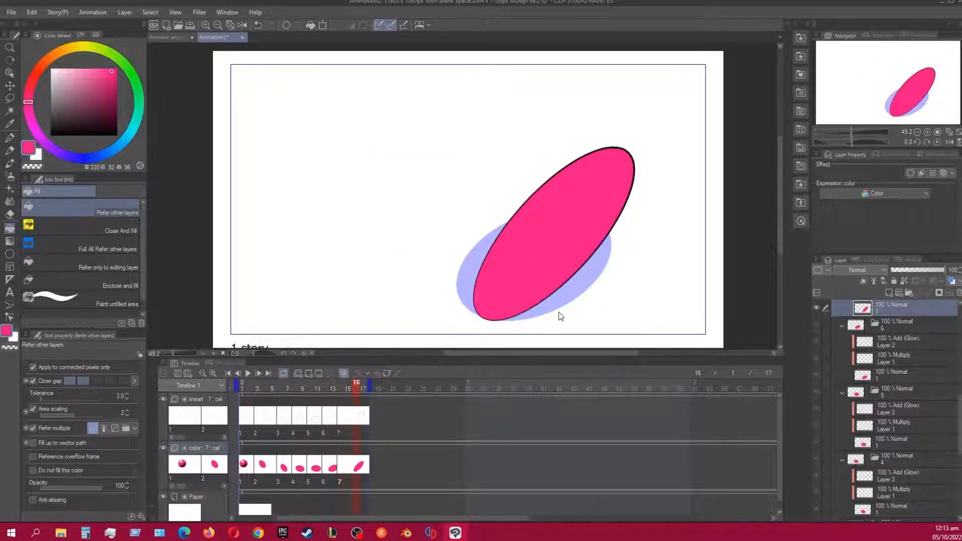
key("Left")
key("Left")
key("Left")
key("Left")
key("Left")
key("Left")
key("Left")
key("Left")
key("Left")
key("Left")
key("Left")
key("Left")
key("Left")
key("Left")
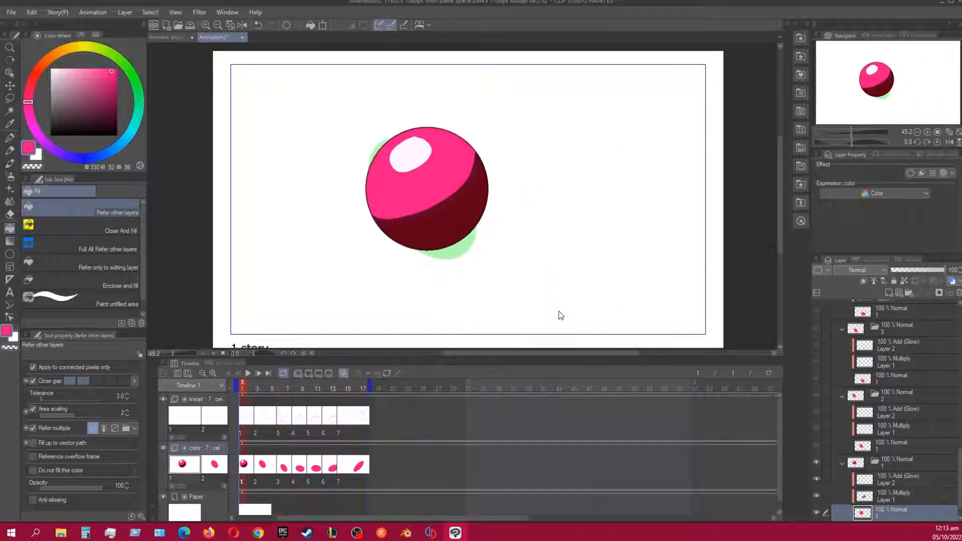
- Make the Multiply layer the active layer in each of color cels 2 to 7
key("Right")
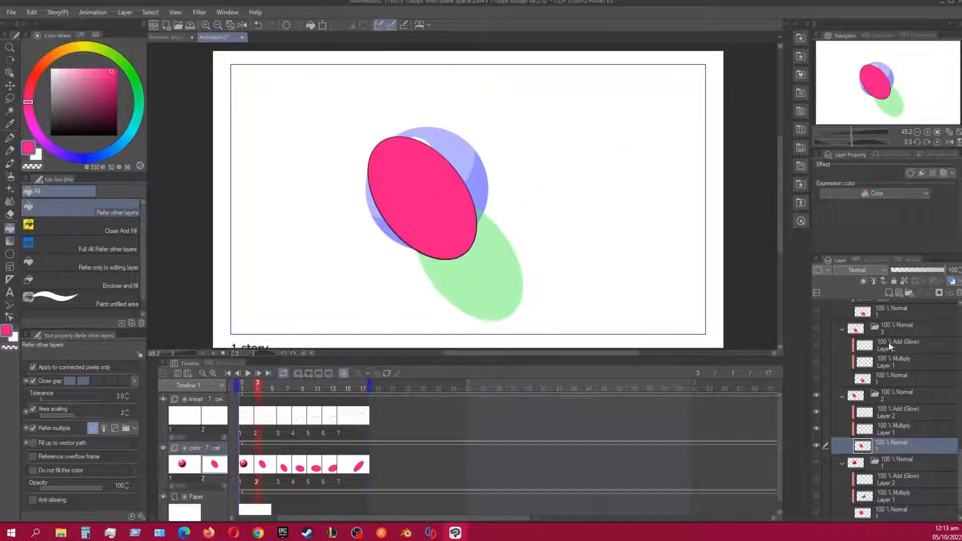
left_click(880, 426)
left_click(880, 361)
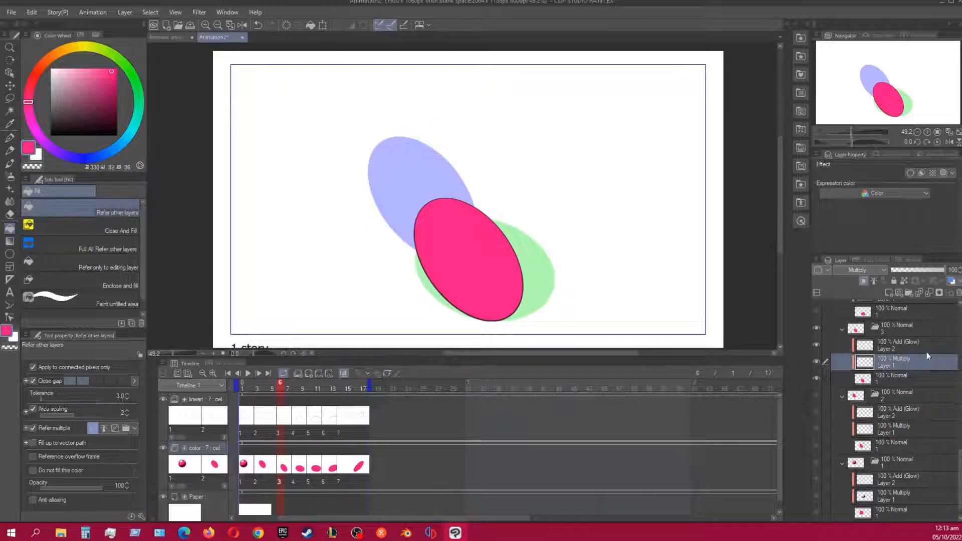
scroll(882, 401, "up", 5)
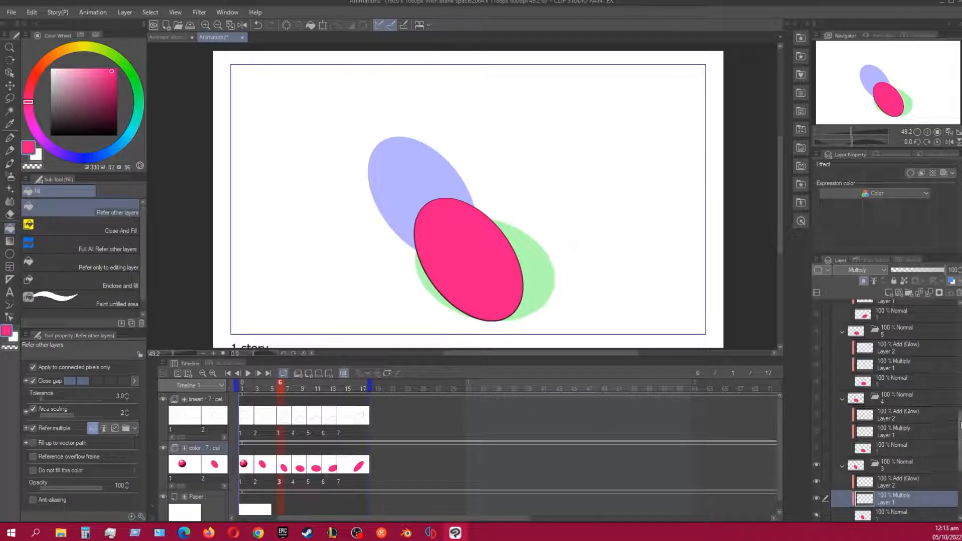
left_click(878, 433)
left_click(875, 367)
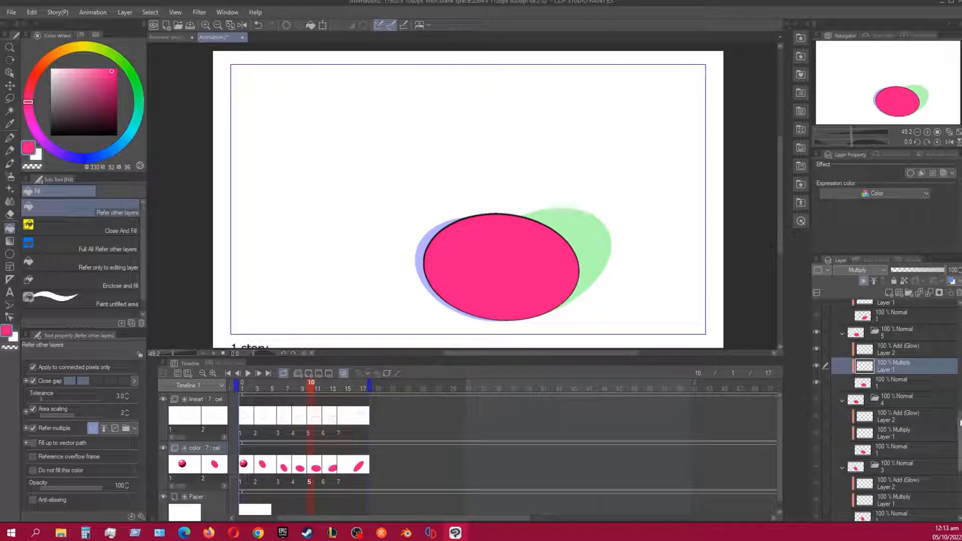
scroll(875, 367, "up", 3)
scroll(882, 401, "up", 2)
left_click(882, 399)
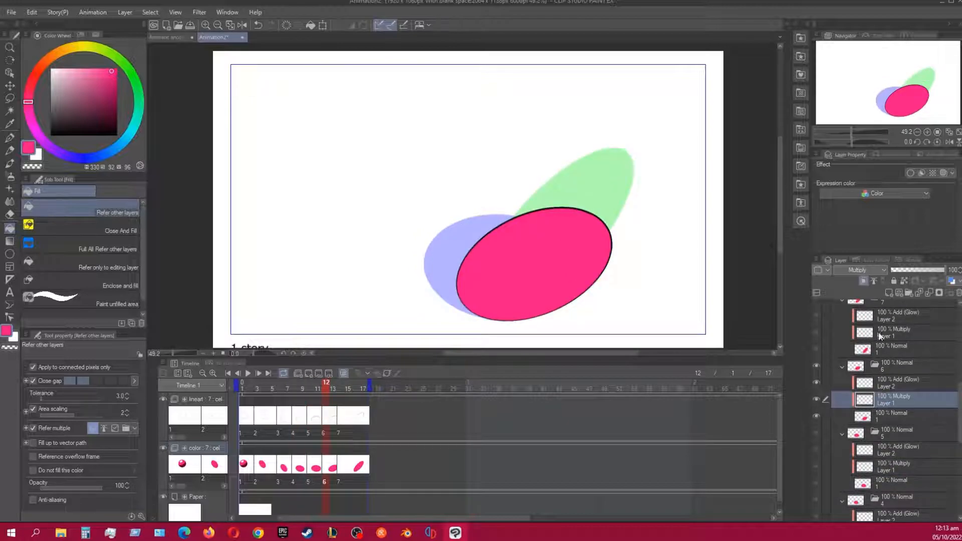
left_click(877, 331)
scroll(877, 332, "up", 3)
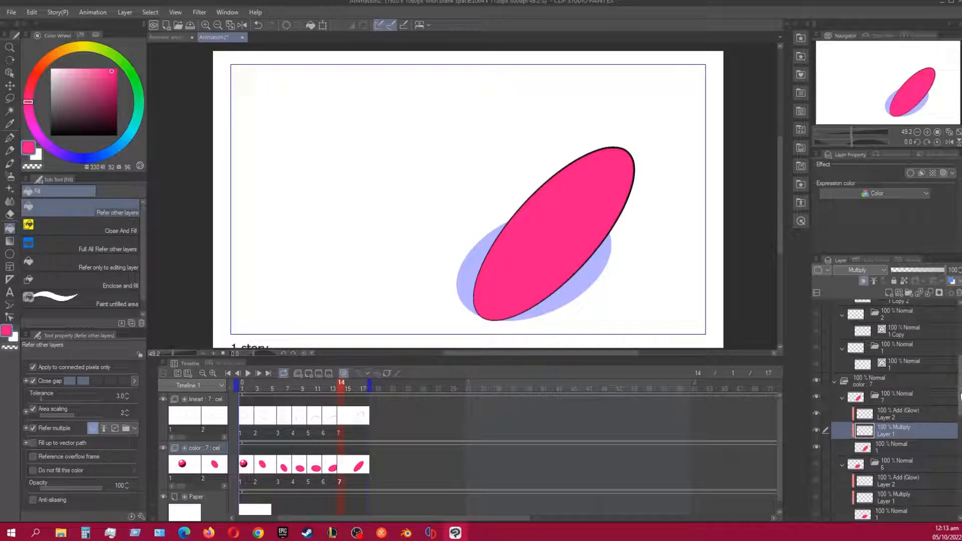
scroll(887, 411, "down", 5)
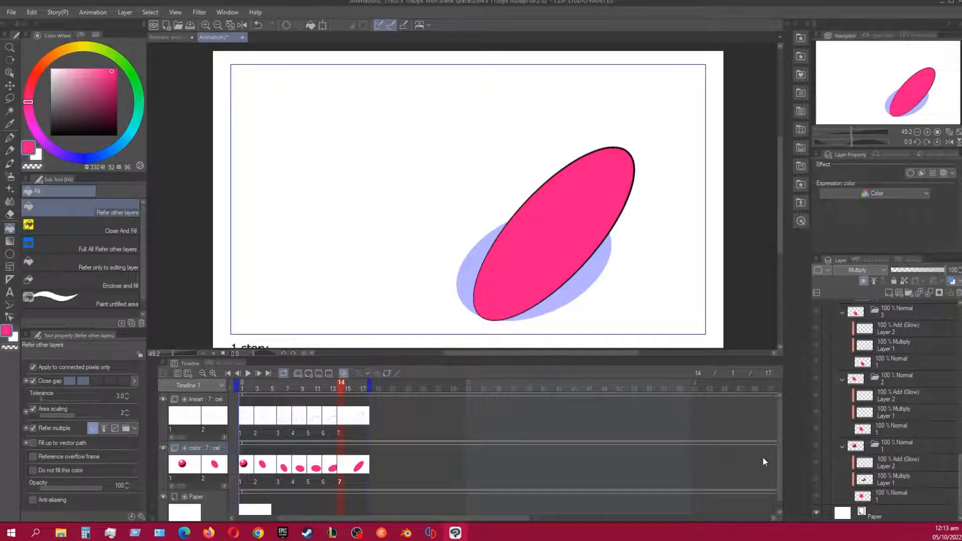
- Return to color cel 1 and sample the dark red of the ball's shadow (HSV 340, 100, 36) as drawing color
key("Left")
key("Left")
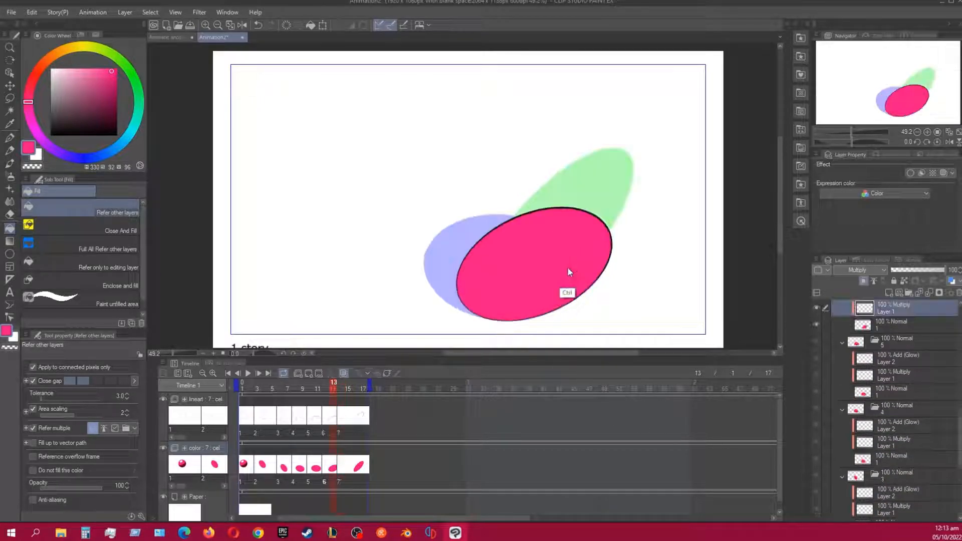
key("ctrl+Left")
key("ctrl+Left")
key("ctrl+Left")
key("ctrl+Left")
key("ctrl+Left")
key("ctrl+Right")
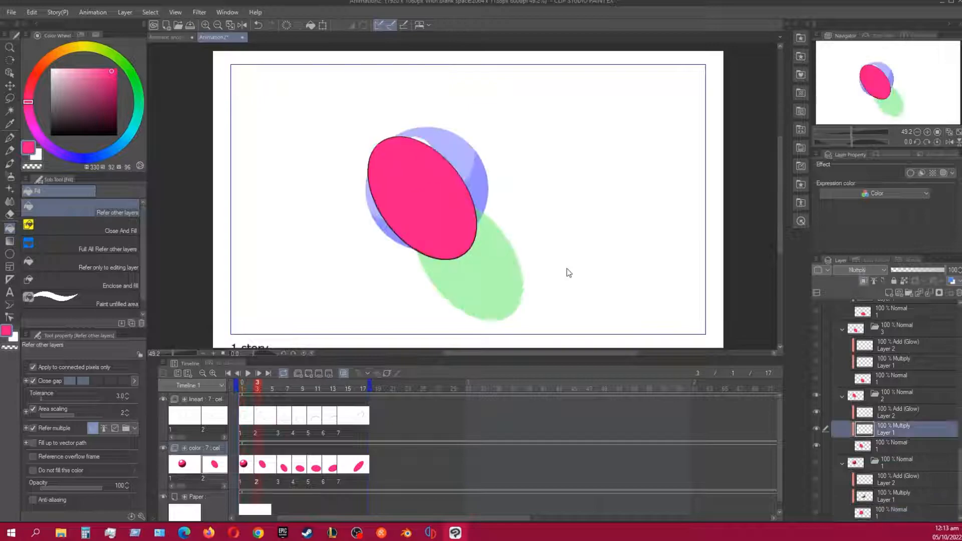
key("ctrl+Left")
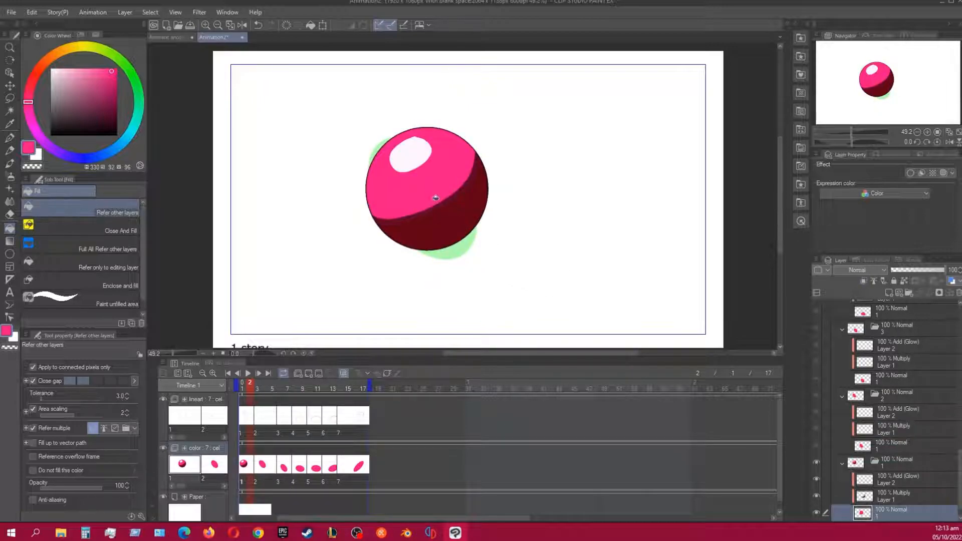
key("alt")
key("ISO_Level3_Shift")
left_click(459, 210, "alt")
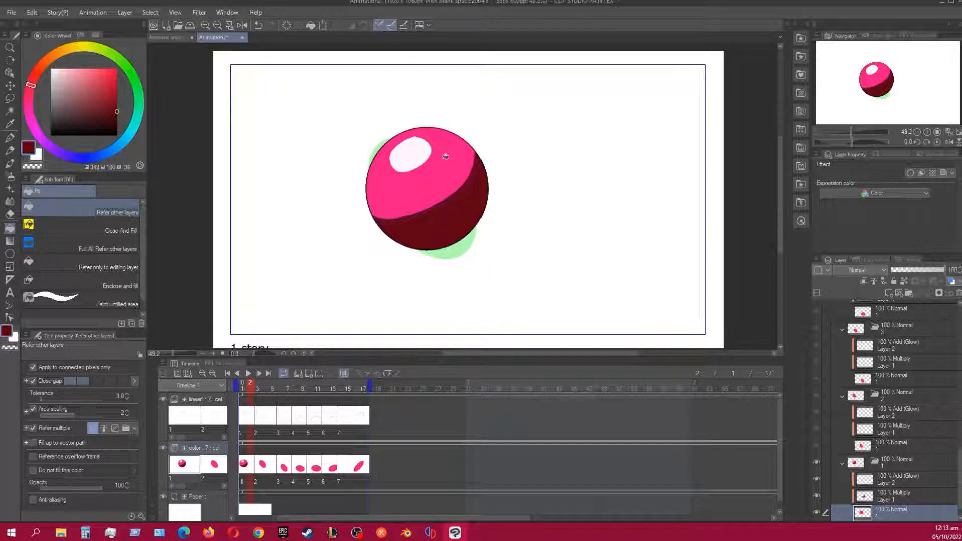
- Draw a curved shadow edge across the ball on cel 2's Multiply layer with the G-pen and fill the area below it dark red
key("ctrl")
key("p")
left_click(477, 209, "ctrl")
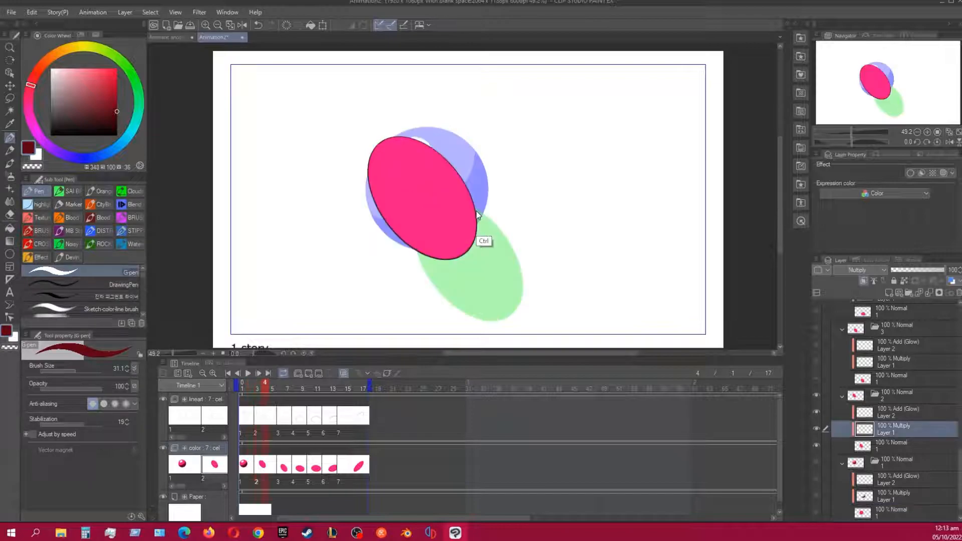
key("ctrl+comma")
key("ctrl+period")
mouse_move(370, 189)
left_mouse_down()
mouse_move(391, 216)
mouse_move(427, 237)
mouse_move(479, 227)
left_mouse_up()
key("ctrl+z")
mouse_move(364, 176)
left_mouse_down()
mouse_move(400, 214)
mouse_move(447, 224)
mouse_move(477, 214)
left_mouse_up()
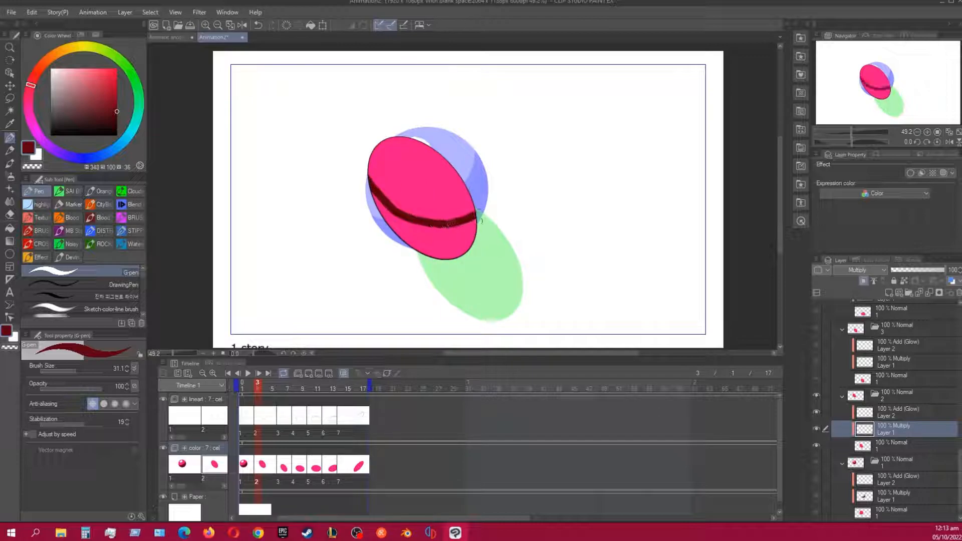
key("g")
left_click(446, 239)
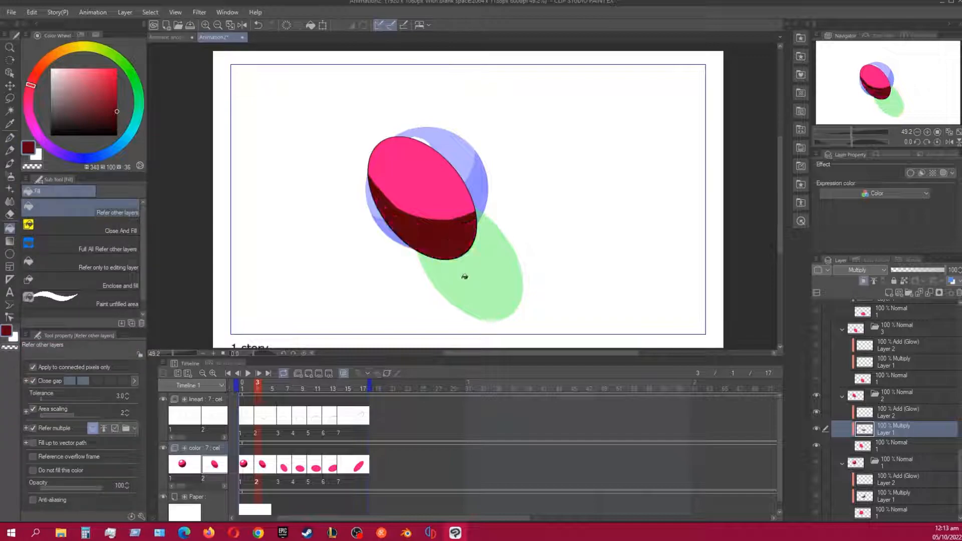
- Draw curved dark red shadow edges across the lower part of the ball on the Multiply layers of color cels 3 and 4
key("ctrl+Right")
key("ctrl+Right")
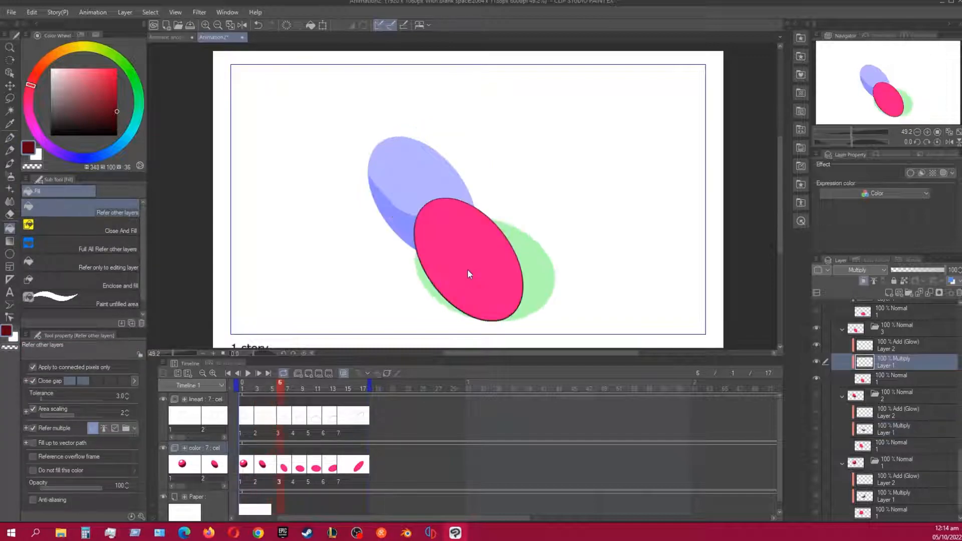
key("p")
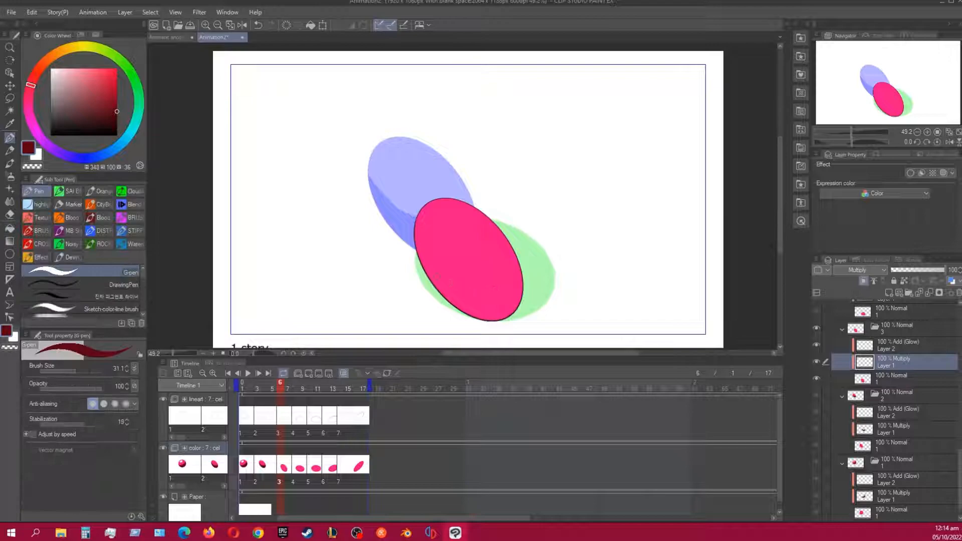
mouse_move(414, 249)
left_mouse_down()
mouse_move(463, 290)
mouse_move(519, 276)
mouse_move(525, 292)
left_mouse_up()
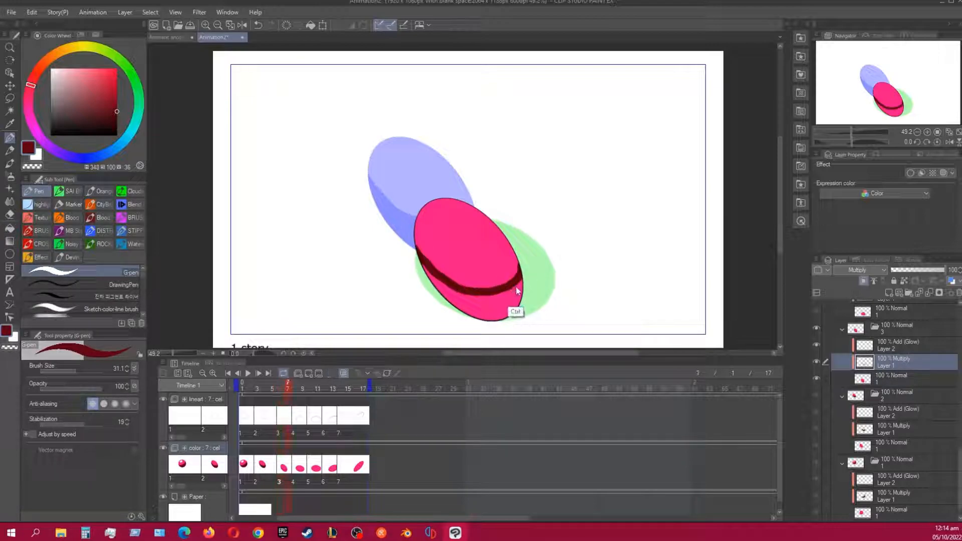
key("ctrl+Right")
key("ctrl+Right")
mouse_move(412, 255)
left_mouse_down()
mouse_move(473, 294)
mouse_move(531, 287)
mouse_move(553, 251)
left_mouse_up()
- Draw the curved shadow edges on color cels 5 and 6, running cel 6's curve diagonally along the ball's lower right side
key("ctrl+Right")
key("ctrl+Right")
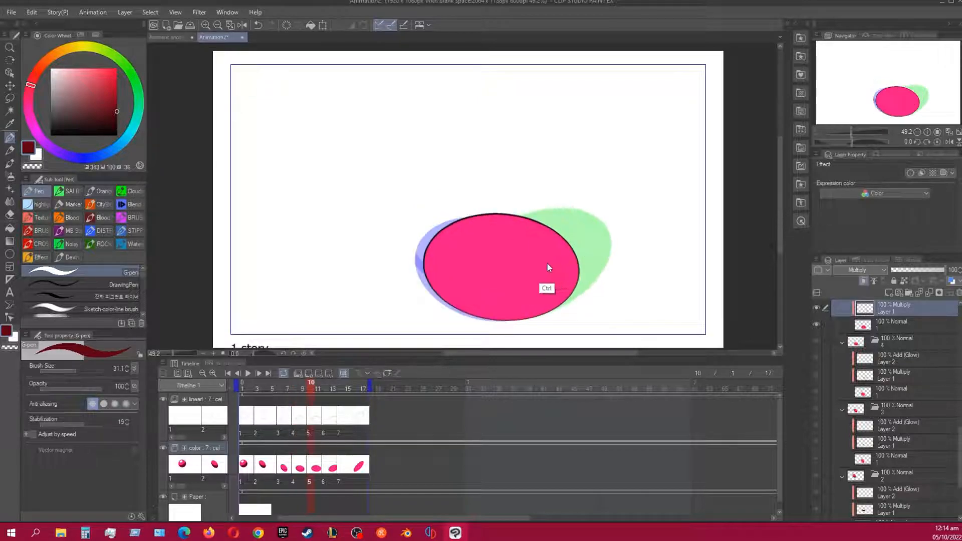
mouse_move(421, 255)
left_mouse_down()
mouse_move(435, 271)
mouse_move(513, 286)
mouse_move(577, 243)
left_mouse_up()
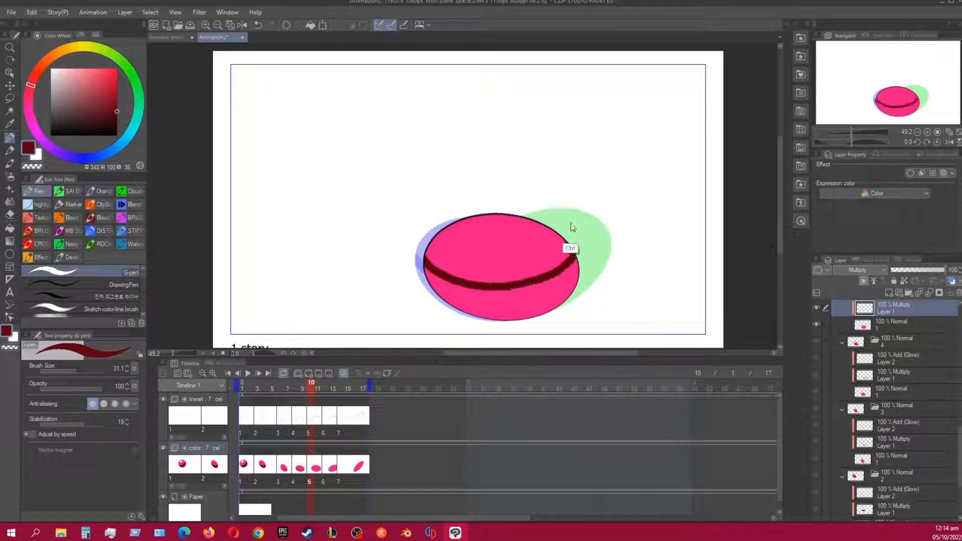
key("ctrl+Right")
key("ctrl+Right")
mouse_move(452, 283)
left_mouse_down()
mouse_move(571, 239)
mouse_move(583, 206)
mouse_move(583, 253)
mouse_move(475, 317)
left_mouse_up()
key("ctrl+z")
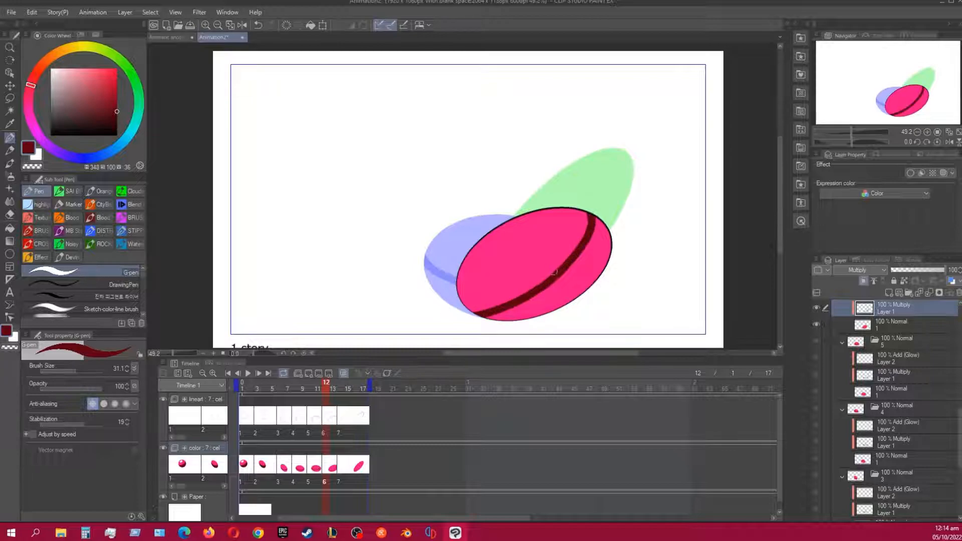
- Draw the curved shadow edge along the right side of the stretched ball on color cel 7's Multiply layer
key("Right")
key("Right")
mouse_move(612, 141)
left_mouse_down()
mouse_move(612, 183)
mouse_move(571, 258)
mouse_move(476, 316)
left_mouse_up()
key("Right")
key("Right")
key("Right")
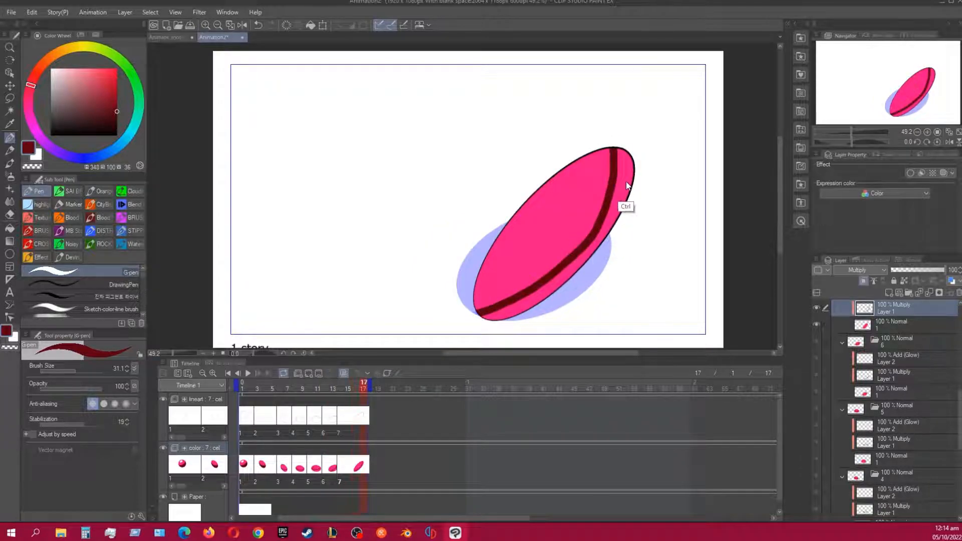
key("Left")
key("Left")
key("Left")
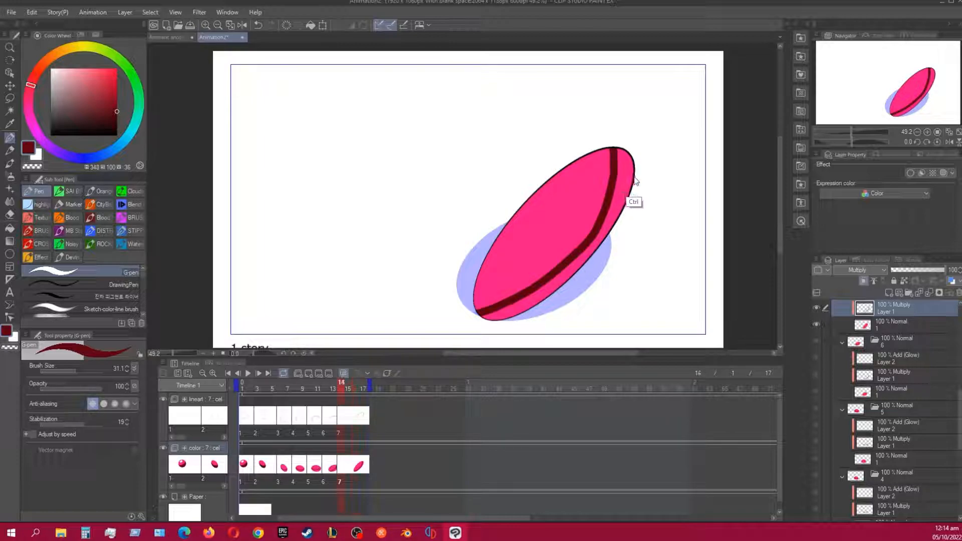
- Fill the areas below the shadow edges on color cels 3 and 4 with the dark red
key("Home")
key("ctrl+Right")
key("ctrl+Right")
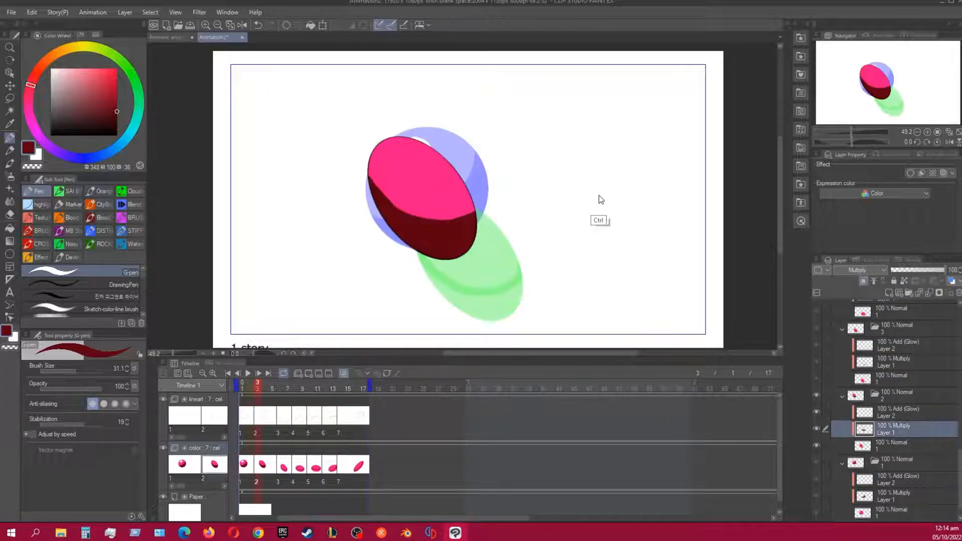
key("ctrl+Right")
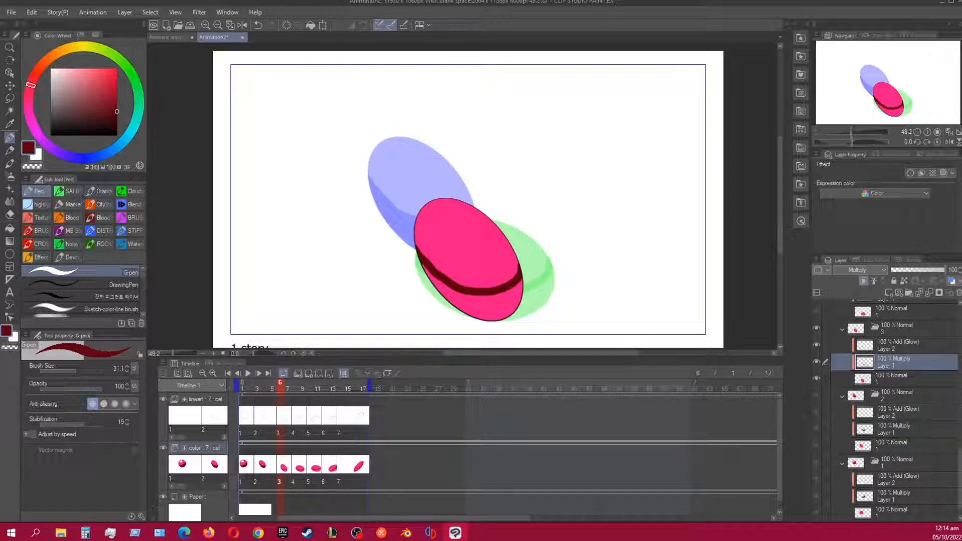
key("g")
left_click(514, 309)
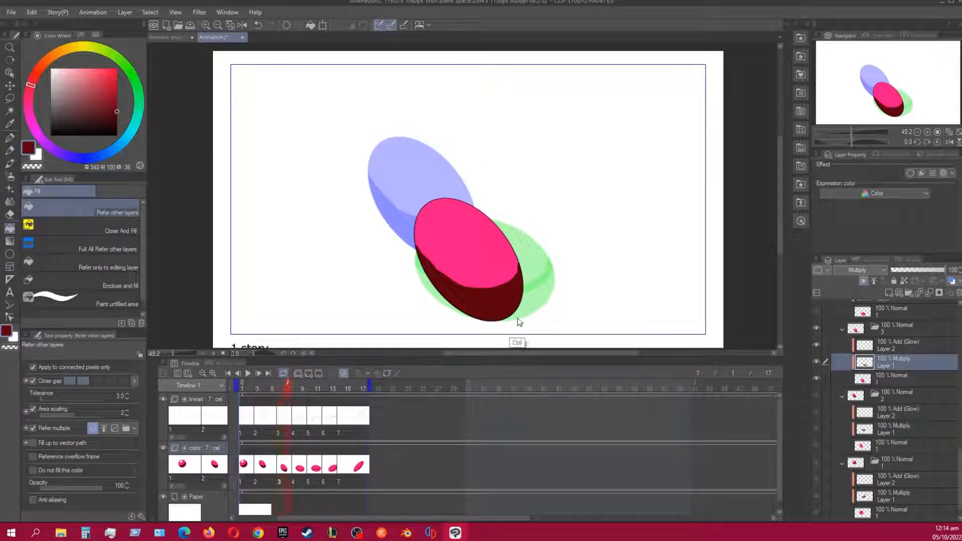
key("ctrl+Right")
left_click(527, 301)
- Fill the shadow areas on color cels 5, 6 and 7 with the same dark red
key("ctrl+Right")
left_click(537, 297)
key("ctrl+Right")
left_click(559, 292)
key("ctrl+Right")
left_click(571, 266)
key("ctrl+Right")
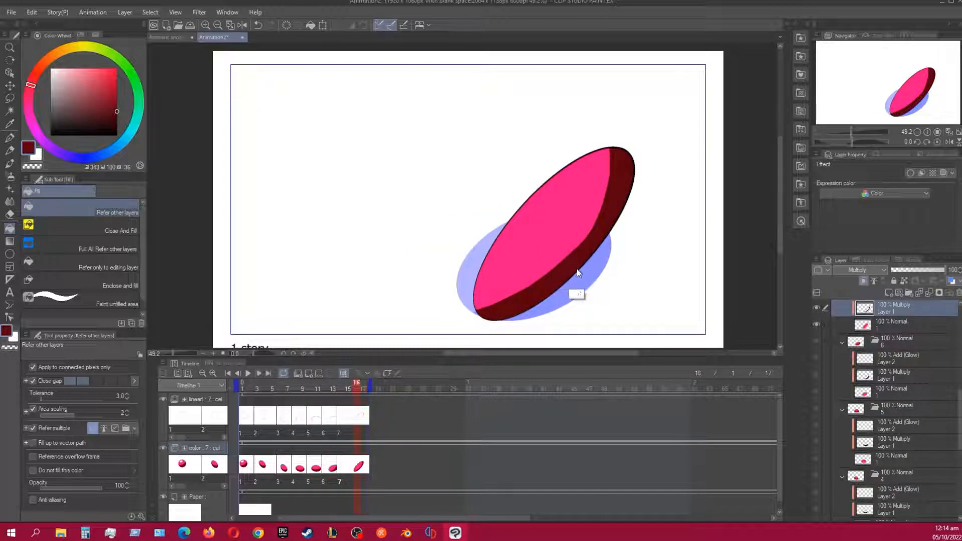
- Step back through the frames to frame 1 to check the shadows in the ball's motion
key("ctrl+Left")
key("ctrl+Left")
key("ctrl+Left")
key("ctrl+Left")
key("ctrl+Left")
key("ctrl+Left")
key("ctrl+Left")
key("ctrl+Left")
key("ctrl+Left")
key("ctrl+Left")
key("ctrl+Left")
key("ctrl+Left")
key("ctrl+Left")
key("ctrl+Left")
key("ctrl+Left")
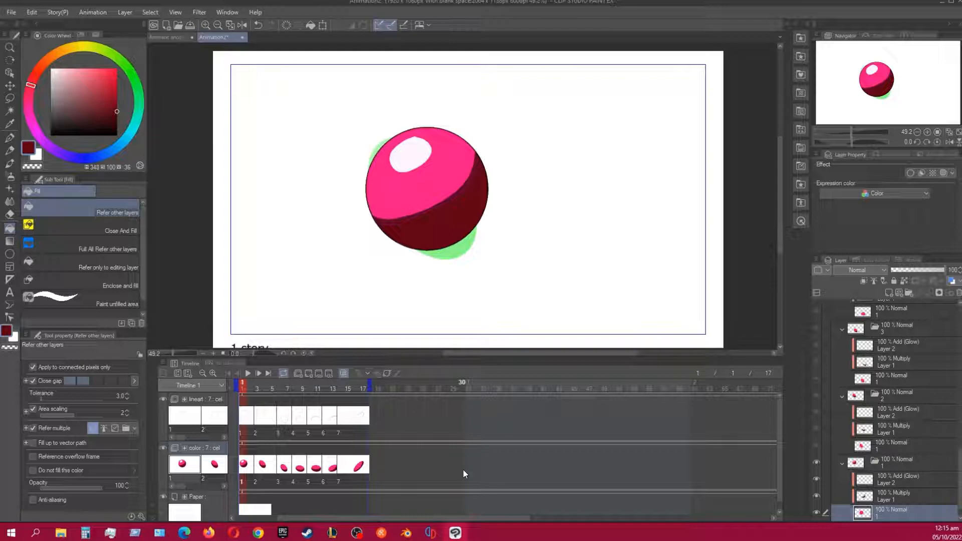
- Make the Add (Glow) layer the active layer in color cels 1 and 2
left_click(879, 480)
key("ctrl+Right")
key("ctrl+Right")
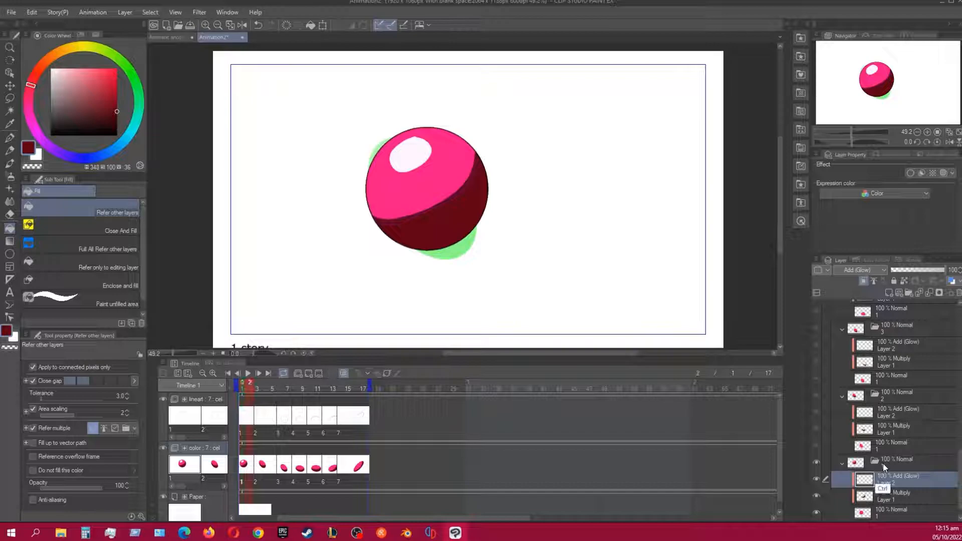
key("ctrl+Right")
key("ctrl+Right")
key("ctrl+Right")
key("ctrl+Right")
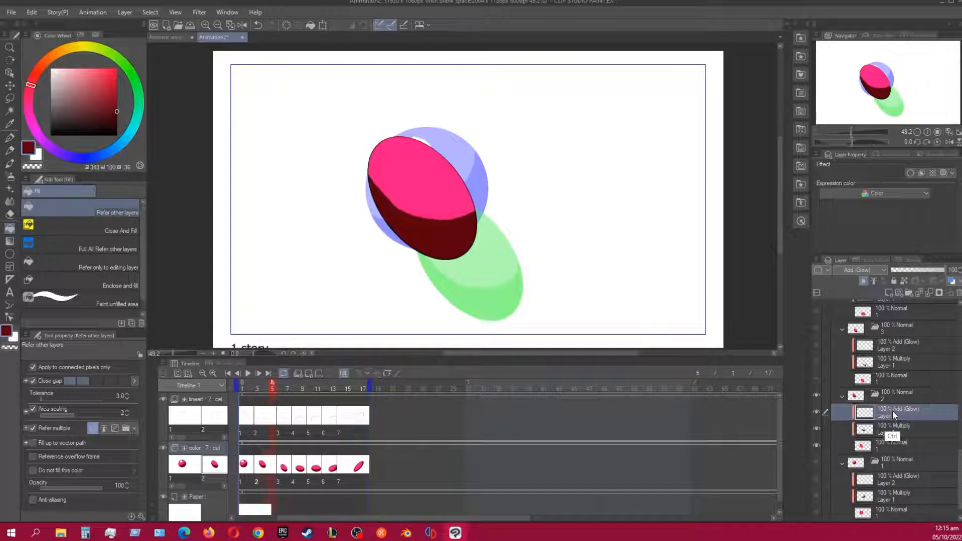
- Step forward through color cels 3 to 7 to review each cel's shading and active layer
key("ctrl+Right")
key("ctrl+Right")
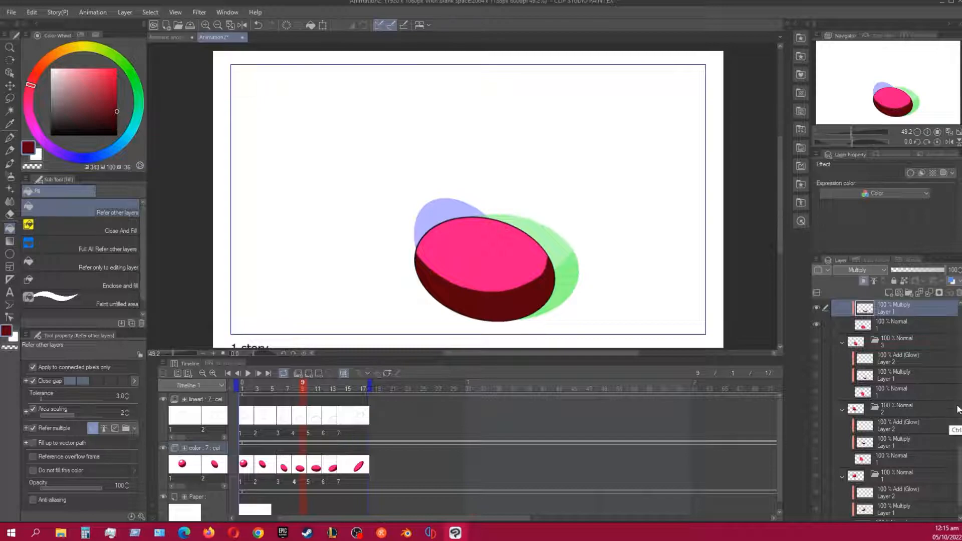
key("ctrl+Right")
key("ctrl+Right")
key("ctrl+Right")
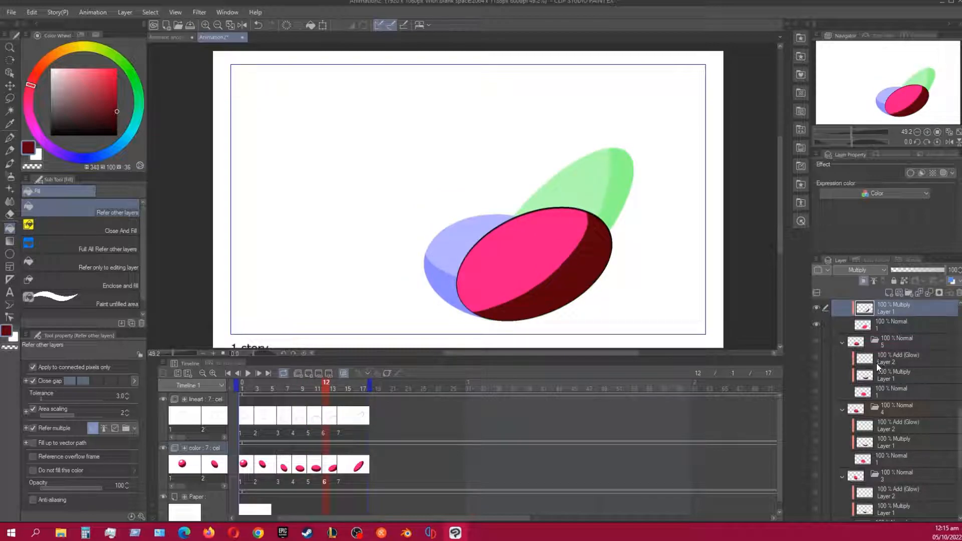
key("ctrl+Left")
key("ctrl+Right")
key("ctrl+Right")
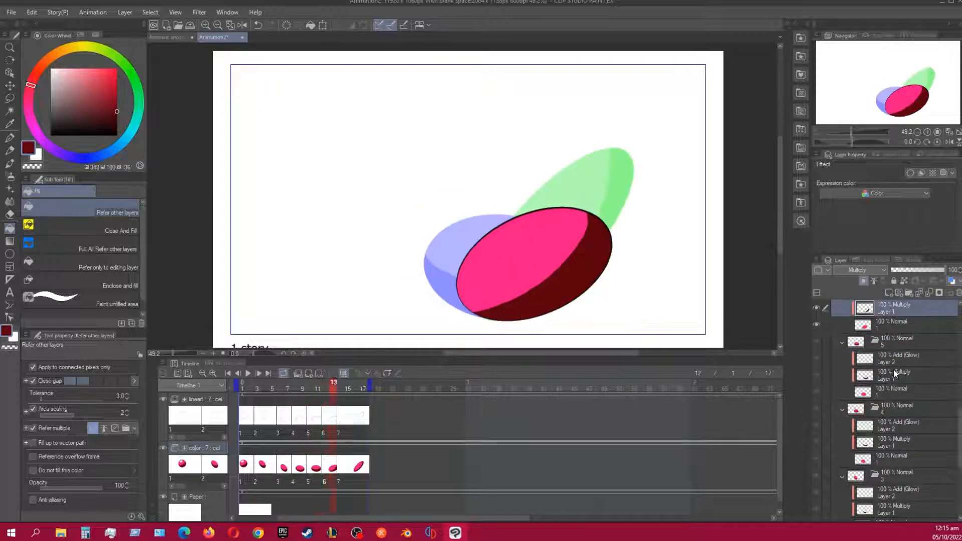
key("ctrl+Right")
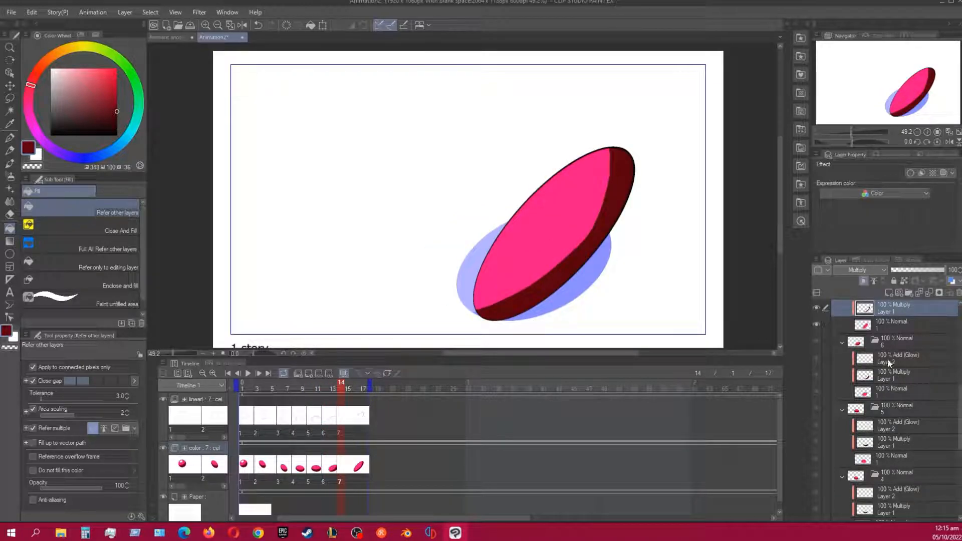
- Go to the last frame and make the Add (Glow) layer the active layer in color cel 7
key("ctrl+Left")
key("ctrl+Left")
key("ctrl+Right")
key("ctrl+Right")
key("ctrl+Right")
key("ctrl+Right")
key("ctrl+Right")
key("ctrl+Right")
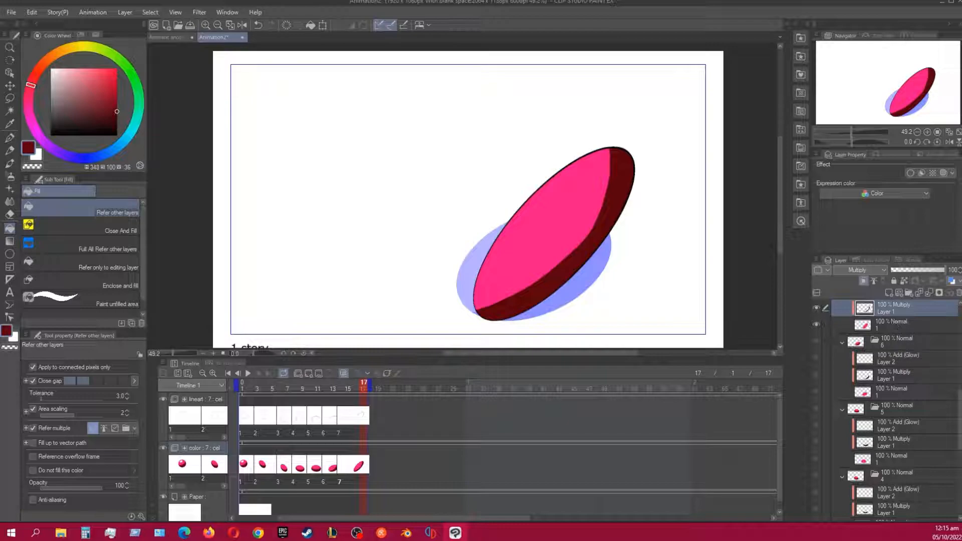
scroll(885, 381, "up", 4)
left_click(886, 377)
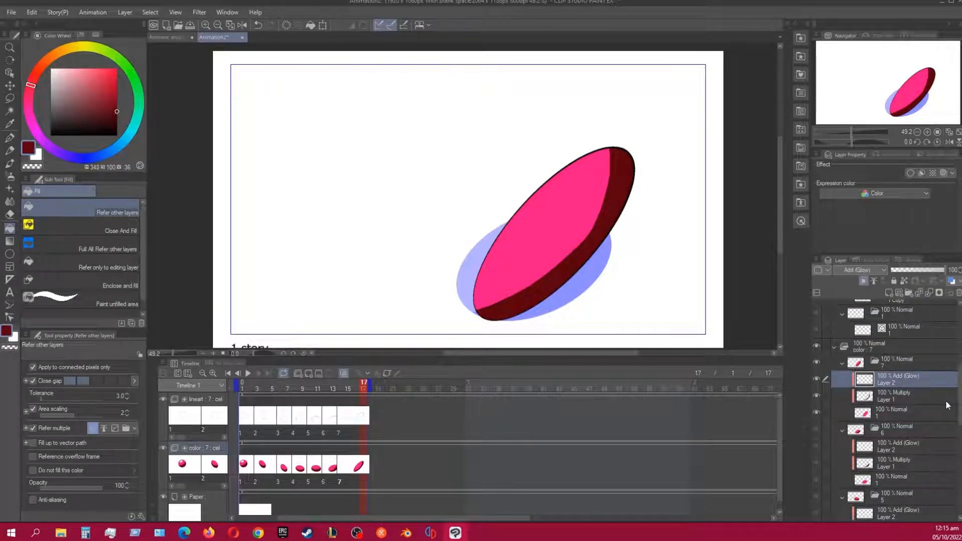
- Return to color cel 1 and sample the near-white color of the ball's highlight
scroll(886, 401, "down", 6)
key("ctrl+Left")
key("ctrl+Left")
key("ctrl+Left")
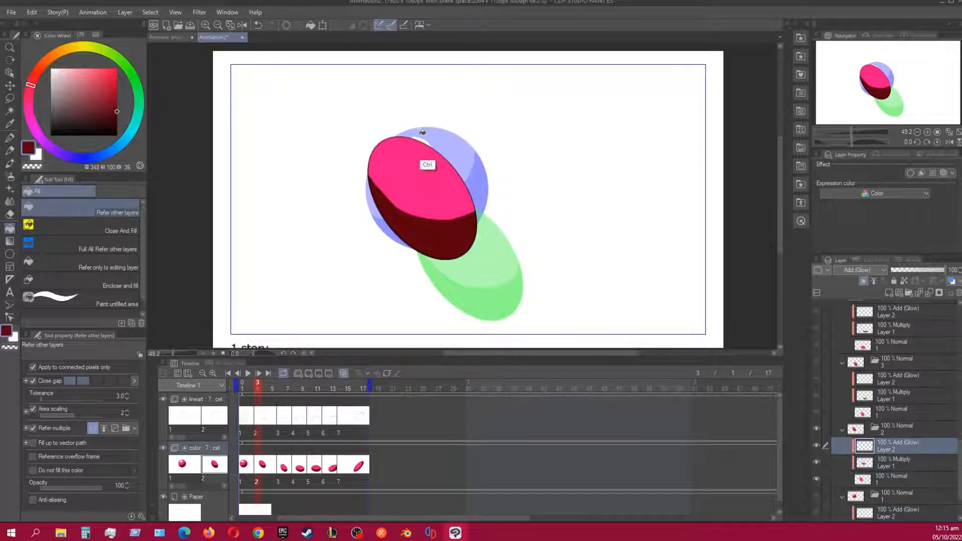
key("Left")
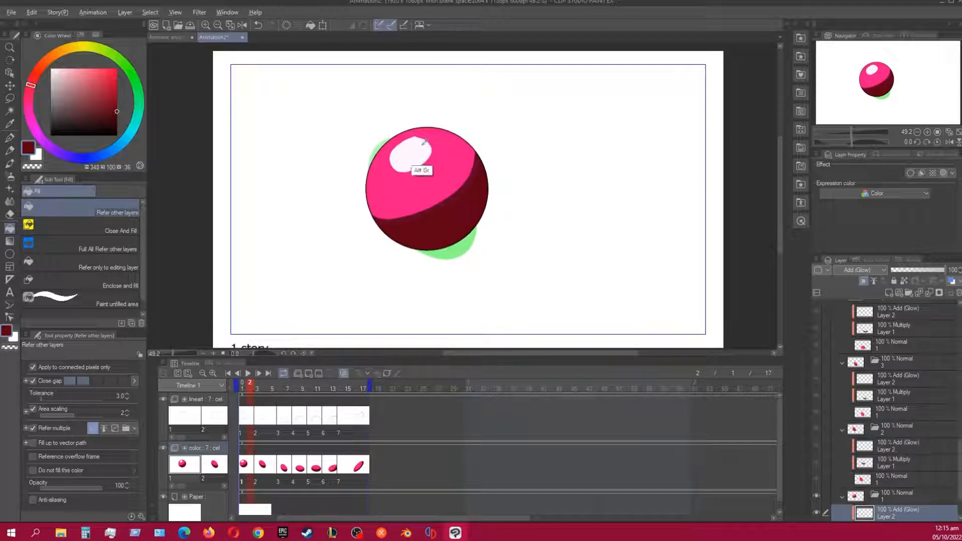
left_click(413, 156, "alt")
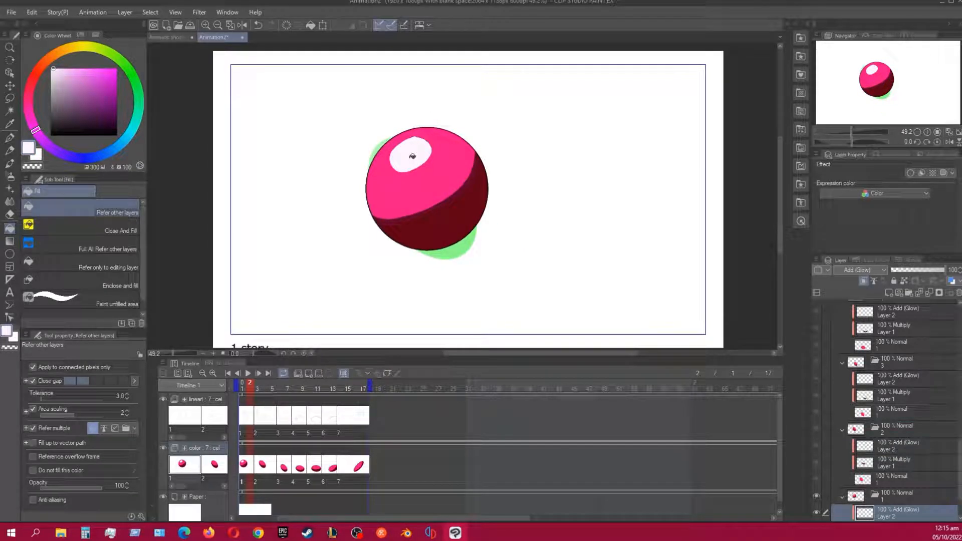
- Outline an oval highlight on the ball's upper part in color cel 2 with the G-pen
key("Right")
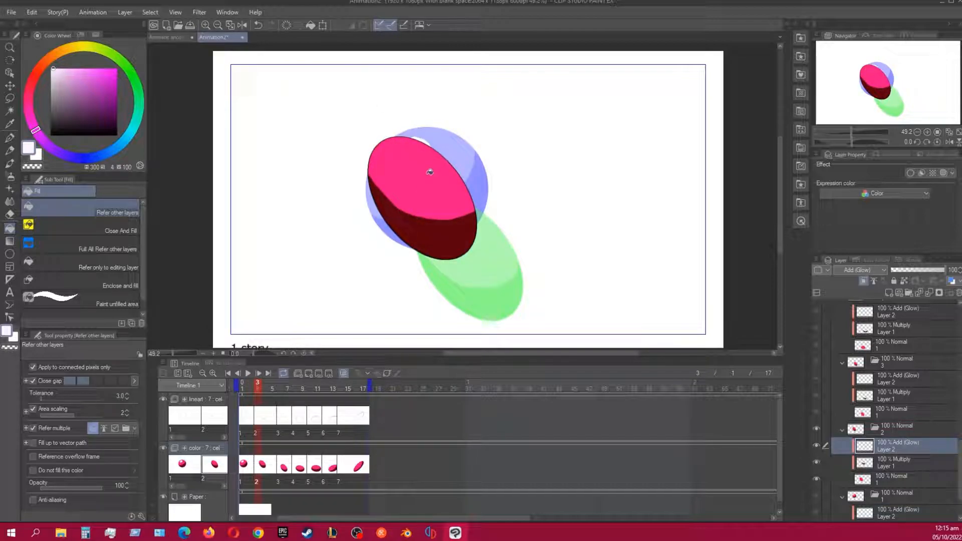
key("p")
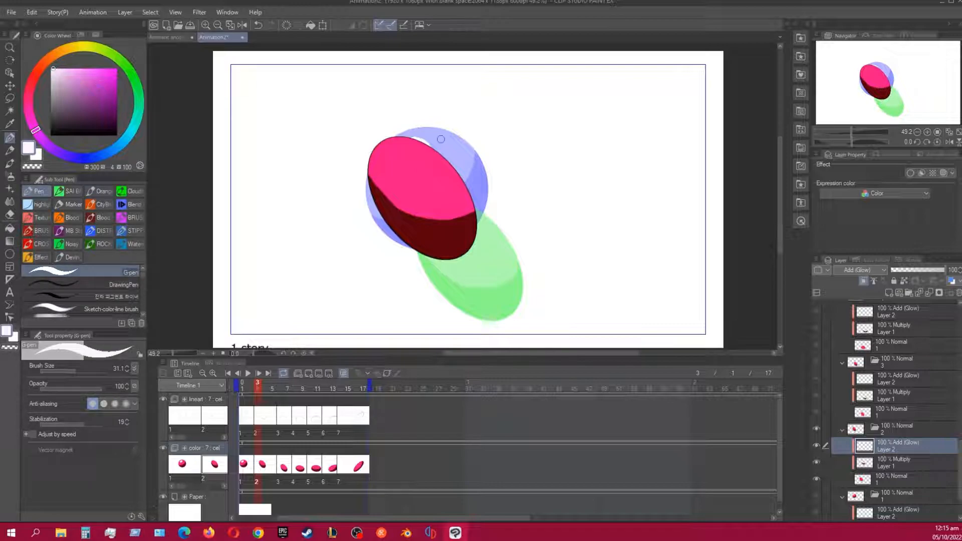
mouse_move(425, 144)
left_mouse_down()
mouse_move(403, 155)
mouse_move(413, 178)
mouse_move(425, 153)
left_mouse_up()
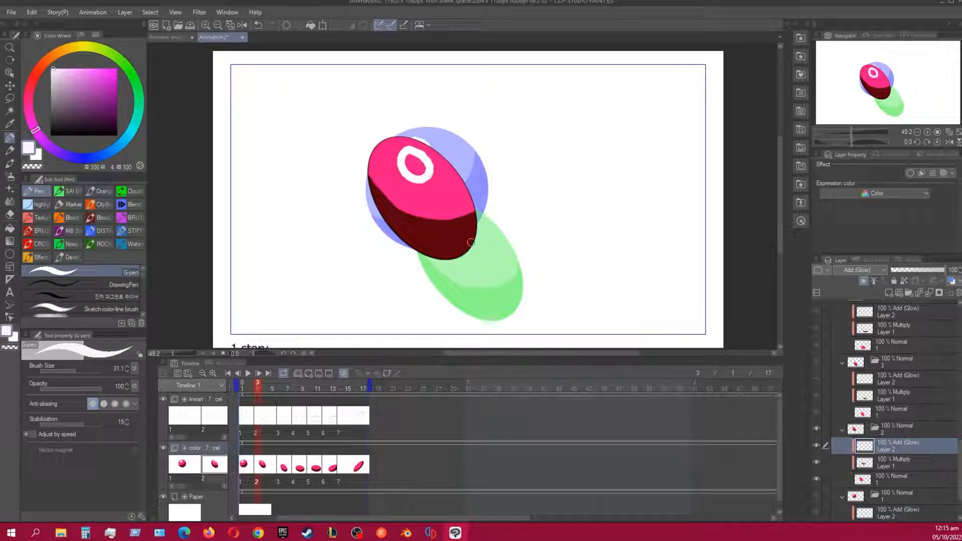
- Go to color cel 3 and outline a tilted oval highlight on the ball's pink upper area
key("ctrl+Right")
key("ctrl+Right")
key("ctrl+Right")
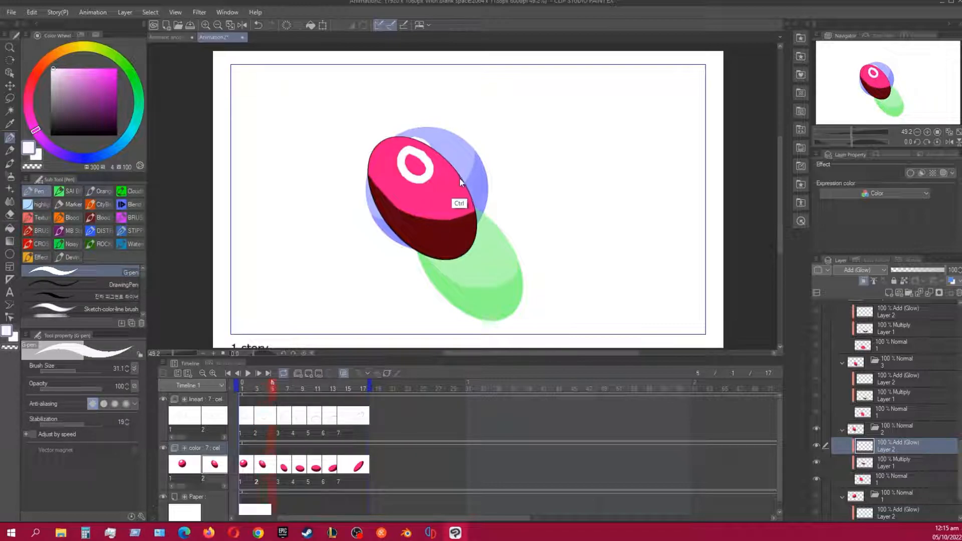
mouse_move(454, 209)
left_mouse_down()
mouse_move(474, 247)
mouse_move(474, 230)
mouse_move(452, 211)
left_mouse_up()
- Make the Add (Glow) layer active in color cel 4 and outline a flattened oval highlight on the ball
key("ctrl+Right")
key("ctrl+Right")
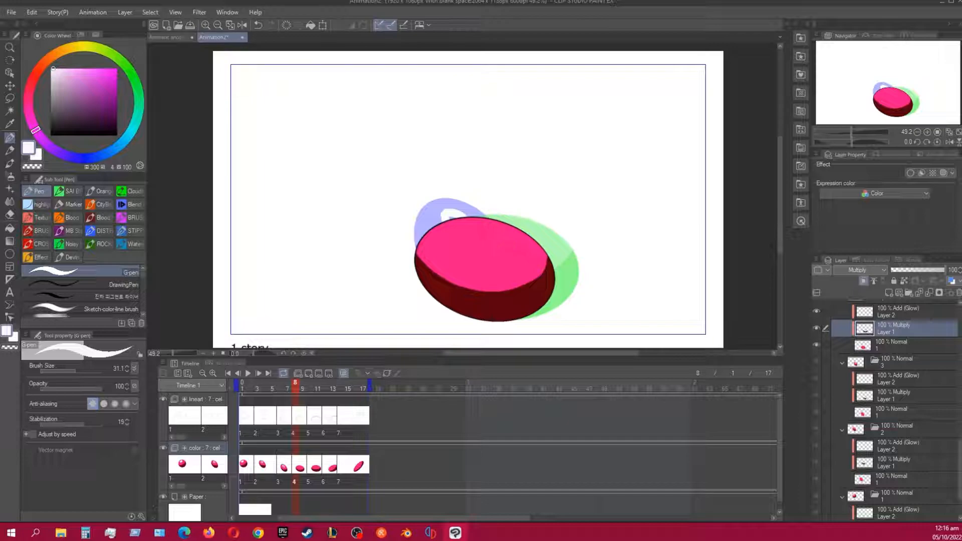
left_click(875, 313)
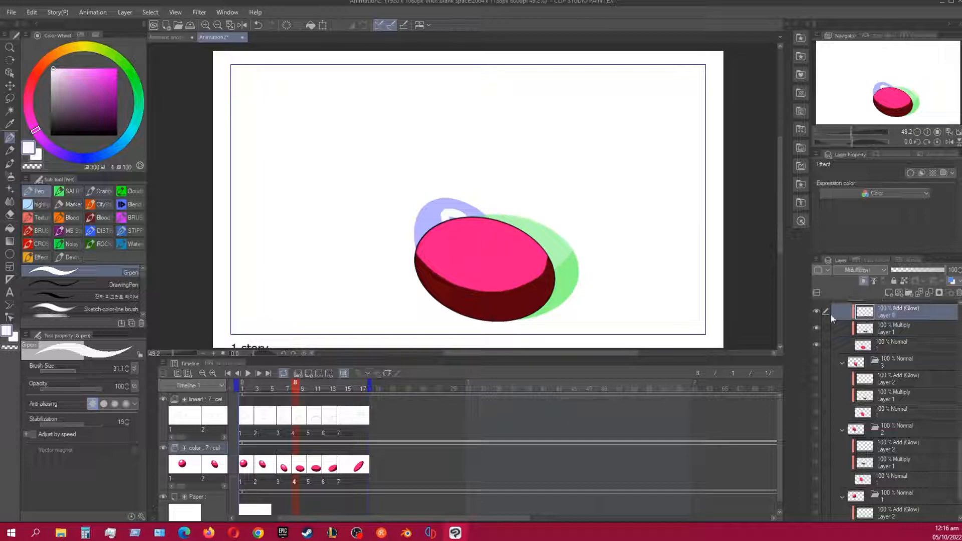
mouse_move(468, 237)
left_mouse_down()
mouse_move(469, 257)
mouse_move(480, 236)
mouse_move(456, 244)
mouse_move(474, 228)
mouse_move(521, 253)
mouse_move(513, 232)
mouse_move(520, 250)
left_mouse_up()
- Outline a small closed oval highlight near the top of the squashed ball in color cel 5, redrawing the first stroke
key("ctrl+Right")
key("ctrl+Right")
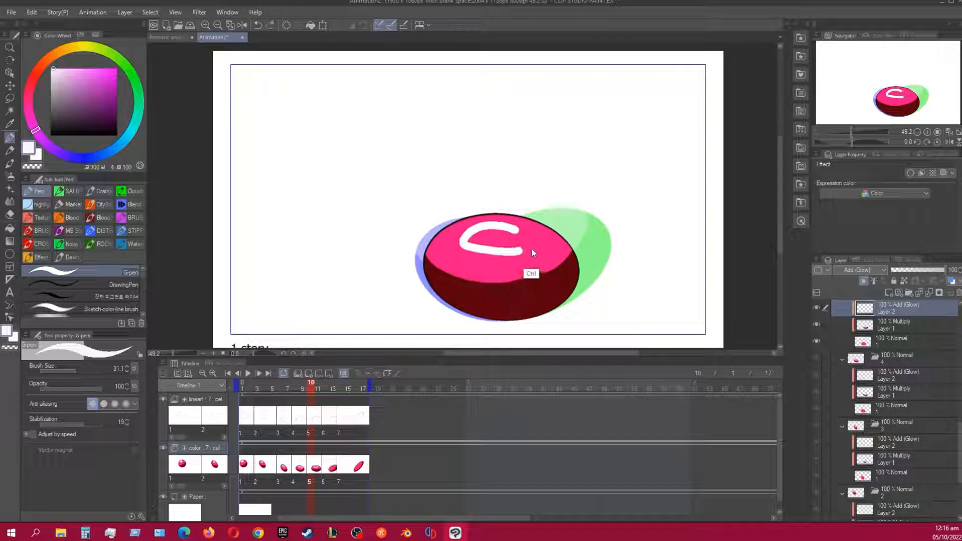
key("ctrl+z")
mouse_move(472, 227)
left_mouse_down()
mouse_move(481, 247)
mouse_move(469, 228)
left_mouse_up()
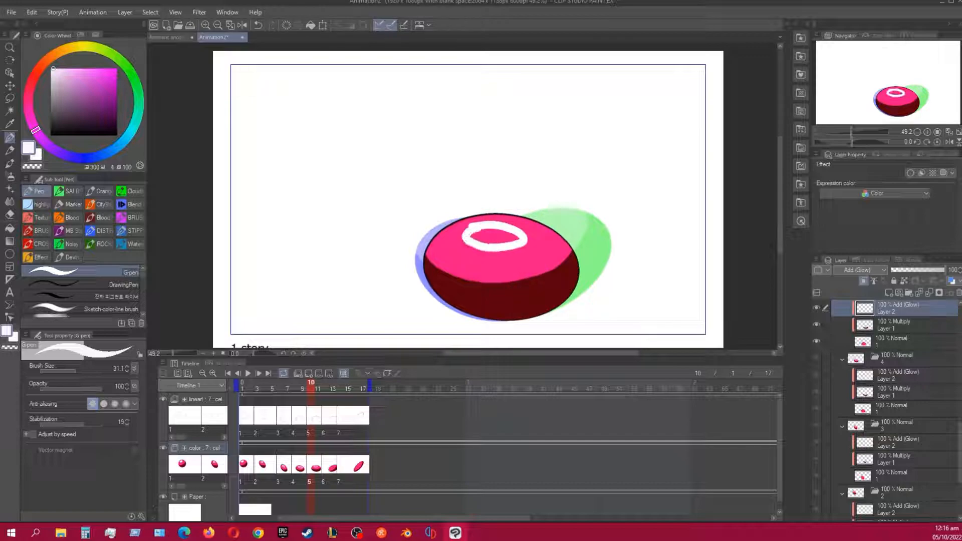
- Outline a narrow slanted highlight along the upper edge of the ball in color cel 6, redrawing the first attempt
key("Right")
key("Right")
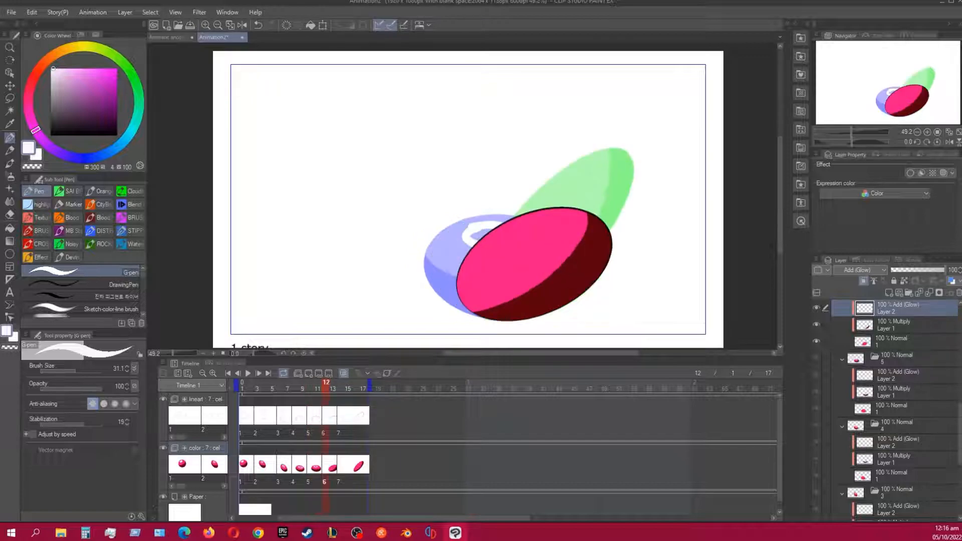
mouse_move(491, 258)
left_mouse_down()
mouse_move(546, 237)
mouse_move(481, 260)
mouse_move(527, 232)
left_mouse_up()
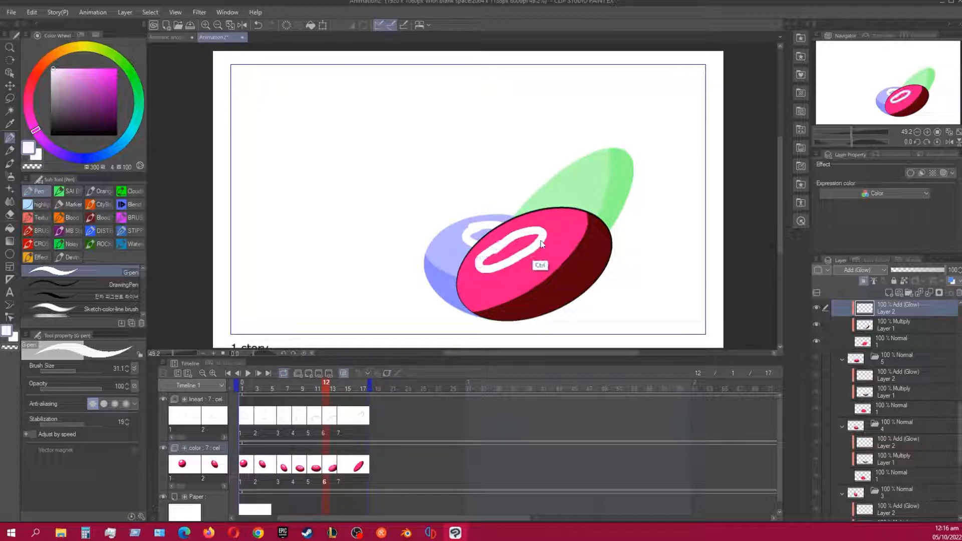
key("ctrl+z")
mouse_move(480, 270)
left_mouse_down()
mouse_move(529, 229)
mouse_move(516, 254)
mouse_move(483, 275)
left_mouse_up()
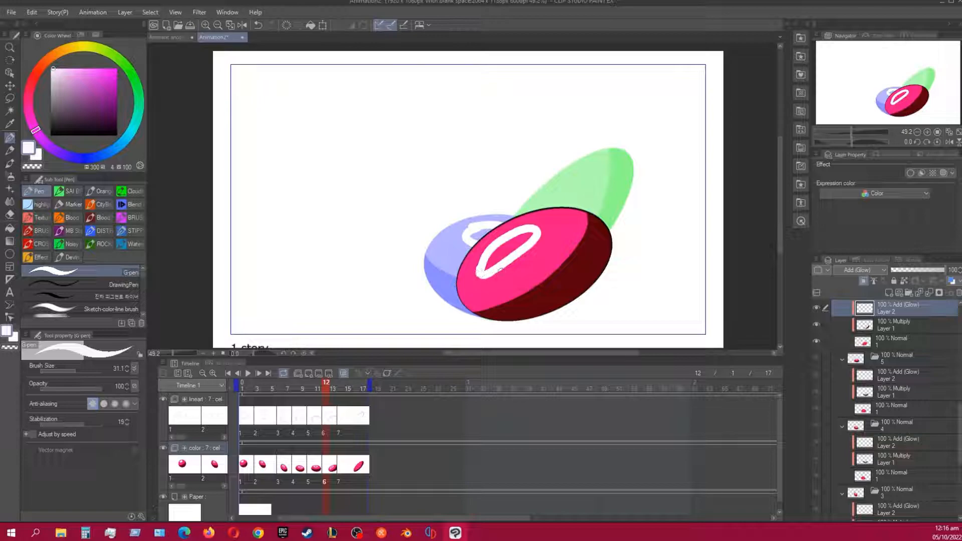
- Outline a long slanted highlight on the stretched ball in color cel 7, undoing the unwanted strokes
key("ctrl+Right")
mouse_move(556, 187)
left_mouse_down()
mouse_move(508, 247)
mouse_move(532, 251)
mouse_move(561, 199)
mouse_move(555, 191)
mouse_move(500, 261)
mouse_move(539, 234)
mouse_move(556, 194)
mouse_move(547, 192)
mouse_move(498, 260)
mouse_move(551, 213)
mouse_move(556, 186)
mouse_move(503, 250)
mouse_move(531, 245)
mouse_move(556, 190)
mouse_move(585, 165)
mouse_move(507, 237)
mouse_move(514, 259)
mouse_move(588, 166)
left_mouse_up()
key("ctrl+z")
key("ctrl+z")
key("ctrl+z")
key("ctrl+z")
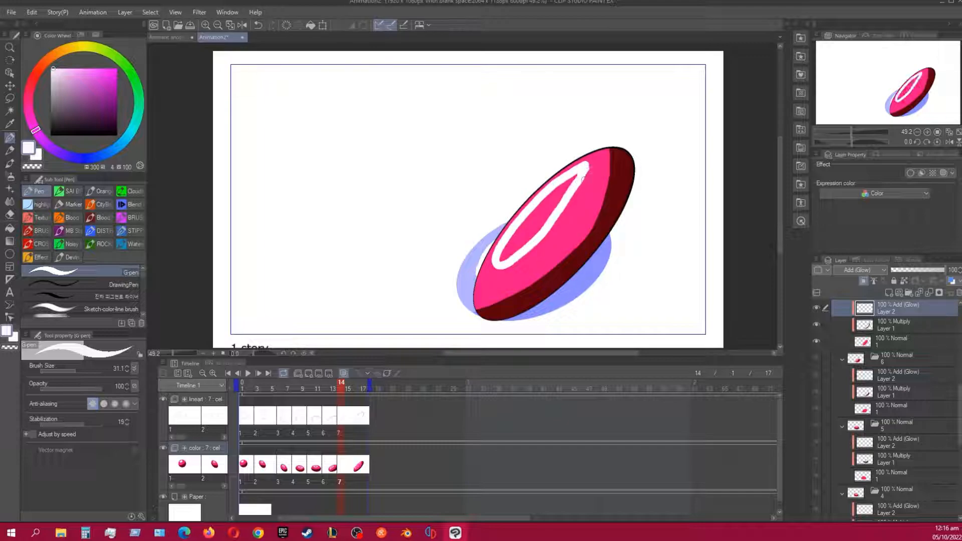
- Fill the outlined highlight in color cel 7 with the near-white color using the Refer other layers fill
key("ctrl+Right")
key("ctrl+Right")
key("ctrl+Left")
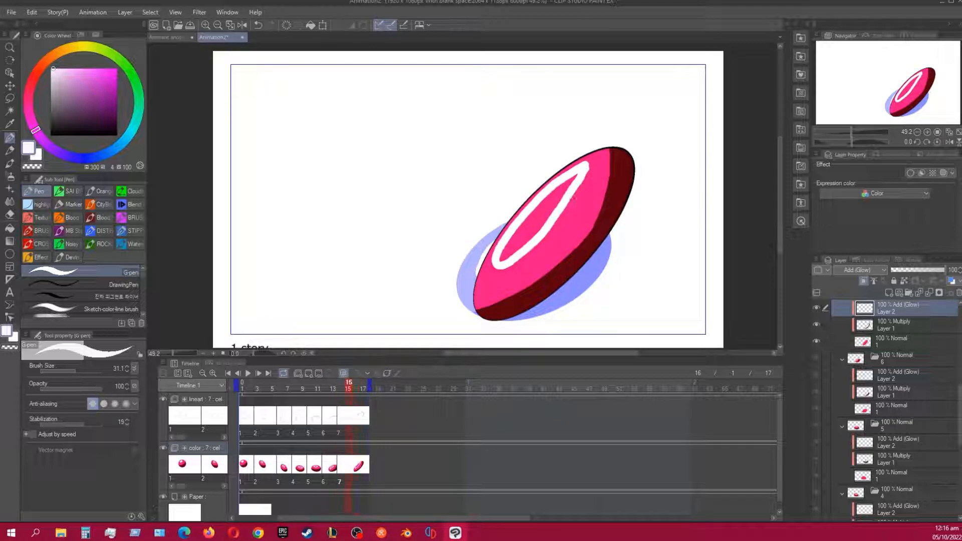
key("g")
key("g")
left_click(546, 214)
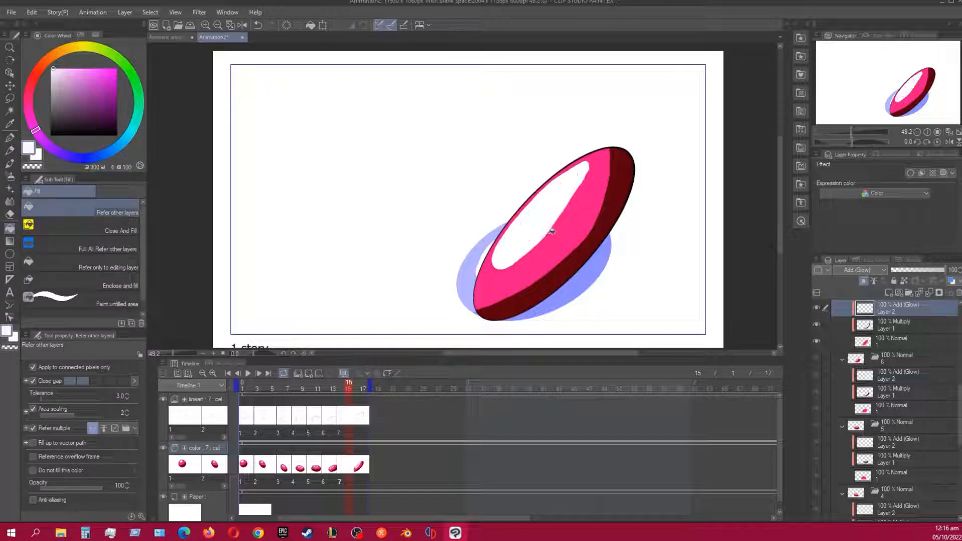
- Fill the outlined highlights in color cels 6 and 5 with the same near-white color
key("ctrl+Left")
key("ctrl+Left")
left_click(517, 255)
key("ctrl+Left")
left_click(502, 233)
- Fill the outlined highlights in color cels 4, 3 and 2 with the near-white color
key("ctrl+Left")
key("ctrl+Left")
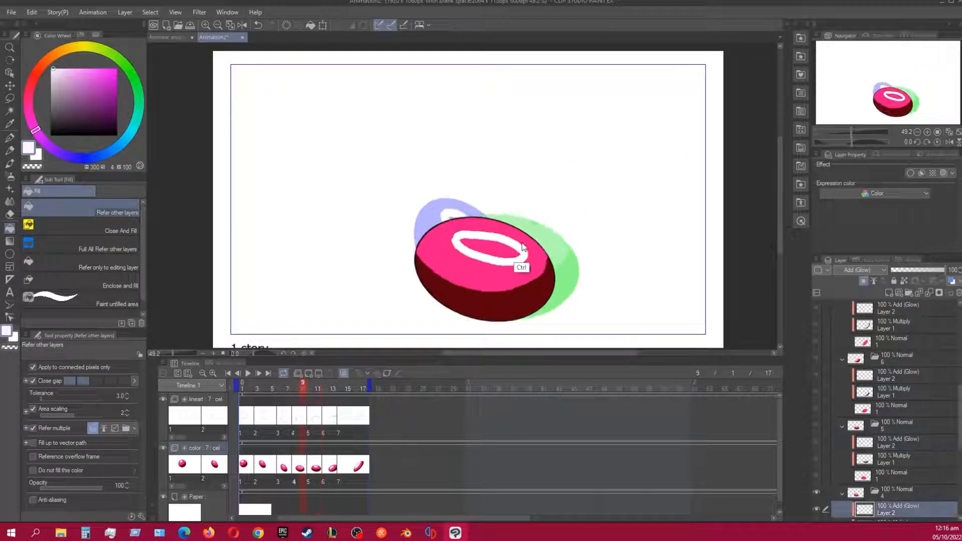
left_click(496, 247)
key("ctrl+Left")
key("ctrl+Left")
left_click(469, 229)
key("ctrl+Left")
key("ctrl+Left")
left_click(425, 170)
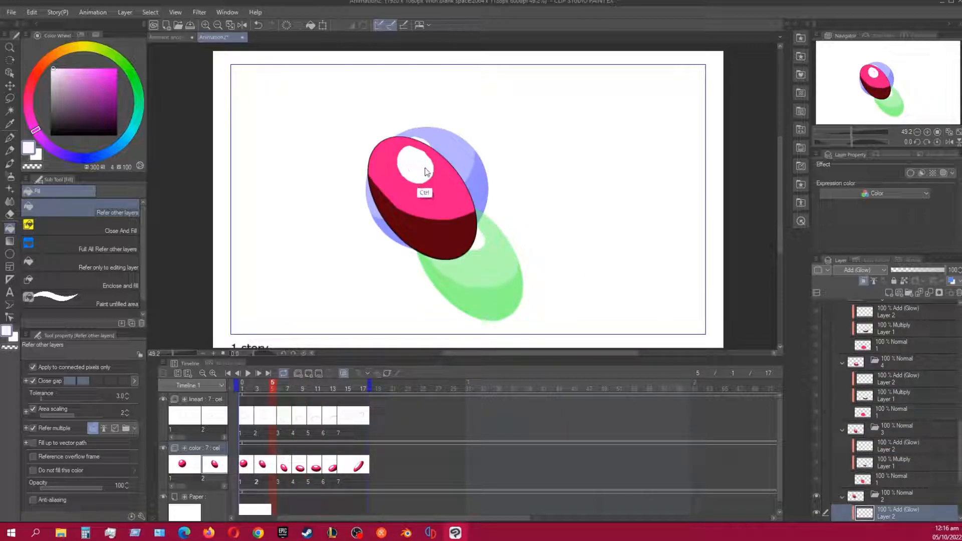
- Step back through the first frames, and play the animation to review the highlights in motion
key("ctrl+Left")
key("ctrl+Left")
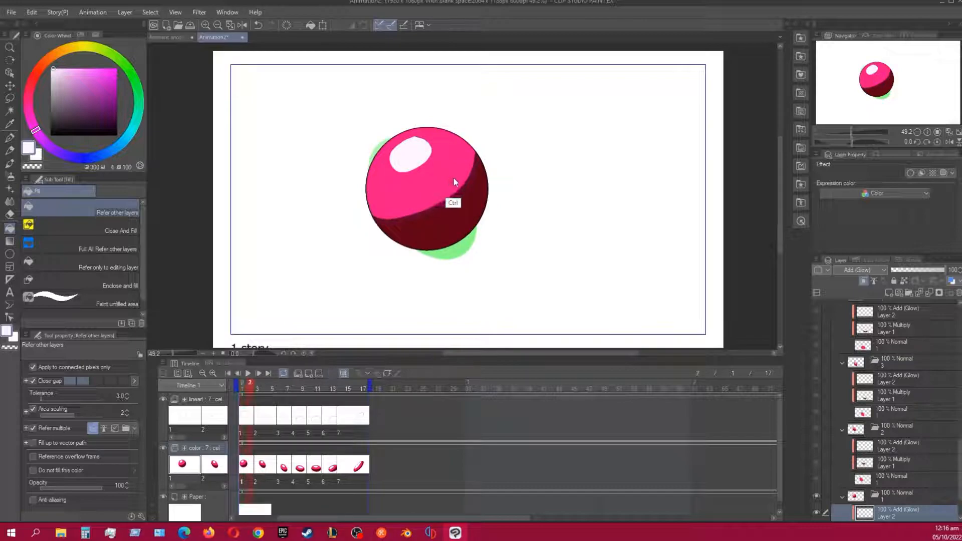
key("ctrl+Left")
key("ctrl+Left")
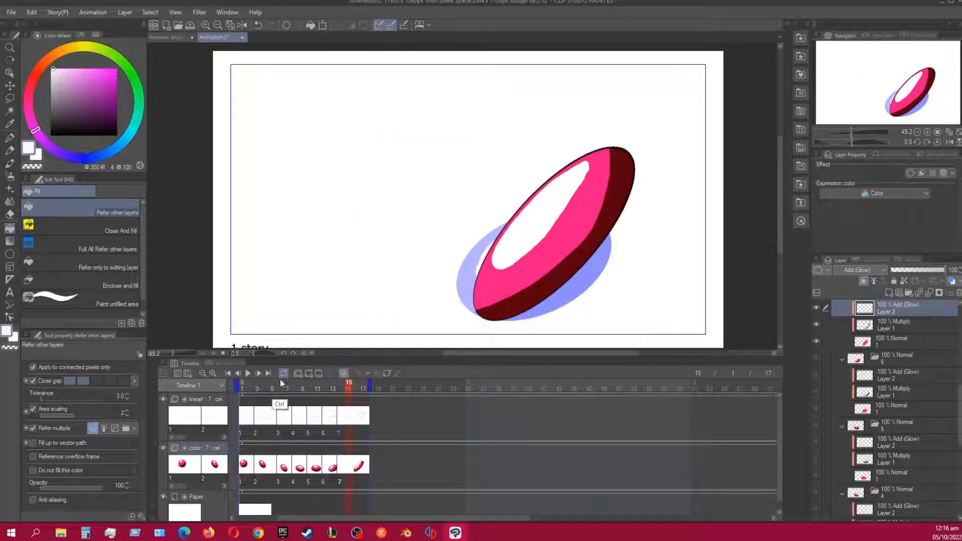
left_click(248, 373)
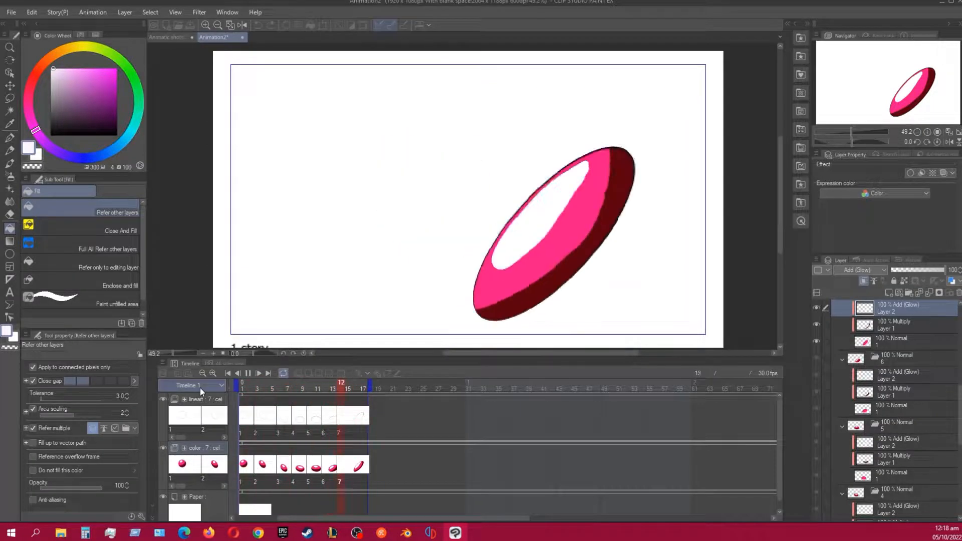
left_click(247, 373)
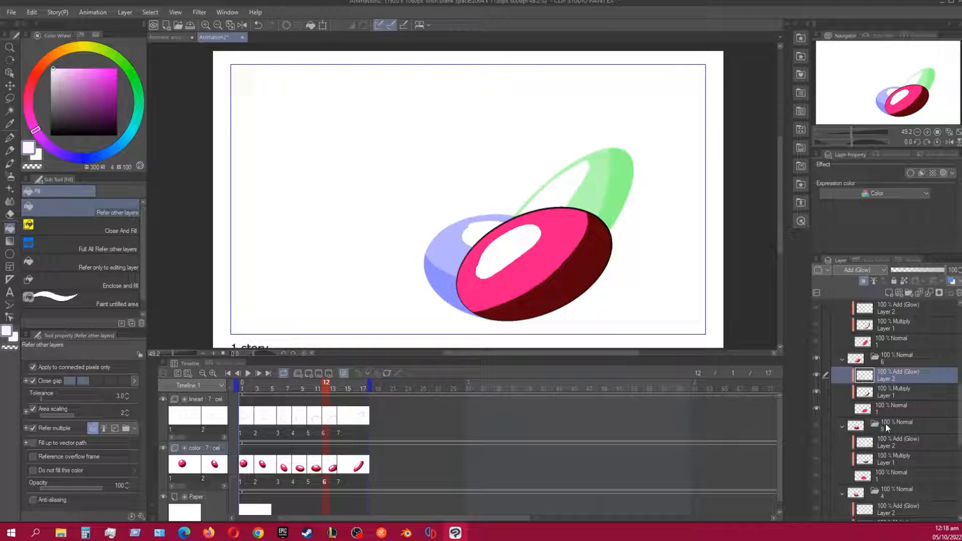
- Auto-select the ball's shadow in color cel 1 from its base layer and add a Noise tone at 40% density
scroll(886, 423, "down", 3)
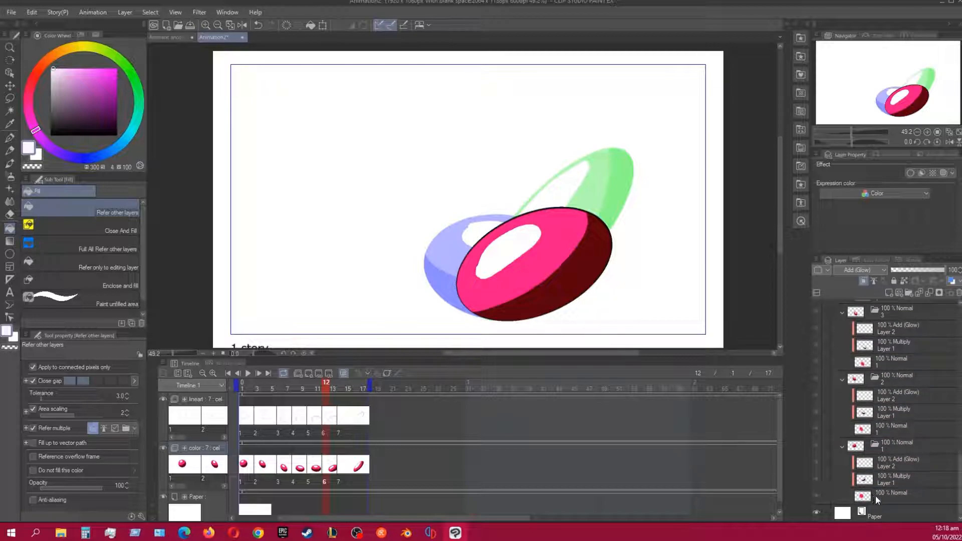
left_click(876, 496)
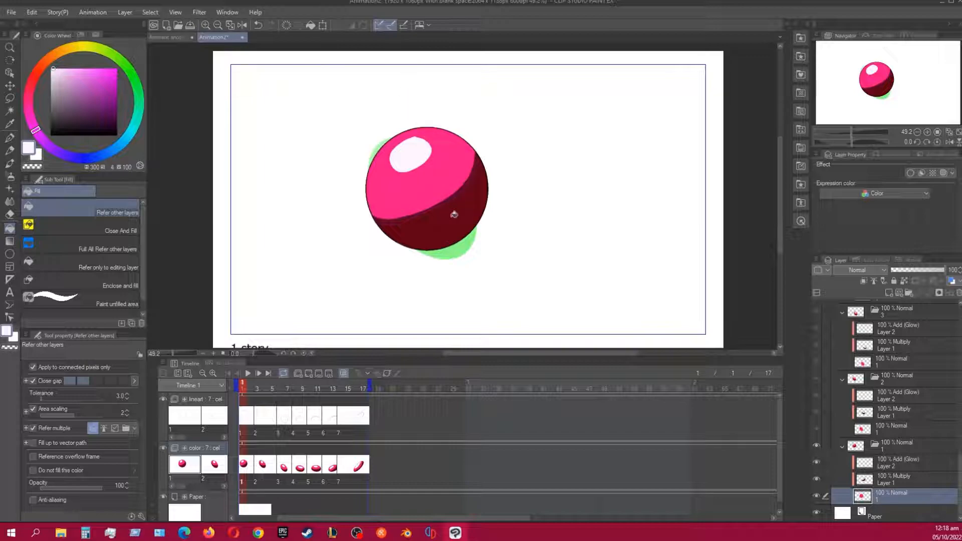
key("w")
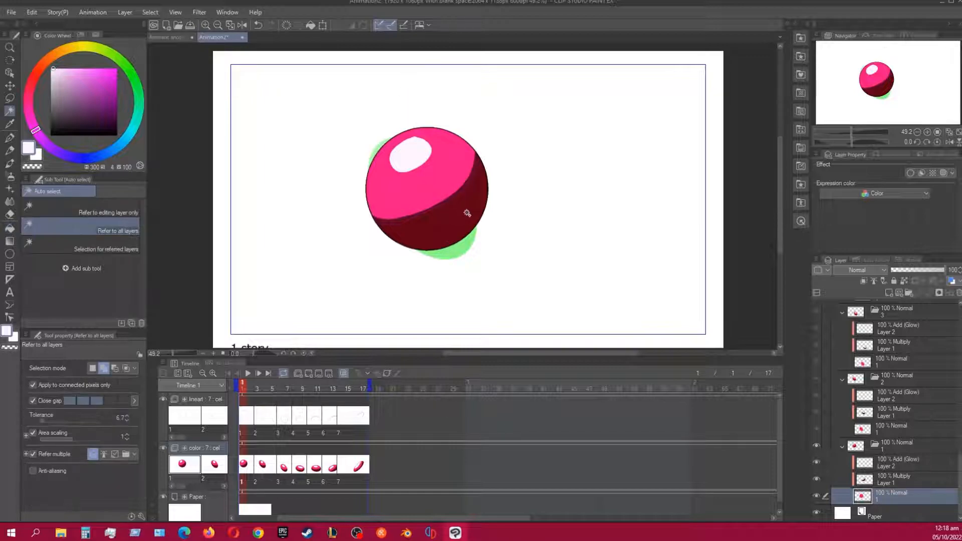
left_click(466, 221)
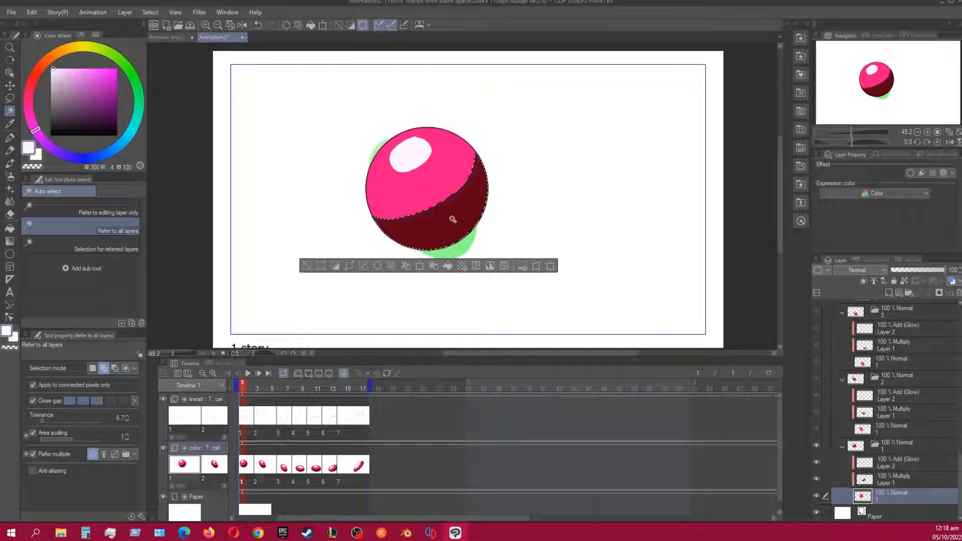
left_click(463, 268)
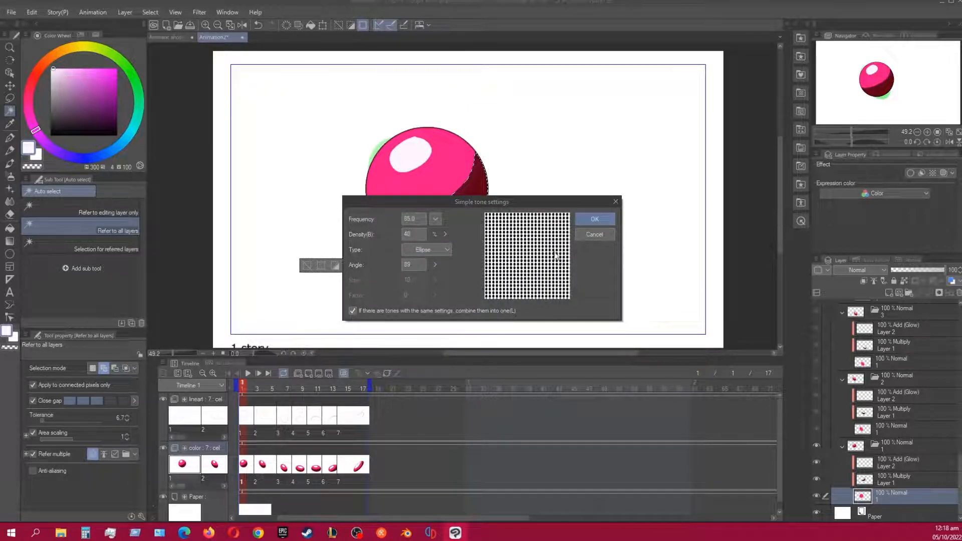
left_click(449, 249)
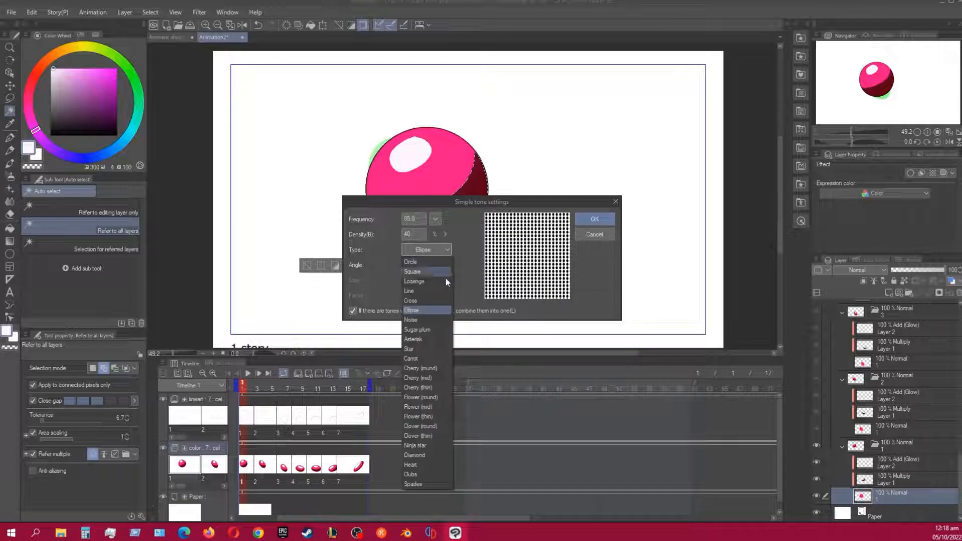
left_click(426, 320)
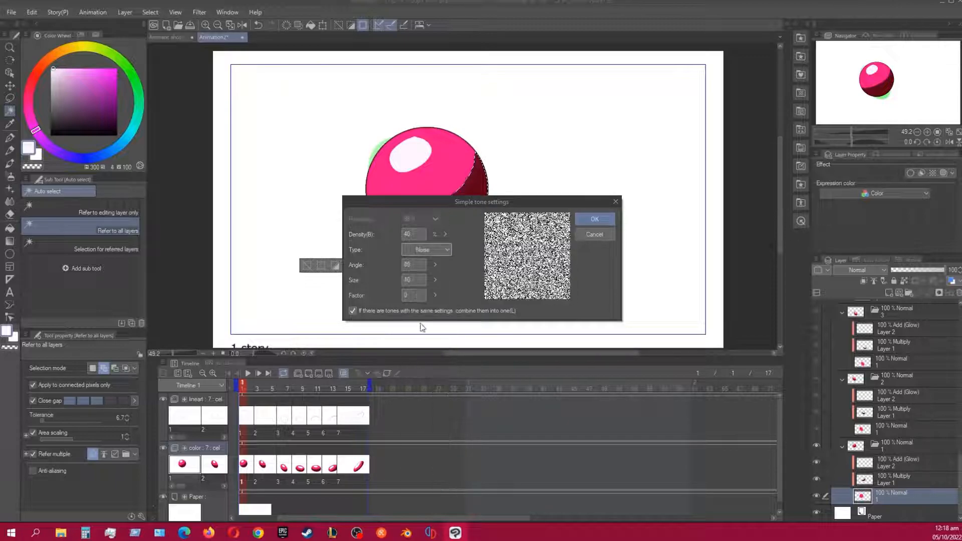
left_click(596, 219)
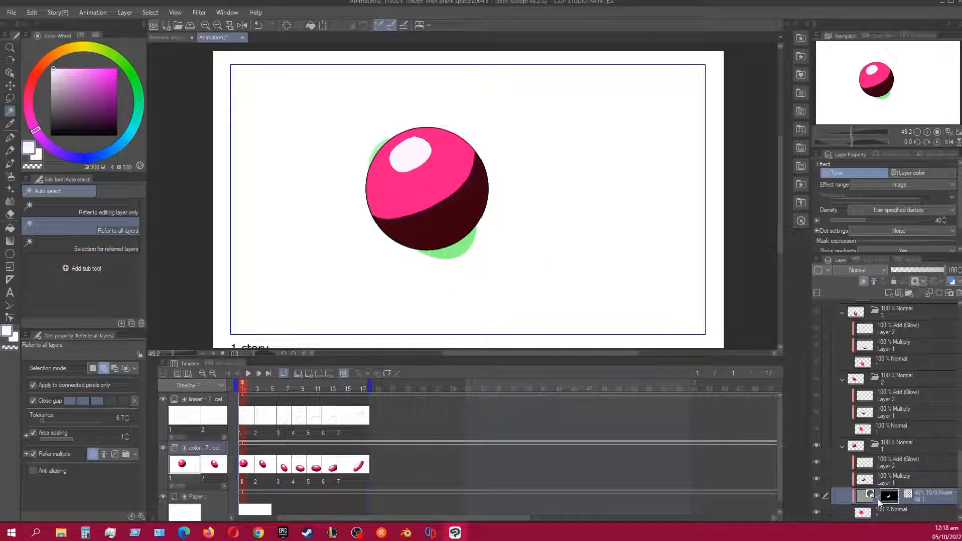
- Auto-select the ball's shadow in color cel 2 from its Multiply layer and apply the same 40% Noise tone
left_click(892, 411)
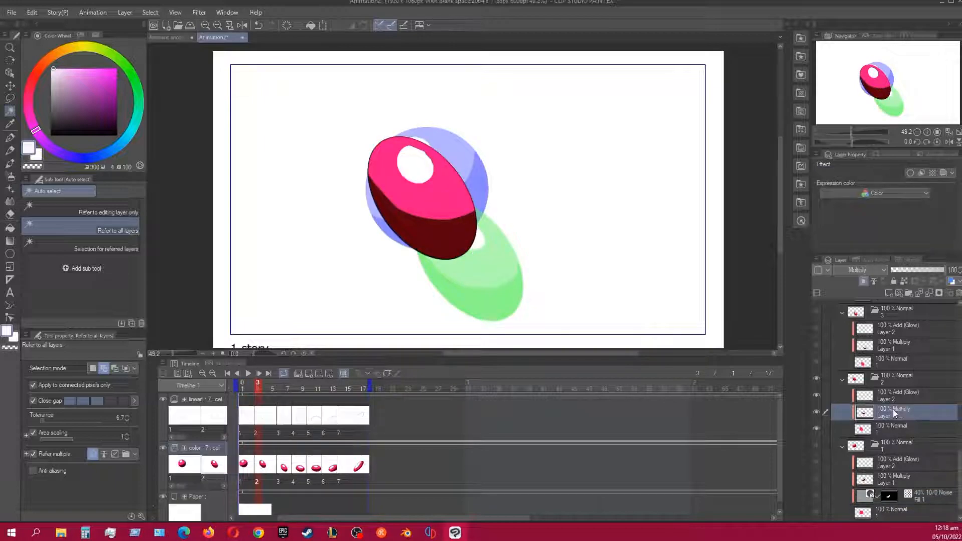
left_click(400, 210)
left_click(455, 278)
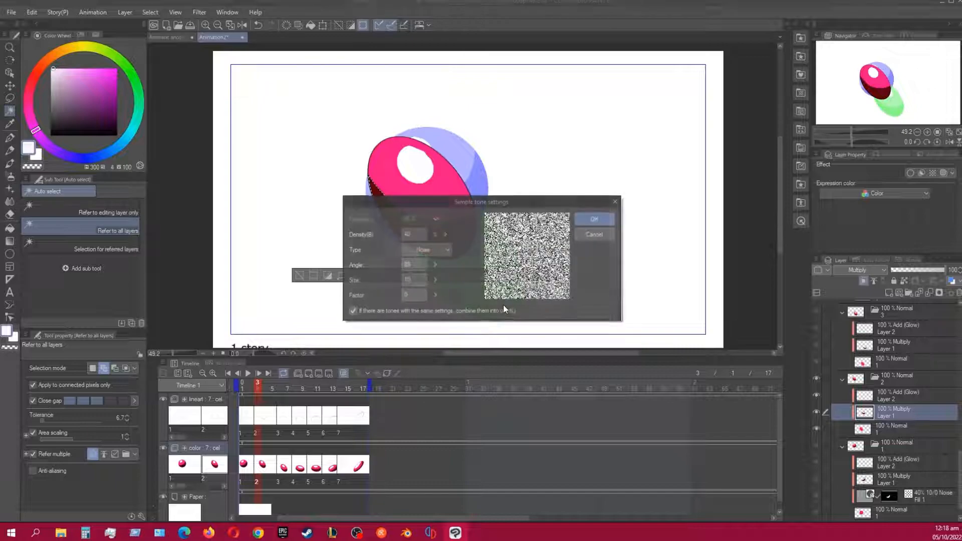
left_click(594, 219)
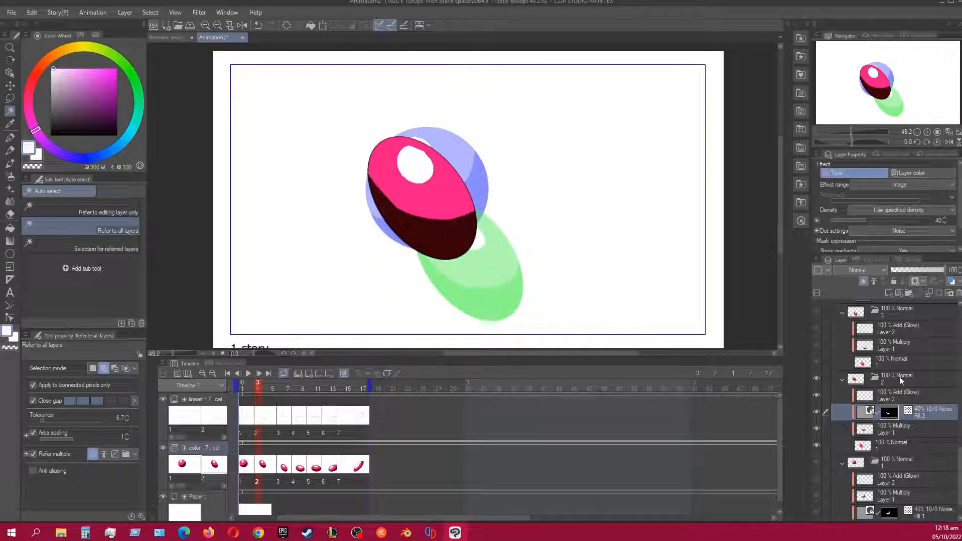
- Auto-select the ball's shadow in color cel 3 from its Multiply layer and add a Noise tone at 40% density
left_click(900, 331)
left_click(891, 344)
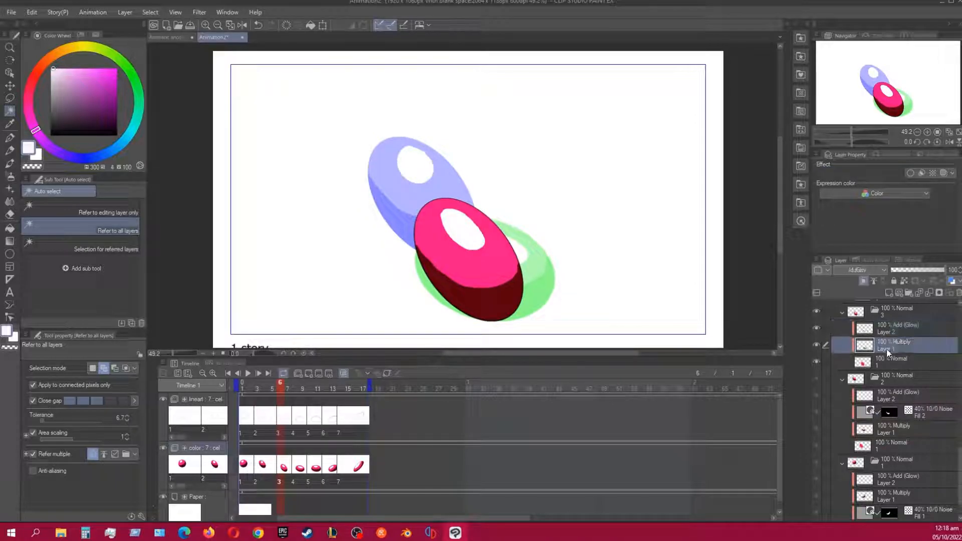
left_click(498, 309)
left_click(501, 336)
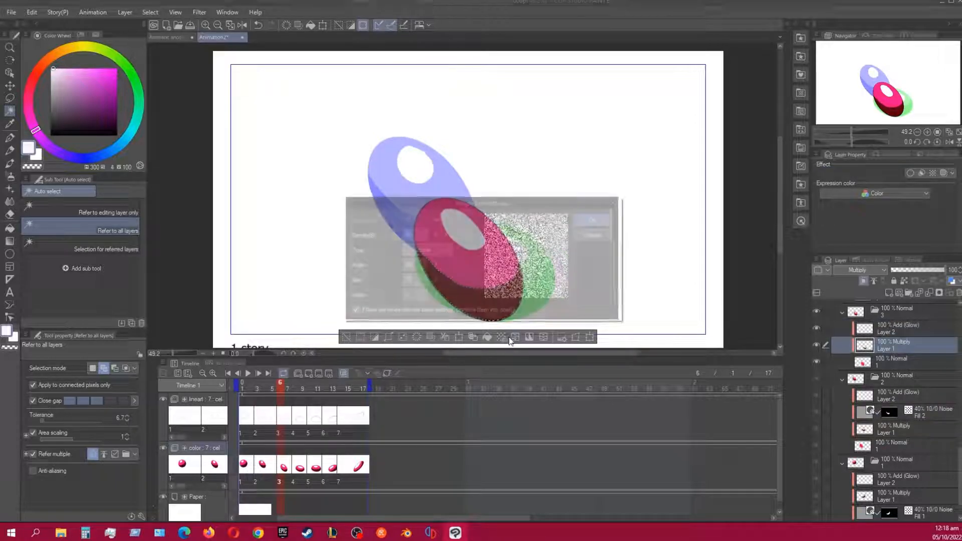
left_click(595, 220)
- Auto-select the shadow in color cel 4 from its Multiply layer and apply the same 40% Noise tone
key("ctrl+period")
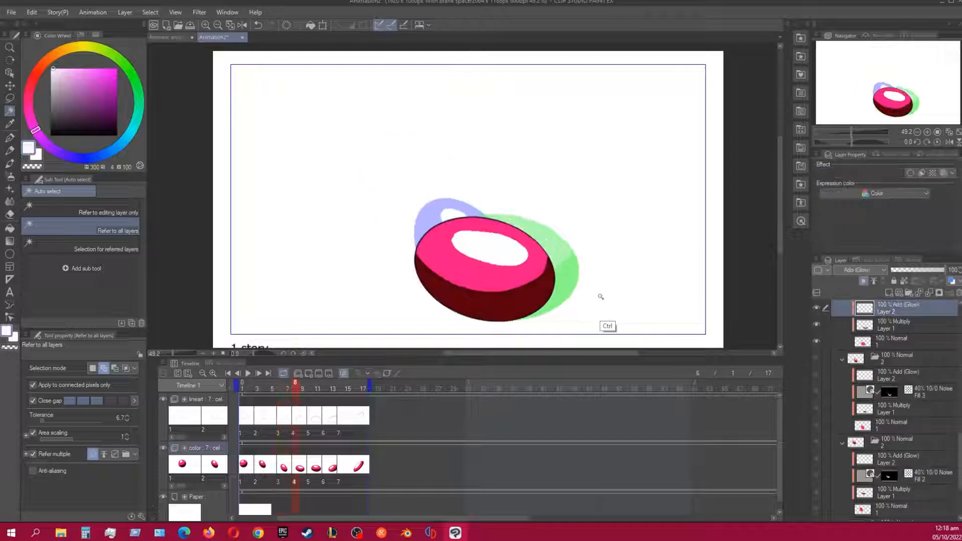
left_click(885, 327)
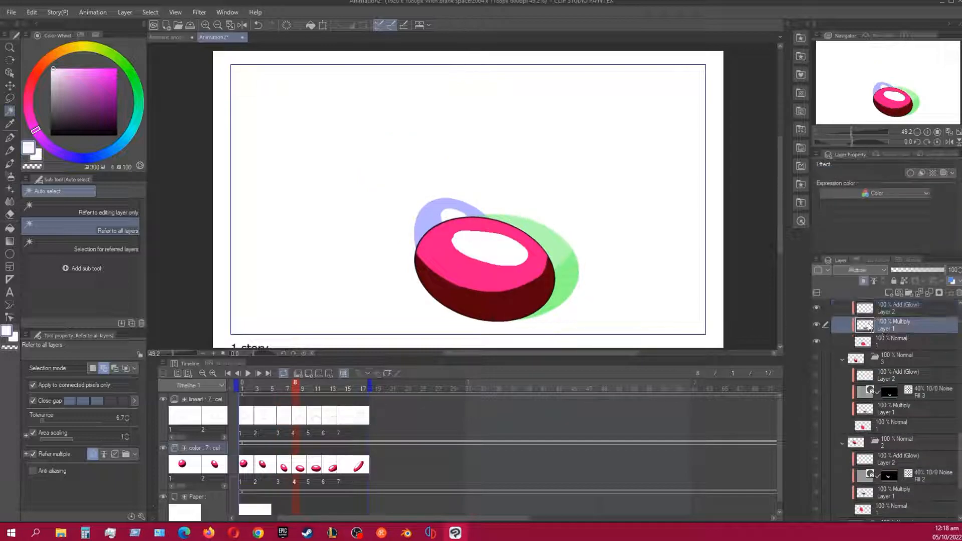
left_click(509, 301)
key("ctrl+period")
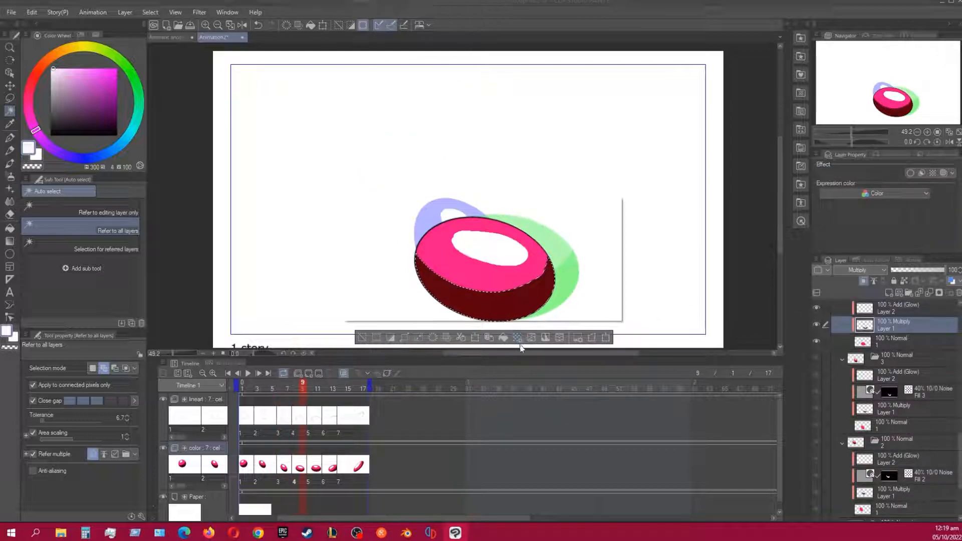
left_click(518, 338)
key("Return")
- Apply the 40% Noise tone to the auto-selected shadow of the flattened ball in color cel 5
key("ctrl+Right")
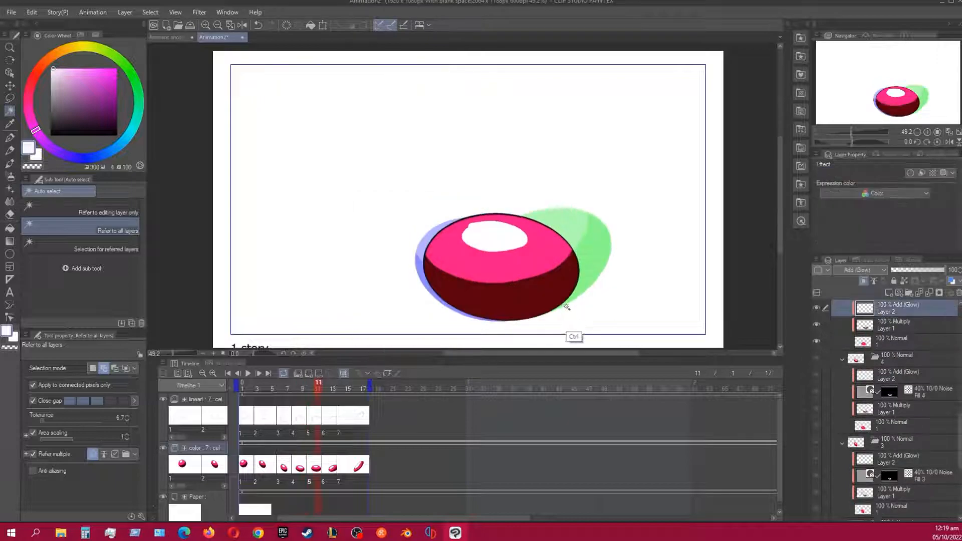
left_click(900, 324)
left_click(535, 302)
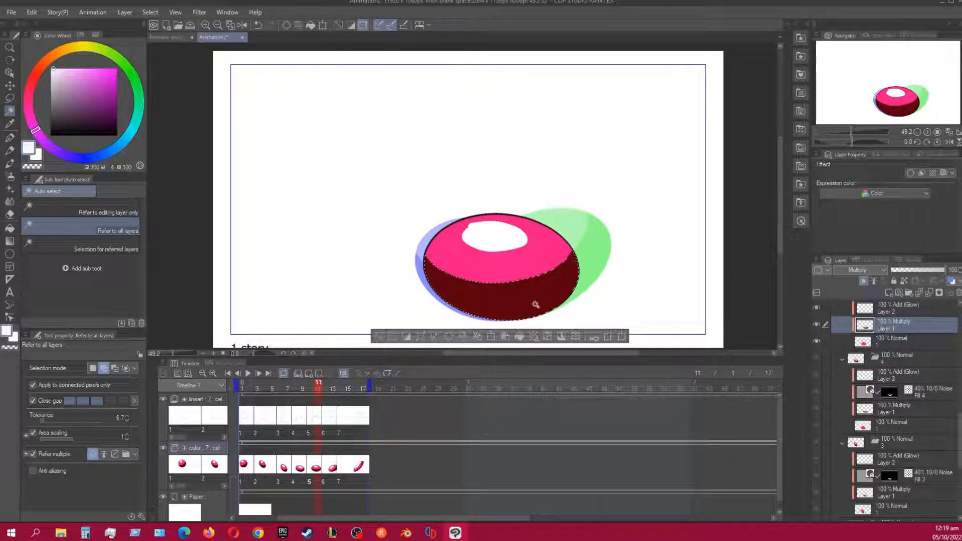
left_click(534, 336)
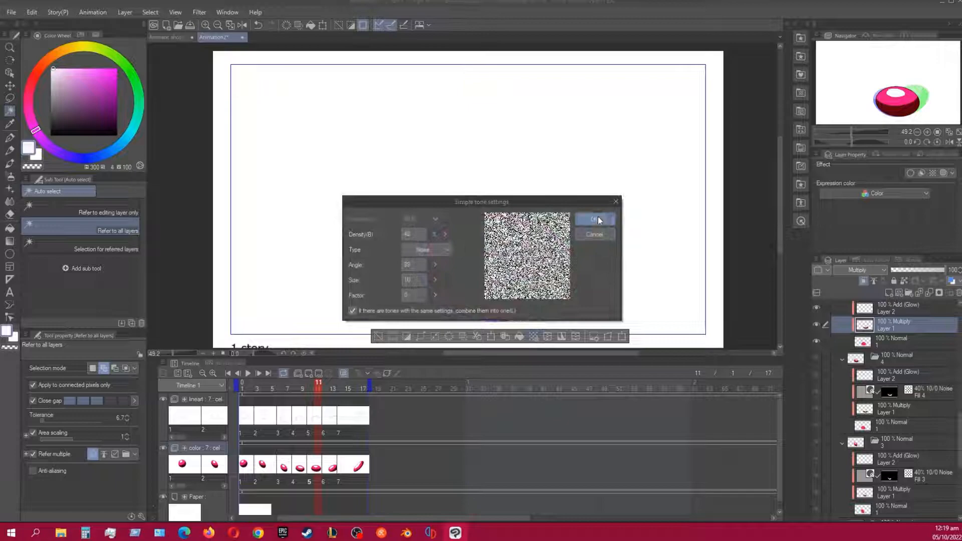
key("Return")
- Add the 40% Noise tone to the auto-selected shadow of the ball in color cel 6
key("ctrl+Right")
key("ctrl+Right")
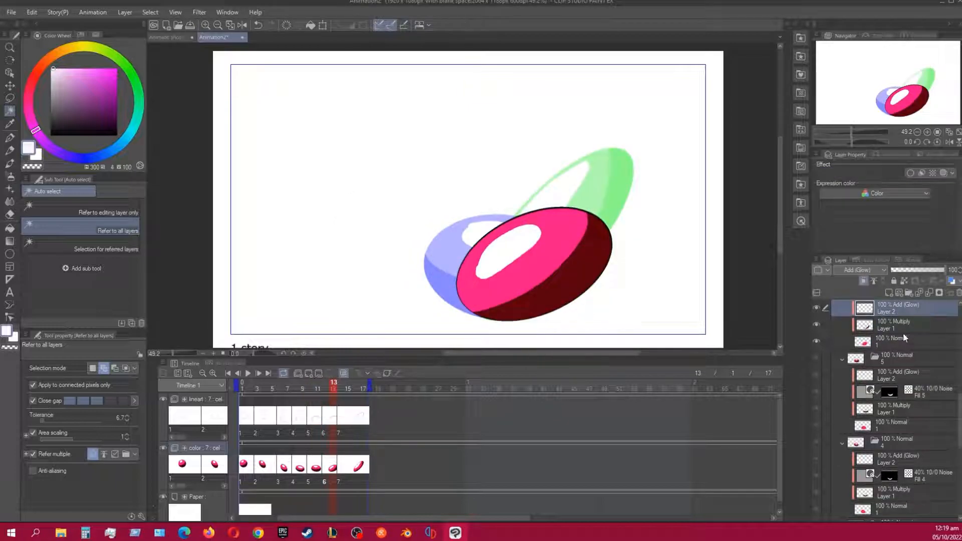
left_click(889, 324)
left_click(602, 279)
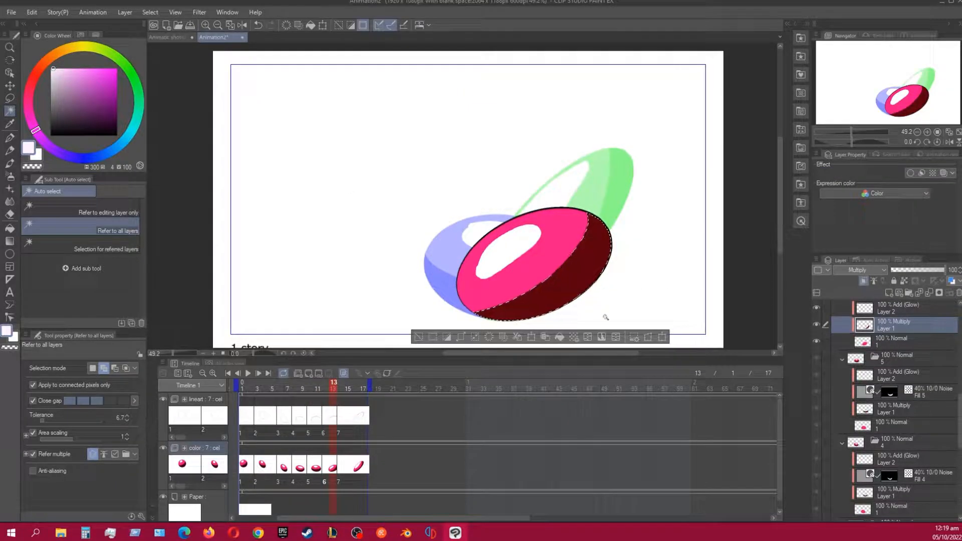
left_click(574, 336)
key("Return")
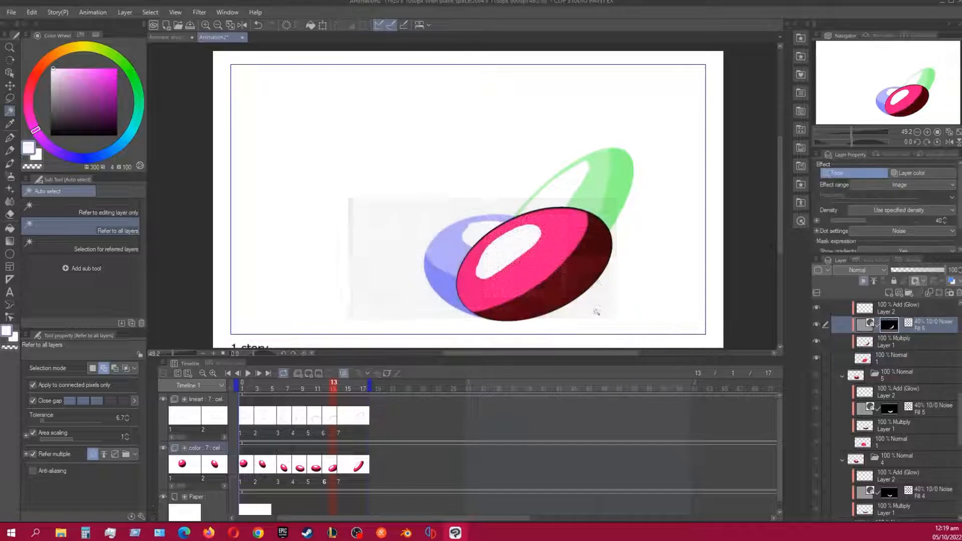
- Auto-select the stretched ball's shadow in color cel 7 and add the 40% Noise tone above its Multiply layer
key("ctrl+Right")
key("ctrl+Right")
left_click(551, 275)
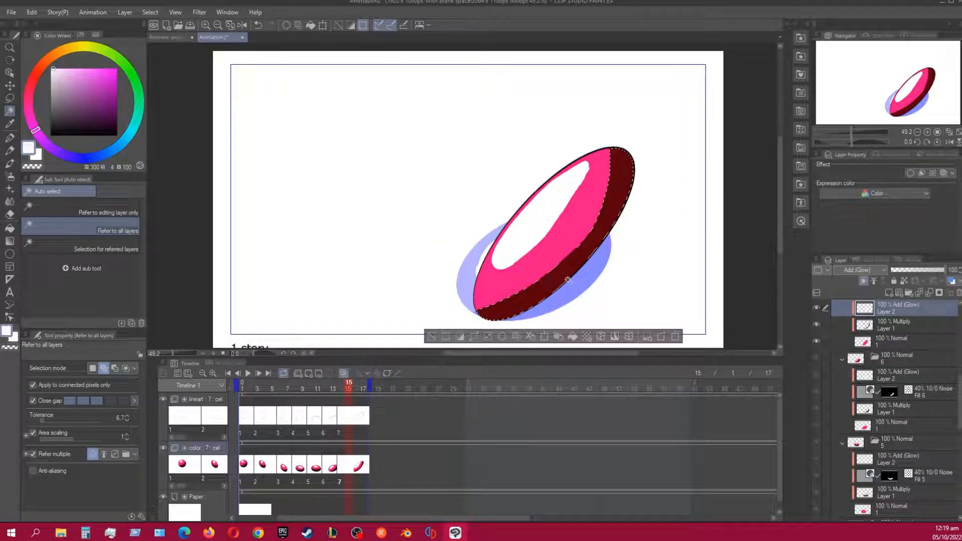
left_click(890, 325)
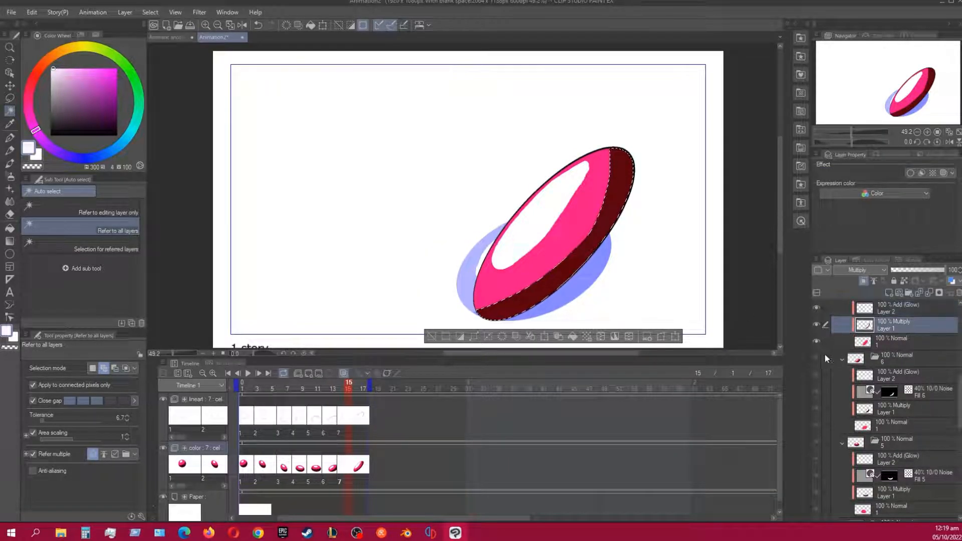
left_click(587, 337)
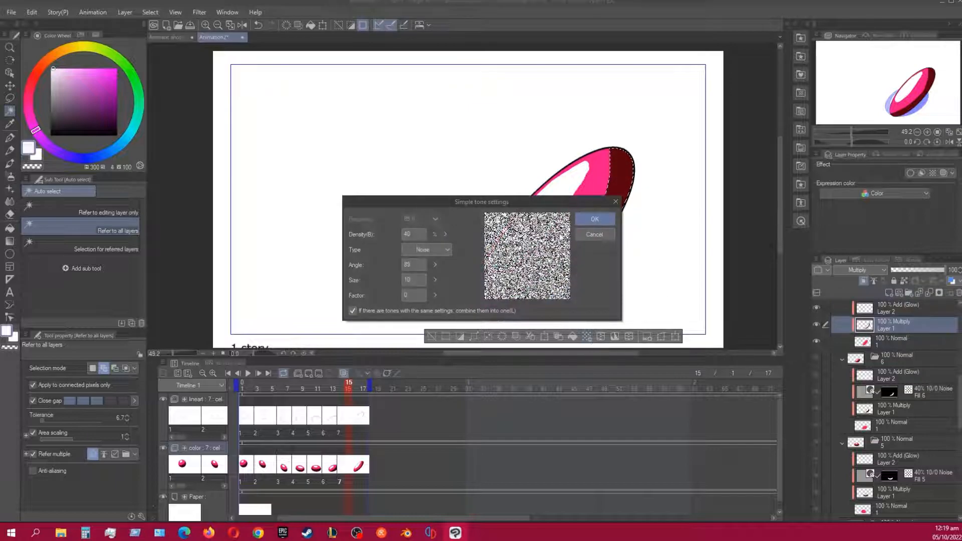
- Step through the last frames and play the animation to review the toned shadows in motion
key("ctrl+Right")
key("ctrl+Right")
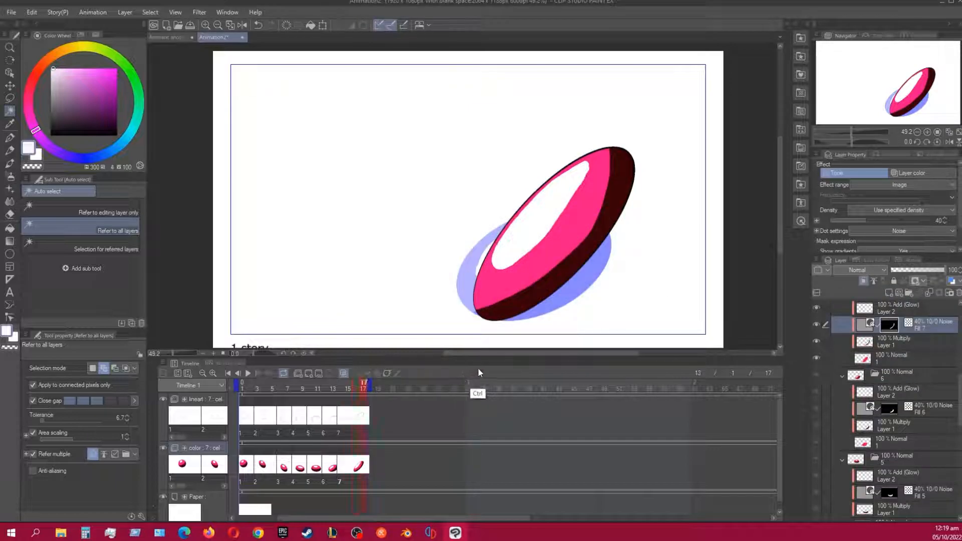
key("ctrl+Left")
key("ctrl+Left")
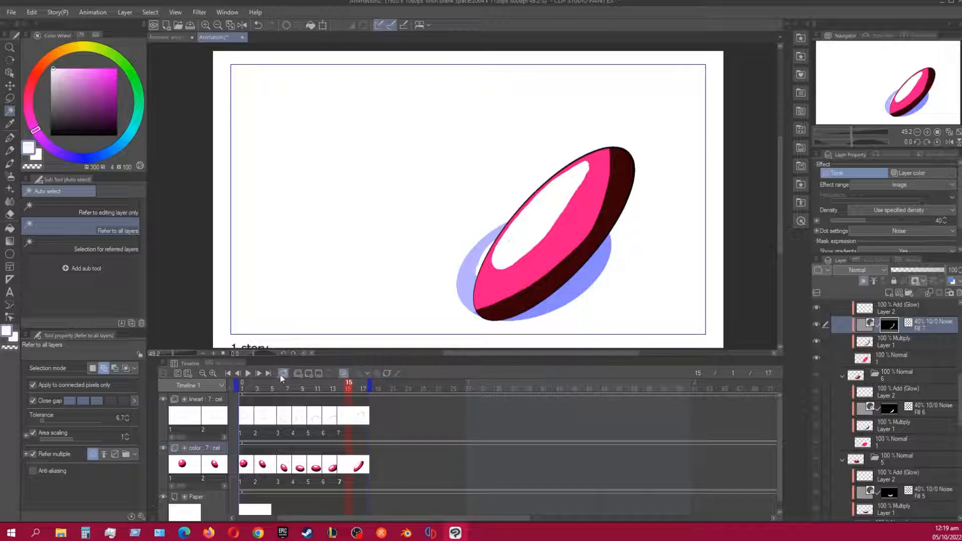
left_click(250, 371)
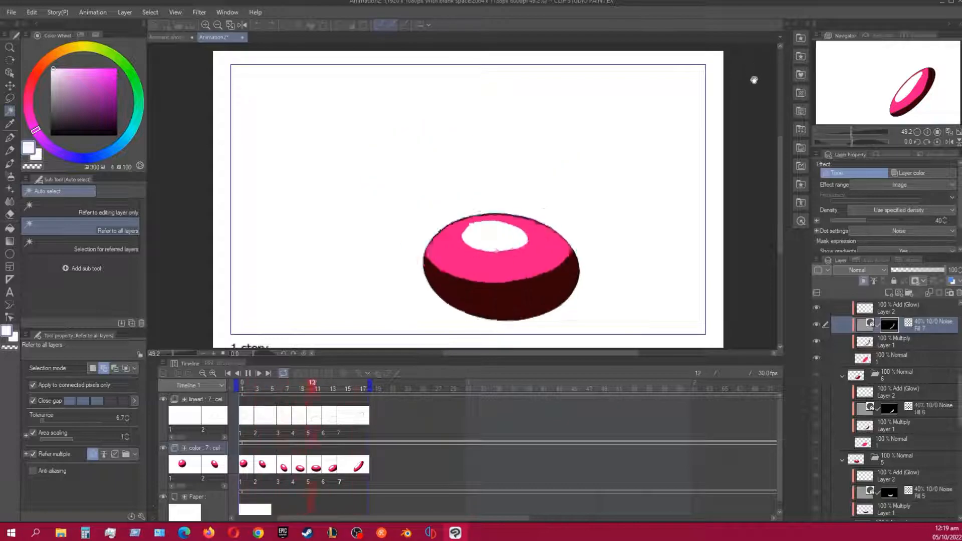
left_click(248, 373)
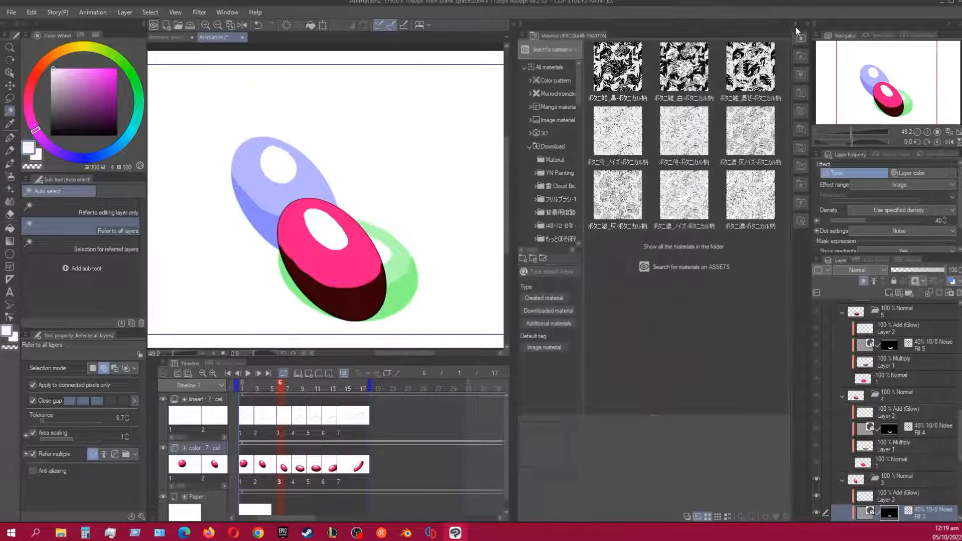
- Place the ボタニ雑_白 botanical pattern material in the auto-selected shadow of color cel 3 and scale it down to 6%
left_click(801, 38)
left_click(346, 302)
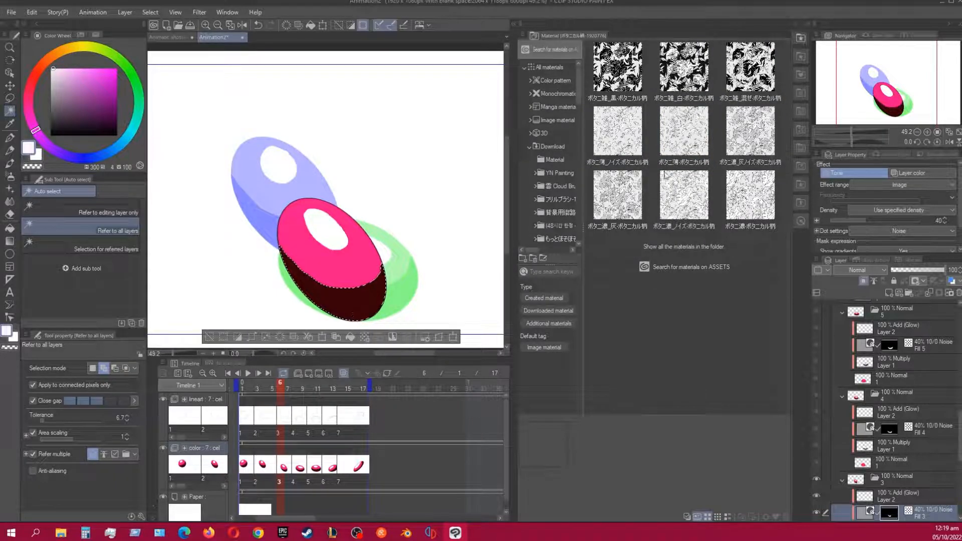
left_click_drag(700, 48, 342, 303)
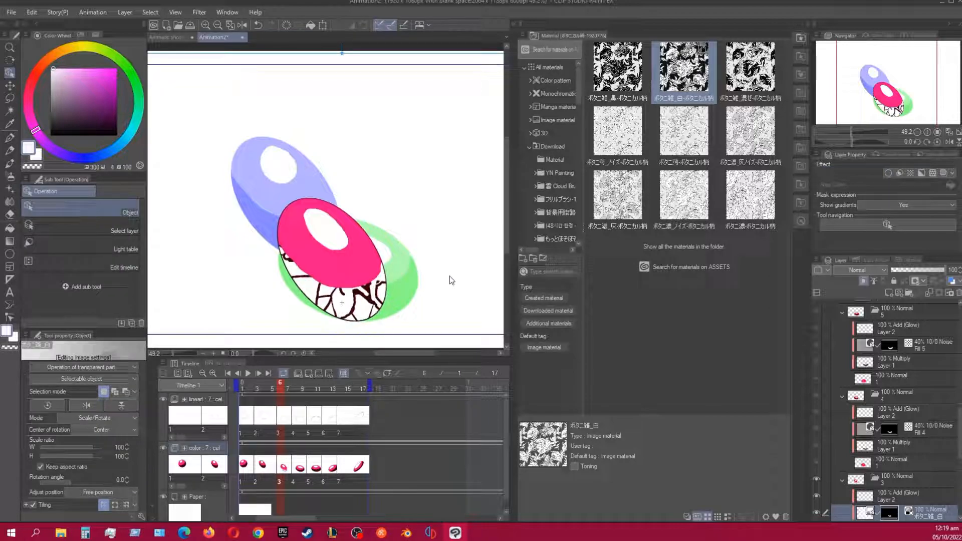
left_click_drag(342, 52, 339, 294)
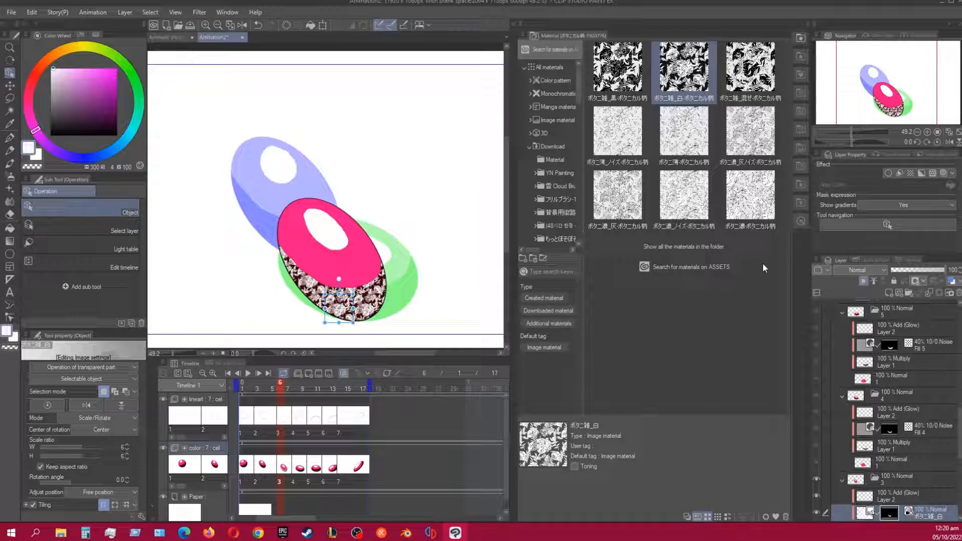
left_click(794, 24)
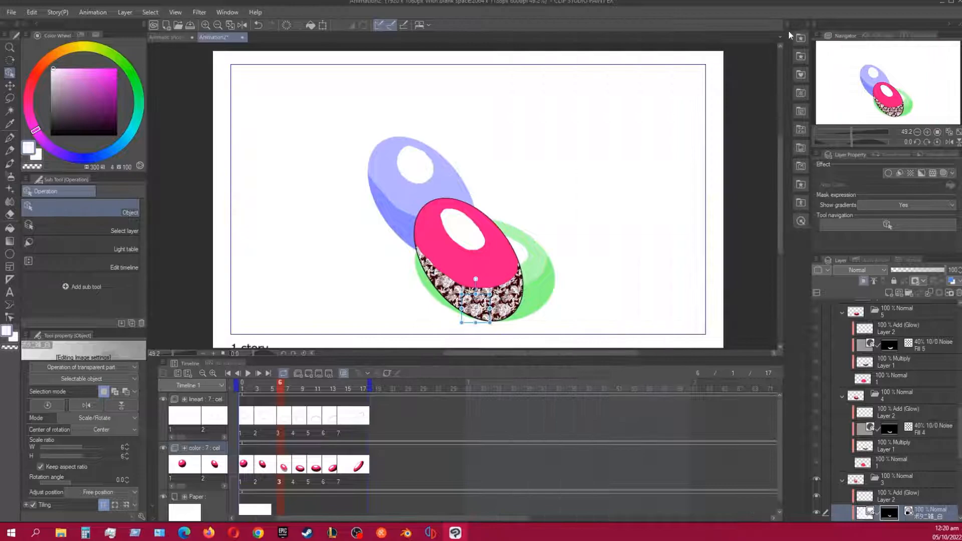